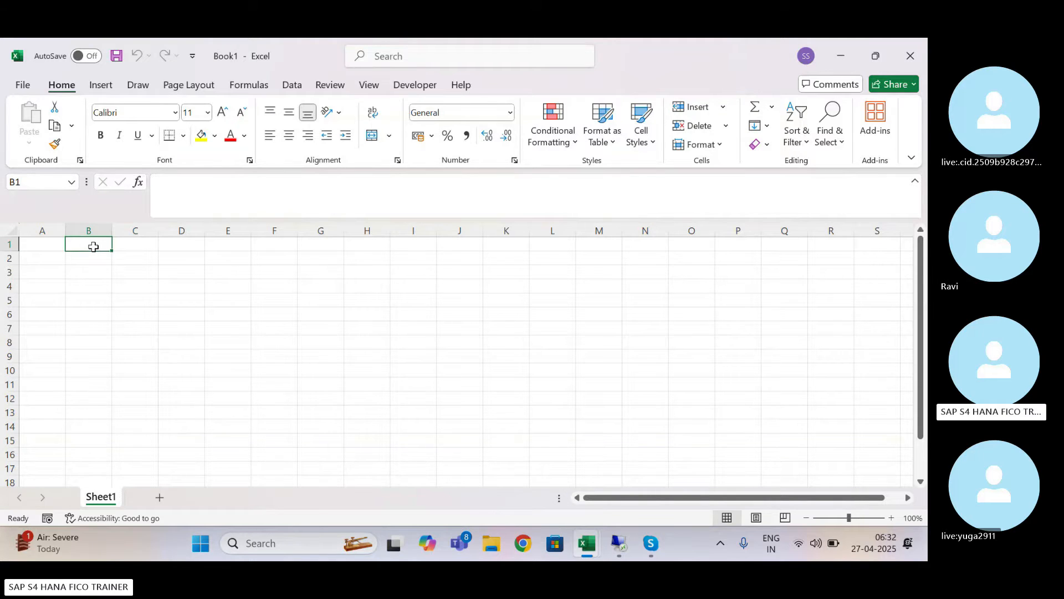
Step: Enter the heading "Standard Cost Estimate" in cell B1
{"action": "type", "text": "Stand"}
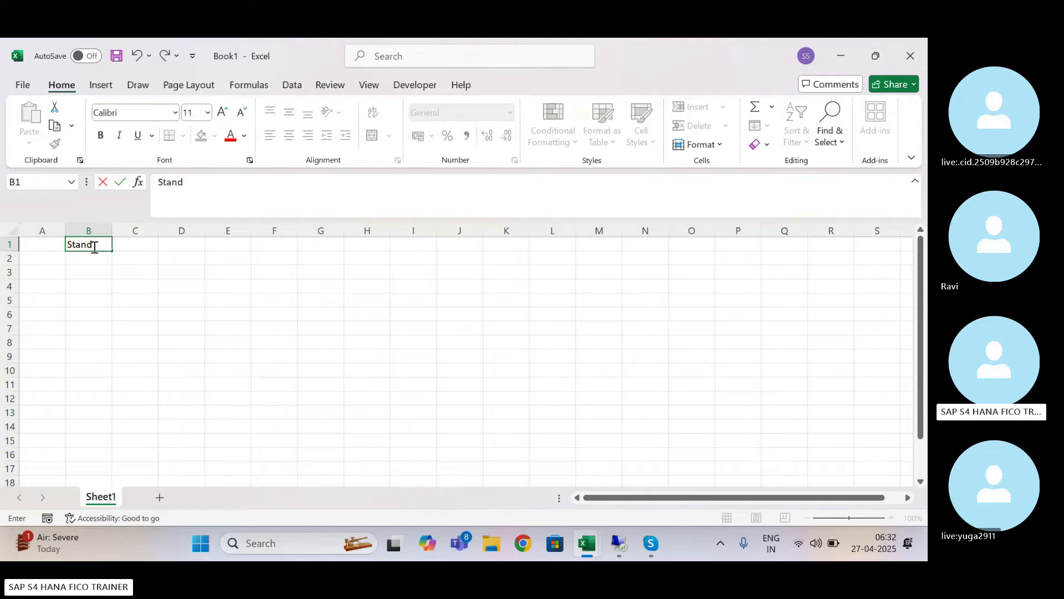
{"action": "type", "text": "ard"}
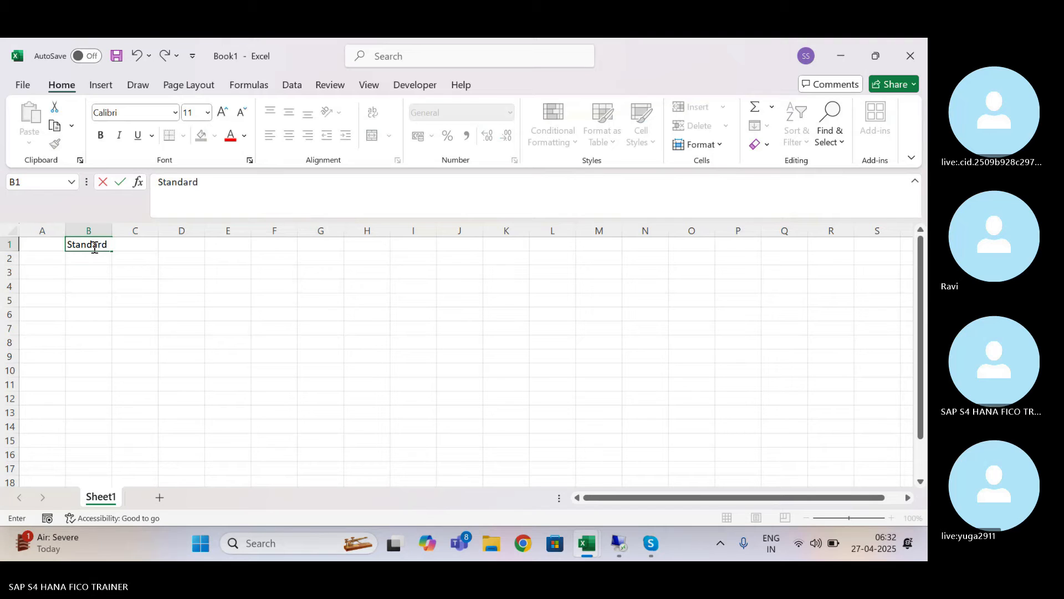
{"action": "type", "text": " Cost E"}
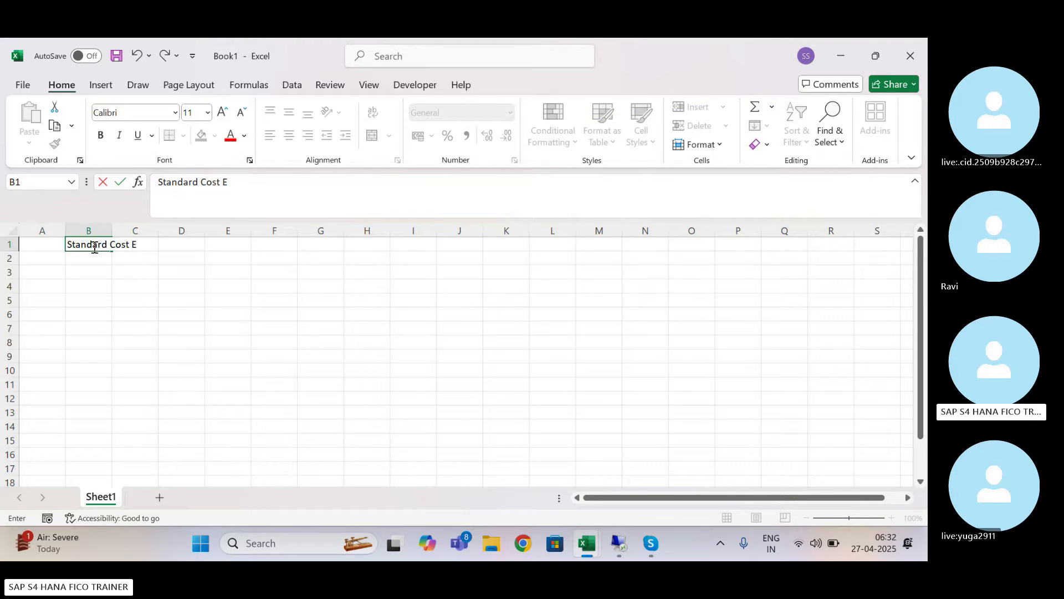
{"action": "type", "text": "stimate"}
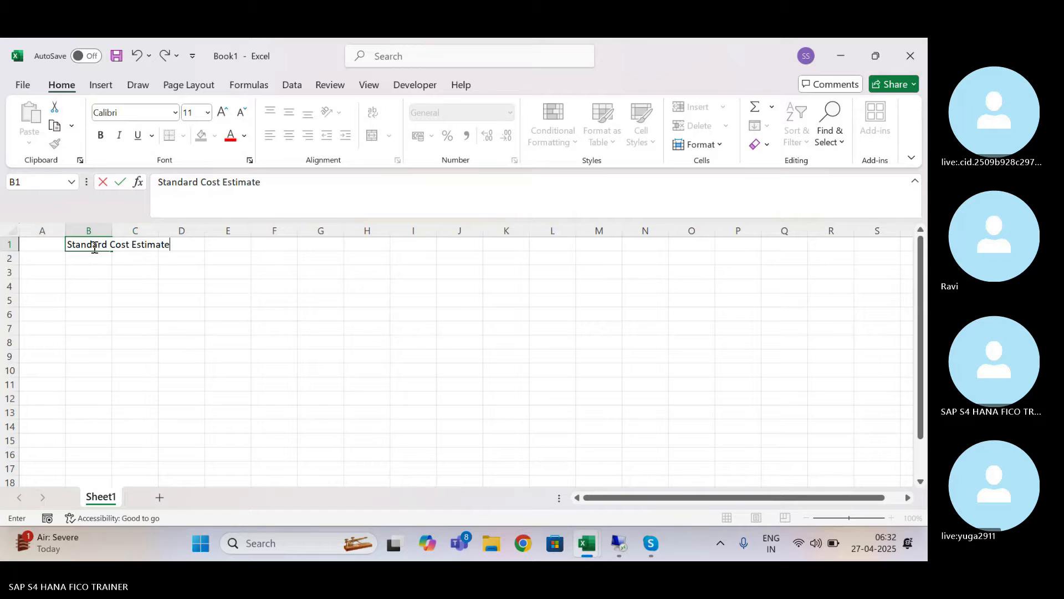
{"action": "key", "text": "Return"}
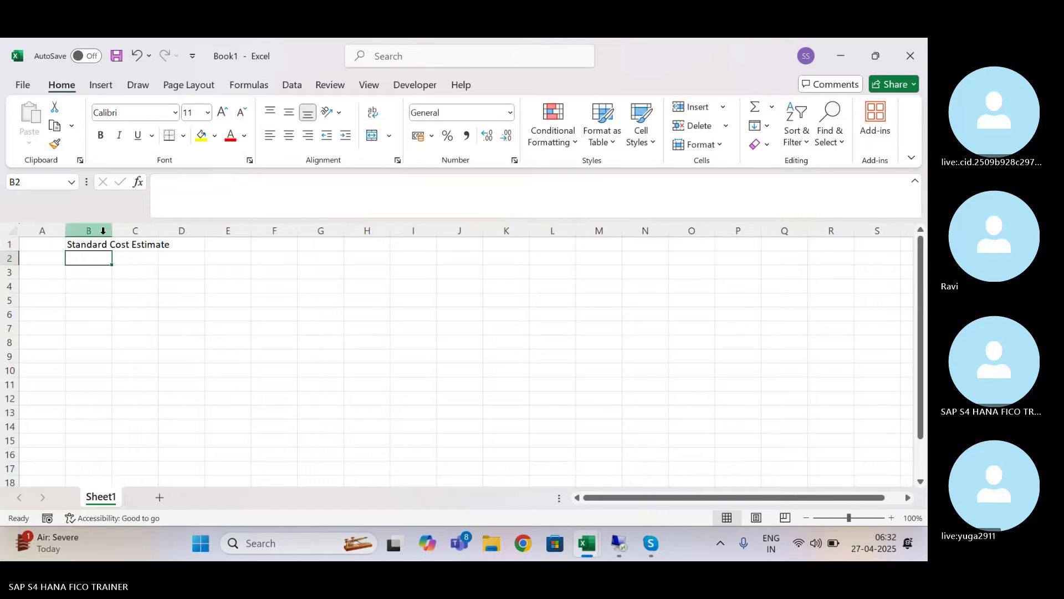
Step: Fit column B to the width of its heading and make the heading in B1 bold
{"action": "left_click_drag", "start_coordinate": [111, 225], "coordinate": [110, 225]}
{"action": "double_click", "coordinate": [110, 225]}
{"action": "left_click", "coordinate": [128, 244]}
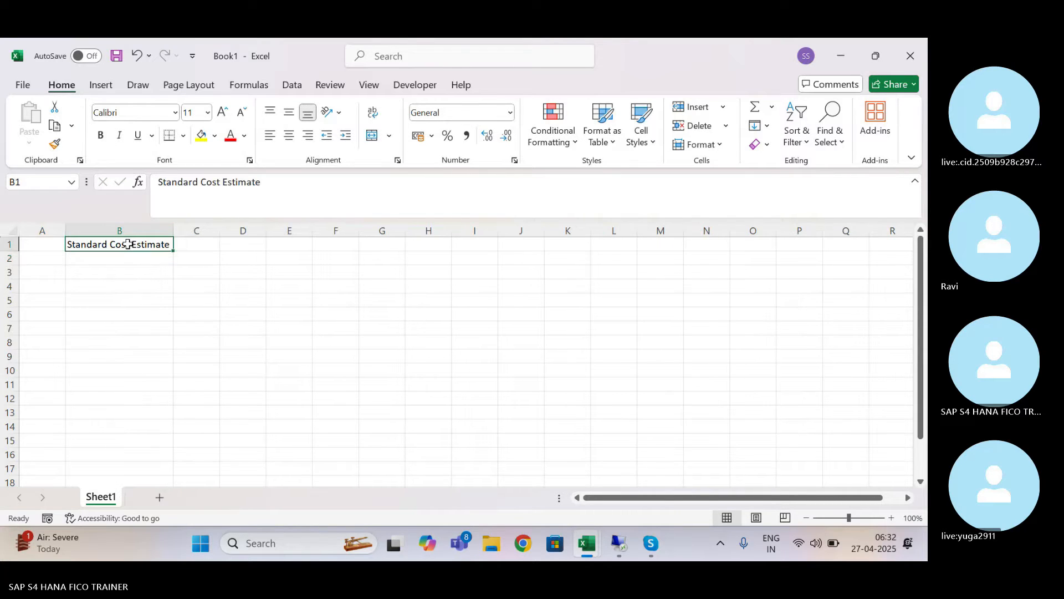
{"action": "key", "text": "ctrl+b"}
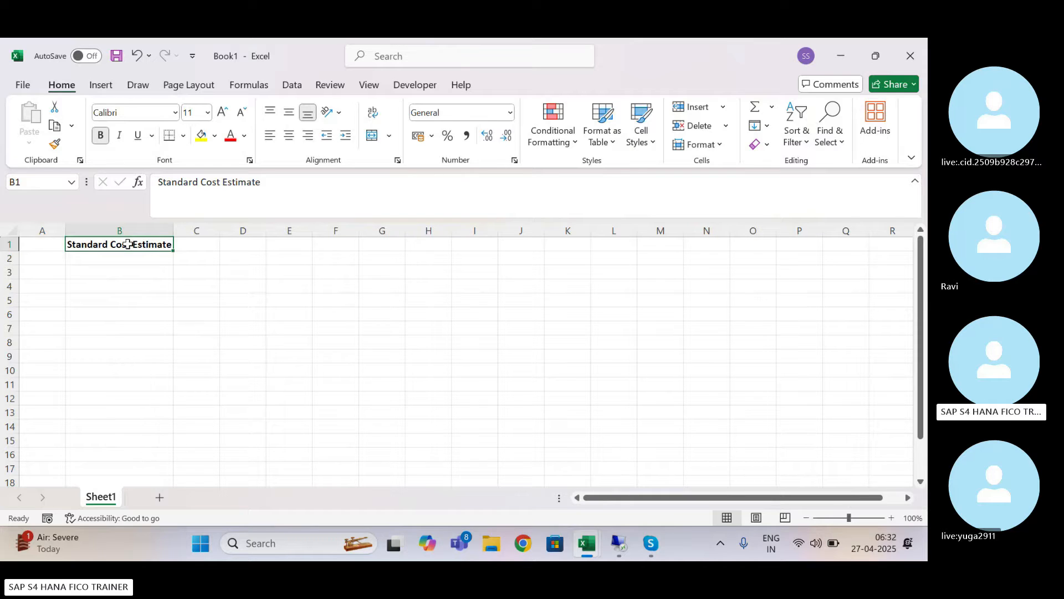
Step: Enter "Final Product" in B3 with "LAPTOP_6" beside it in C3, and widen column C slightly to fit
{"action": "left_click", "coordinate": [146, 277]}
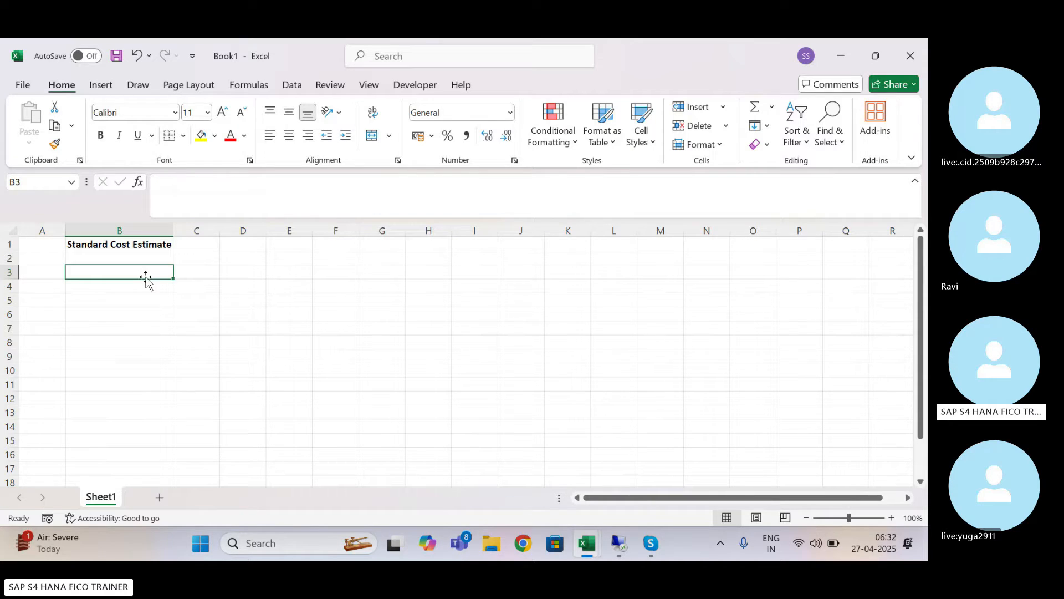
{"action": "key", "text": "Right"}
{"action": "key", "text": "Left"}
{"action": "type", "text": "Final"}
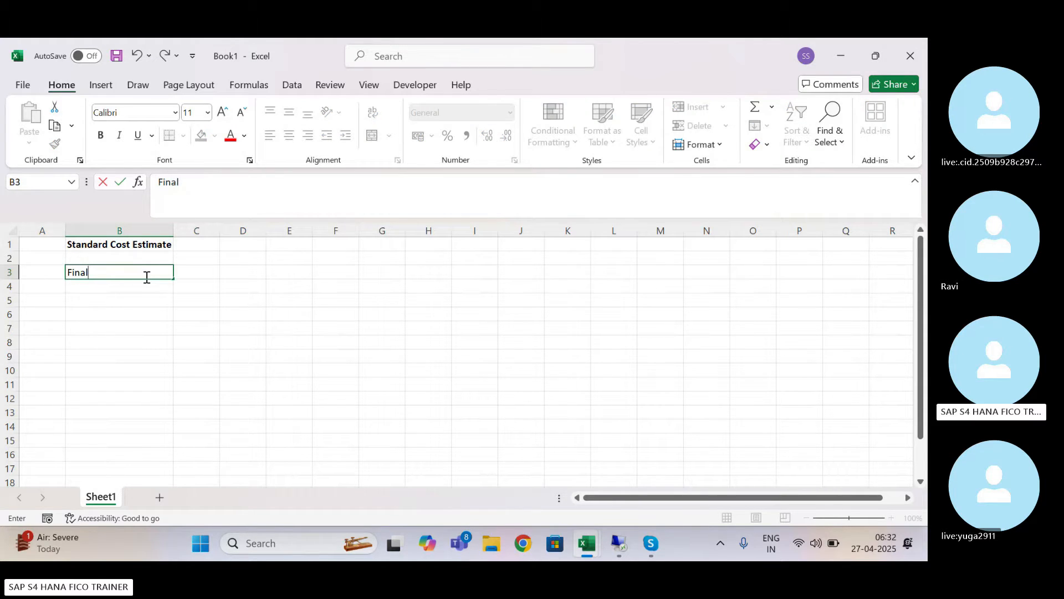
{"action": "type", "text": " P"}
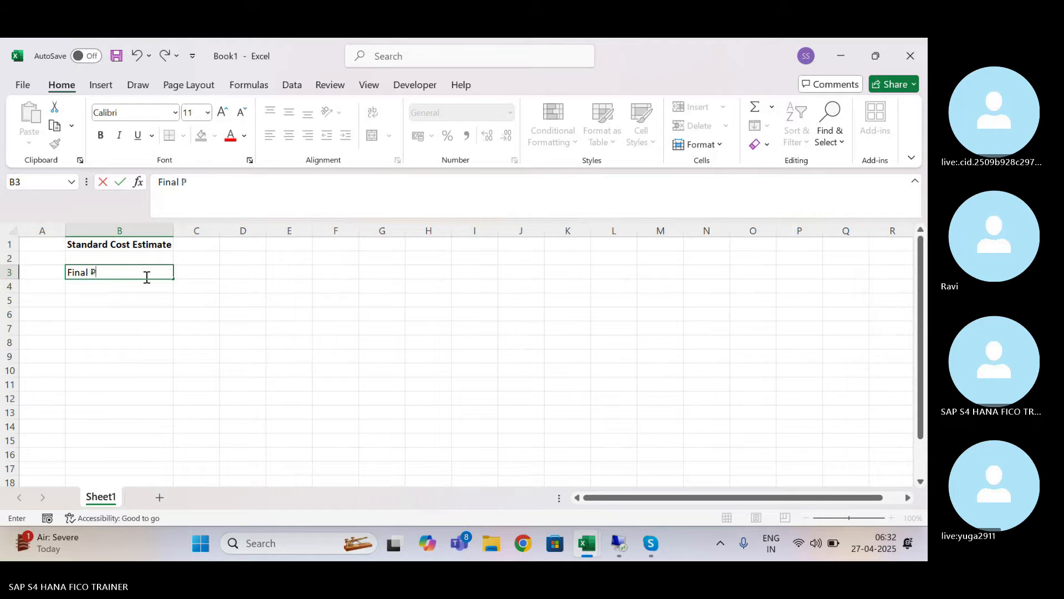
{"action": "type", "text": "roduct"}
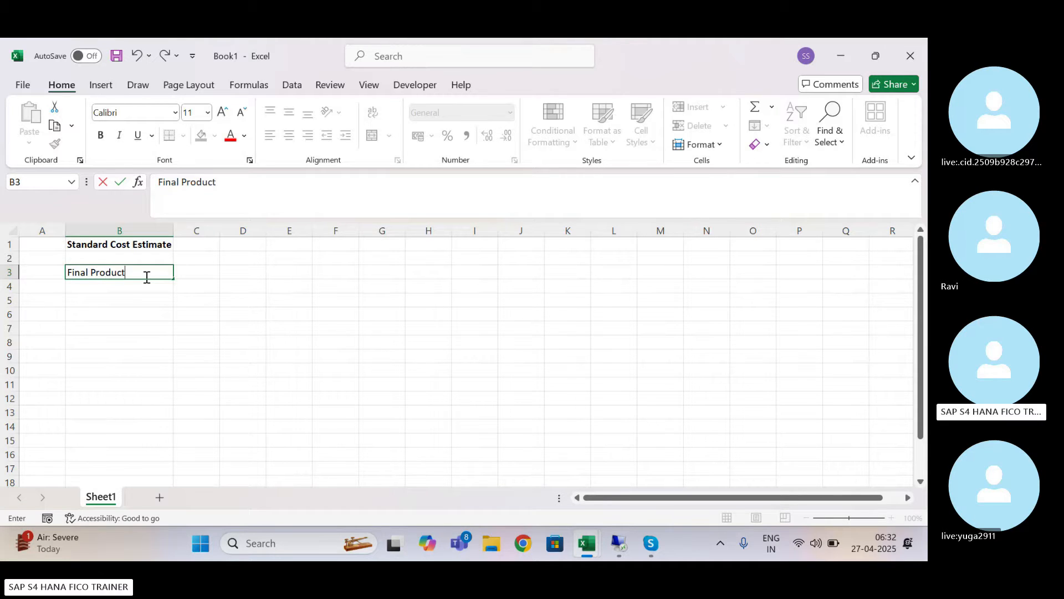
{"action": "key", "text": "Tab"}
{"action": "type", "text": "LAPTO"}
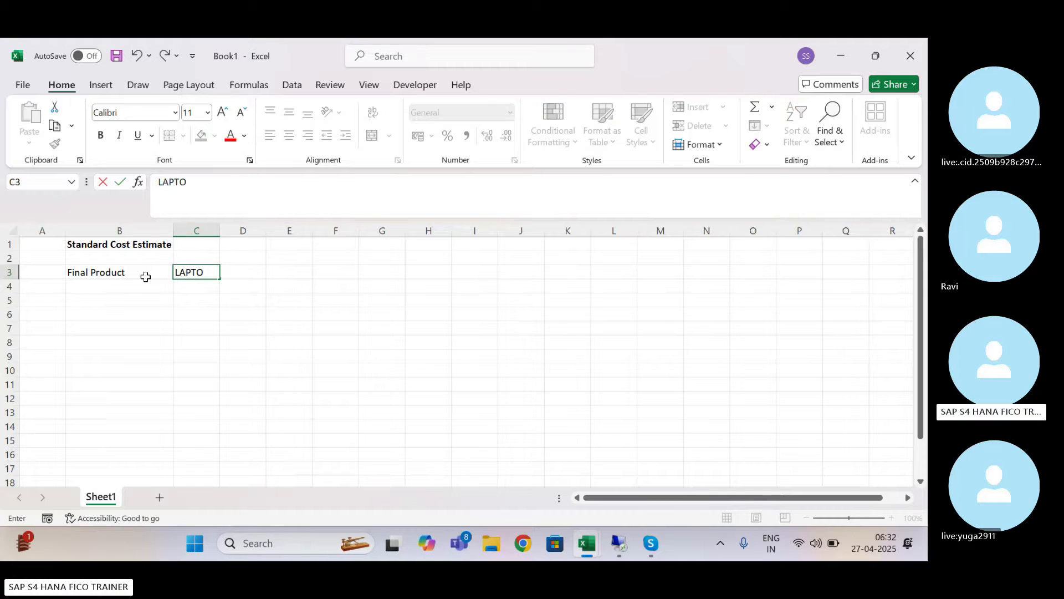
{"action": "type", "text": "P_6"}
{"action": "key", "text": "Return"}
{"action": "left_click_drag", "start_coordinate": [217, 231], "coordinate": [221, 231]}
{"action": "left_click_drag", "start_coordinate": [113, 269], "coordinate": [205, 271]}
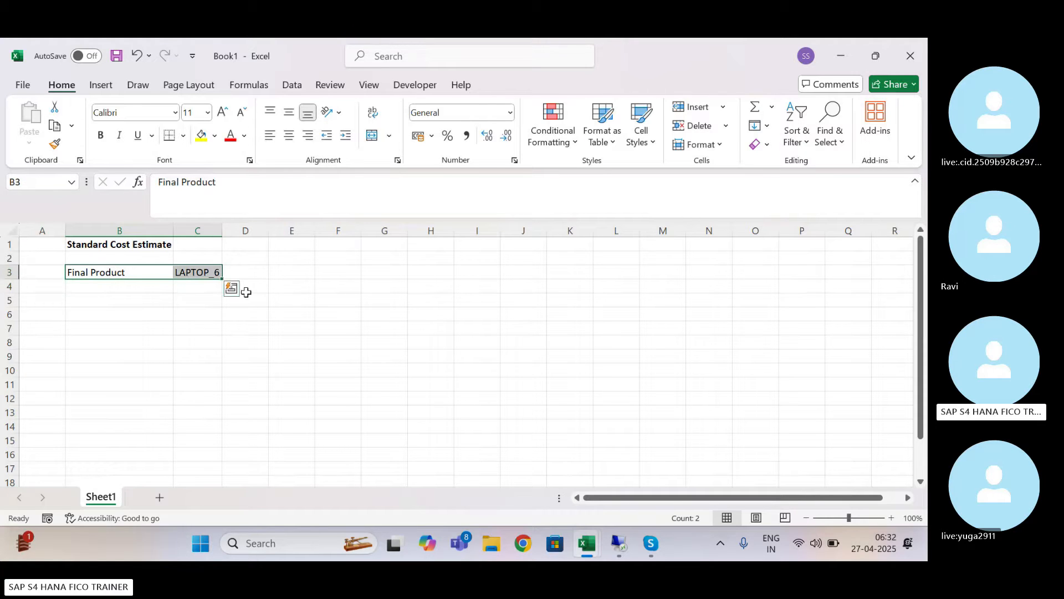
{"action": "left_click", "coordinate": [202, 314]}
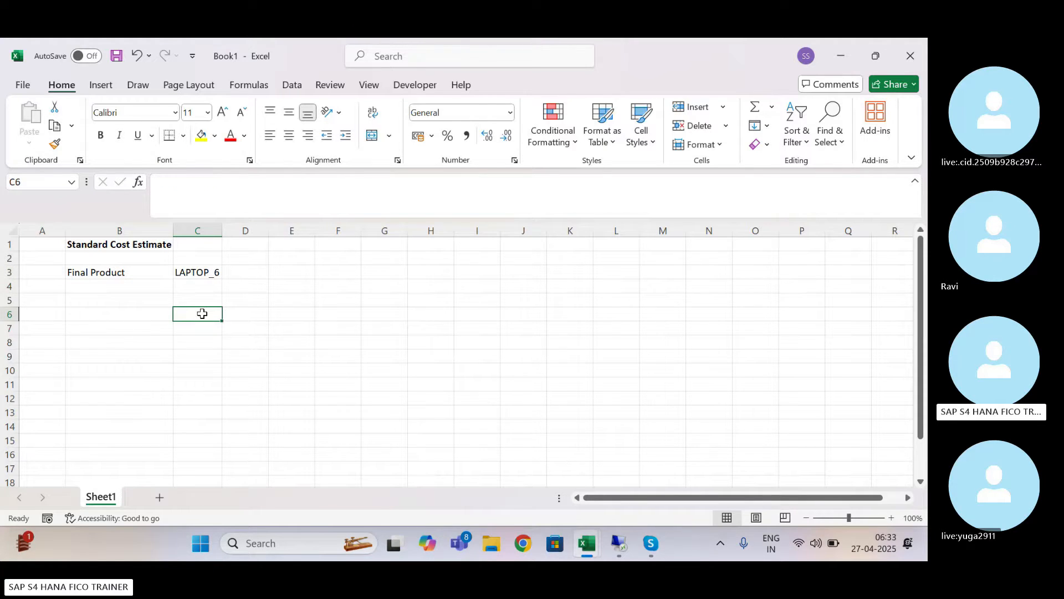
{"action": "key", "text": "Up"}
{"action": "left_click", "coordinate": [202, 314]}
{"action": "type", "text": "MATERIA"}
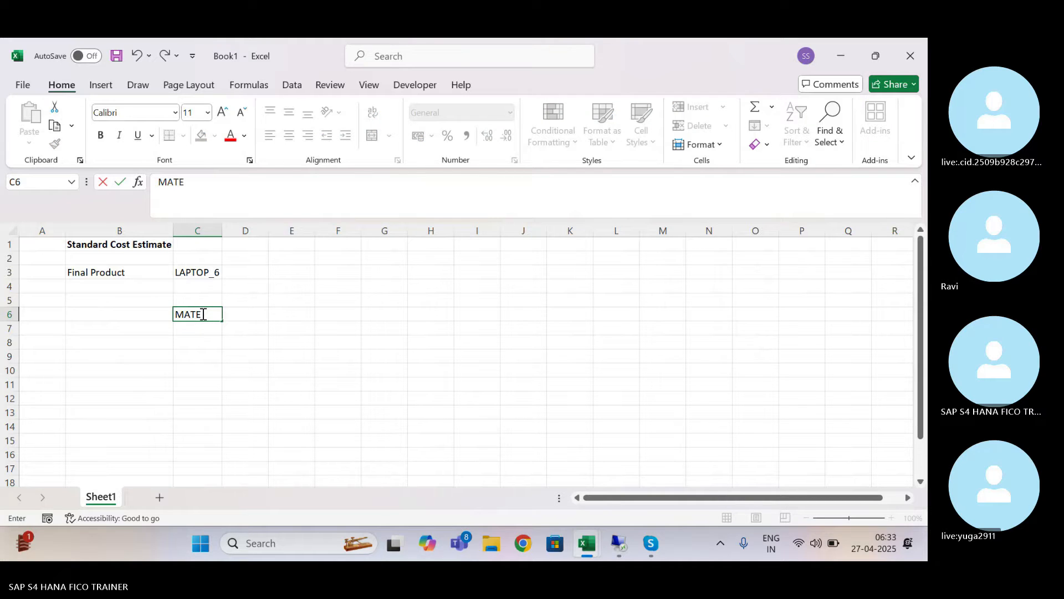
{"action": "key", "text": "BackSpace"}
{"action": "key", "text": "BackSpace"}
{"action": "key", "text": "BackSpace"}
{"action": "key", "text": "BackSpace"}
{"action": "key", "text": "BackSpace"}
{"action": "key", "text": "BackSpace"}
{"action": "key", "text": "BackSpace"}
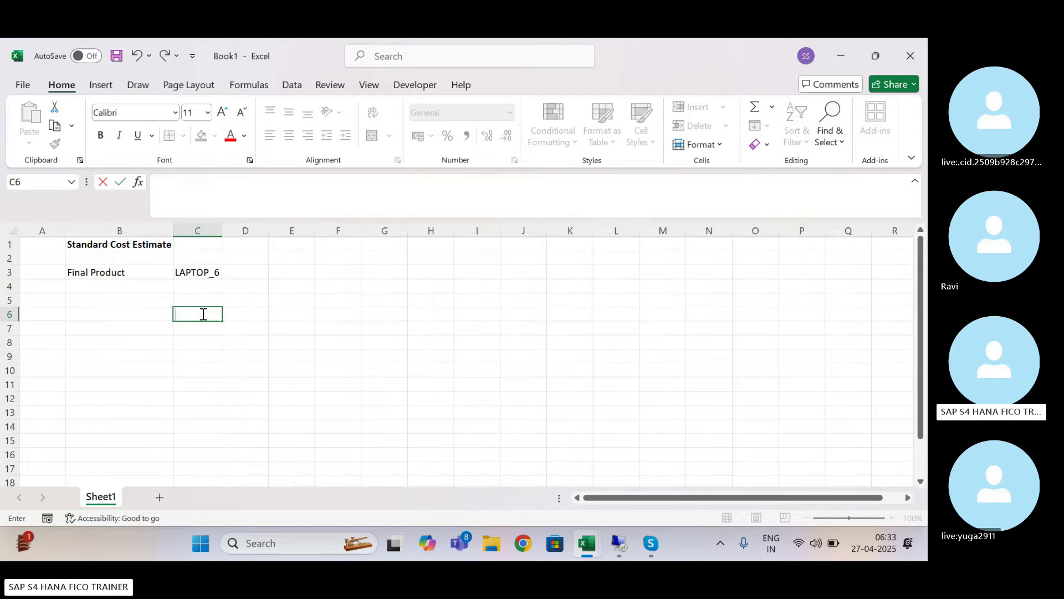
Step: Enter the label "RAW MATERIAL COST" in cell C6
{"action": "type", "text": "RAW MATERIAL"}
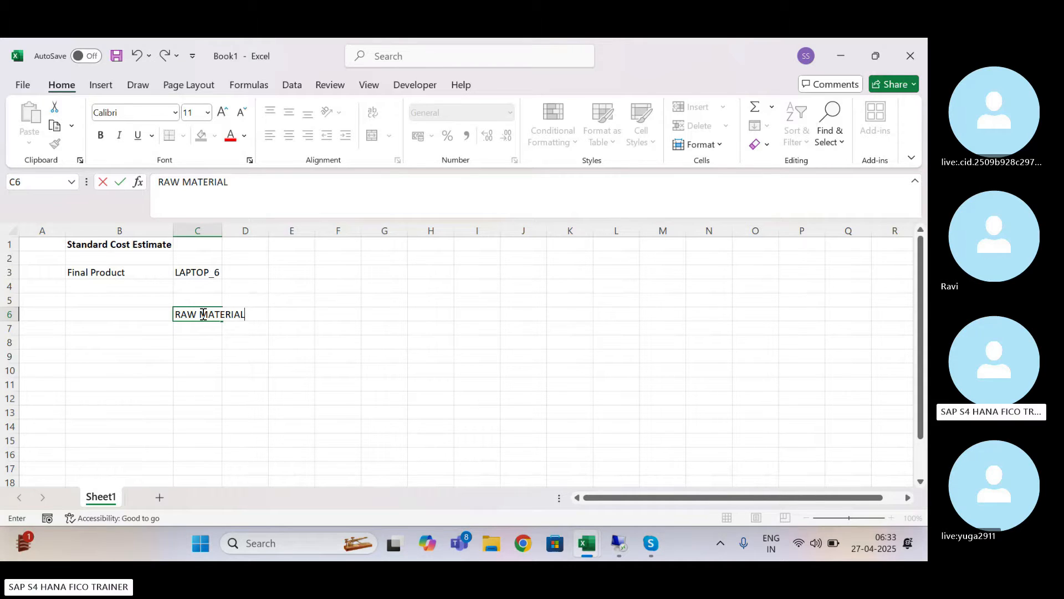
{"action": "type", "text": " COST"}
{"action": "key", "text": "Return"}
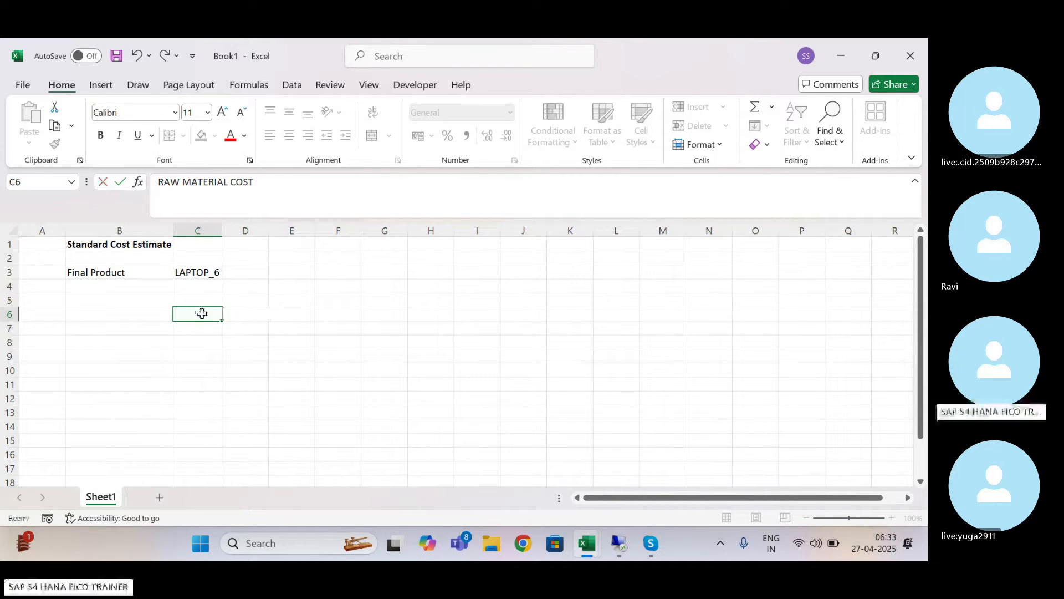
Step: Enter the label "ACTIVITY COST" in cell C11, leaving blank rows below the raw material label
{"action": "key", "text": "Down"}
{"action": "key", "text": "Down"}
{"action": "key", "text": "Down"}
{"action": "key", "text": "Down"}
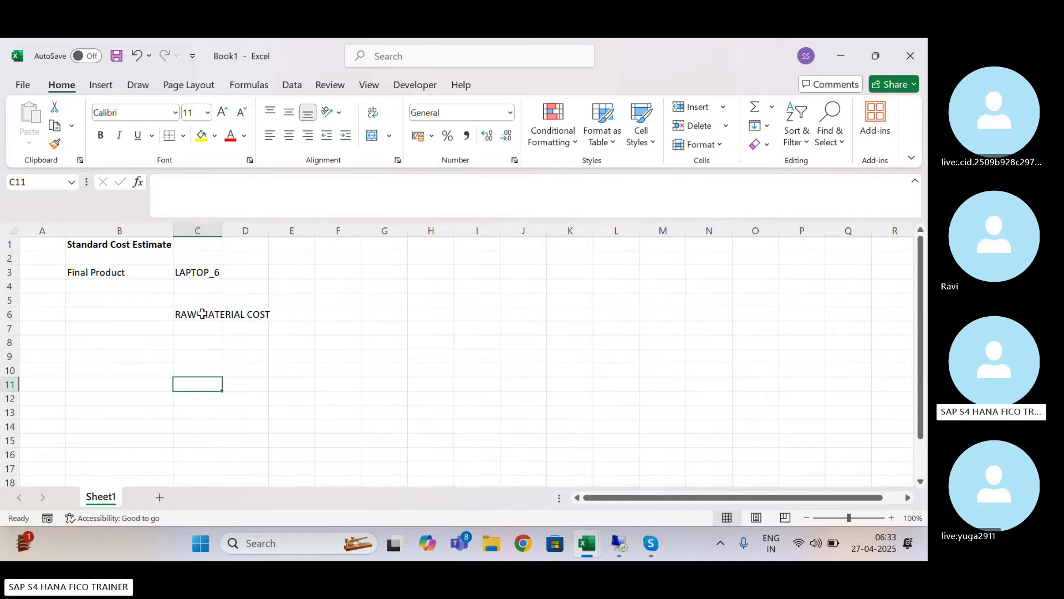
{"action": "type", "text": "A"}
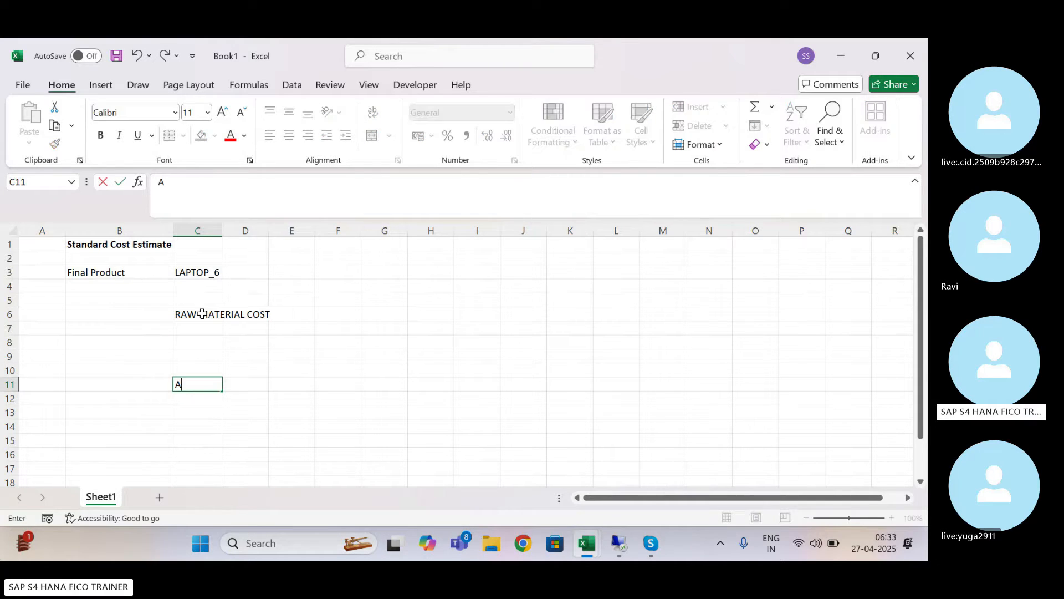
{"action": "type", "text": "CTIVITY COST"}
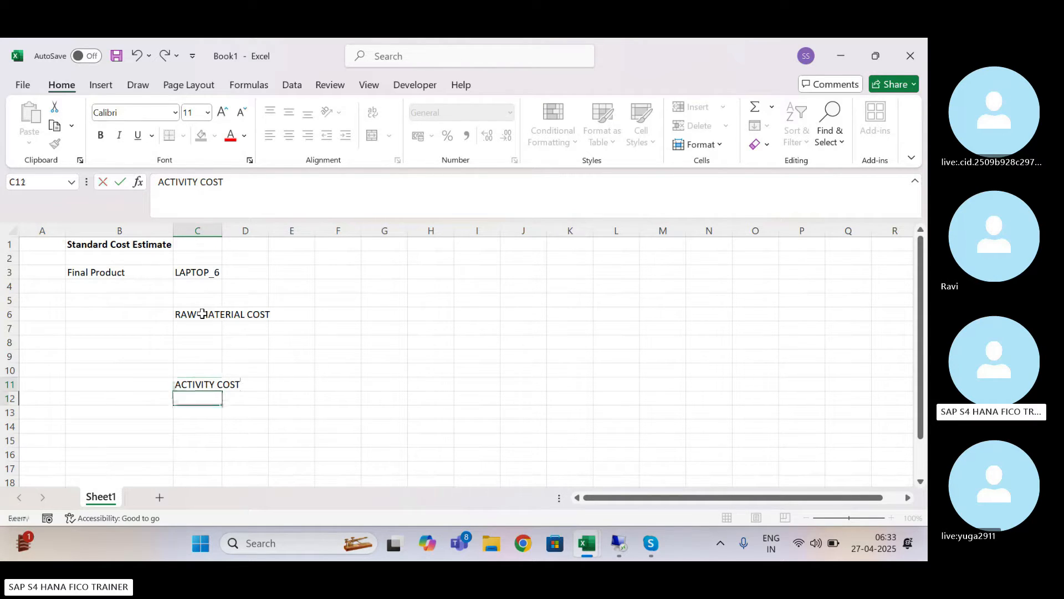
{"action": "key", "text": "Return"}
Step: Enter the label "OVERHEAD" in cell C17 and widen column C so all its cost labels fit
{"action": "key", "text": "Return"}
{"action": "key", "text": "Return"}
{"action": "key", "text": "Return"}
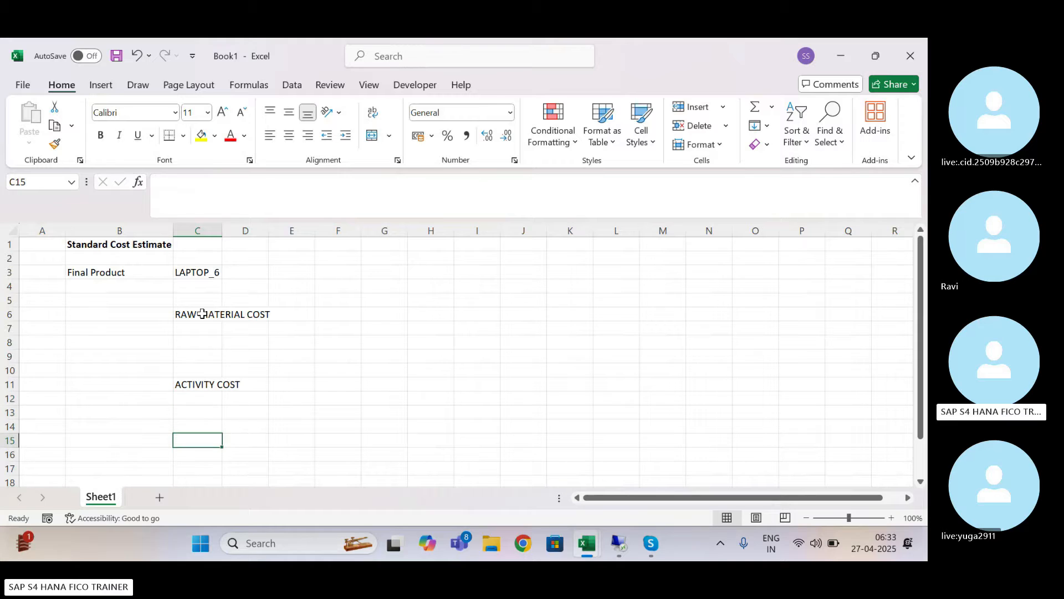
{"action": "key", "text": "Return"}
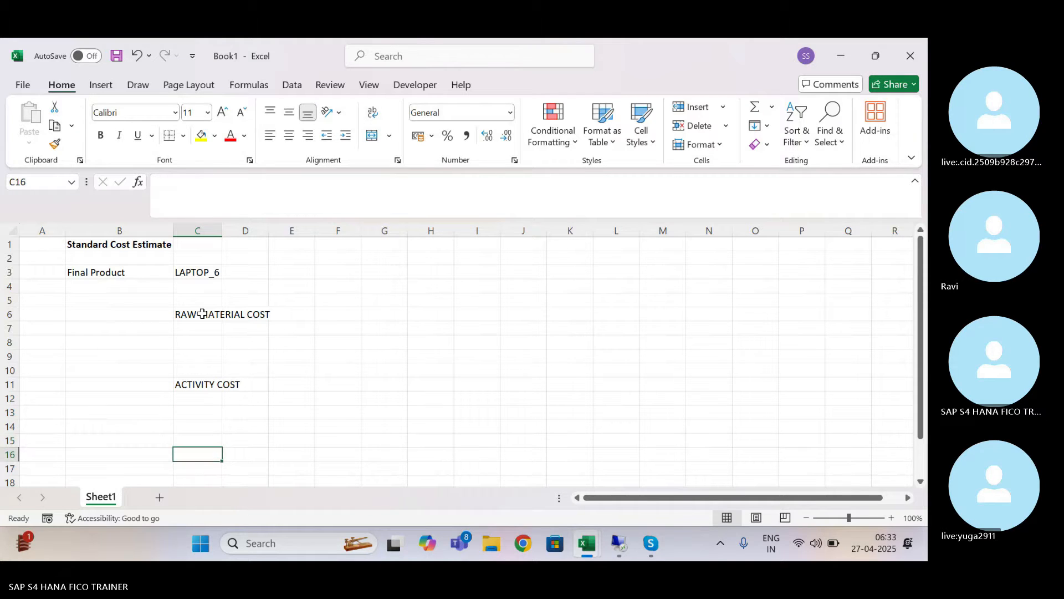
{"action": "key", "text": "Return"}
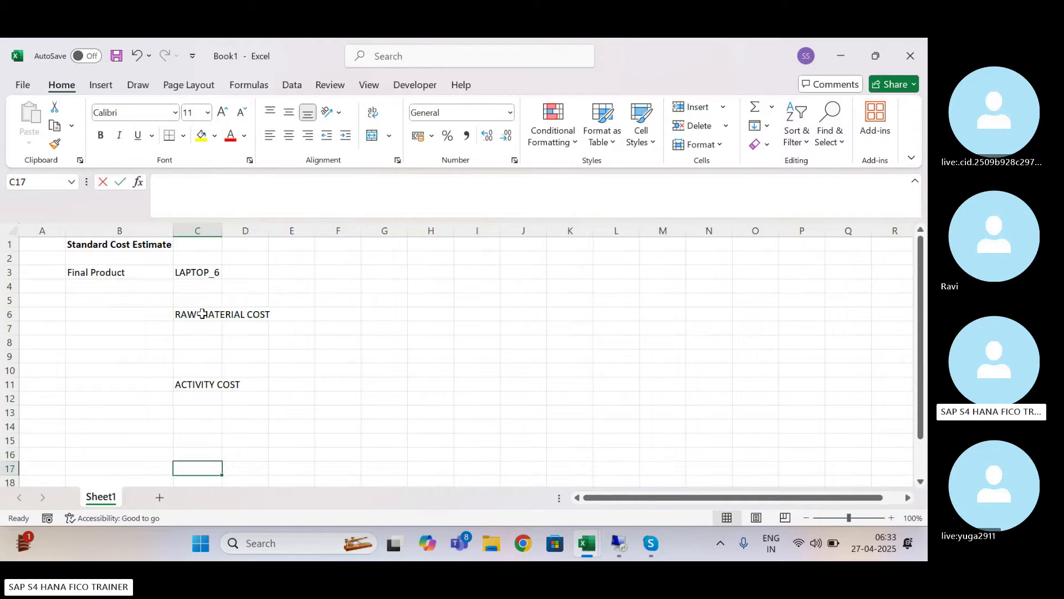
{"action": "type", "text": "OVERHEAD"}
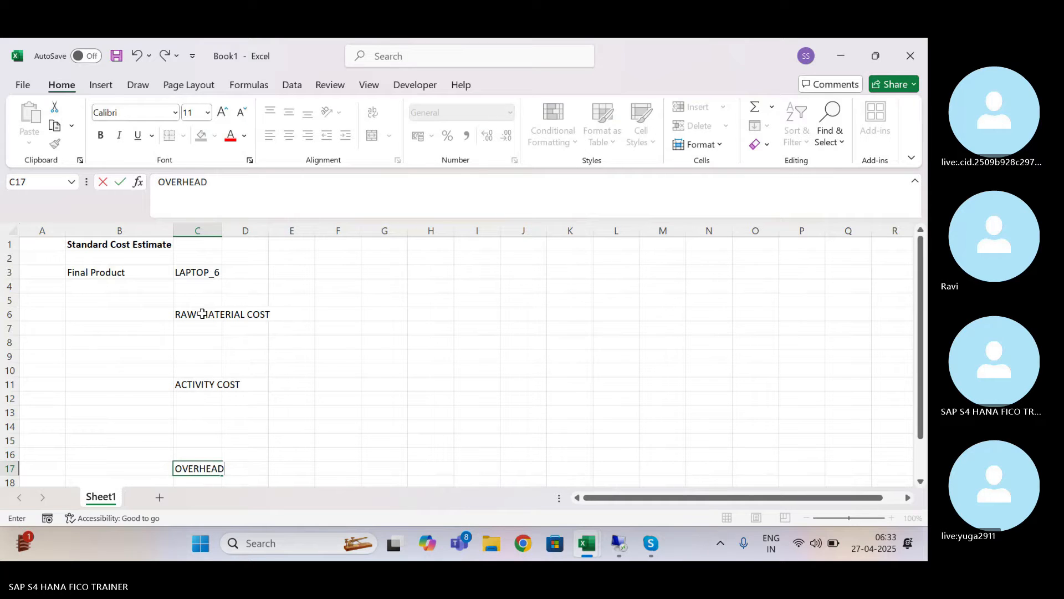
{"action": "key", "text": "Return"}
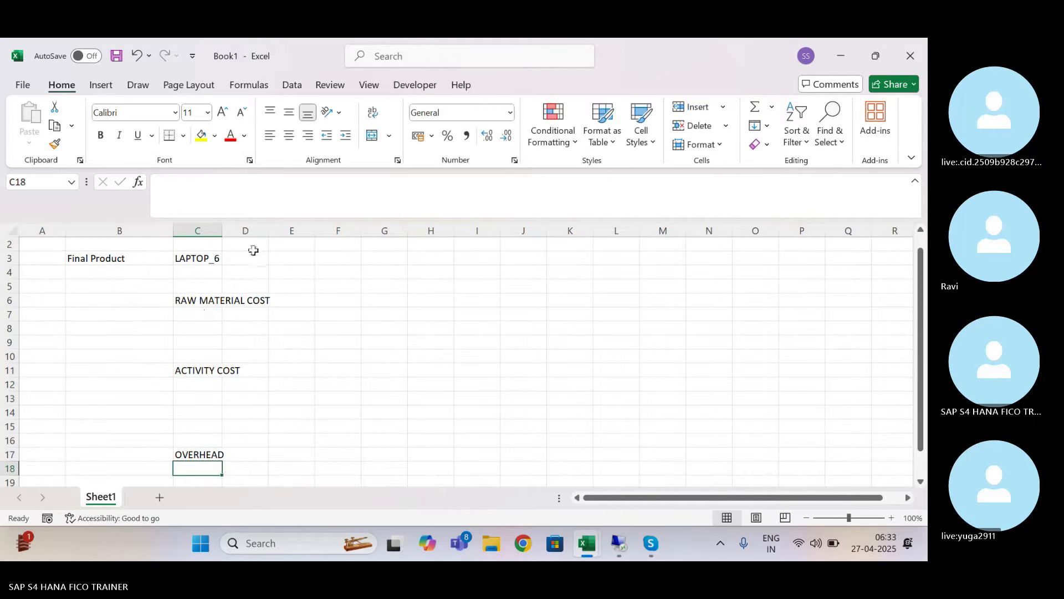
{"action": "left_click_drag", "start_coordinate": [222, 231], "coordinate": [281, 239]}
{"action": "left_click", "coordinate": [211, 259]}
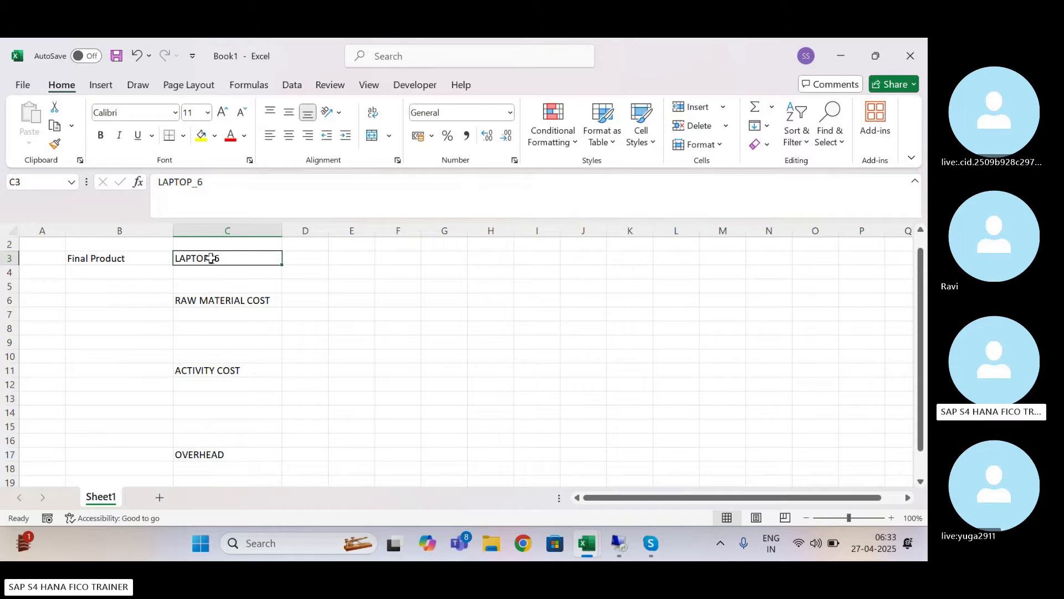
{"action": "left_click", "coordinate": [221, 299]}
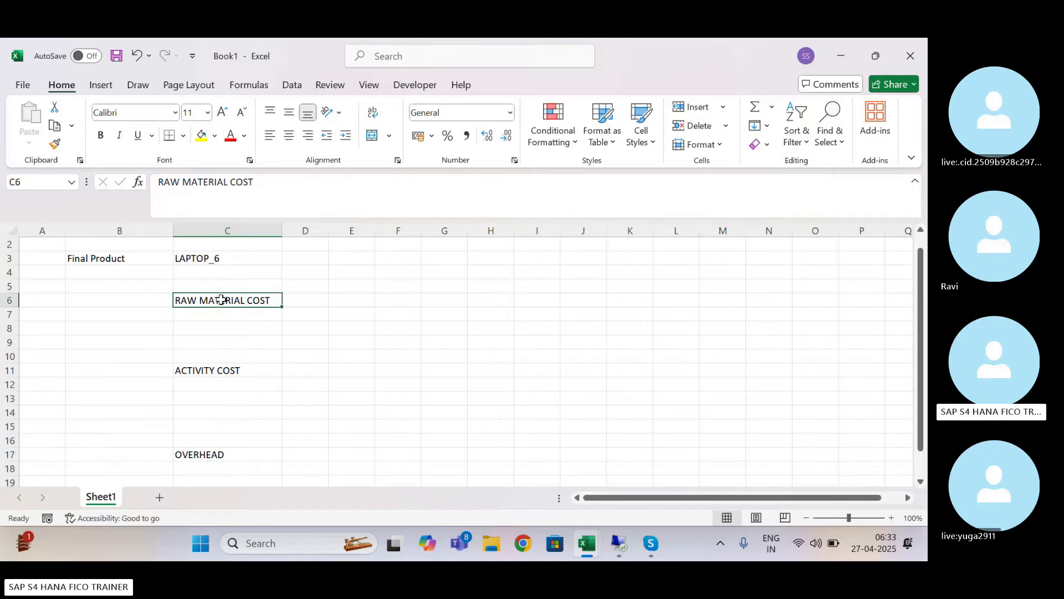
{"action": "left_click_drag", "start_coordinate": [221, 300], "coordinate": [208, 452]}
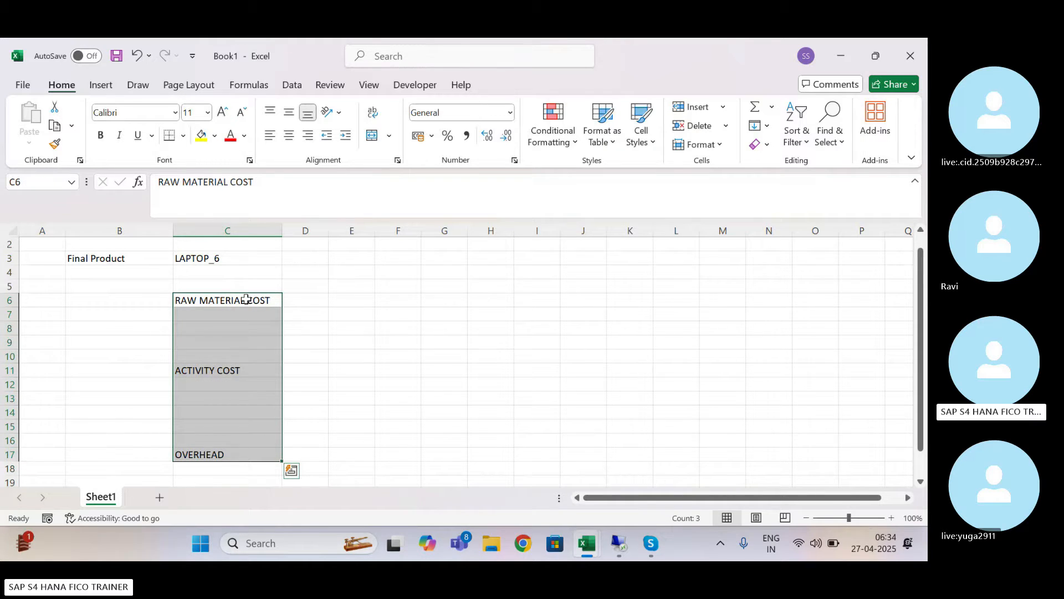
{"action": "left_click", "coordinate": [245, 299]}
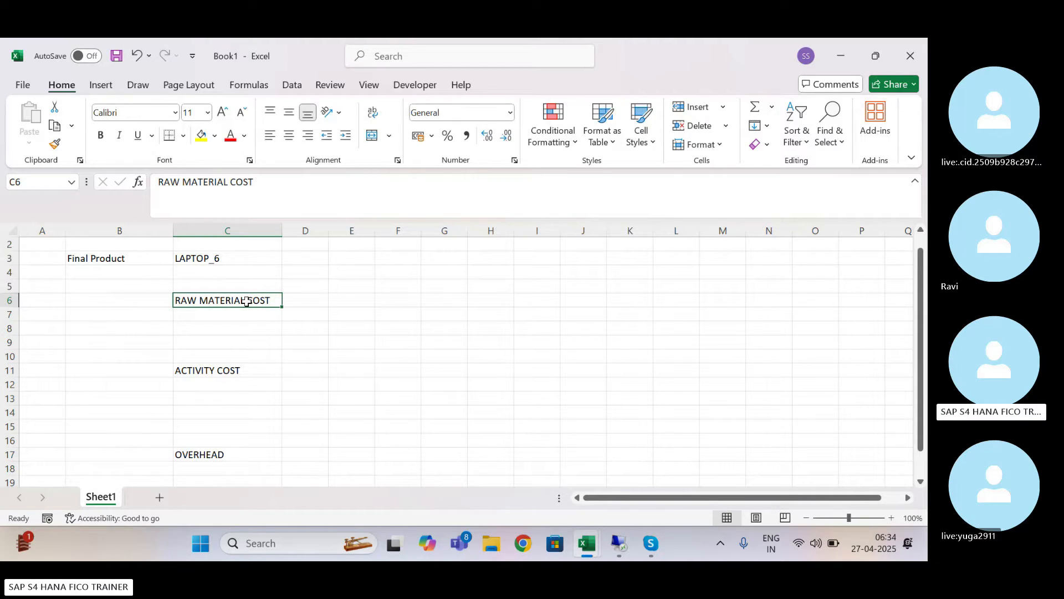
Step: Enter "BILL OF MATERIAL" in cell D7 under the raw material cost and fit column D to its text
{"action": "left_click", "coordinate": [343, 298]}
{"action": "key", "text": "Up"}
{"action": "key", "text": "Up"}
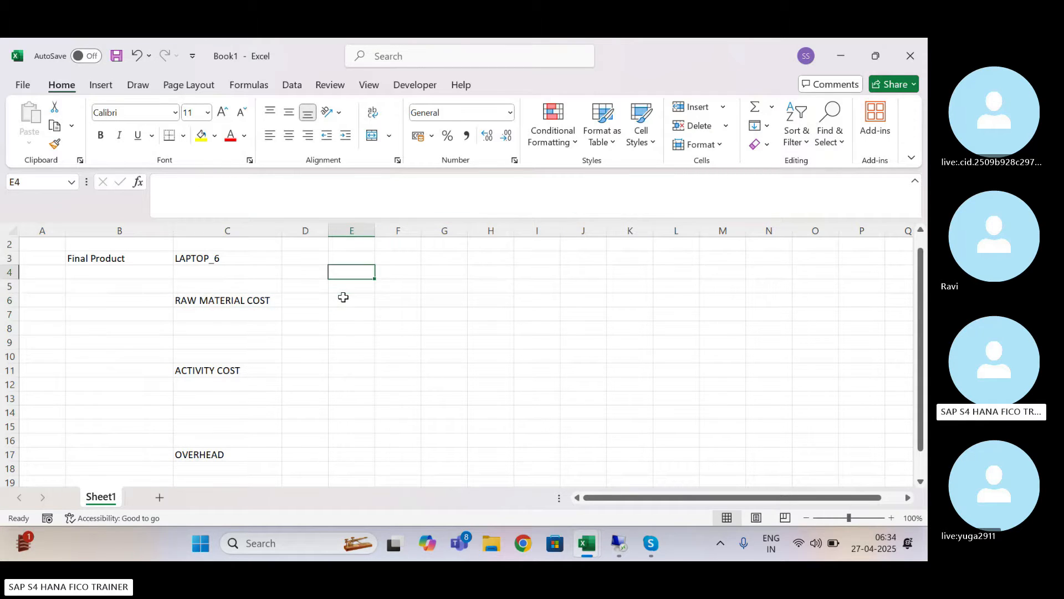
{"action": "key", "text": "Down"}
{"action": "key", "text": "Down"}
{"action": "key", "text": "Down"}
{"action": "key", "text": "Left"}
{"action": "type", "text": "B"}
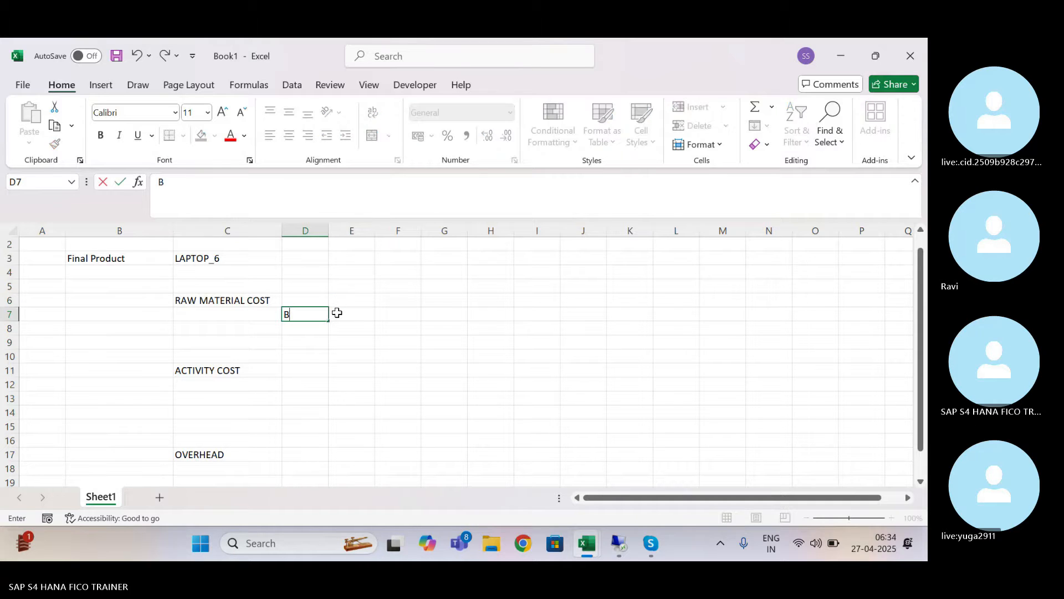
{"action": "type", "text": "ILL OF MATERIAL"}
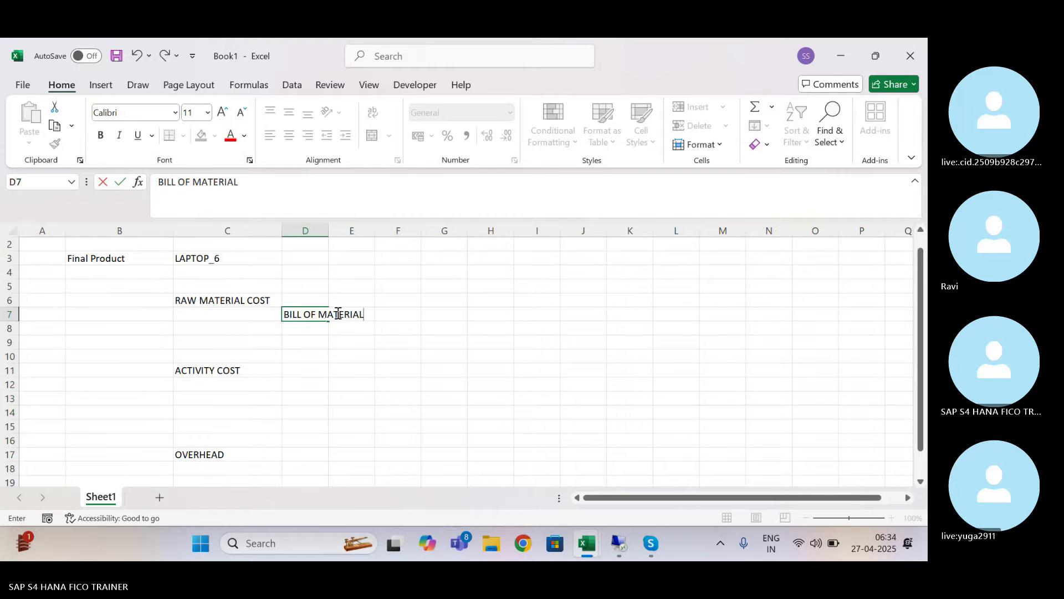
{"action": "key", "text": "Return"}
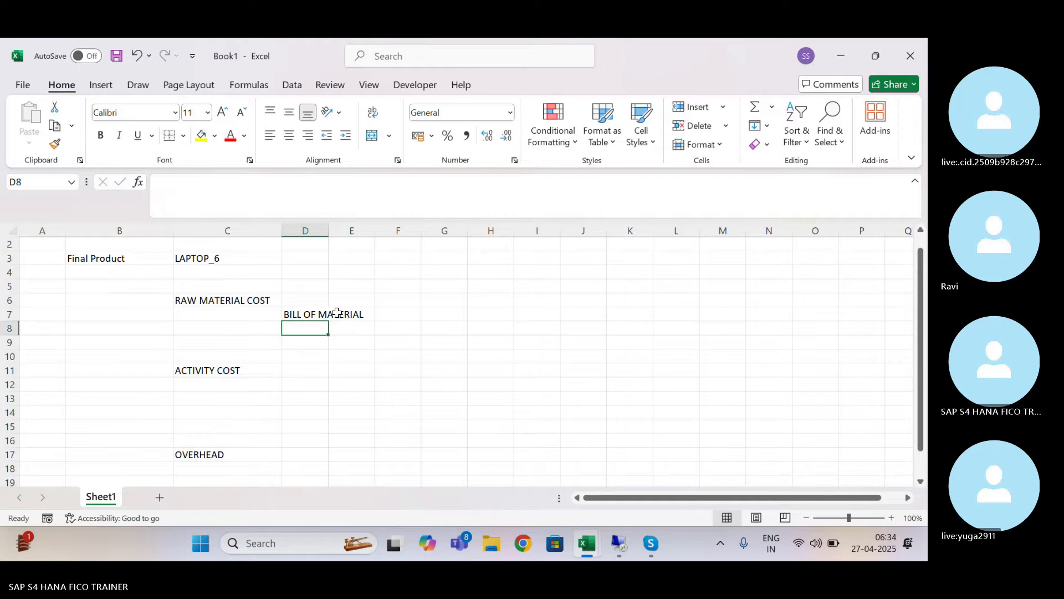
{"action": "double_click", "coordinate": [329, 231]}
{"action": "left_click", "coordinate": [325, 313]}
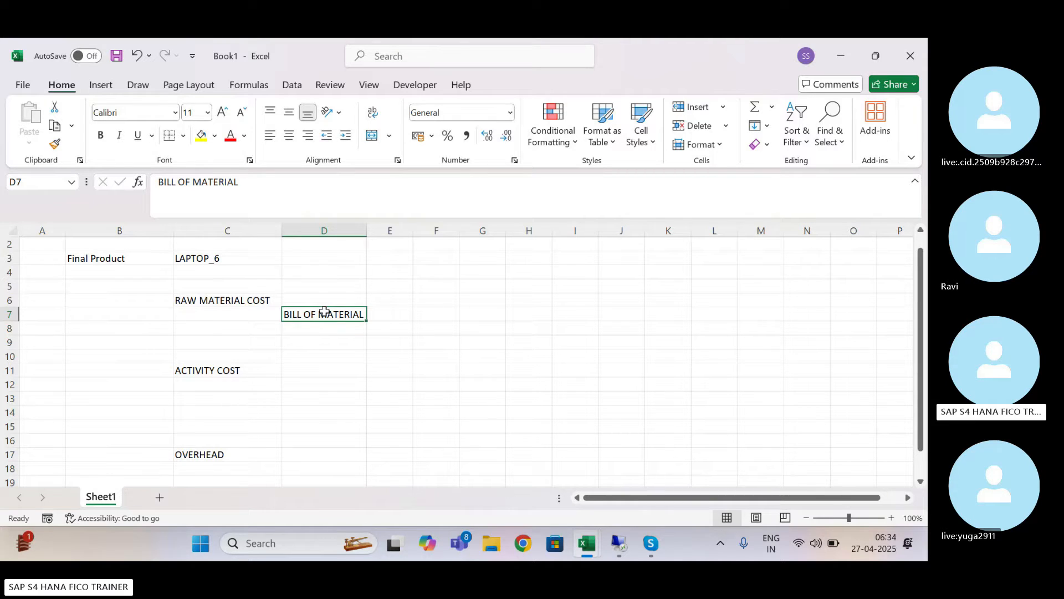
Step: Enter the component "CHIP_6" in cell E8, one row below and right of the BILL OF MATERIAL label
{"action": "left_click", "coordinate": [211, 256]}
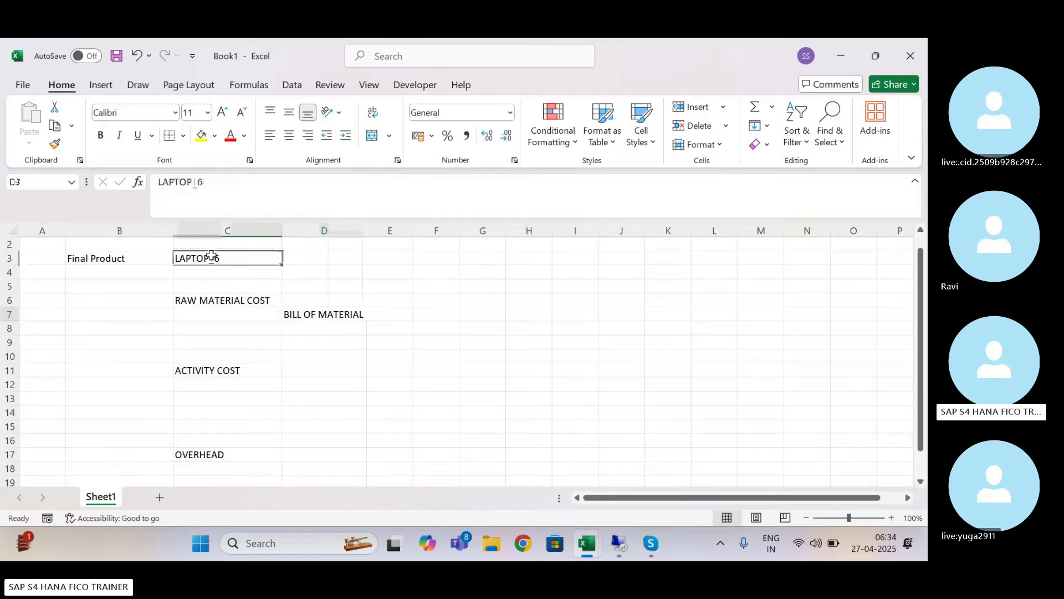
{"action": "left_click", "coordinate": [321, 315]}
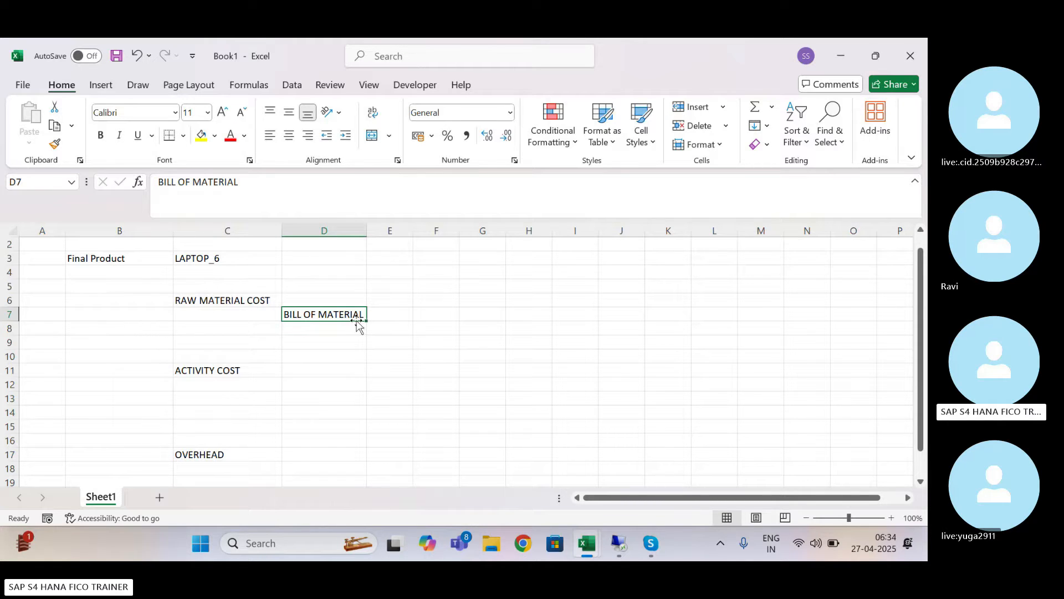
{"action": "left_click", "coordinate": [316, 333]}
{"action": "key", "text": "Right"}
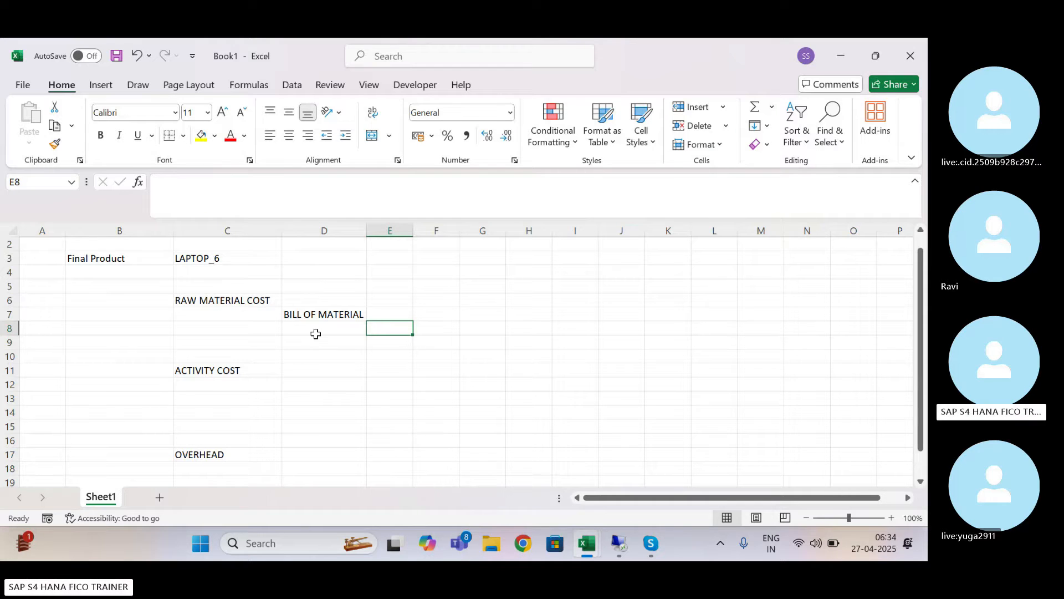
{"action": "type", "text": "CHIP_6"}
{"action": "key", "text": "Return"}
Step: Enter the component "KEYBOARD_6" in cell E9 and fit column E to its text
{"action": "key", "text": "Up"}
{"action": "key", "text": "Down"}
{"action": "type", "text": "KEYB"}
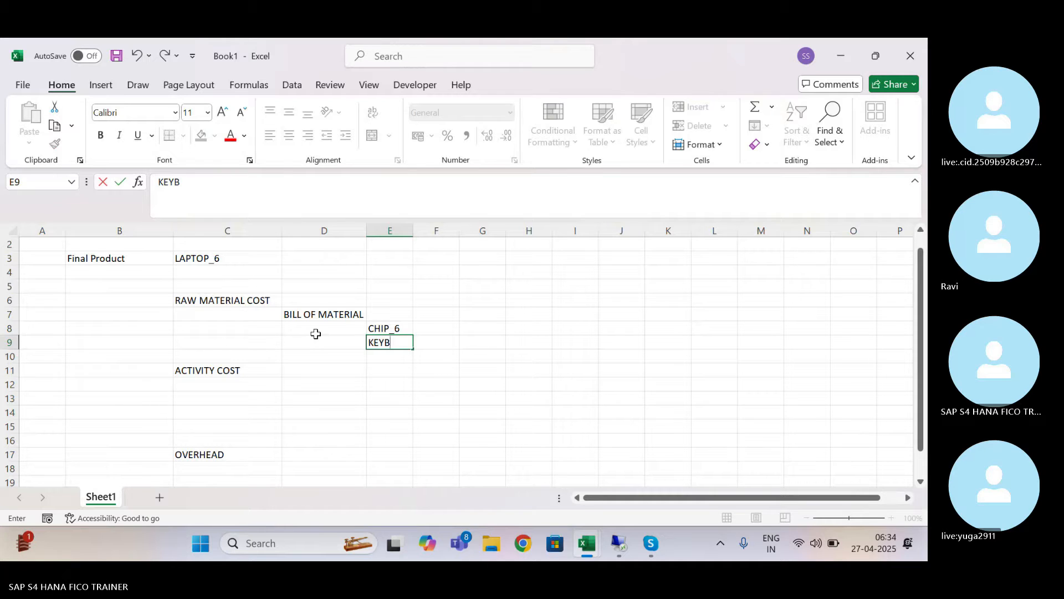
{"action": "type", "text": "OARD_6"}
{"action": "key", "text": "Return"}
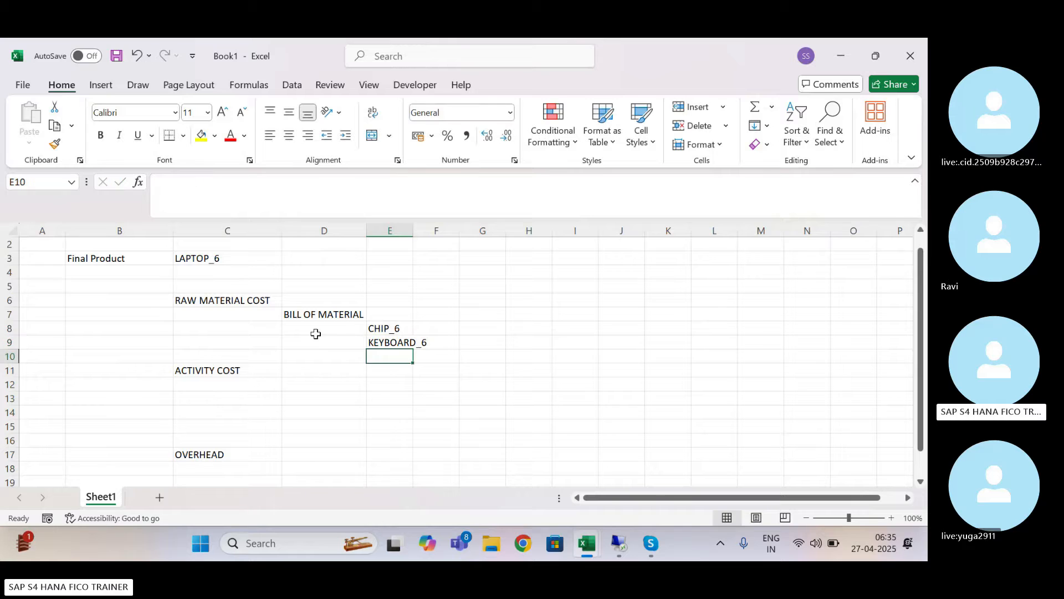
{"action": "double_click", "coordinate": [414, 231]}
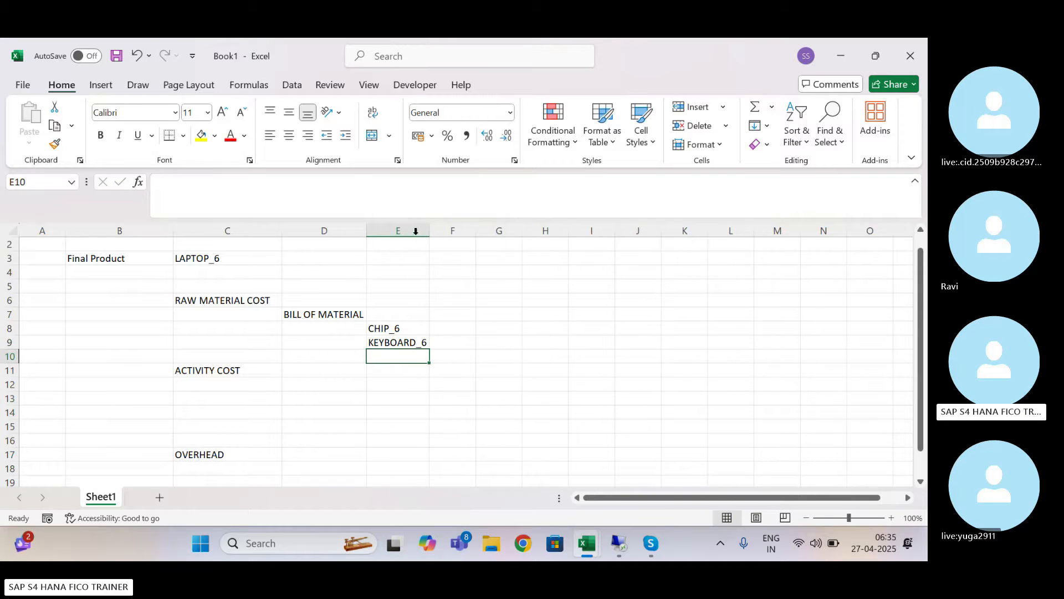
{"action": "left_click_drag", "start_coordinate": [394, 328], "coordinate": [393, 340]}
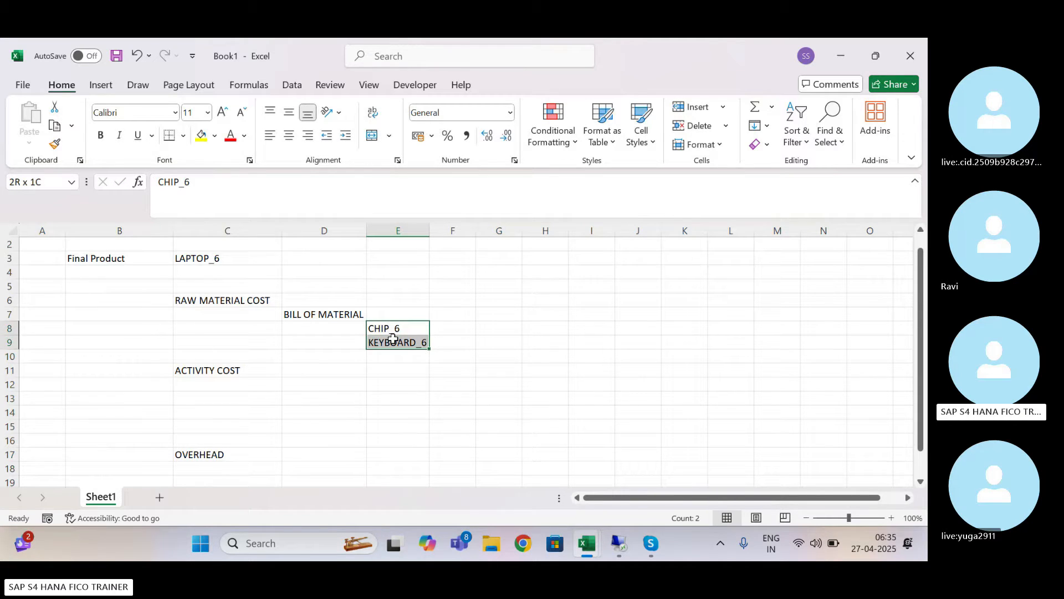
{"action": "left_click", "coordinate": [455, 332]}
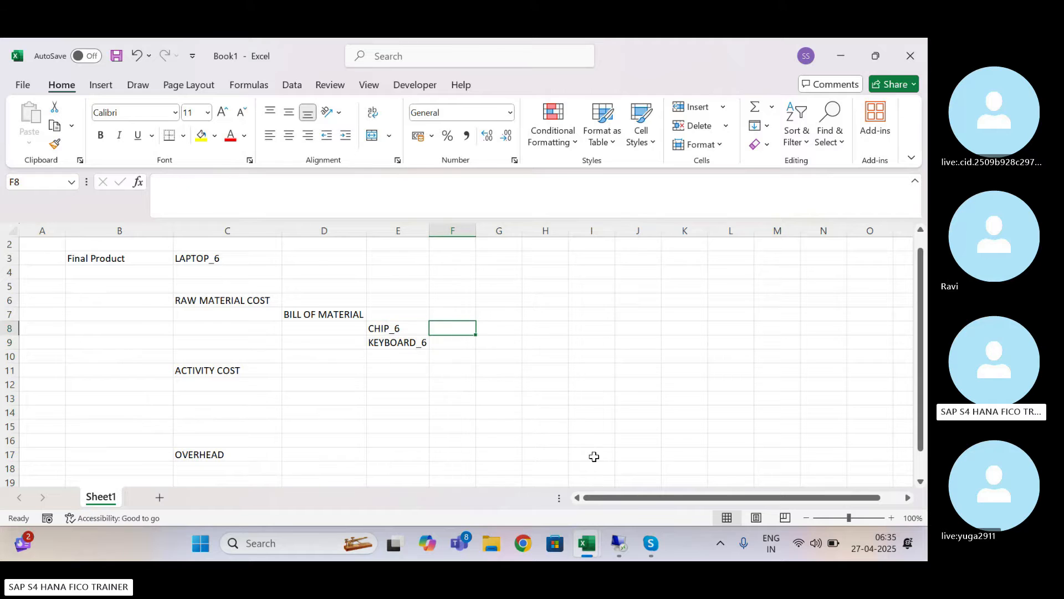
Step: Switch to SAP, open transaction CS03 to display a material BOM and set the material to LAPTOP_6
{"action": "left_click", "coordinate": [618, 545]}
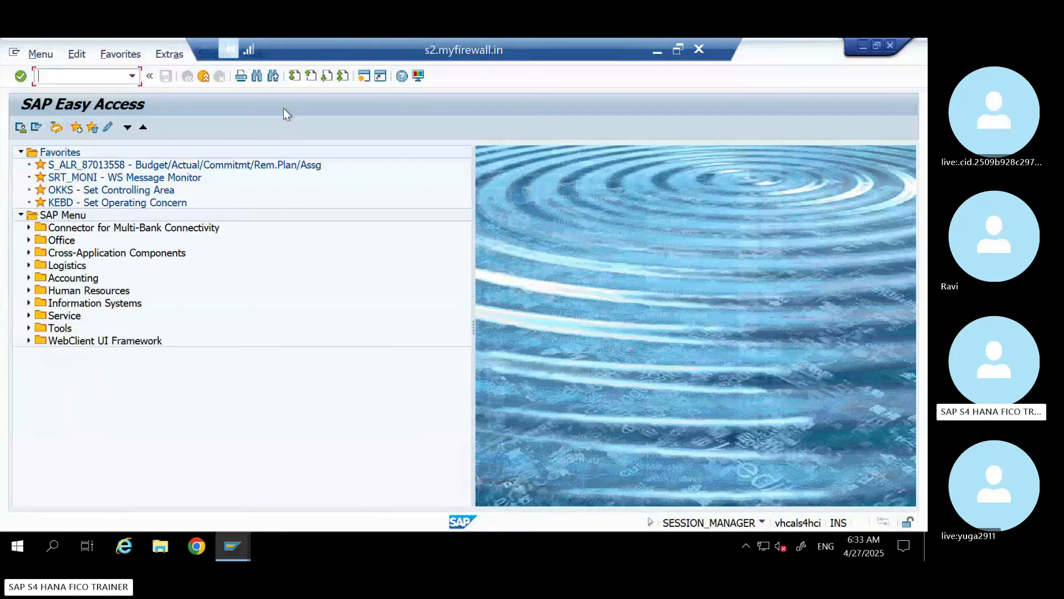
{"action": "type", "text": "CS03"}
{"action": "key", "text": "Return"}
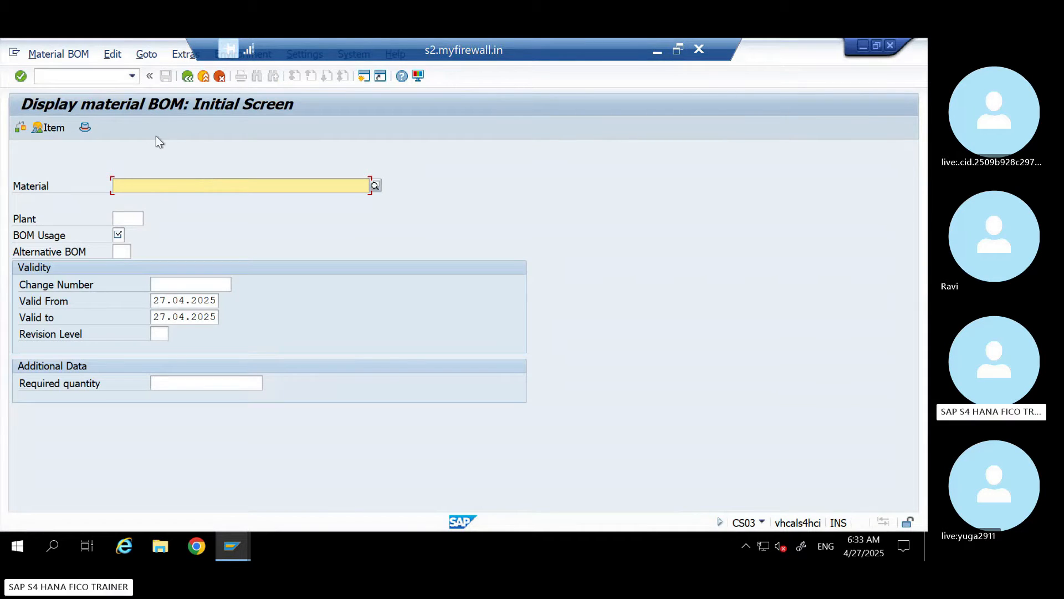
{"action": "left_click", "coordinate": [130, 185]}
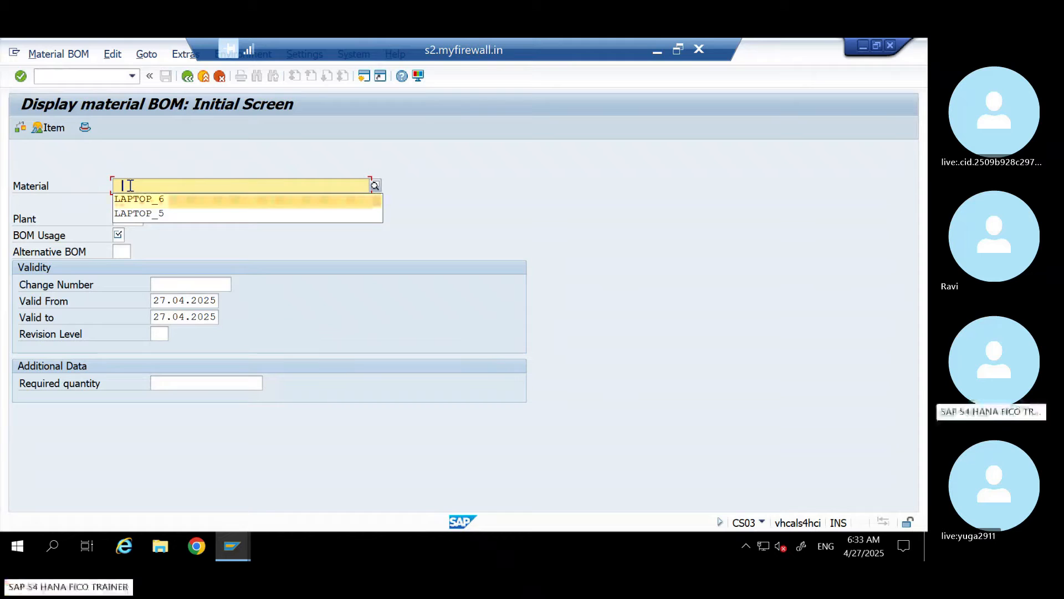
{"action": "key", "text": "Return"}
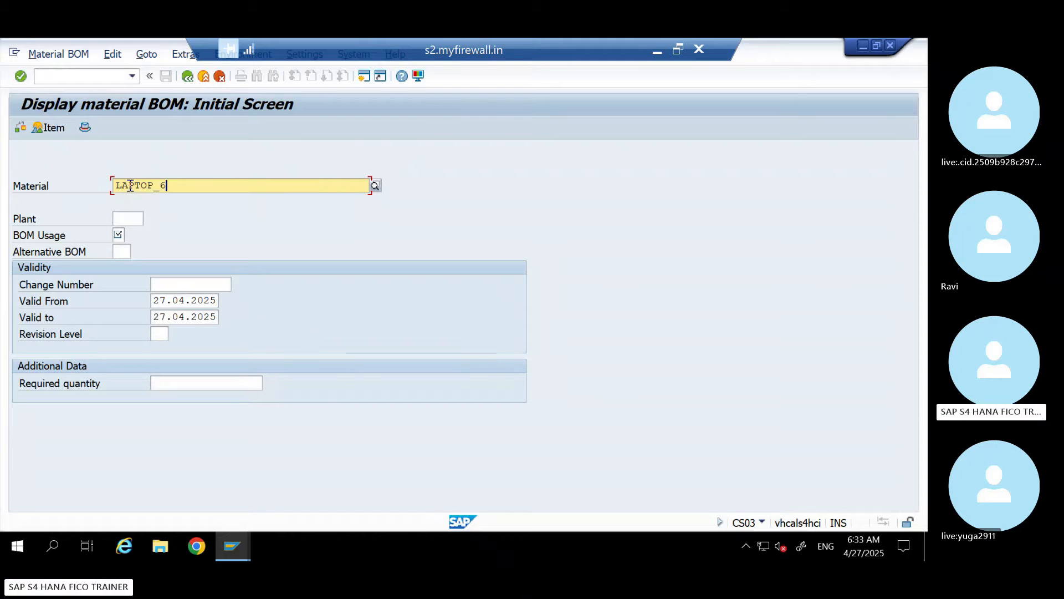
Step: Try to display the BOM for plant US40 with BOM usage 1 and alternative BOM 1
{"action": "left_click", "coordinate": [127, 217]}
{"action": "type", "text": "US"}
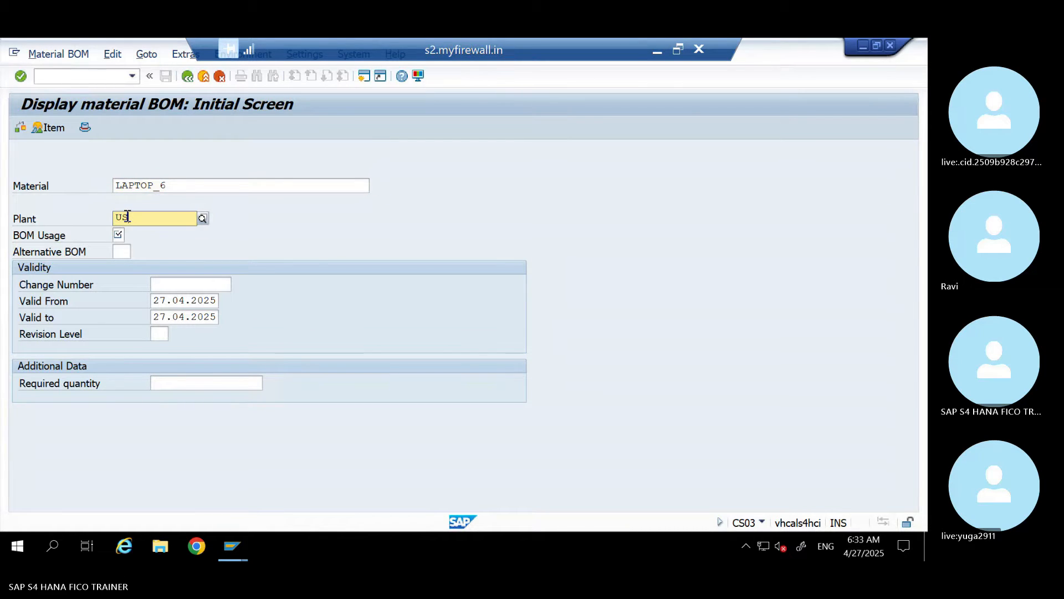
{"action": "key", "text": "Down"}
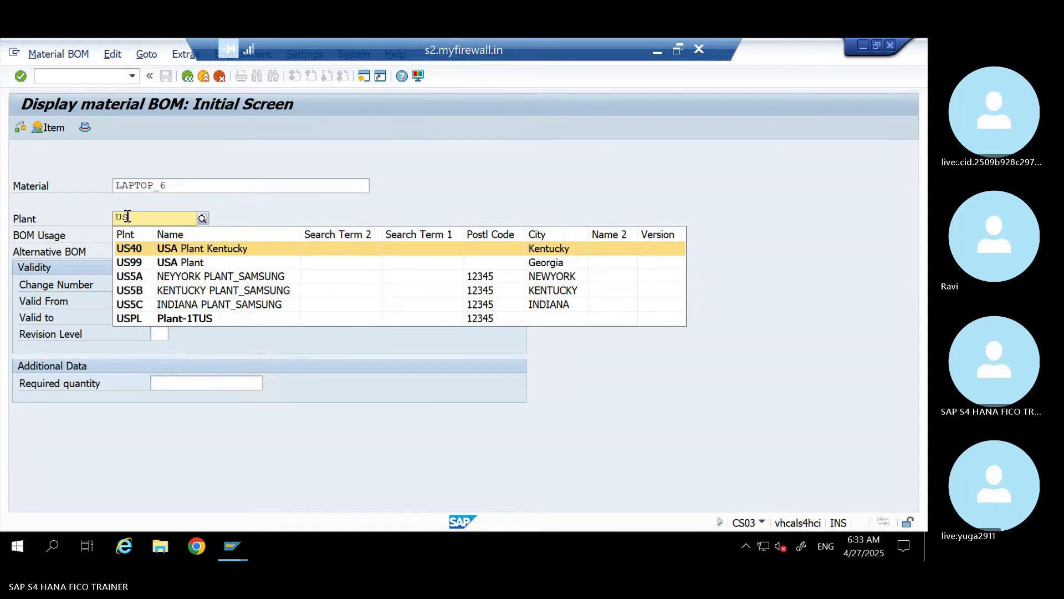
{"action": "key", "text": "Return"}
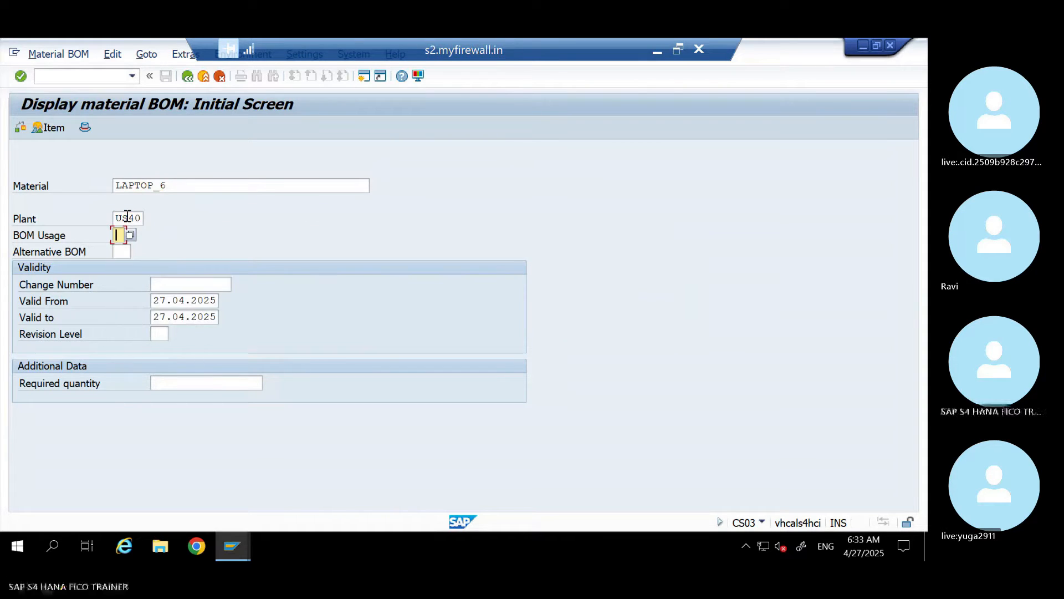
{"action": "type", "text": "1"}
{"action": "key", "text": "Tab"}
{"action": "type", "text": "1"}
{"action": "key", "text": "Return"}
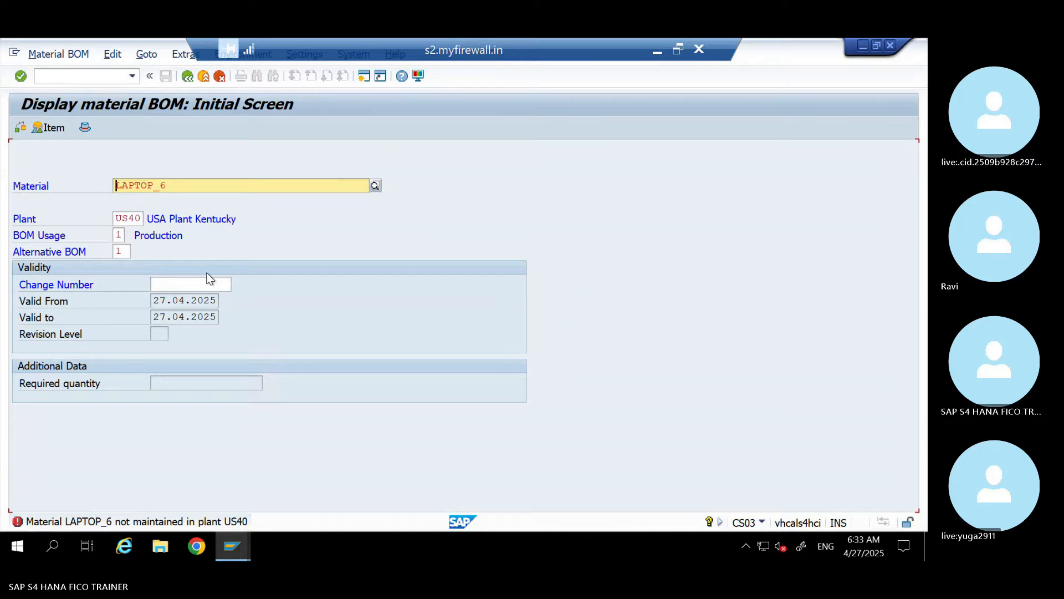
Step: Try to display the LAPTOP_6 BOM with the plant changed to US4A
{"action": "left_click", "coordinate": [142, 219]}
{"action": "key", "text": "BackSpace"}
{"action": "type", "text": "A"}
{"action": "key", "text": "Return"}
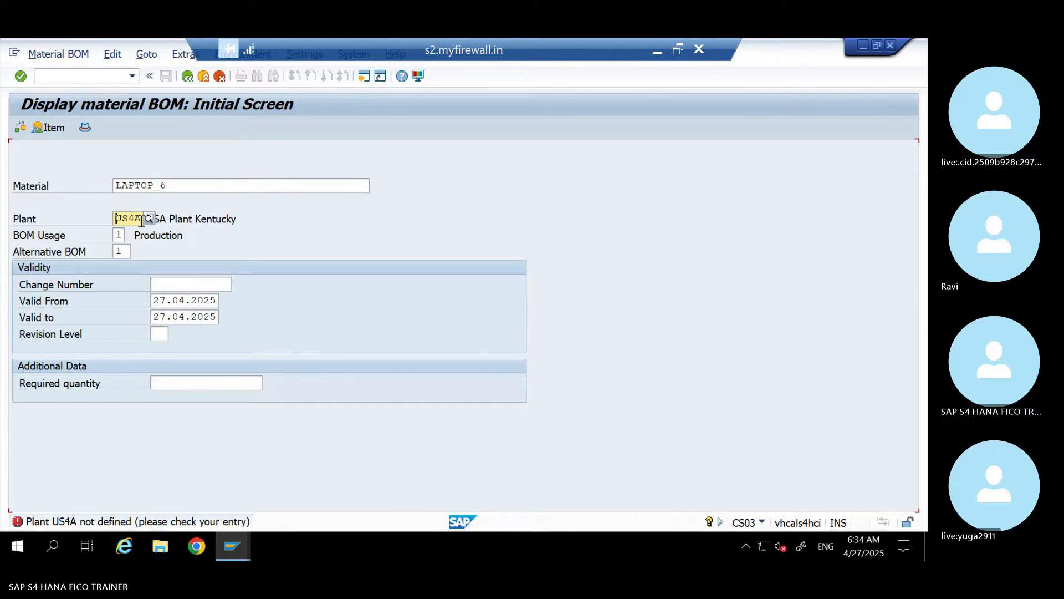
Step: Set the plant to US5A and display the item overview of the LAPTOP_6 BOM
{"action": "left_click", "coordinate": [142, 221]}
{"action": "key", "text": "BackSpace"}
{"action": "key", "text": "BackSpace"}
{"action": "type", "text": "5A"}
{"action": "key", "text": "Return"}
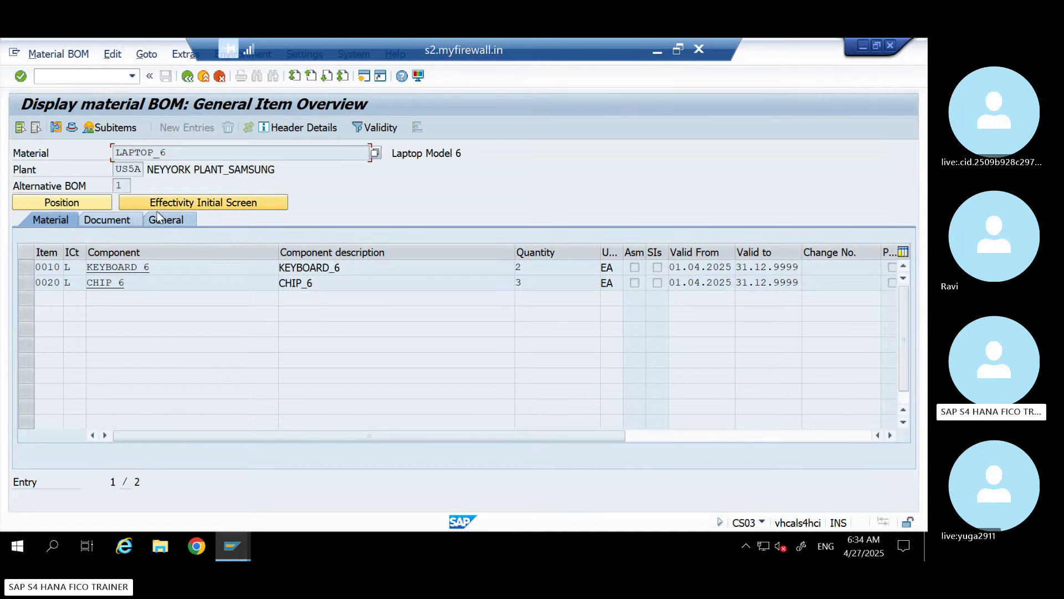
Step: Review the BOM's component list, open the KEYBOARD_6 item details and check its quantity
{"action": "left_click_drag", "start_coordinate": [155, 270], "coordinate": [84, 282]}
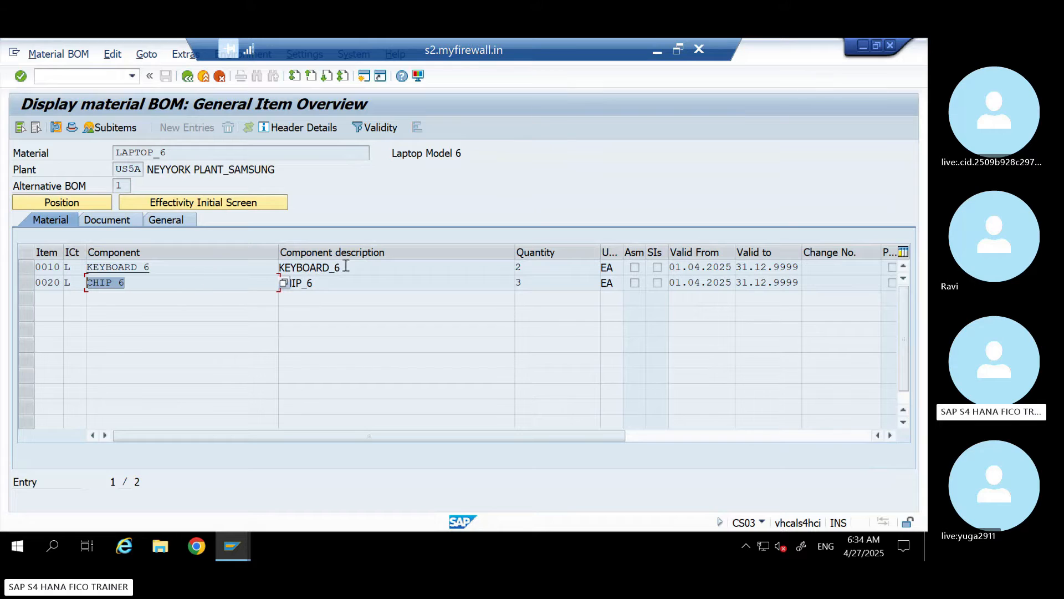
{"action": "double_click", "coordinate": [364, 262]}
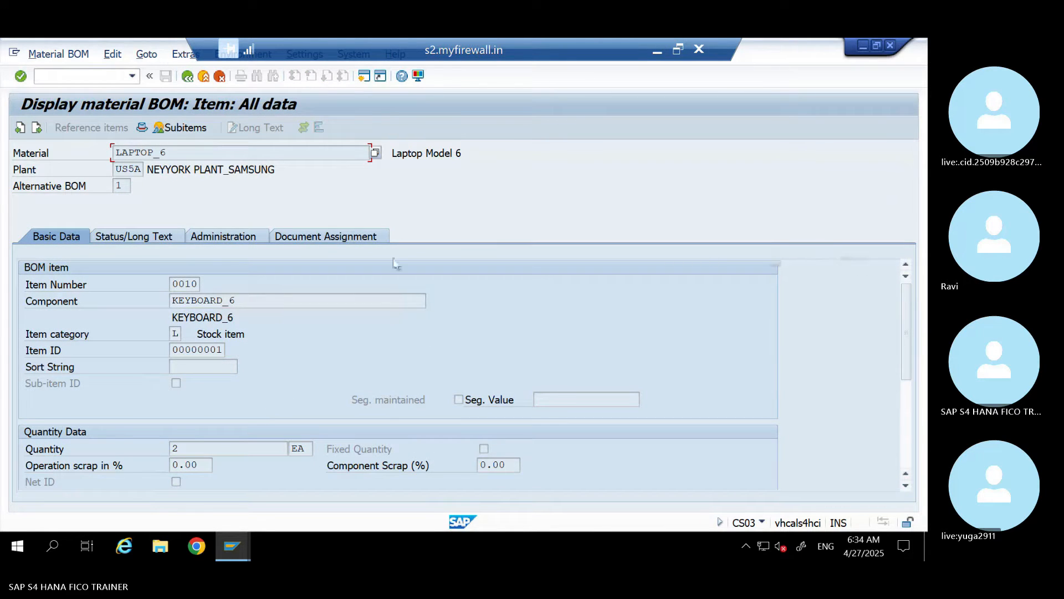
{"action": "scroll", "coordinate": [907, 342], "scroll_direction": "down", "scroll_amount": 1}
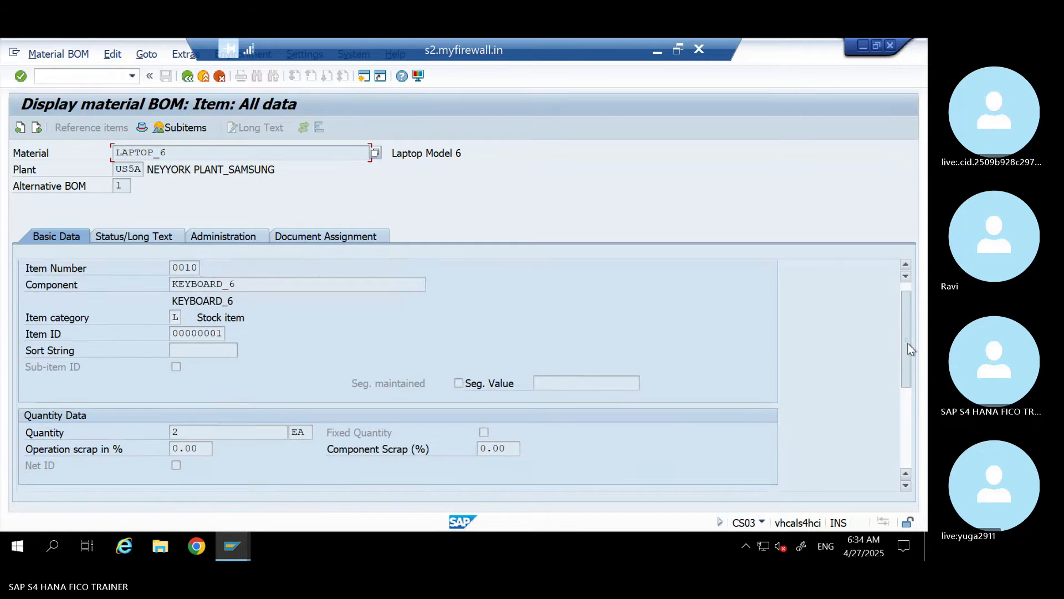
{"action": "scroll", "coordinate": [909, 350], "scroll_direction": "down", "scroll_amount": 2}
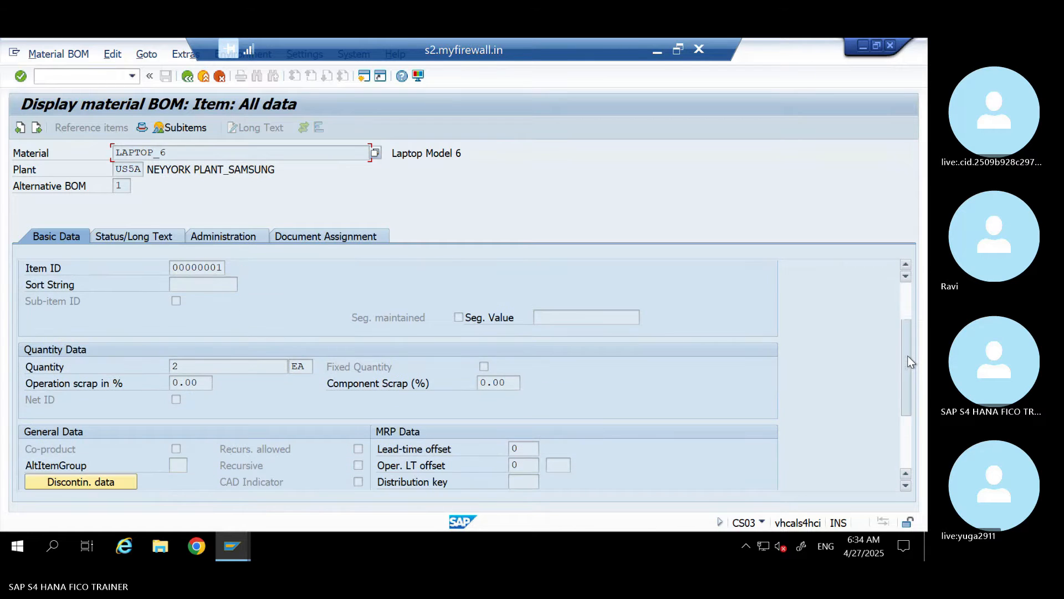
{"action": "double_click", "coordinate": [179, 371]}
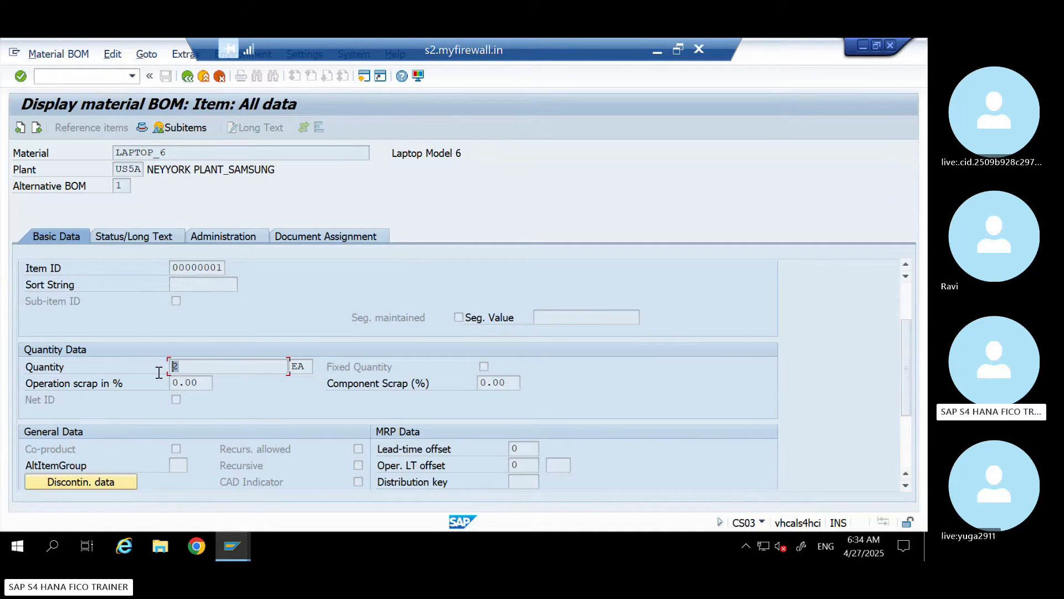
Step: Try moving to the next and previous BOM items, look over the KEYBOARD_6 basic data and return to the item overview
{"action": "left_click", "coordinate": [36, 128]}
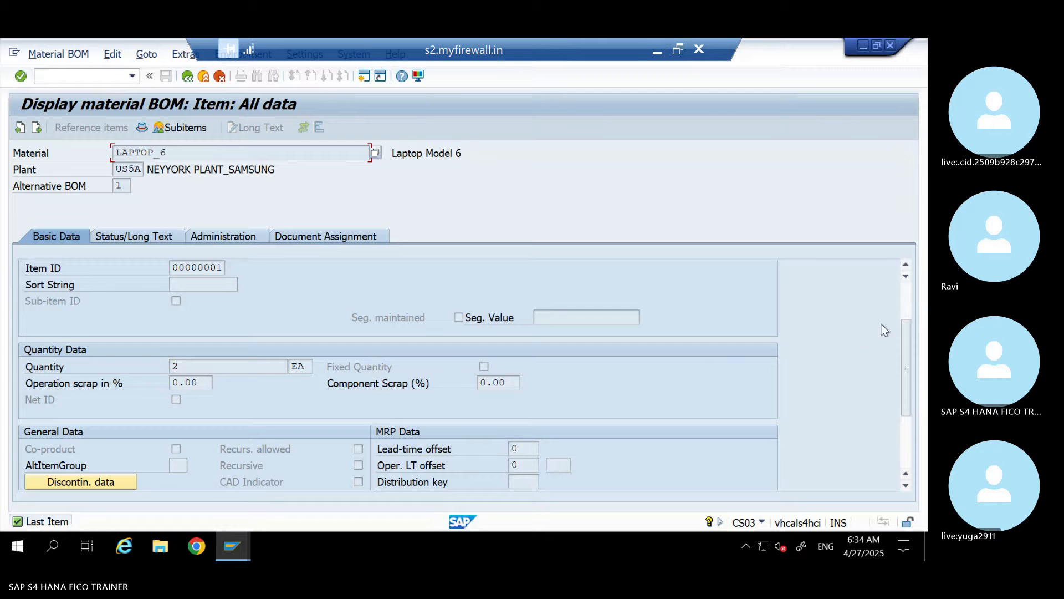
{"action": "left_click_drag", "start_coordinate": [904, 333], "coordinate": [903, 283]}
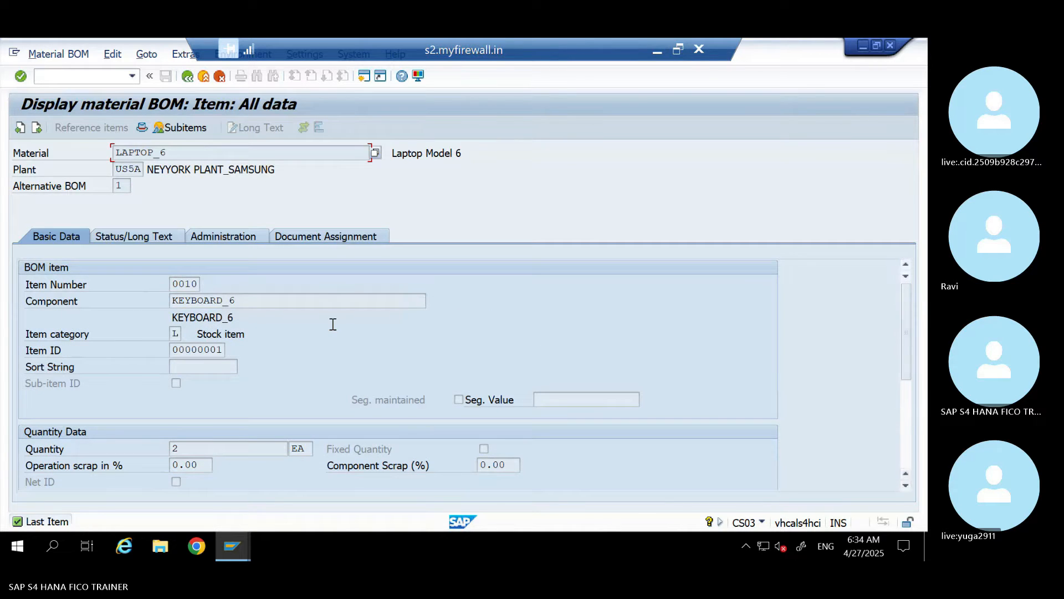
{"action": "left_click_drag", "start_coordinate": [245, 302], "coordinate": [137, 294]}
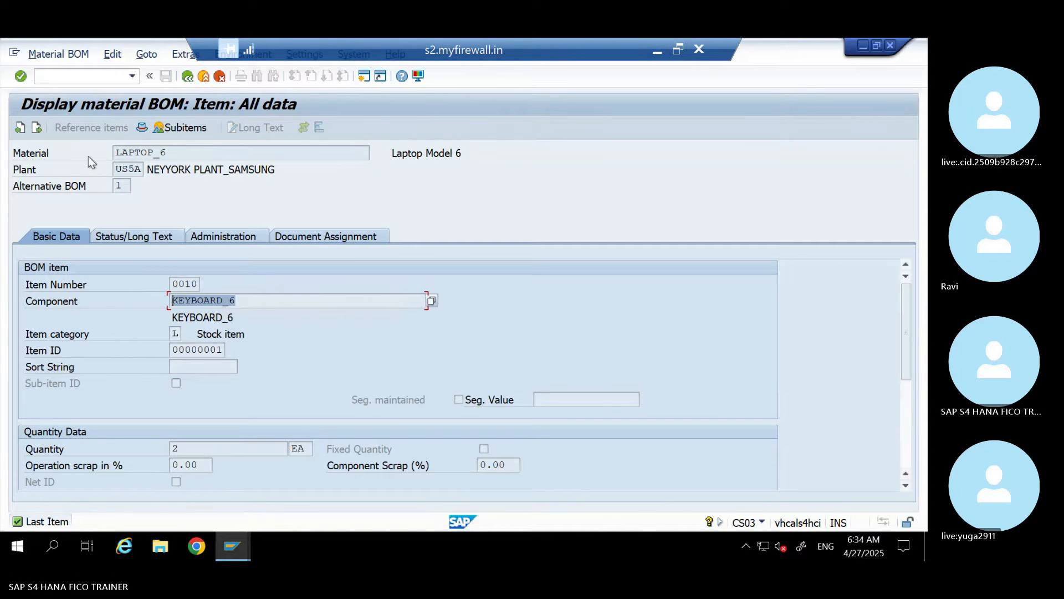
{"action": "left_click", "coordinate": [39, 129]}
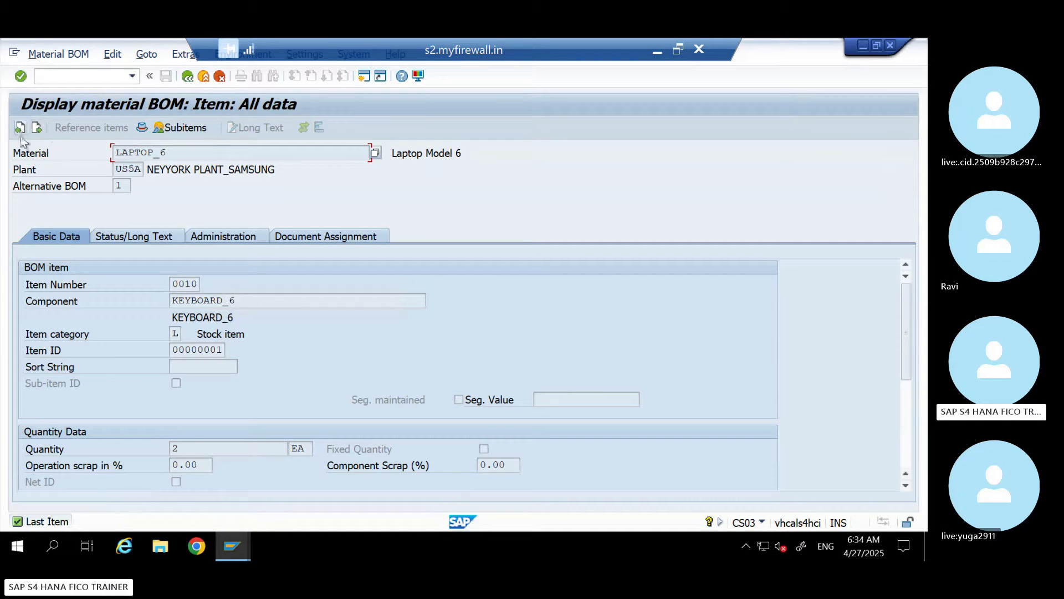
{"action": "left_click", "coordinate": [20, 128]}
{"action": "left_click_drag", "start_coordinate": [902, 341], "coordinate": [912, 442]}
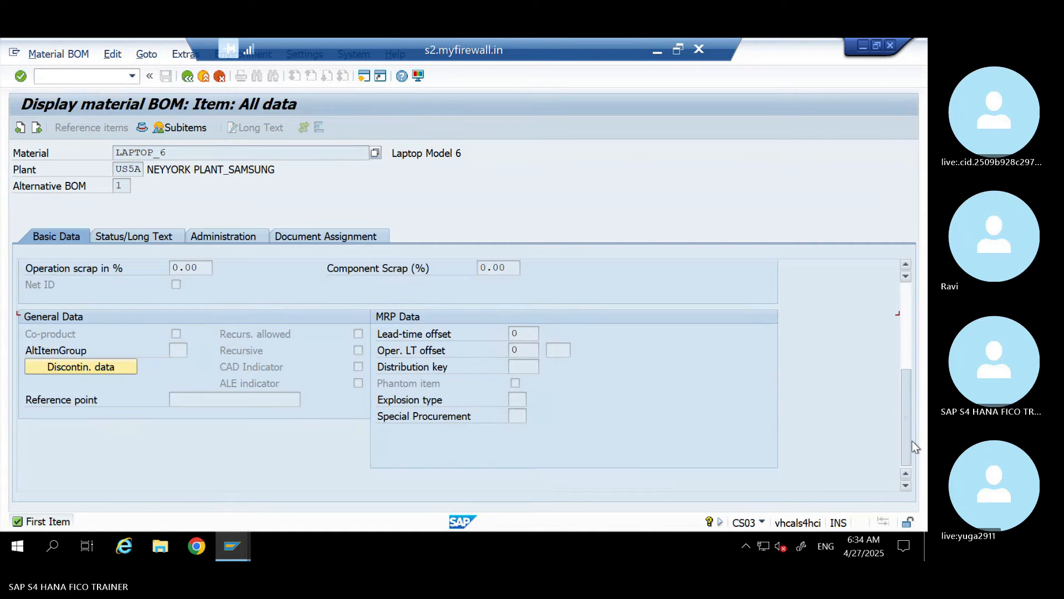
{"action": "left_click_drag", "start_coordinate": [911, 374], "coordinate": [908, 292]}
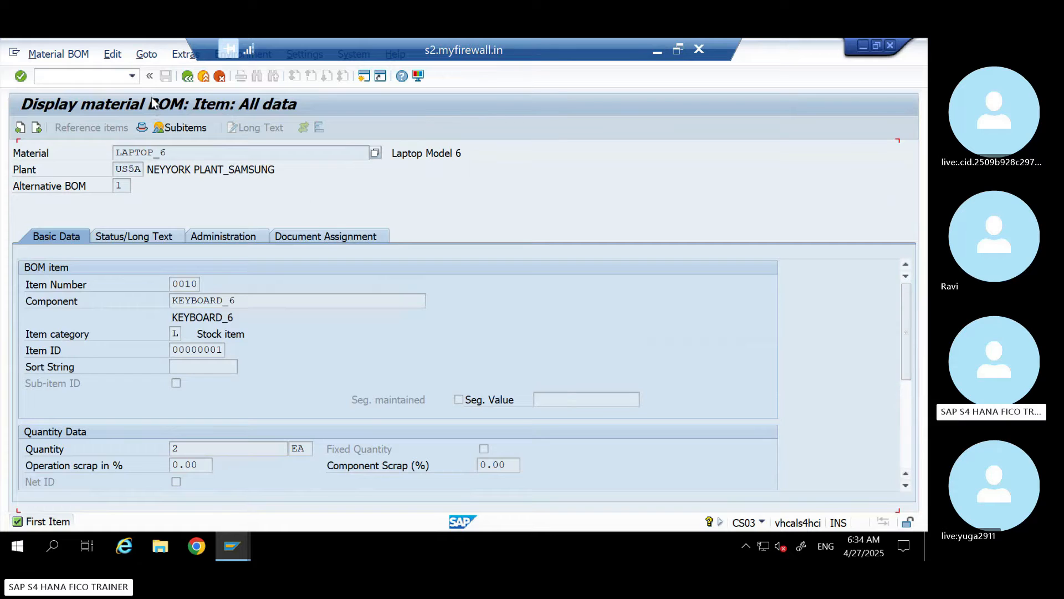
{"action": "left_click", "coordinate": [187, 77]}
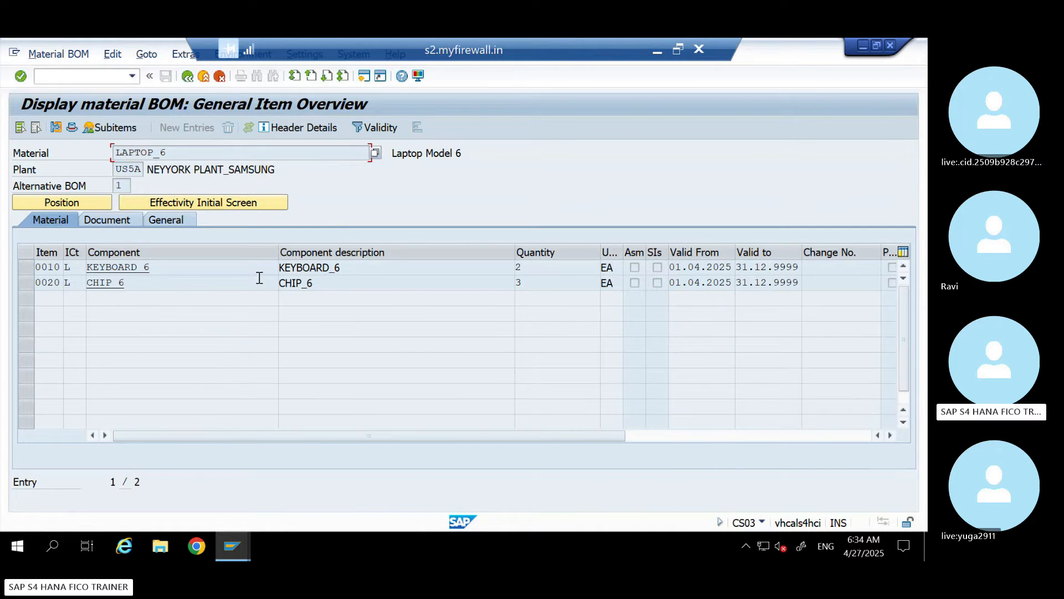
Step: Open the CHIP_6 item details, check its quantity and return to the item overview
{"action": "double_click", "coordinate": [331, 284]}
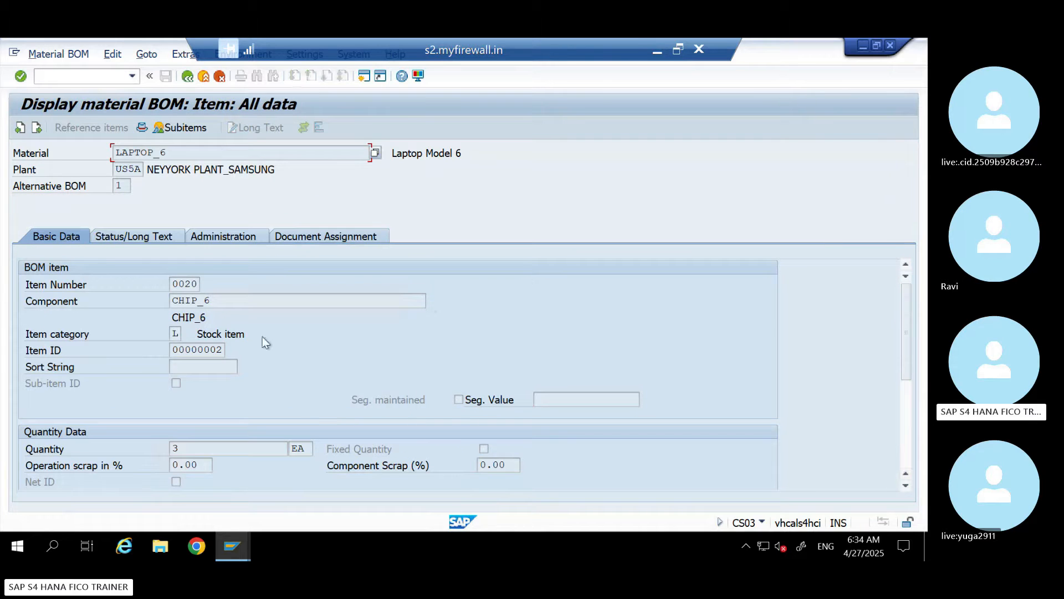
{"action": "left_click_drag", "start_coordinate": [187, 447], "coordinate": [128, 453]}
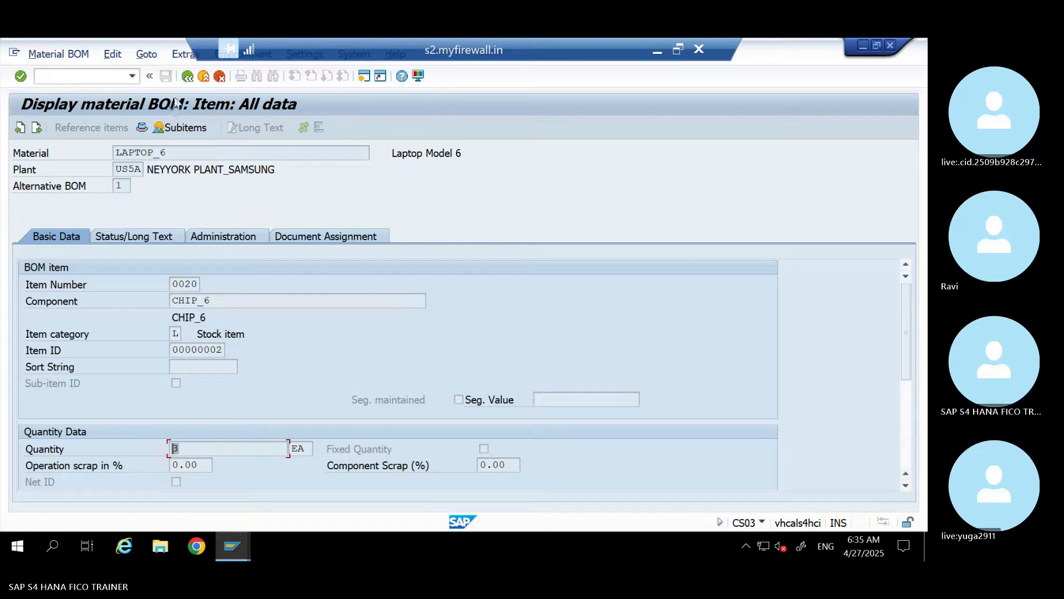
{"action": "left_click", "coordinate": [189, 80]}
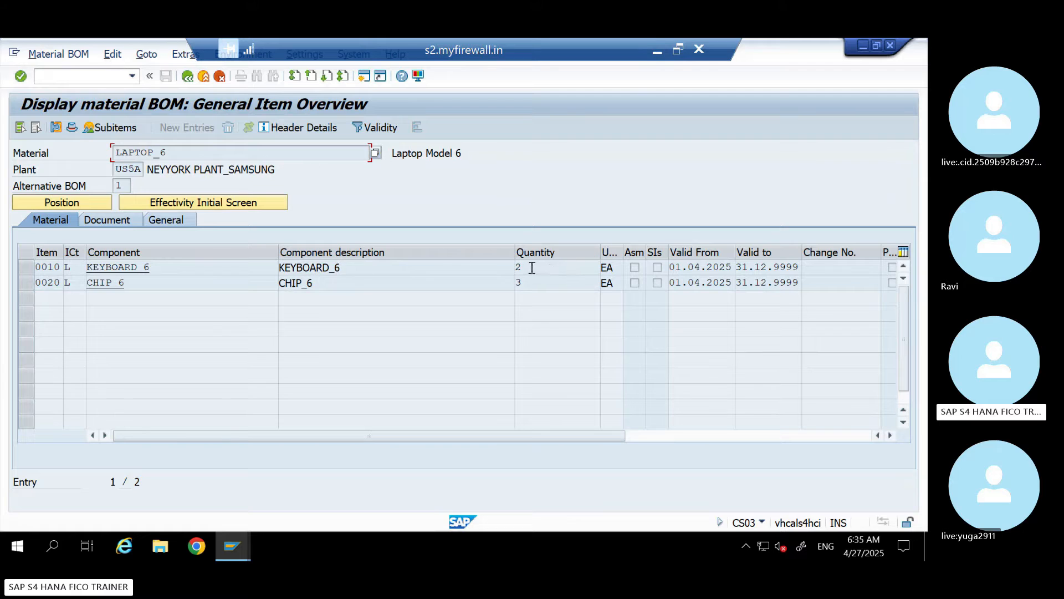
Step: Switch to the Excel worksheet and move the CHIP_6 and KEYBOARD_6 entries down one row to E9:E10
{"action": "left_click", "coordinate": [656, 51]}
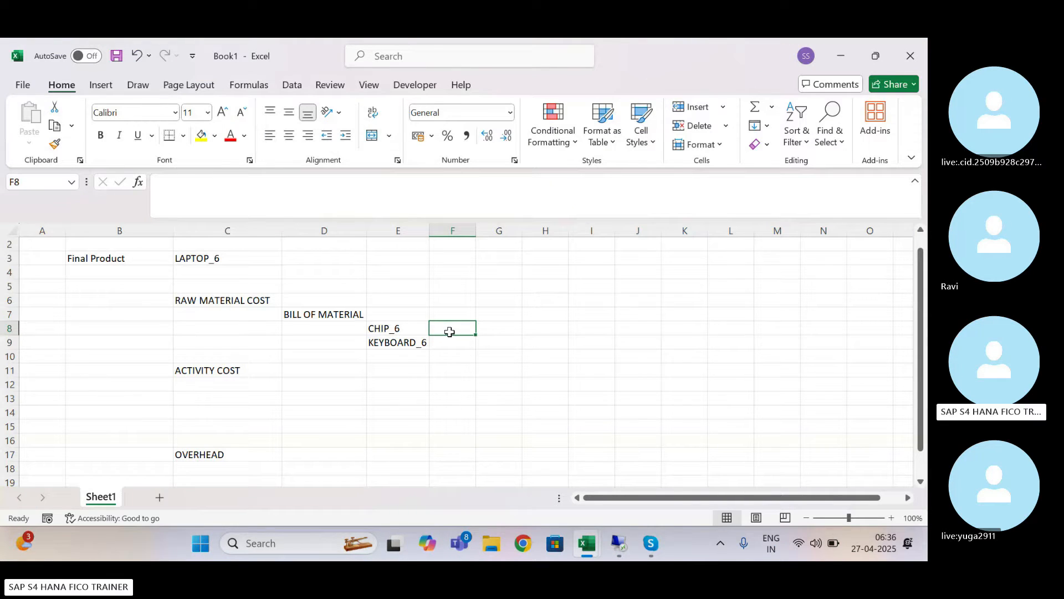
{"action": "key", "text": "Up"}
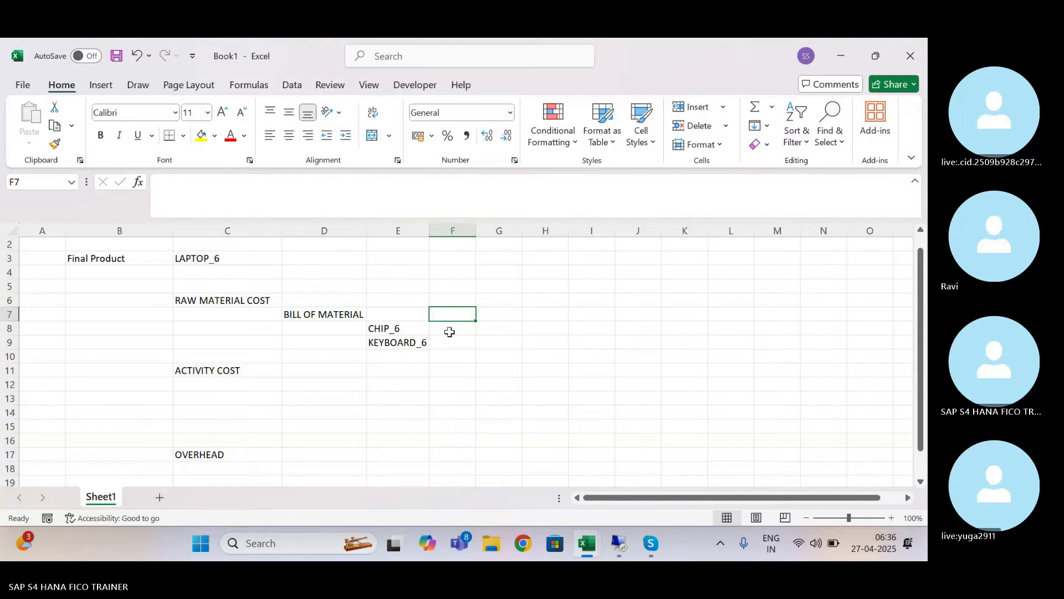
{"action": "left_click", "coordinate": [449, 331]}
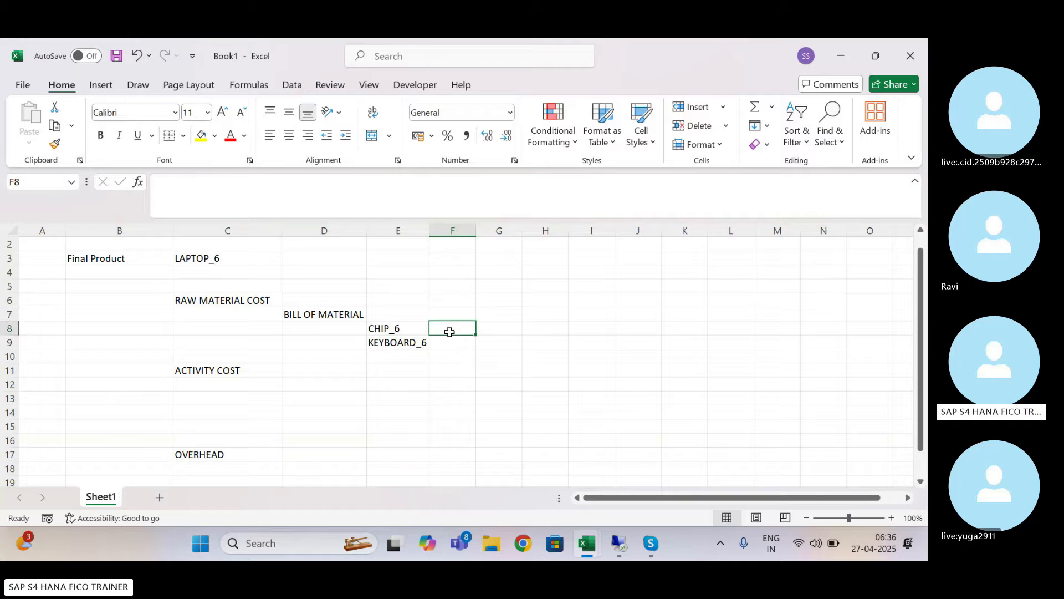
{"action": "key", "text": "Left"}
{"action": "key", "text": "shift+Down"}
{"action": "key", "text": "ctrl+c"}
{"action": "key", "text": "Down"}
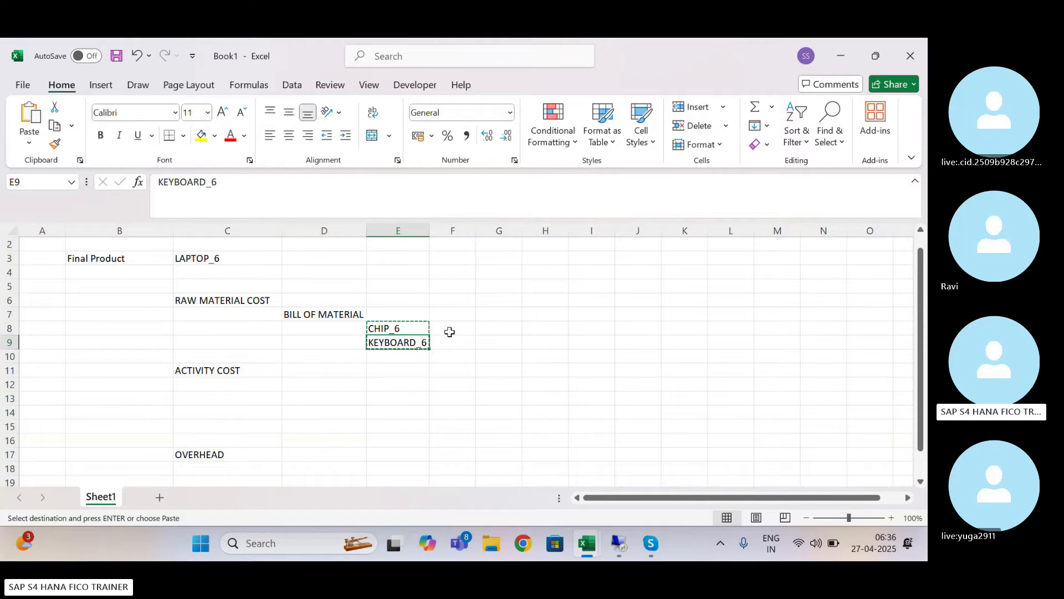
{"action": "key", "text": "ctrl+v"}
{"action": "key", "text": "Right"}
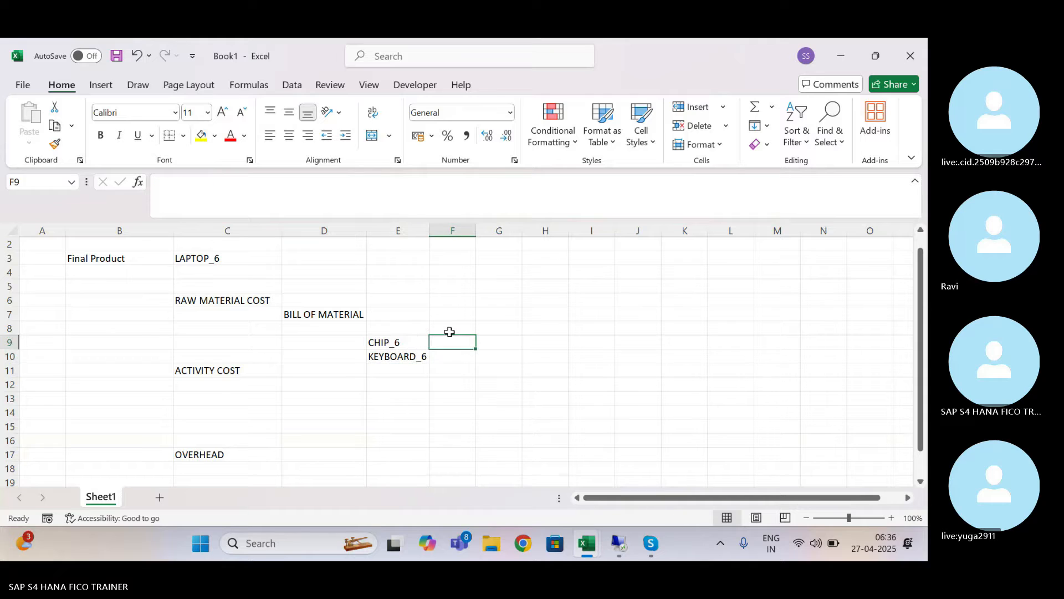
Step: Add a QTY heading in cell F8 of the bill of material section
{"action": "key", "text": "Up"}
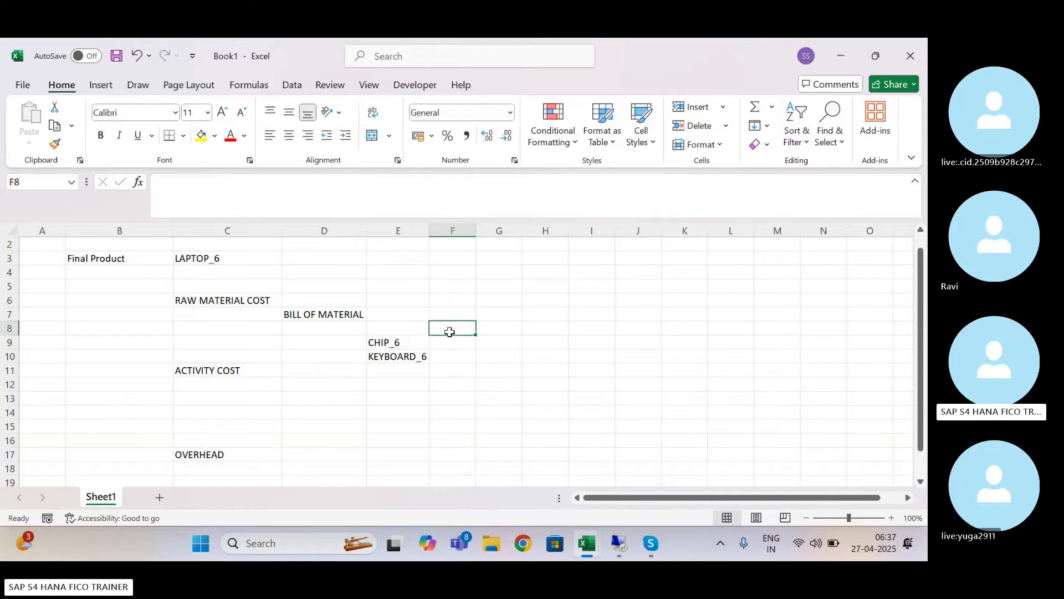
{"action": "type", "text": "QTY"}
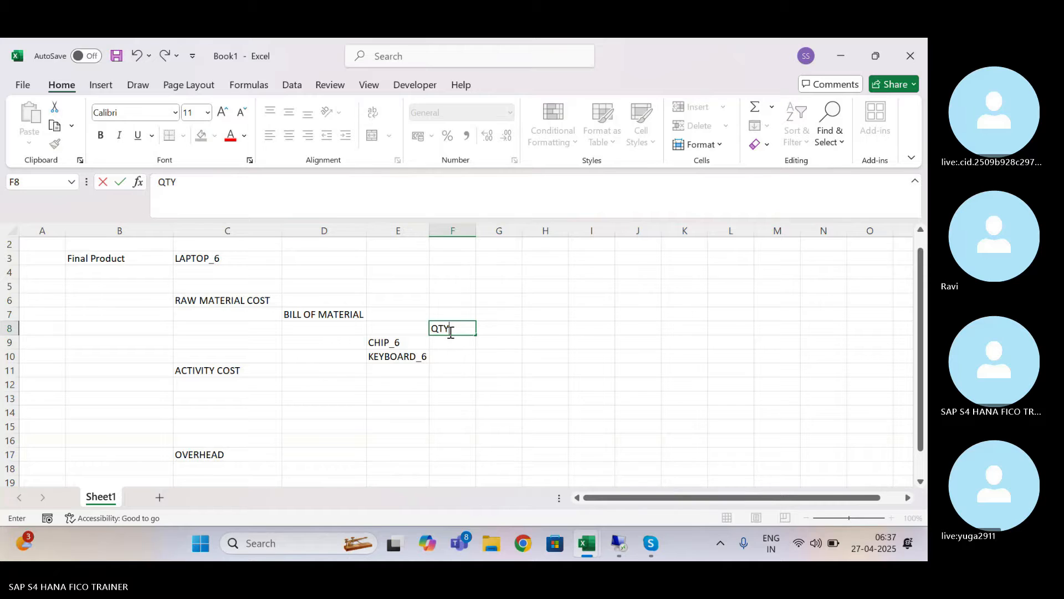
{"action": "key", "text": "Tab"}
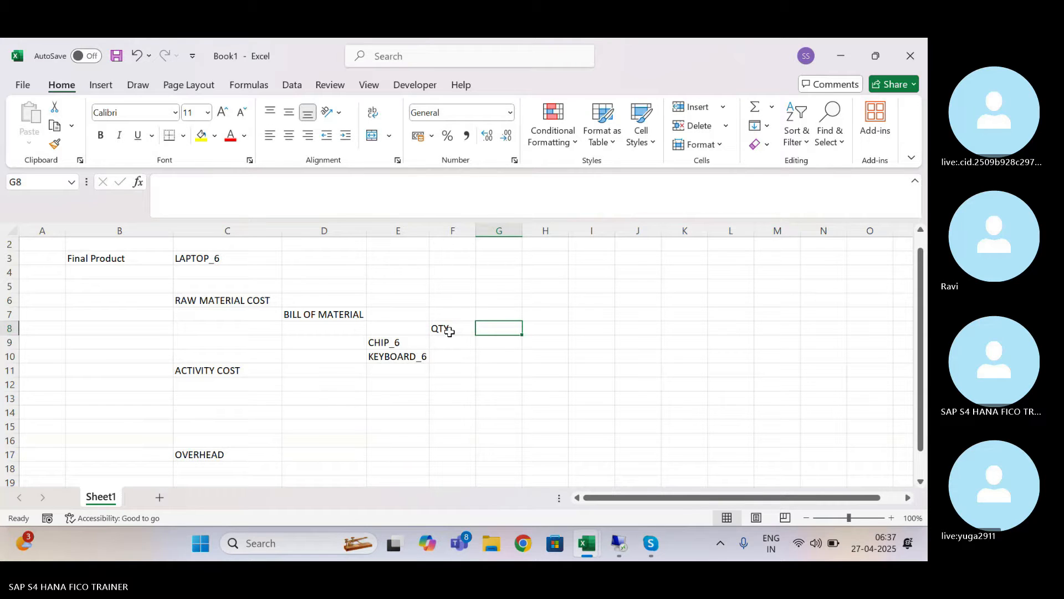
Step: Enter quantities of 2 for CHIP_6 and 3 for KEYBOARD_6 under the QTY heading
{"action": "key", "text": "Down"}
{"action": "key", "text": "Down"}
{"action": "key", "text": "Down"}
{"action": "key", "text": "Left"}
{"action": "key", "text": "Up"}
{"action": "key", "text": "Up"}
{"action": "type", "text": "2"}
{"action": "key", "text": "Return"}
{"action": "type", "text": "3"}
{"action": "key", "text": "Return"}
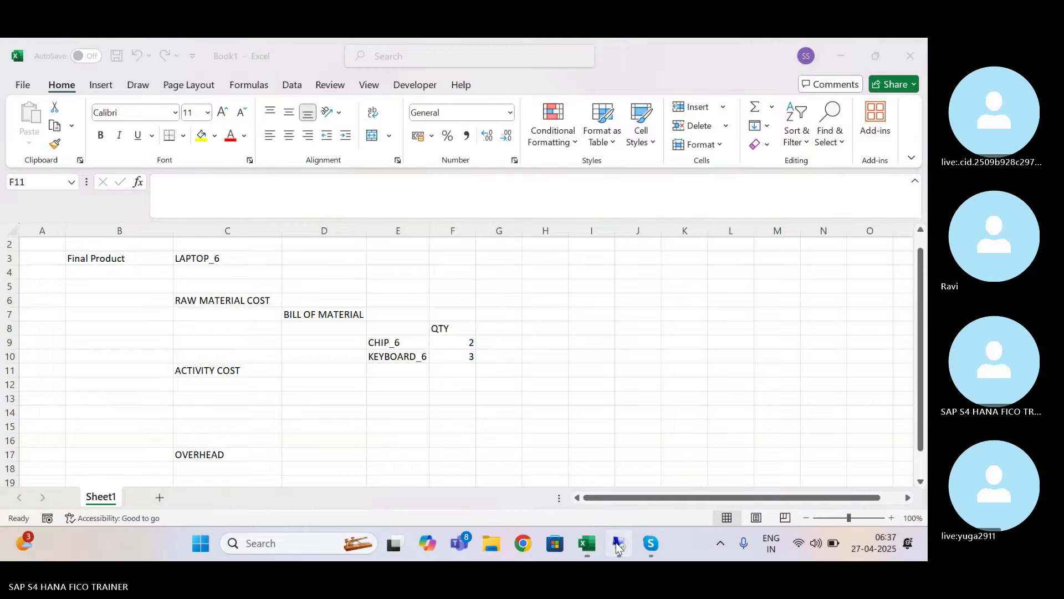
Step: Recheck the component quantities in the SAP BOM and correct the worksheet to 3 for CHIP_6 and 2 for KEYBOARD_6
{"action": "left_click", "coordinate": [617, 545]}
{"action": "left_click", "coordinate": [531, 267]}
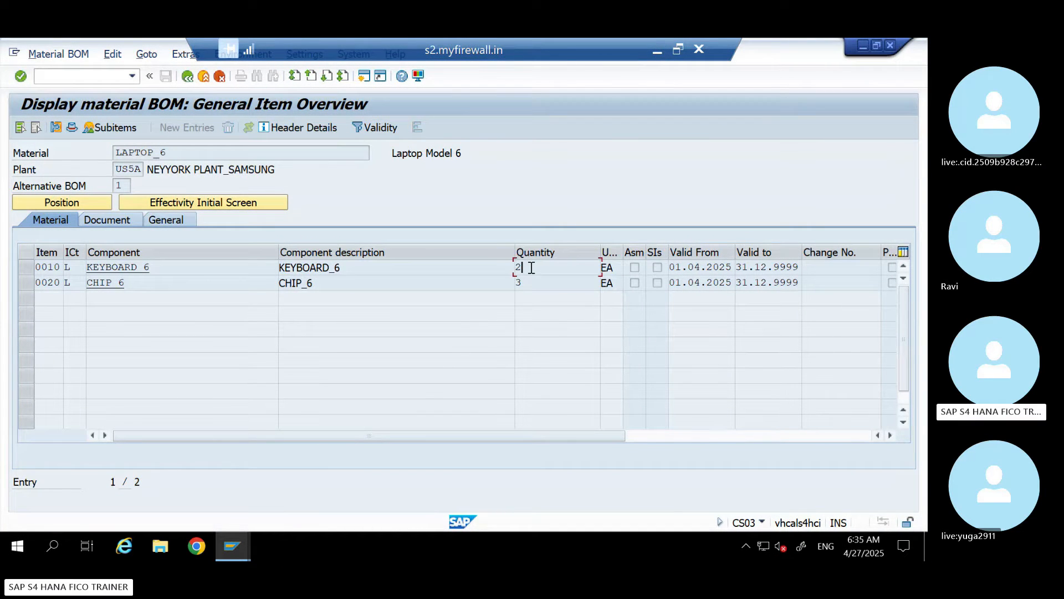
{"action": "left_click", "coordinate": [657, 51]}
{"action": "left_click", "coordinate": [467, 343]}
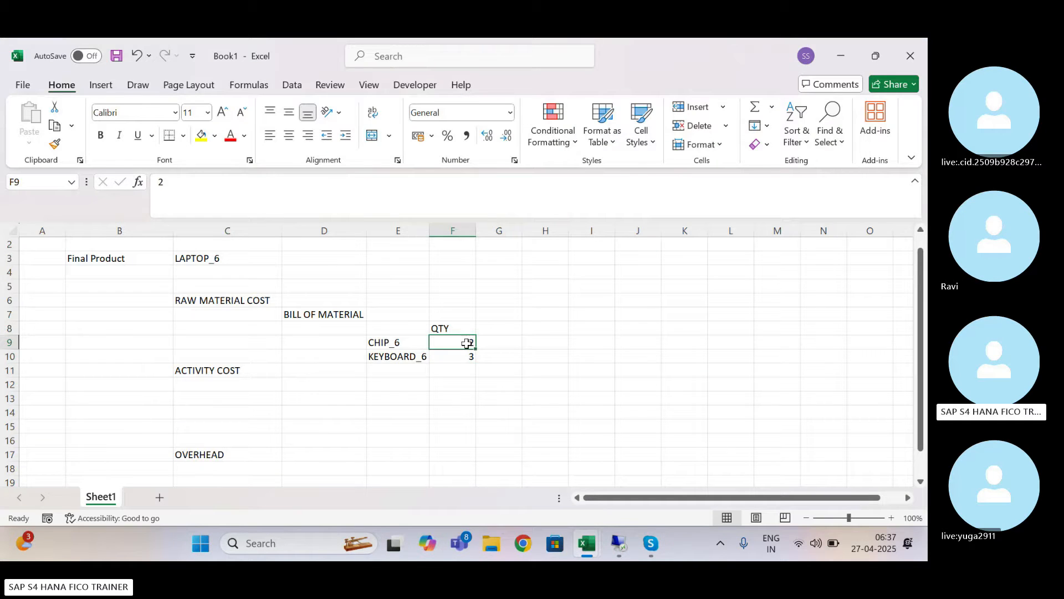
{"action": "type", "text": "3"}
{"action": "key", "text": "Return"}
{"action": "type", "text": "3"}
{"action": "key", "text": "BackSpace"}
{"action": "type", "text": "2"}
{"action": "key", "text": "Return"}
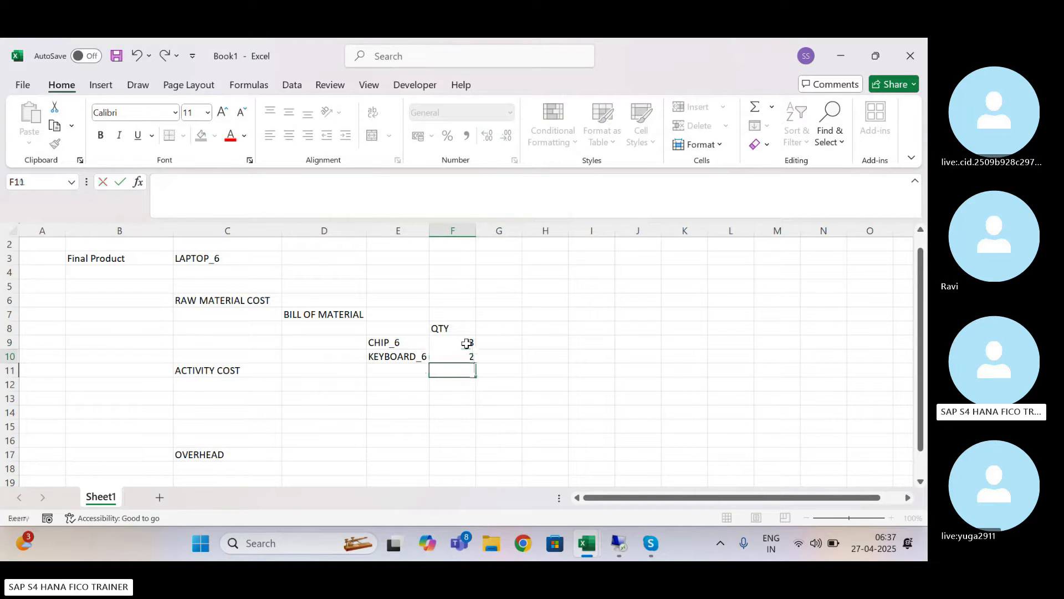
Step: Add a RATE heading in cell G8 beside the QTY heading
{"action": "left_click", "coordinate": [499, 329]}
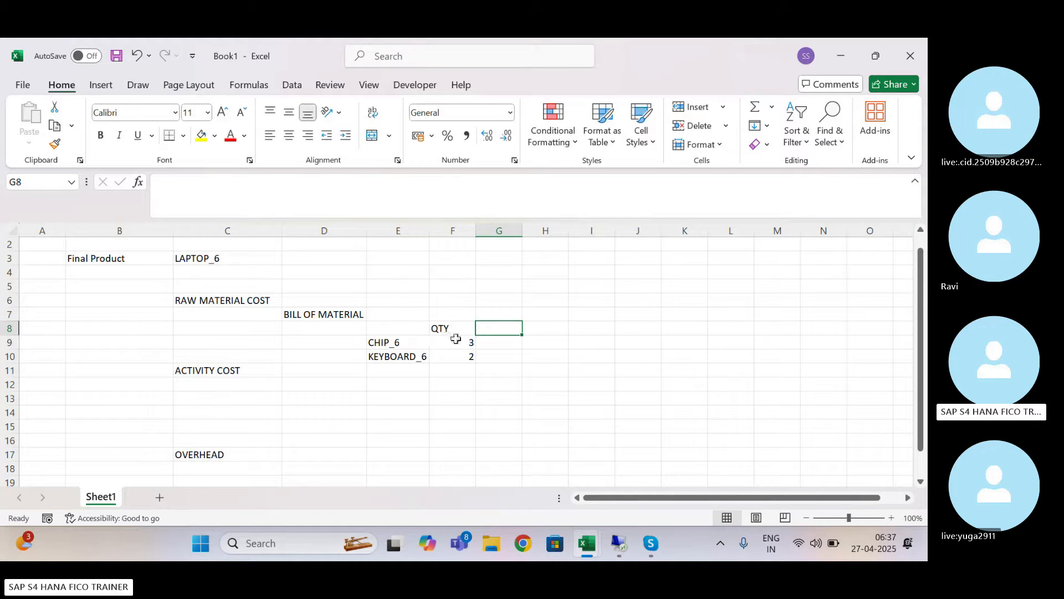
{"action": "left_click_drag", "start_coordinate": [456, 341], "coordinate": [458, 361]}
{"action": "left_click", "coordinate": [496, 327]}
{"action": "type", "text": "R"}
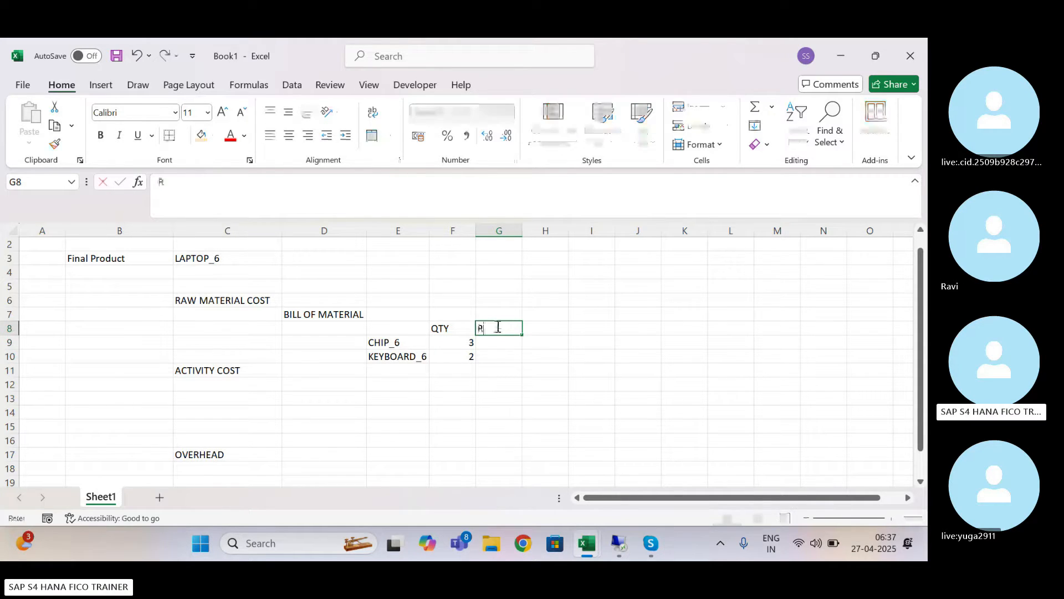
{"action": "type", "text": "ATE"}
{"action": "key", "text": "Return"}
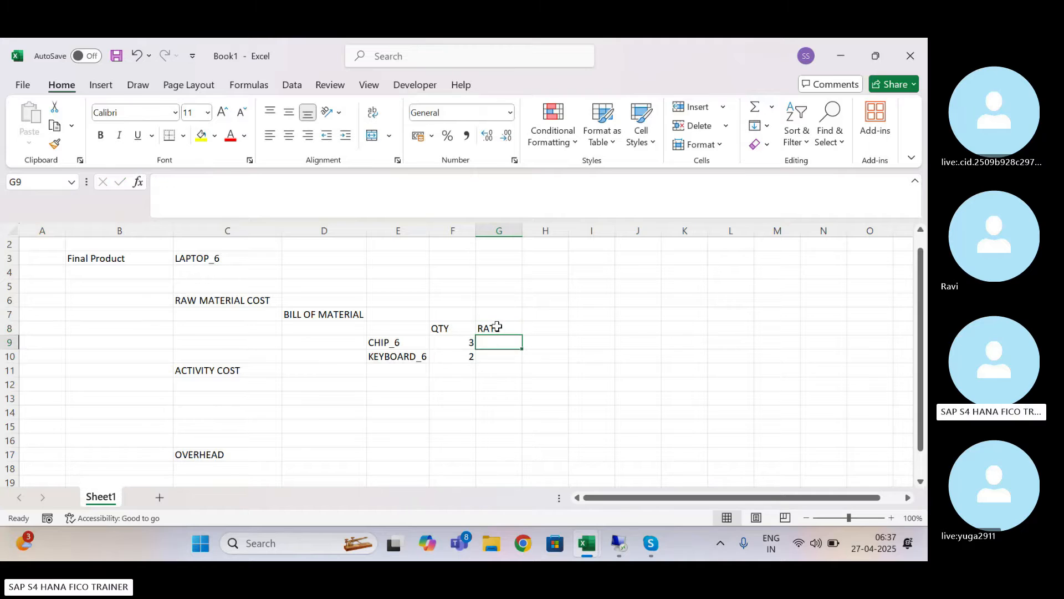
Step: Switch to SAP and leave the BOM display for the Implementation Guide with transaction /NSIMG
{"action": "left_click", "coordinate": [619, 537]}
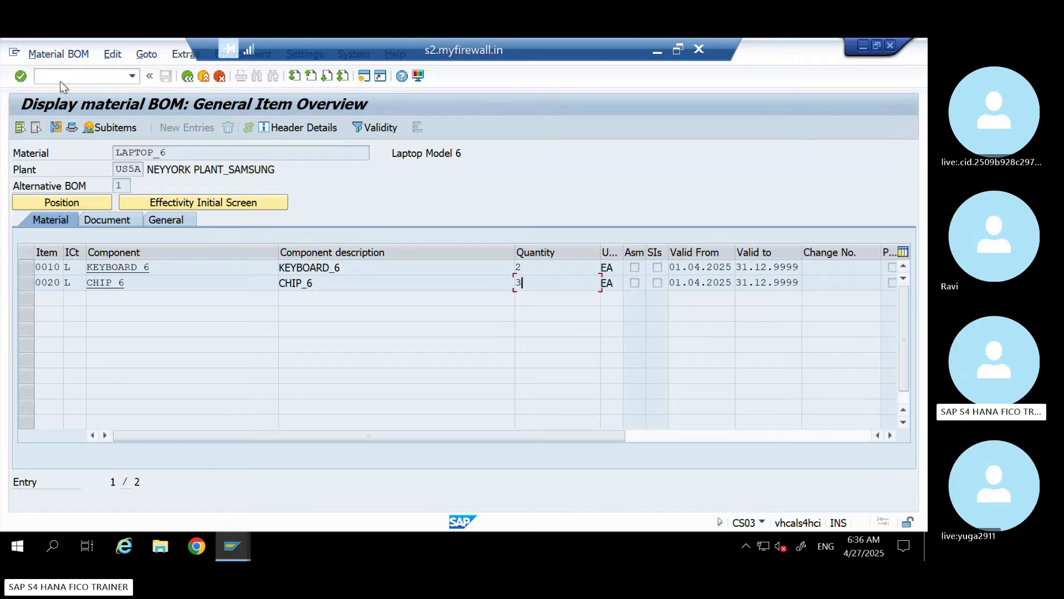
{"action": "type", "text": "/N"}
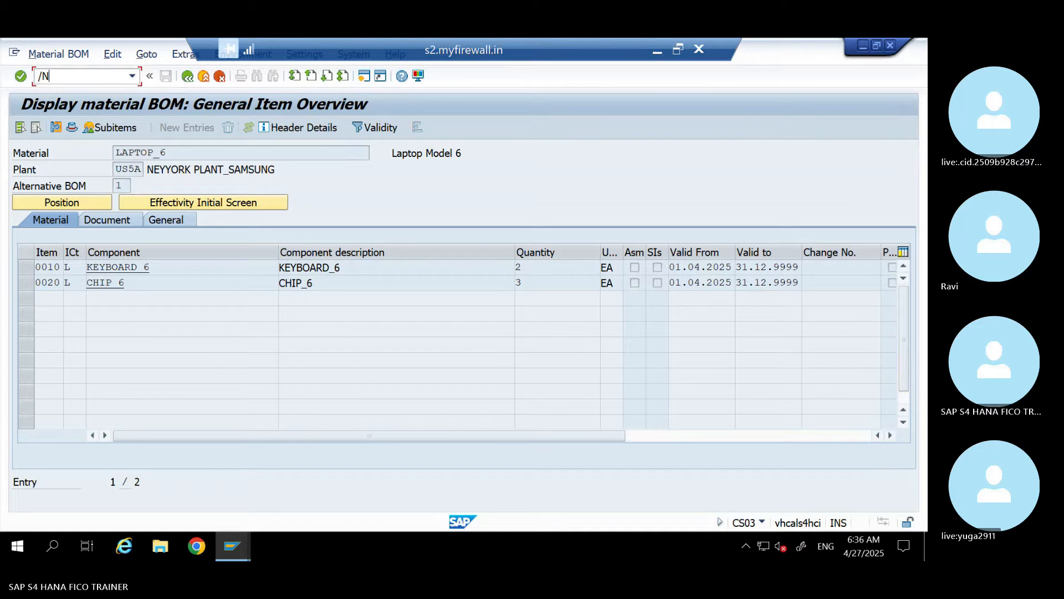
{"action": "type", "text": "SIMG"}
{"action": "key", "text": "Return"}
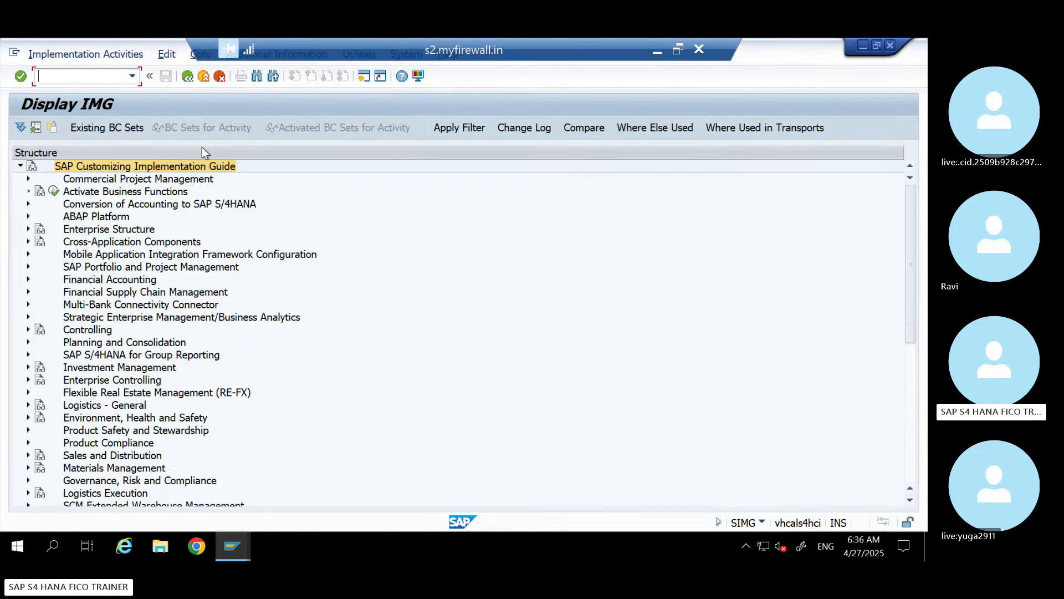
Step: Open Define Valuation Variants under Product Cost Planning's Material Cost Estimate with Quantity Structure and examine variant S00's material valuation strategy sequence
{"action": "left_click", "coordinate": [28, 328]}
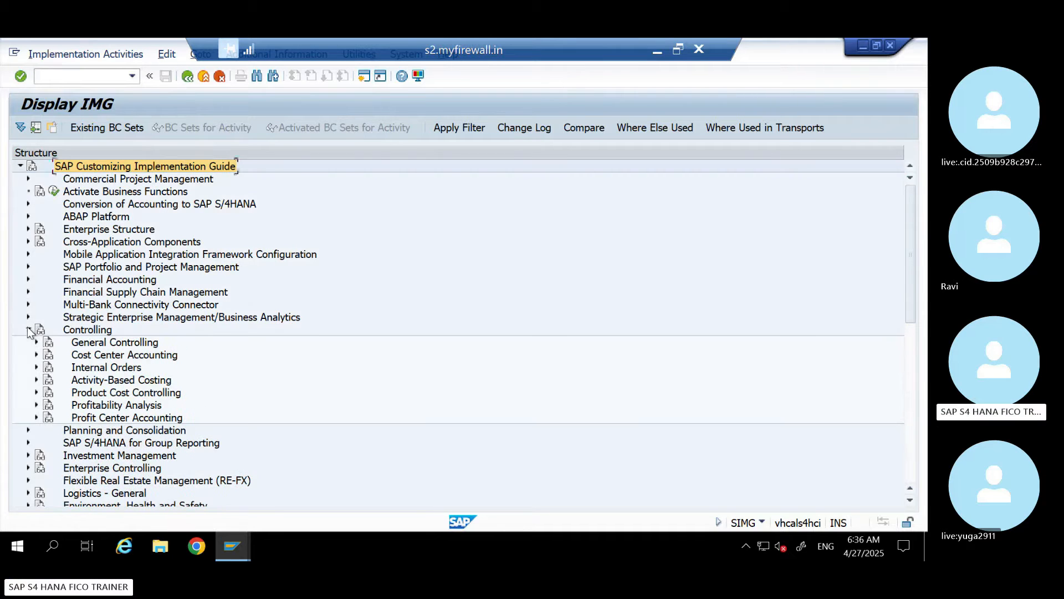
{"action": "left_click", "coordinate": [36, 392]}
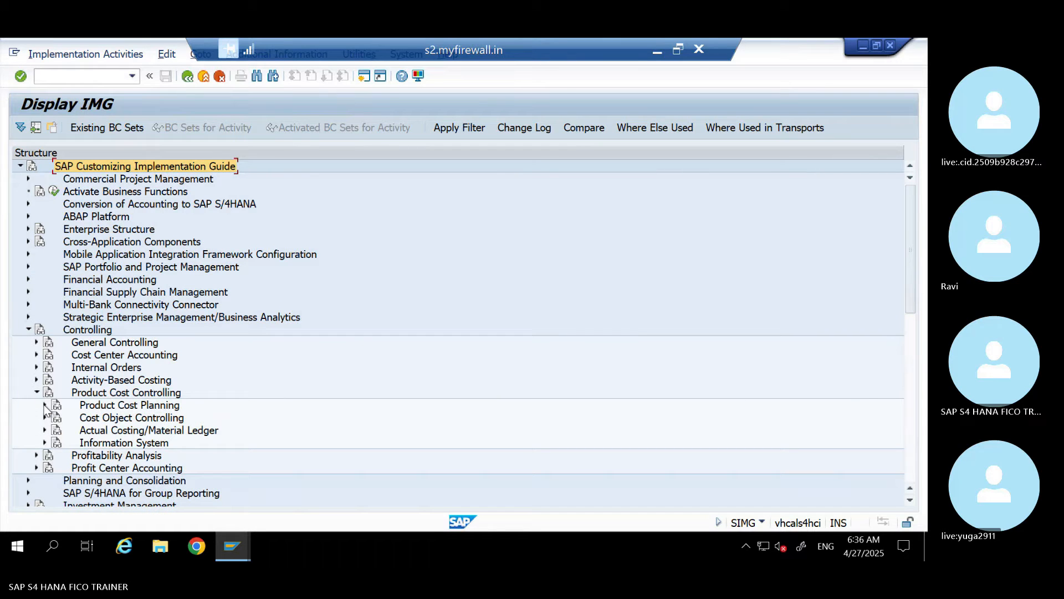
{"action": "left_click", "coordinate": [44, 405]}
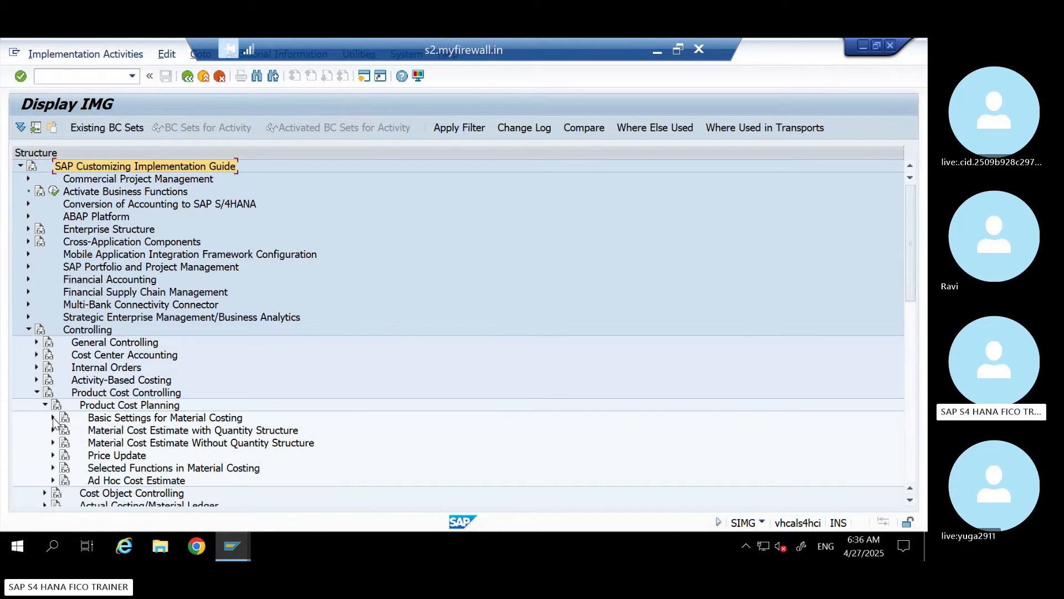
{"action": "left_click", "coordinate": [52, 417]}
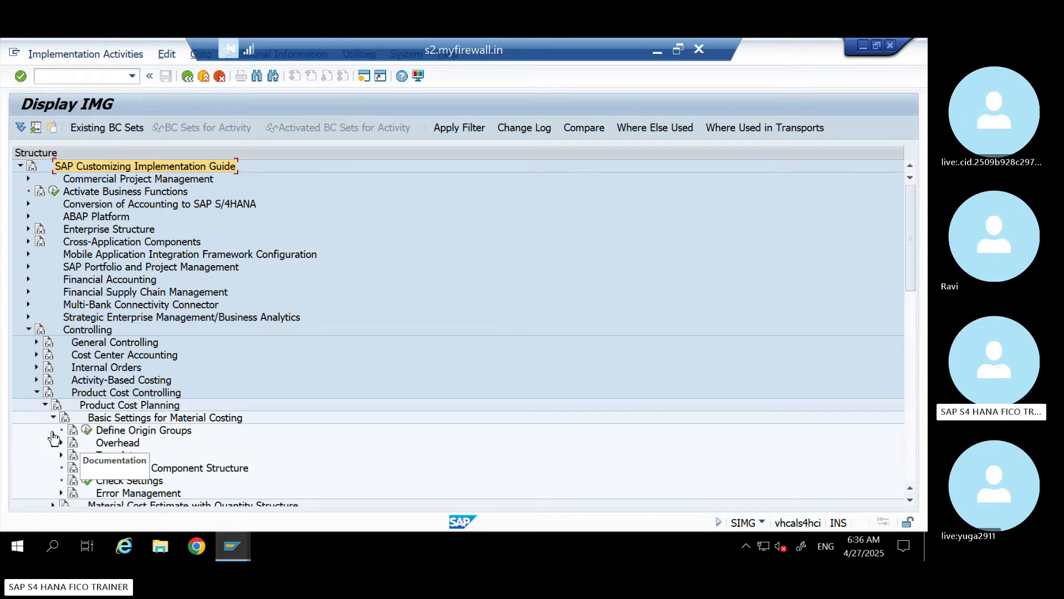
{"action": "left_click", "coordinate": [53, 417]}
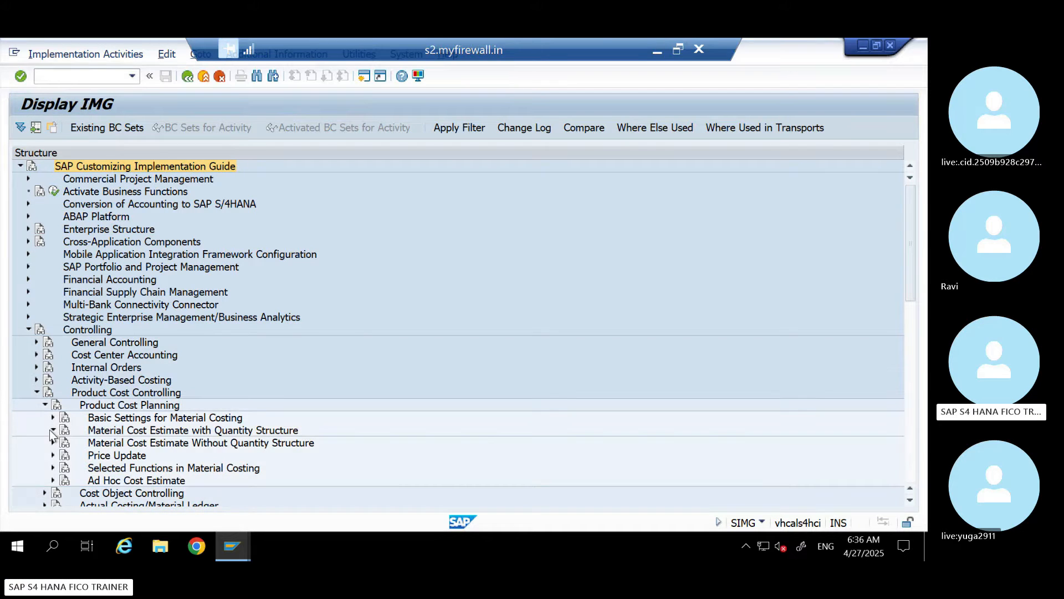
{"action": "left_click", "coordinate": [53, 431]}
{"action": "left_click", "coordinate": [61, 455]}
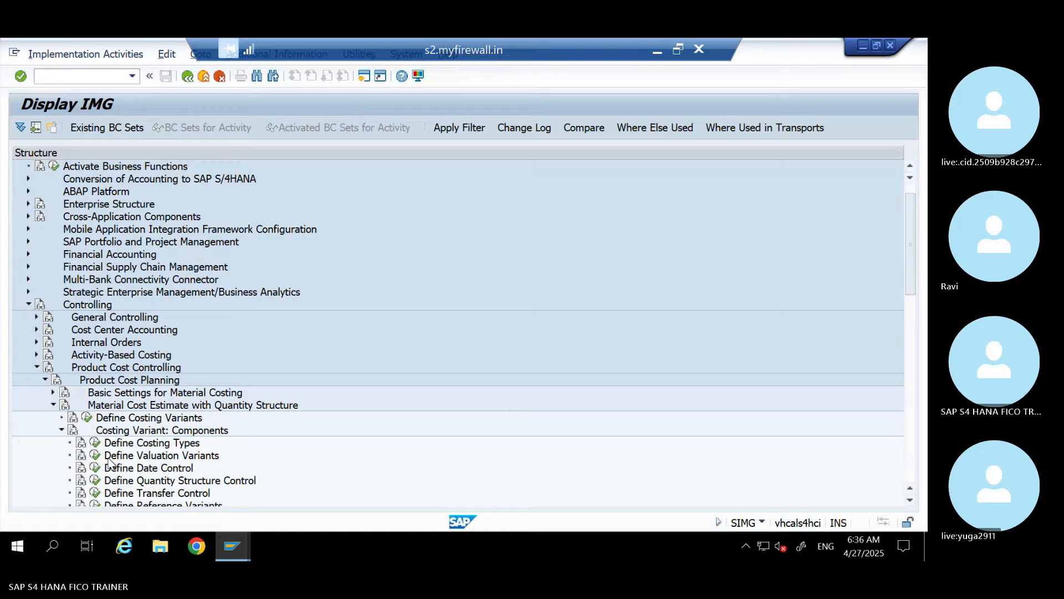
{"action": "left_click", "coordinate": [95, 456]}
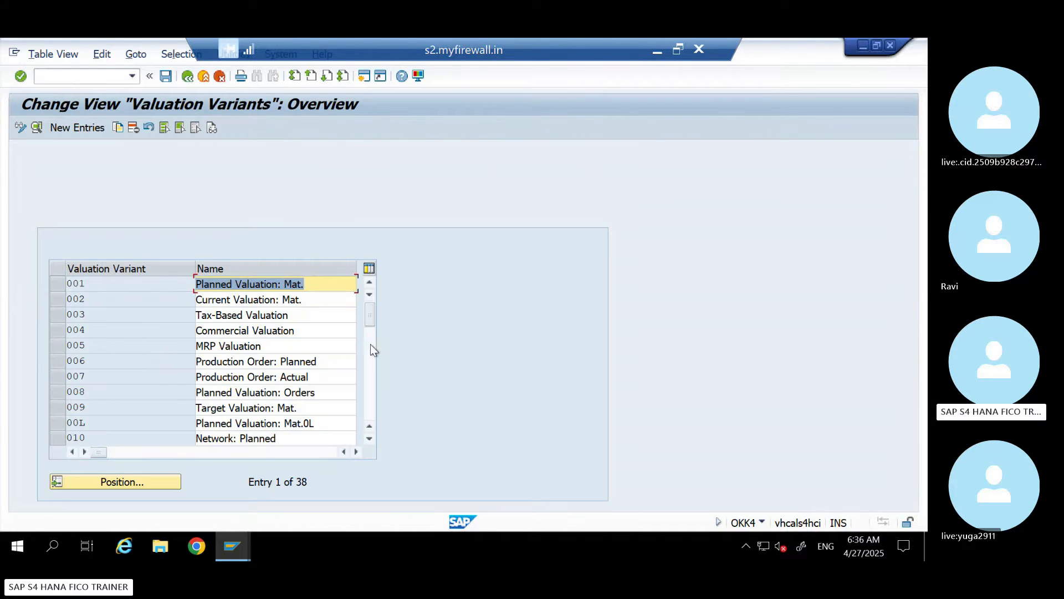
{"action": "left_click_drag", "start_coordinate": [367, 328], "coordinate": [372, 380]}
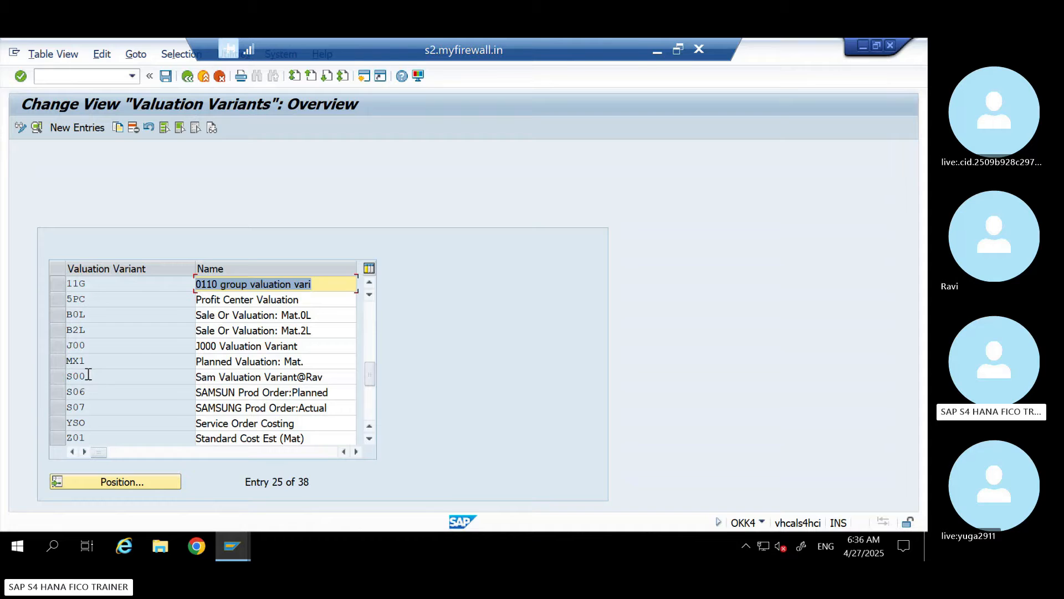
{"action": "double_click", "coordinate": [88, 375]}
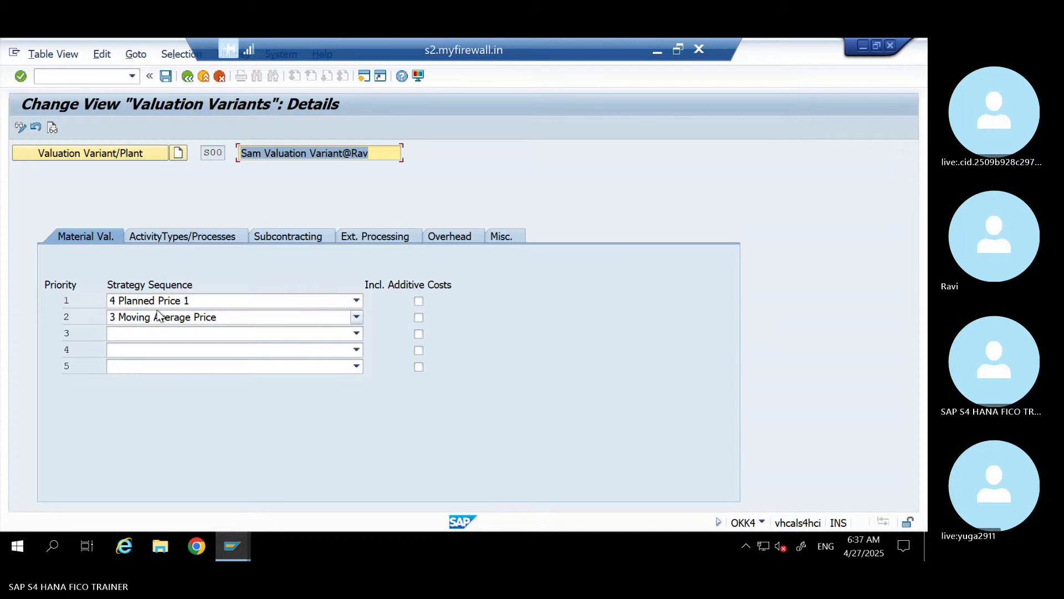
Step: Open a new SAP session and start the material display transaction MM03
{"action": "left_click", "coordinate": [364, 77]}
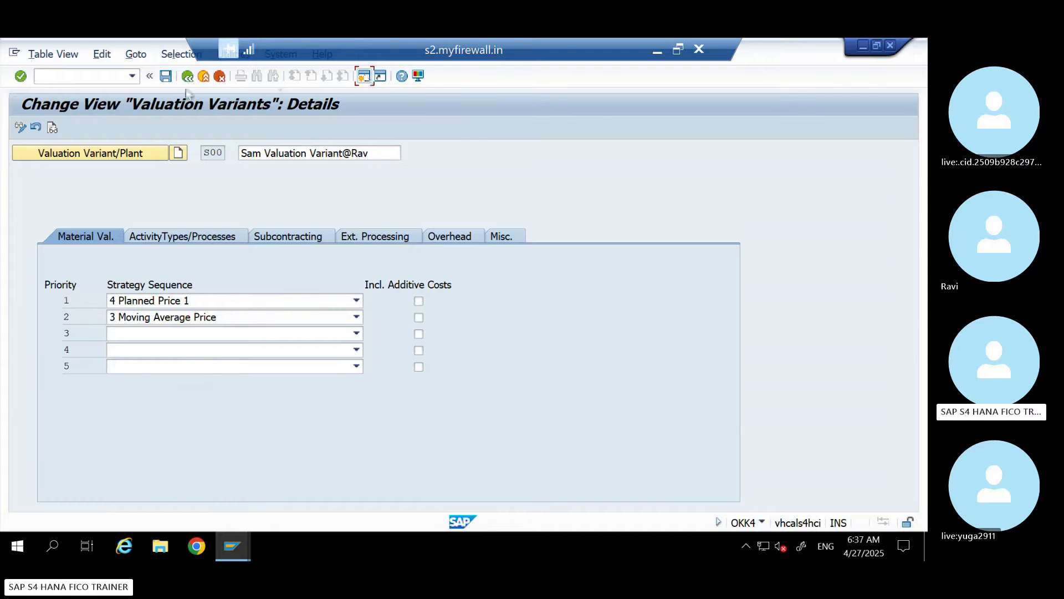
{"action": "type", "text": "MM03"}
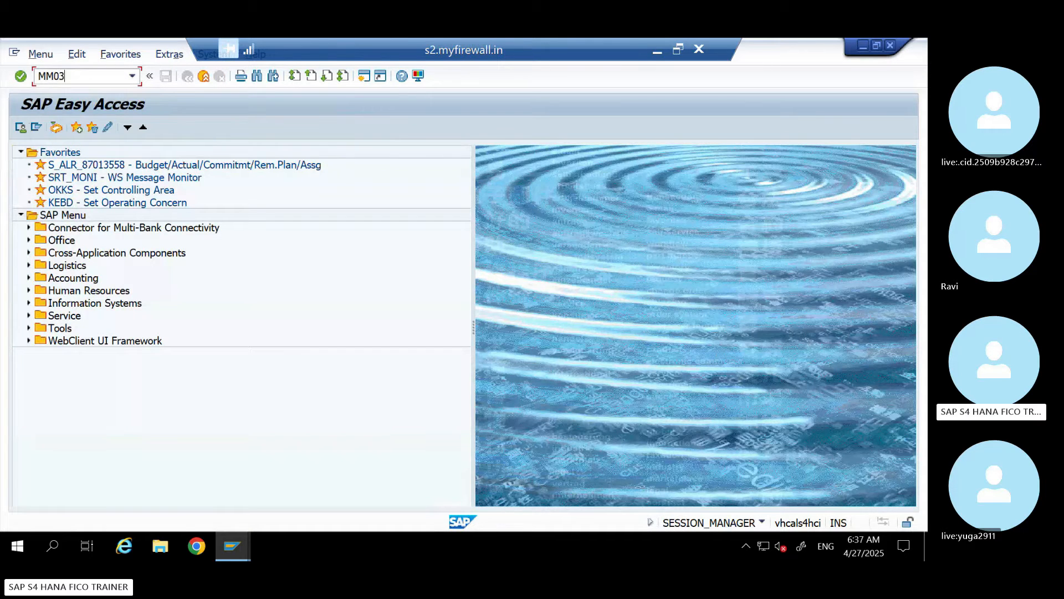
{"action": "key", "text": "Return"}
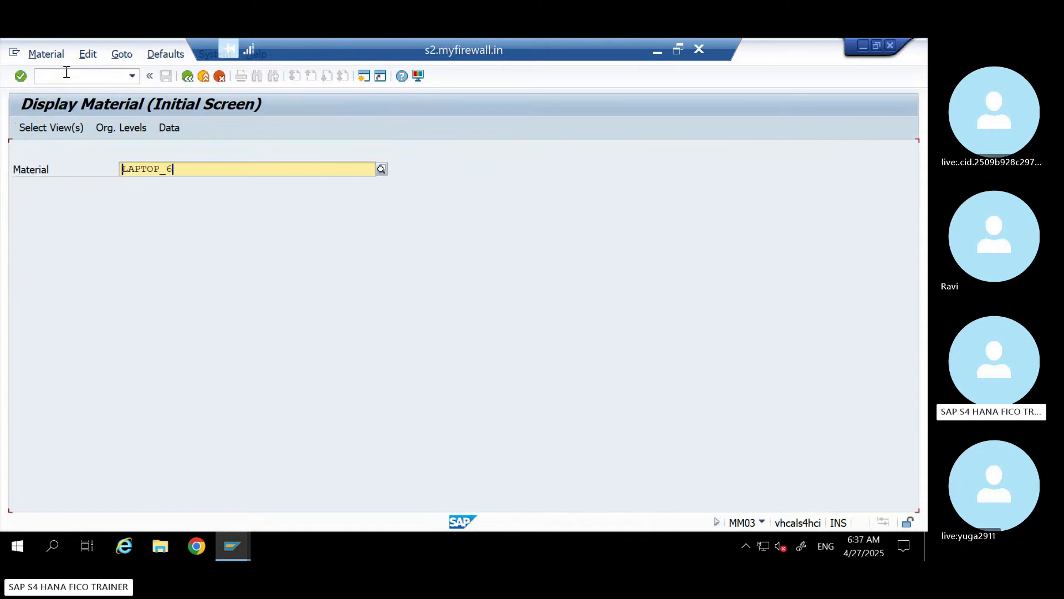
Step: Copy the CHIP_6 name from the worksheet and display that material in SAP with the preselected views for plant UB01
{"action": "left_click", "coordinate": [658, 51]}
{"action": "left_click", "coordinate": [388, 342]}
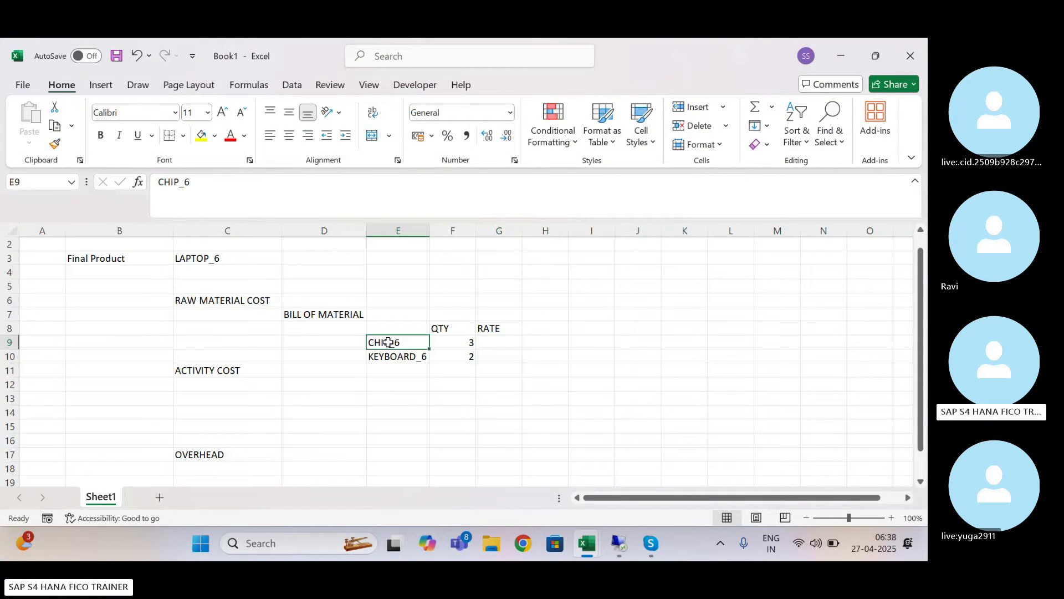
{"action": "key", "text": "ctrl+c"}
{"action": "left_click", "coordinate": [623, 542]}
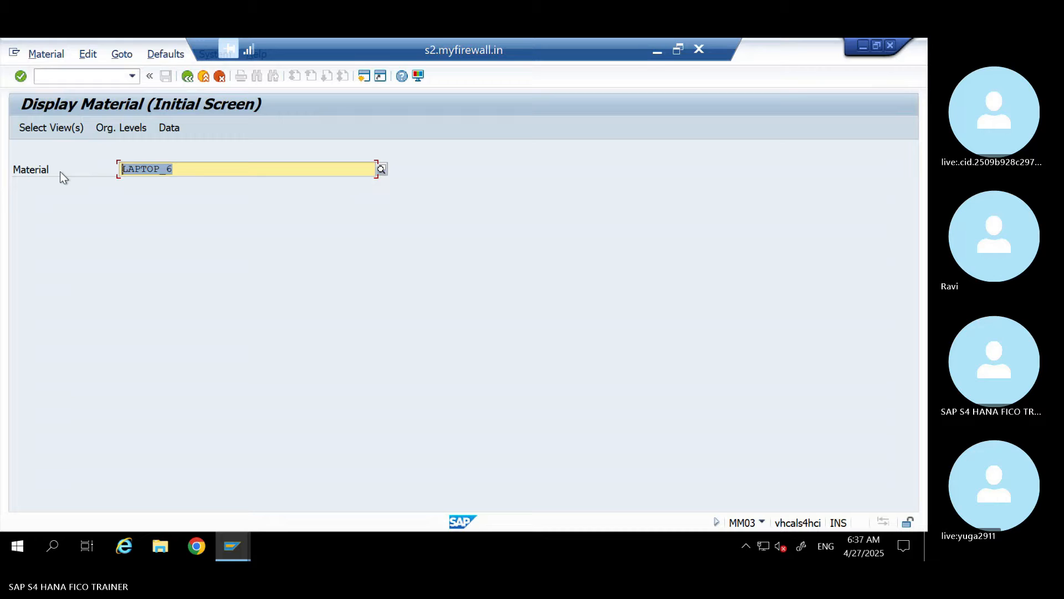
{"action": "type", "text": "CHIP_6"}
{"action": "key", "text": "Return"}
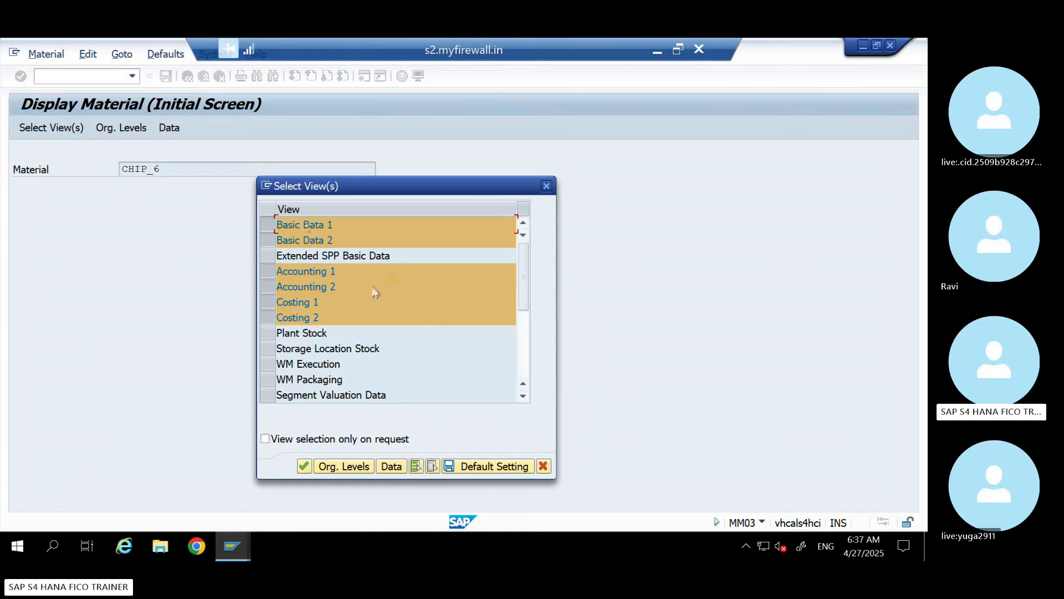
{"action": "left_click", "coordinate": [304, 466]}
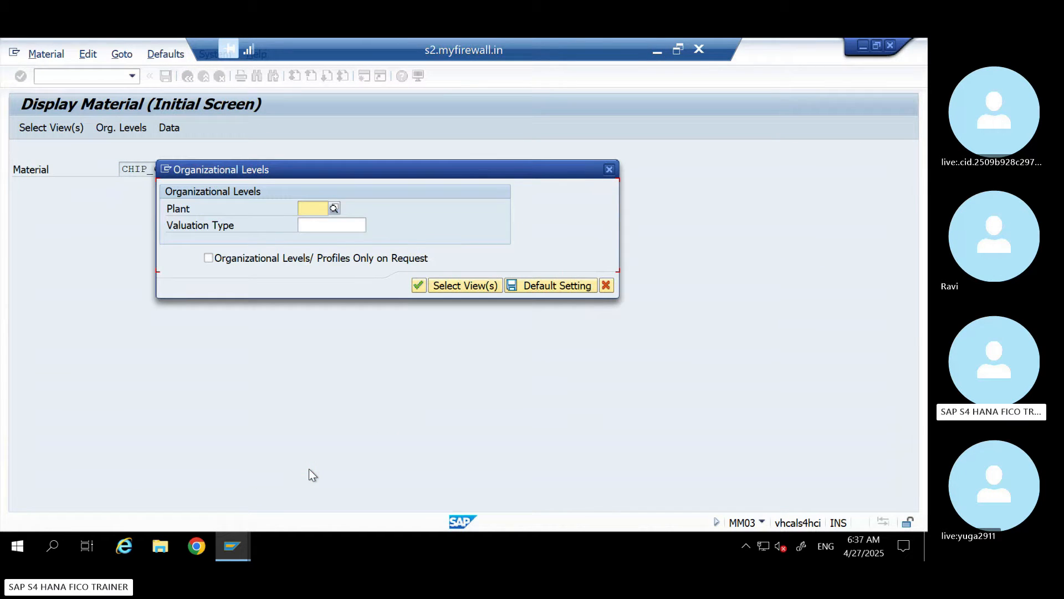
{"action": "type", "text": "UB01"}
{"action": "key", "text": "Return"}
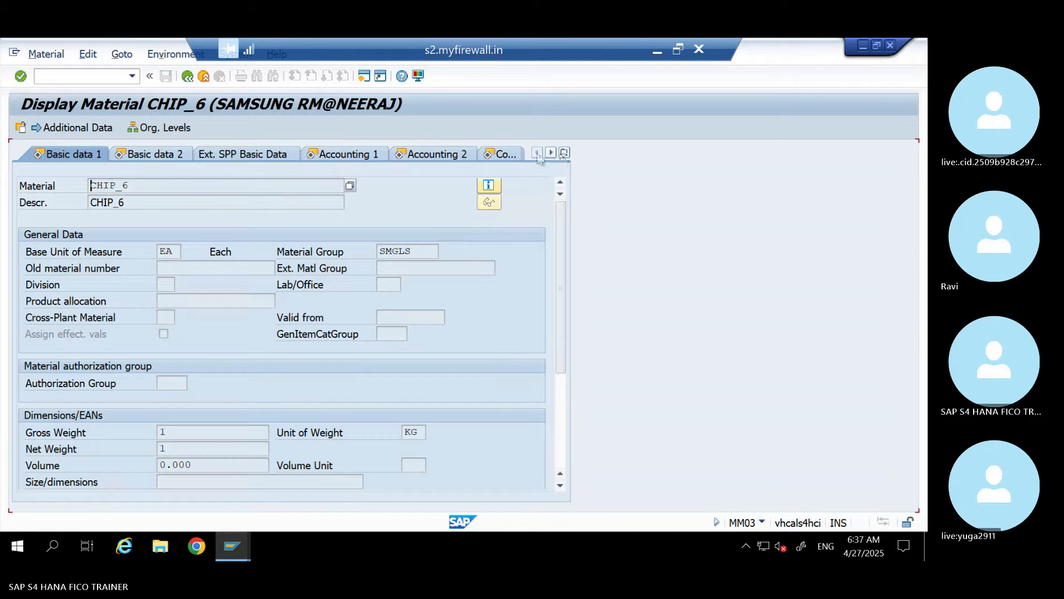
Step: Open CHIP_6's Costing 2 view and examine planned price 1
{"action": "left_click", "coordinate": [551, 153]}
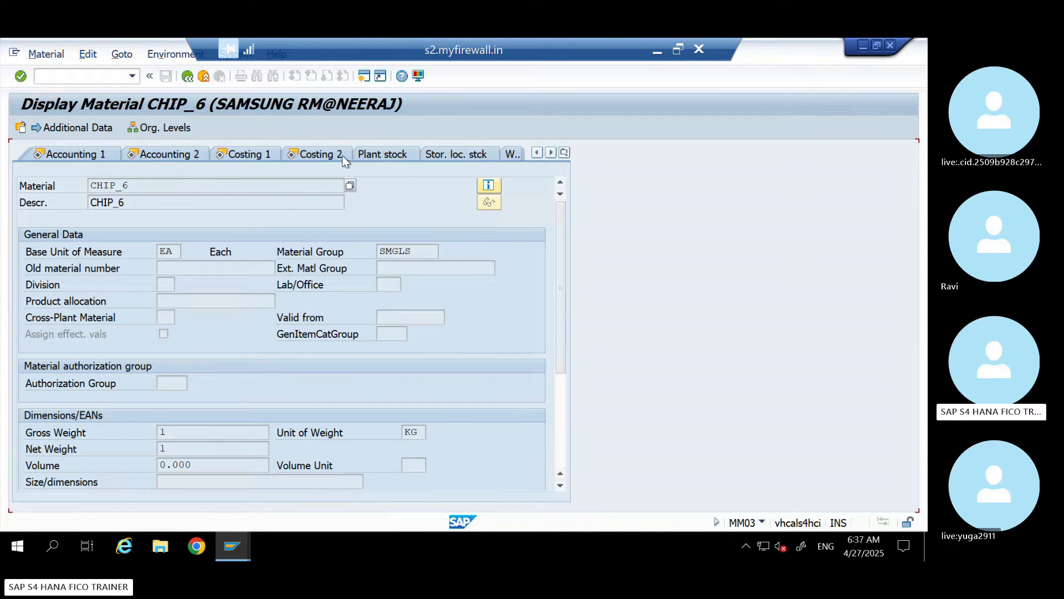
{"action": "left_click", "coordinate": [326, 154]}
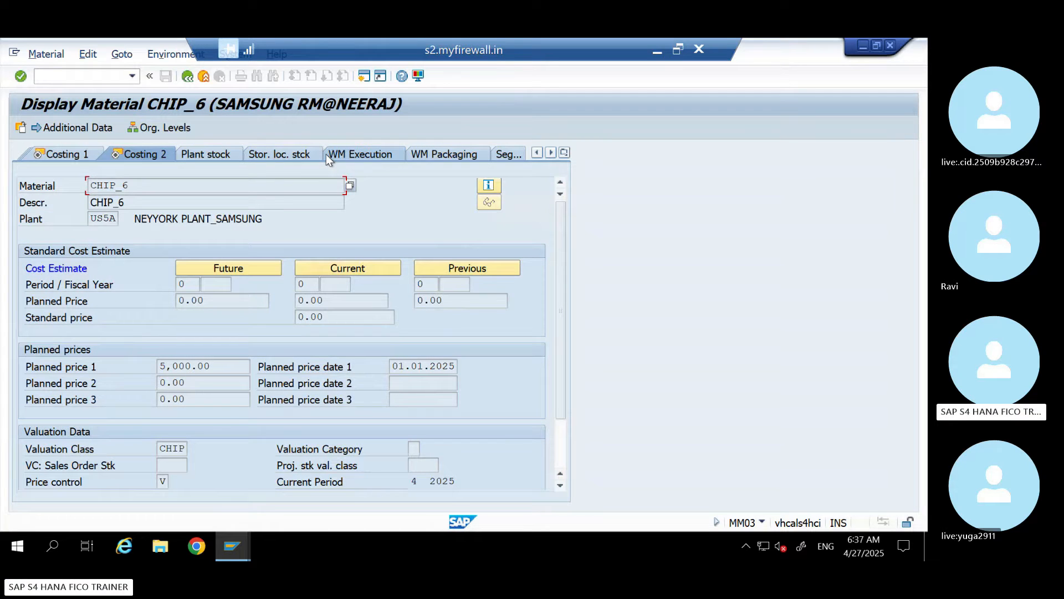
{"action": "left_click", "coordinate": [220, 368]}
{"action": "double_click", "coordinate": [188, 367]}
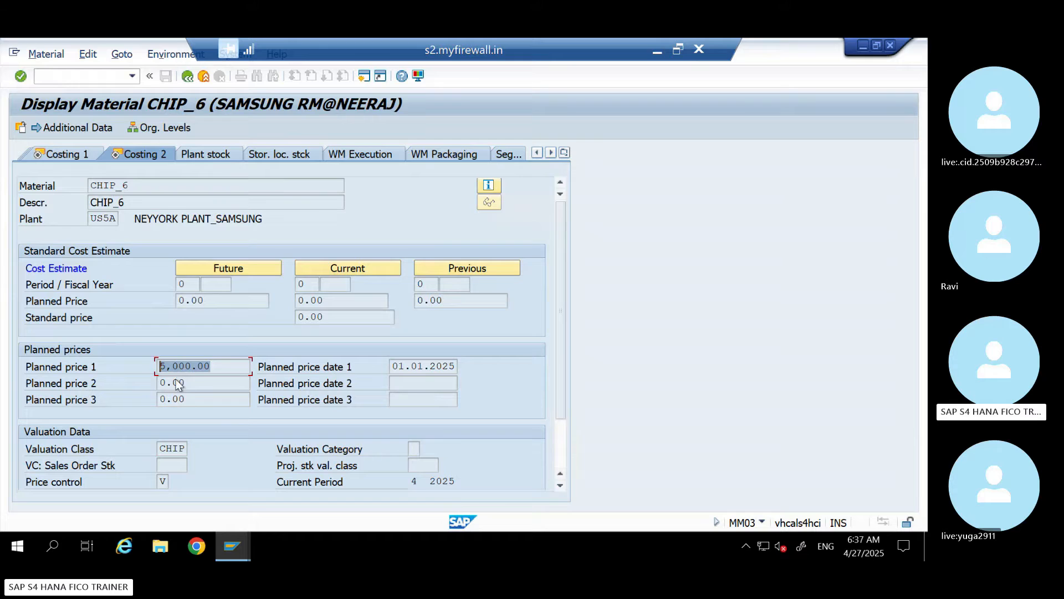
{"action": "left_click_drag", "start_coordinate": [212, 369], "coordinate": [112, 366]}
{"action": "left_click", "coordinate": [213, 369]}
{"action": "left_click_drag", "start_coordinate": [196, 371], "coordinate": [144, 369]}
{"action": "left_click", "coordinate": [204, 366]}
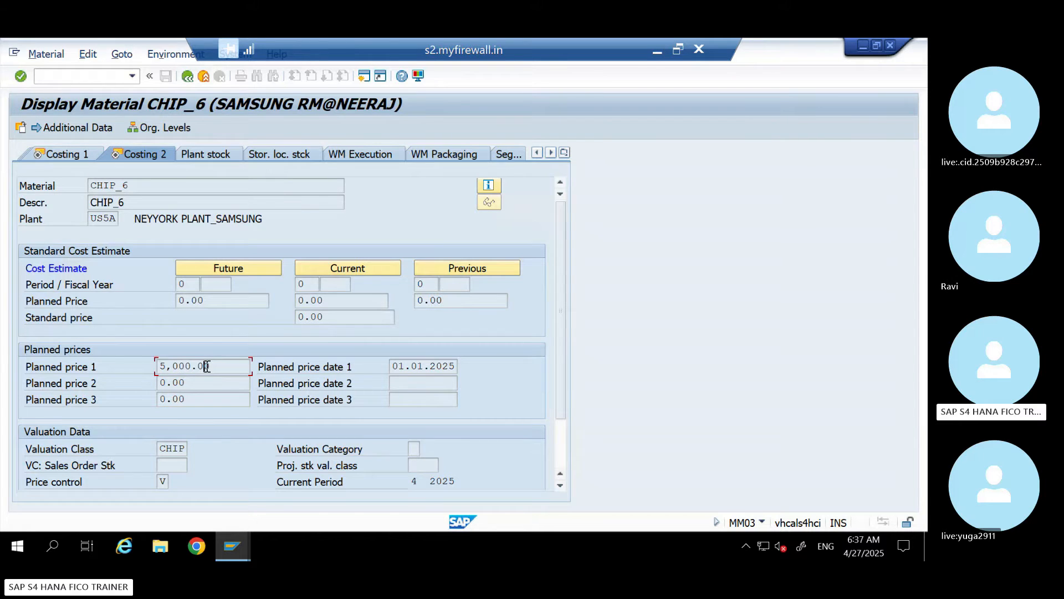
Step: Open CHIP_6's Accounting 1 view and examine the periodic unit price under Prices and Values
{"action": "left_click", "coordinate": [537, 153]}
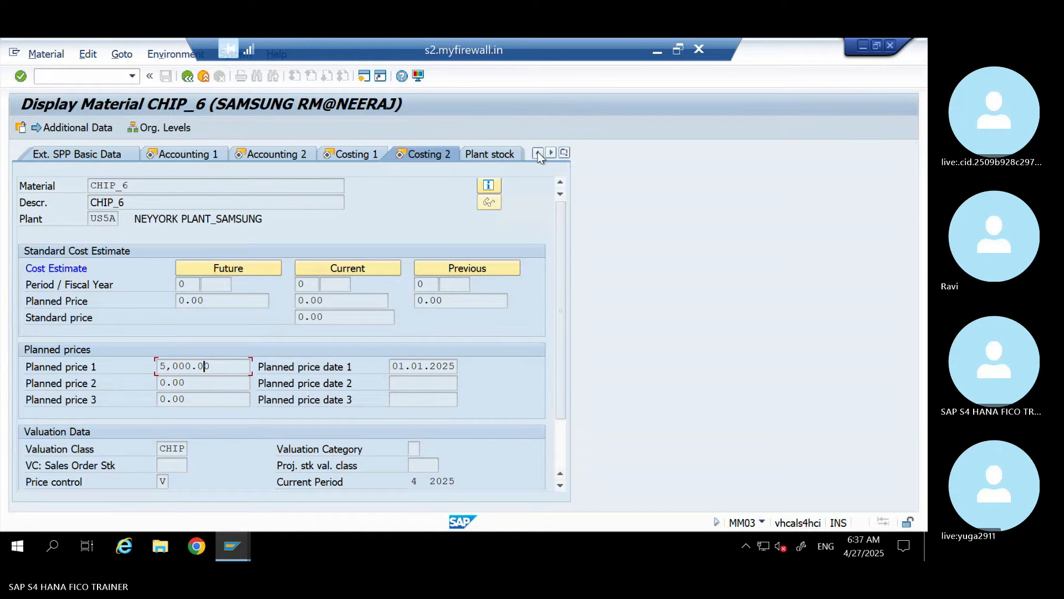
{"action": "left_click", "coordinate": [189, 154]}
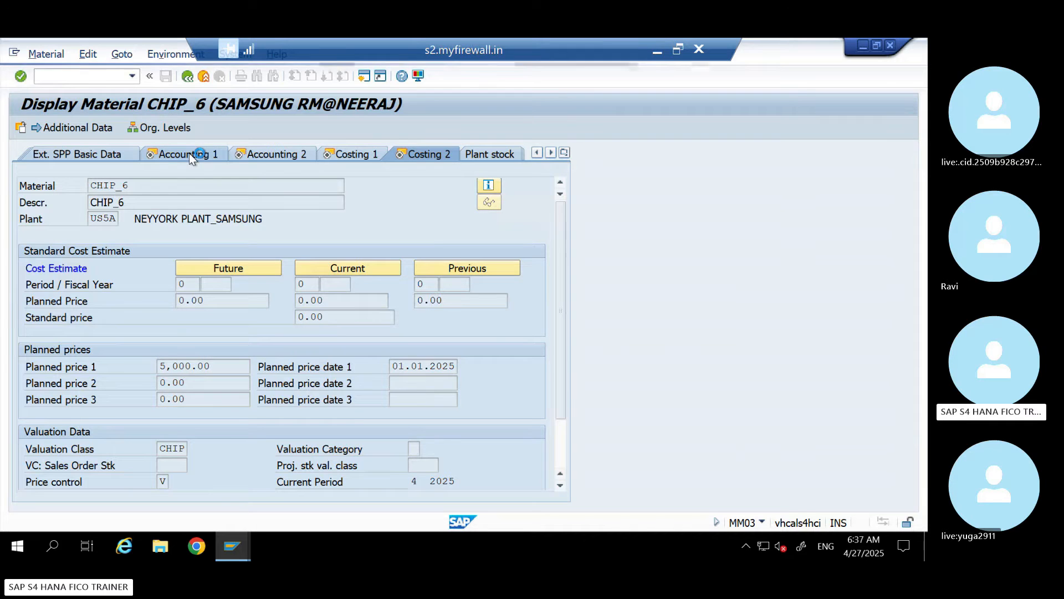
{"action": "left_click_drag", "start_coordinate": [560, 249], "coordinate": [560, 330]}
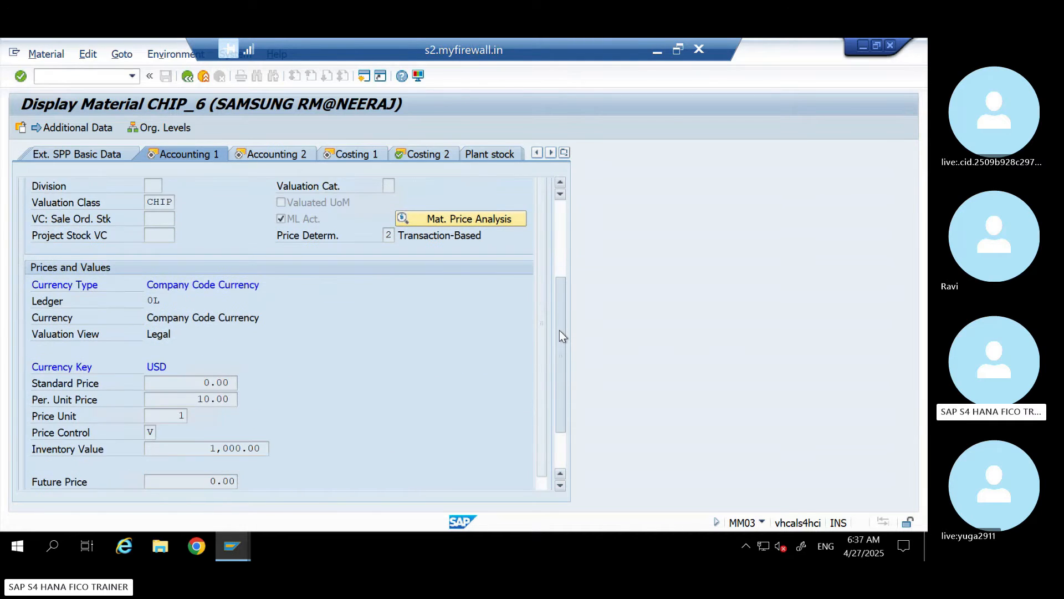
{"action": "left_click_drag", "start_coordinate": [196, 369], "coordinate": [239, 370]}
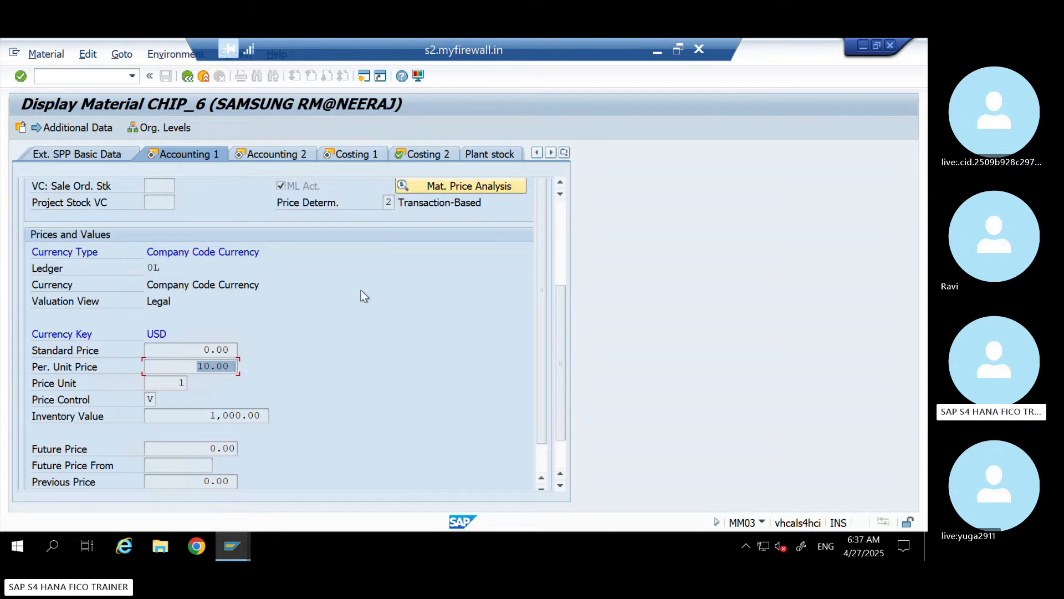
Step: Return to CHIP_6's Costing 2 view and recheck planned price 1 as the material's rate
{"action": "left_click", "coordinate": [426, 157]}
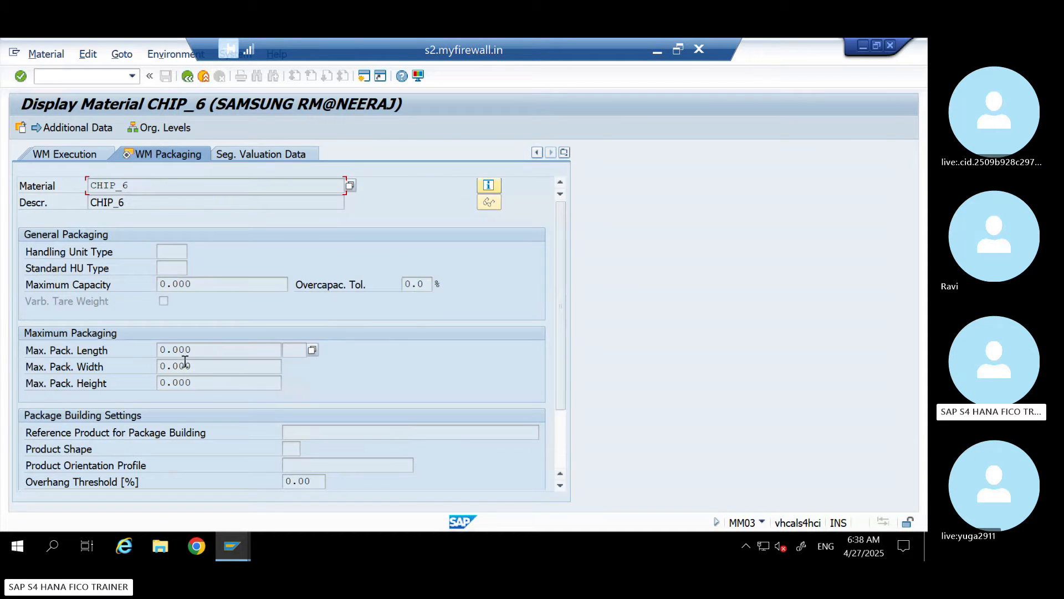
{"action": "left_click", "coordinate": [565, 153]}
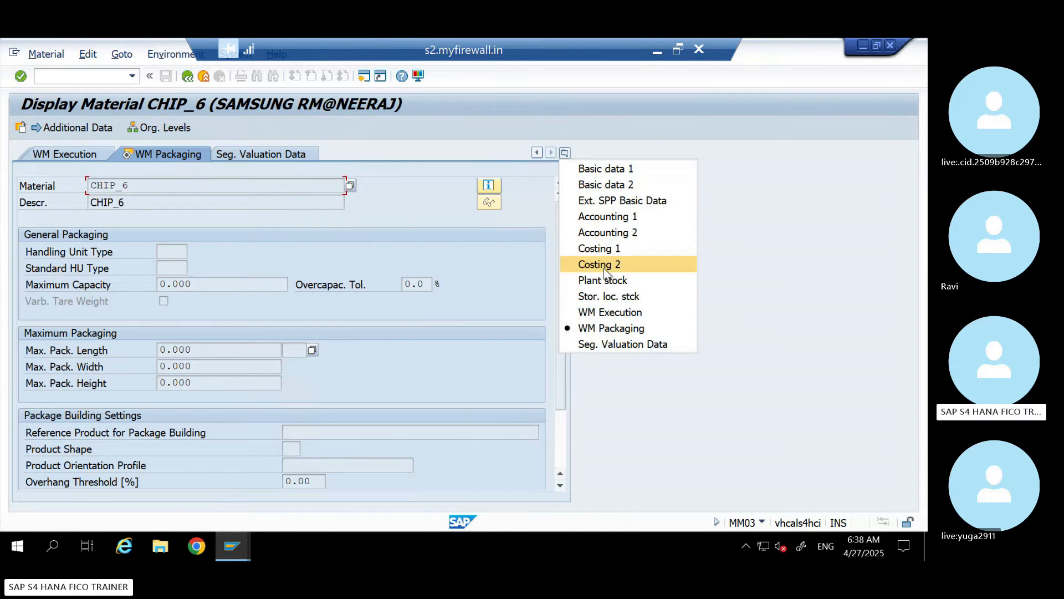
{"action": "left_click", "coordinate": [606, 264]}
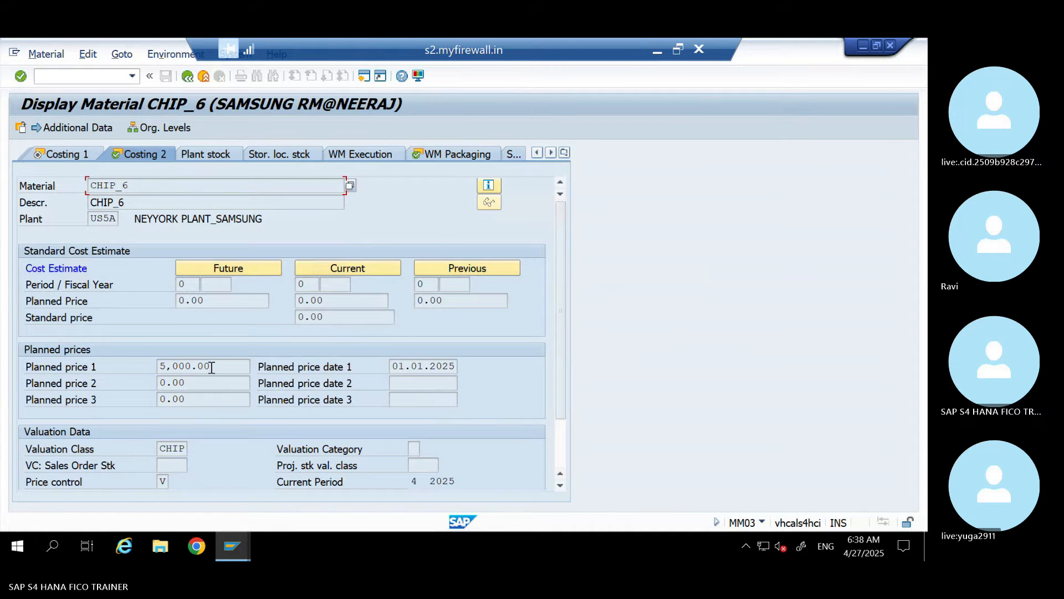
{"action": "double_click", "coordinate": [211, 368]}
{"action": "left_click", "coordinate": [160, 366]}
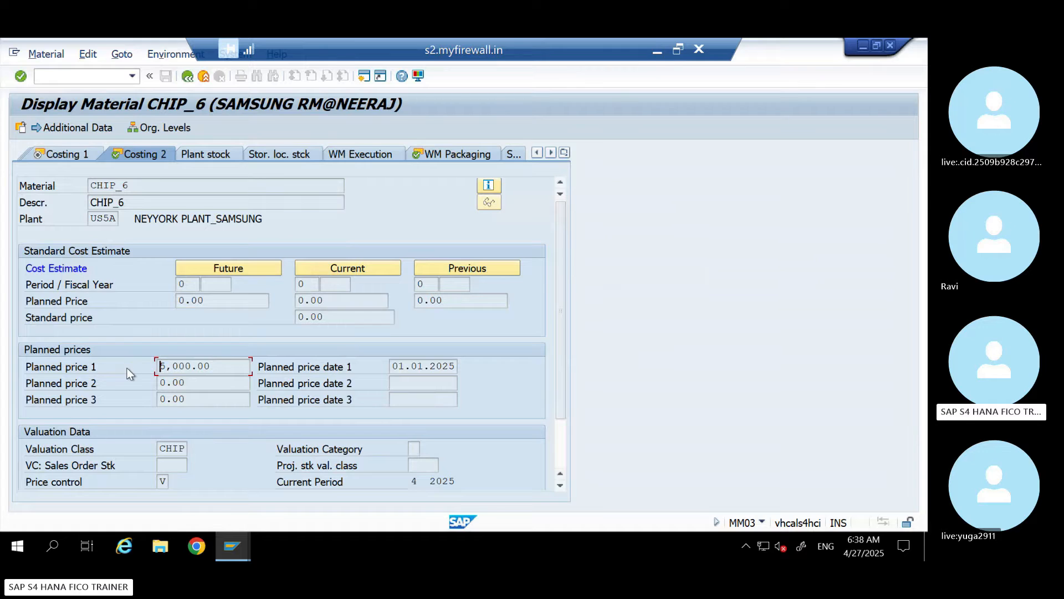
Step: Switch to the Excel worksheet and enter 5000 as CHIP_6's rate in cell G9
{"action": "left_click", "coordinate": [658, 47]}
{"action": "left_click", "coordinate": [506, 342]}
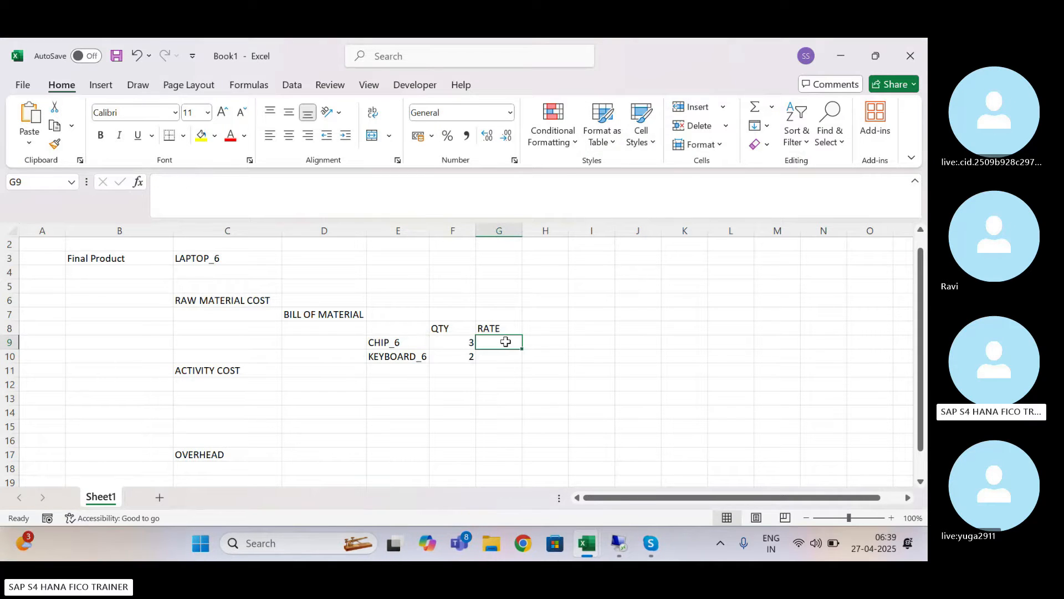
{"action": "type", "text": "5000"}
{"action": "key", "text": "Tab"}
Step: Add an Amount heading in H8 and calculate CHIP_6's amount in H9 with the formula =F9*G9
{"action": "key", "text": "Up"}
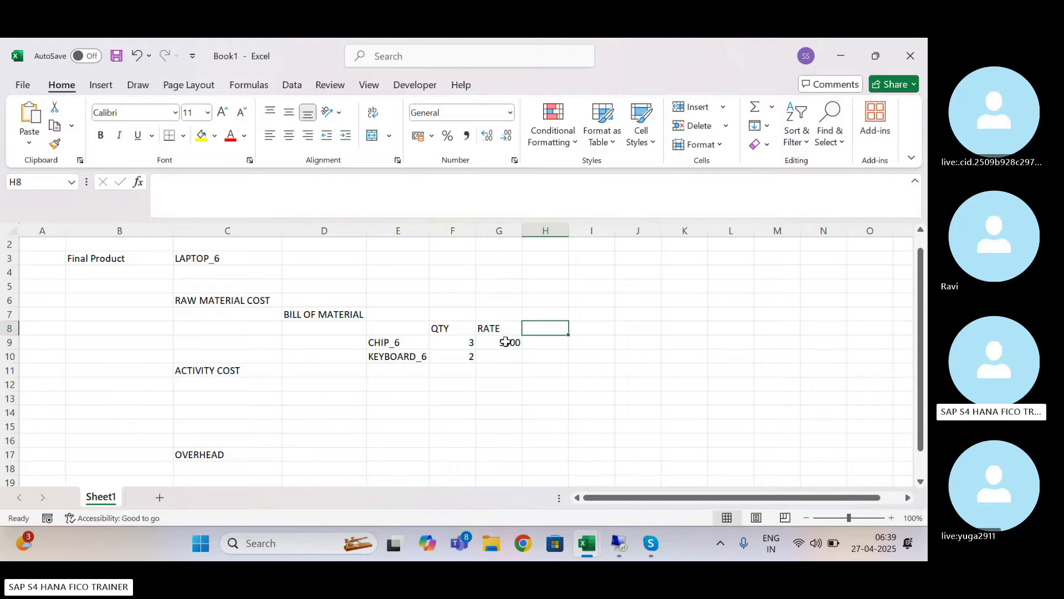
{"action": "type", "text": "Amount"}
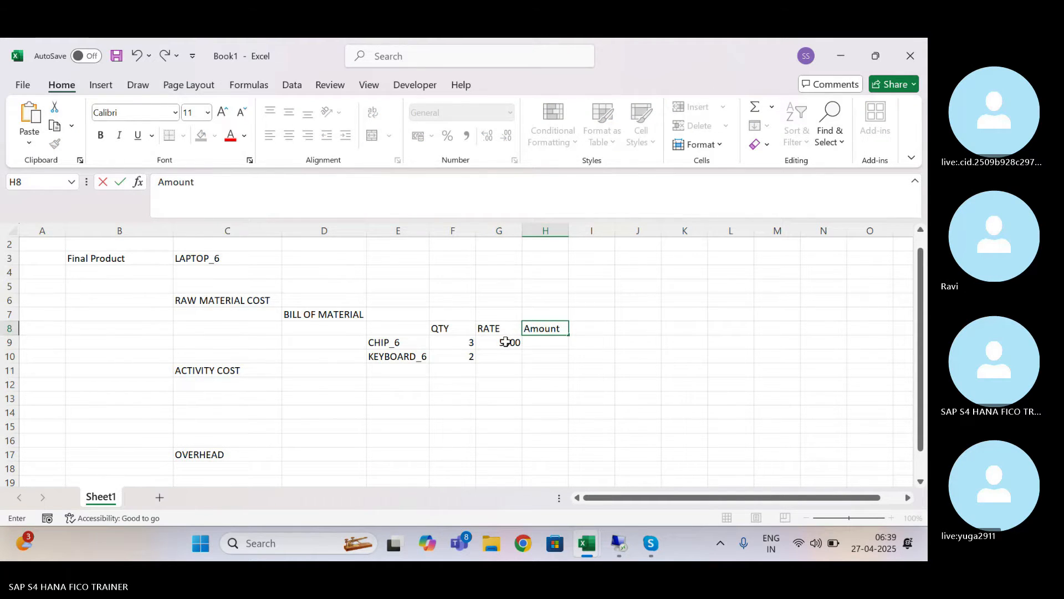
{"action": "key", "text": "Return"}
{"action": "type", "text": "="}
{"action": "key", "text": "Left"}
{"action": "key", "text": "Left"}
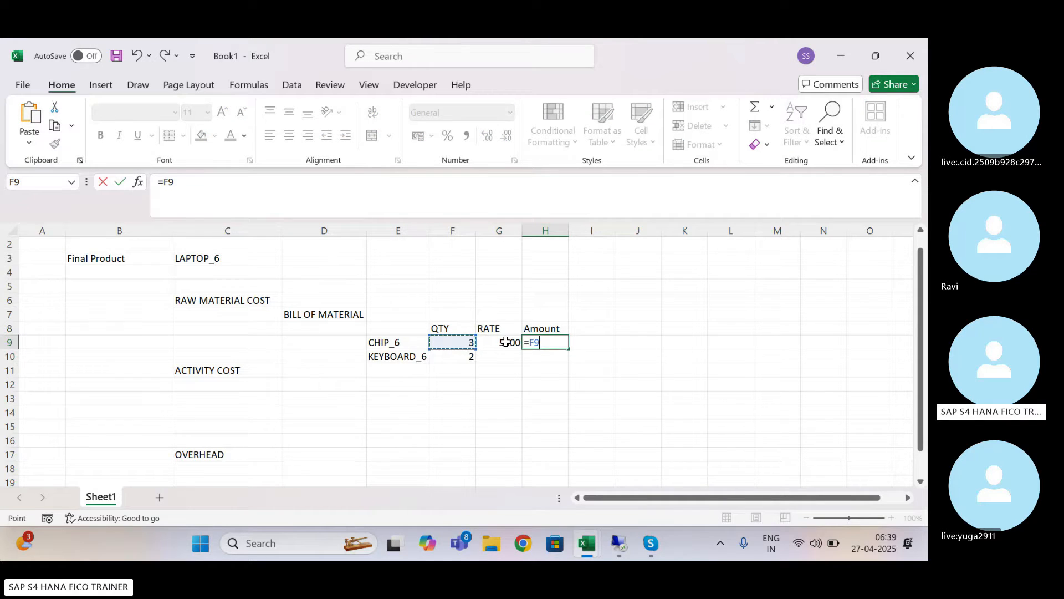
{"action": "type", "text": "*"}
{"action": "key", "text": "Left"}
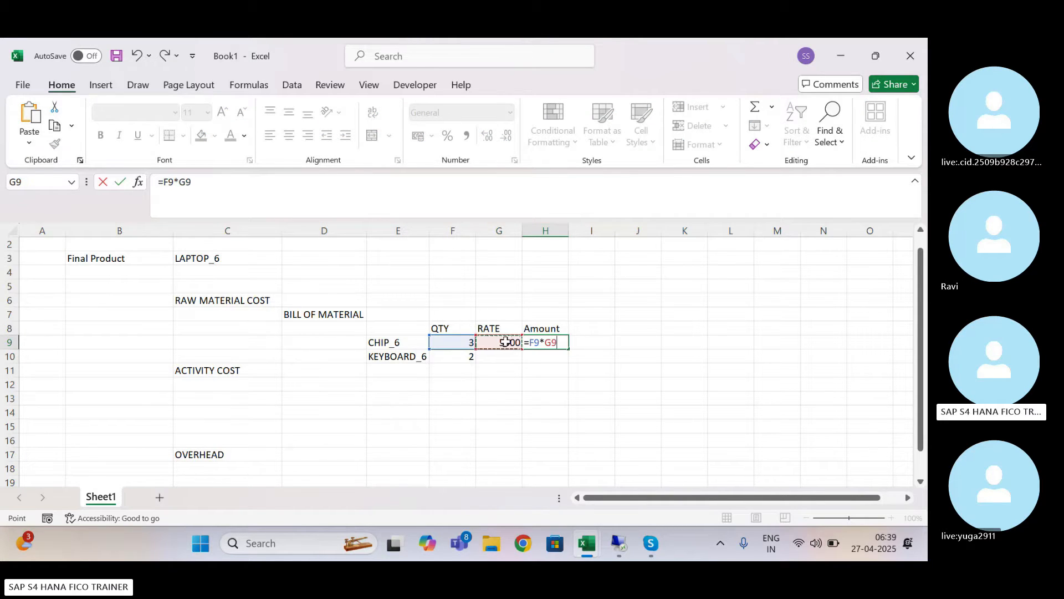
{"action": "key", "text": "Return"}
{"action": "key", "text": "Up"}
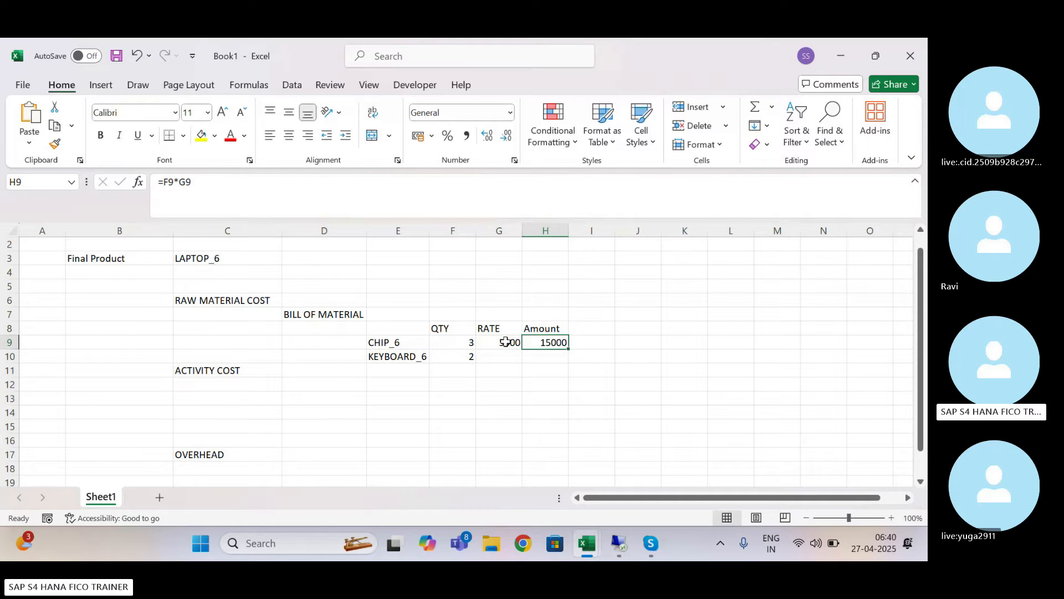
{"action": "left_click", "coordinate": [398, 342]}
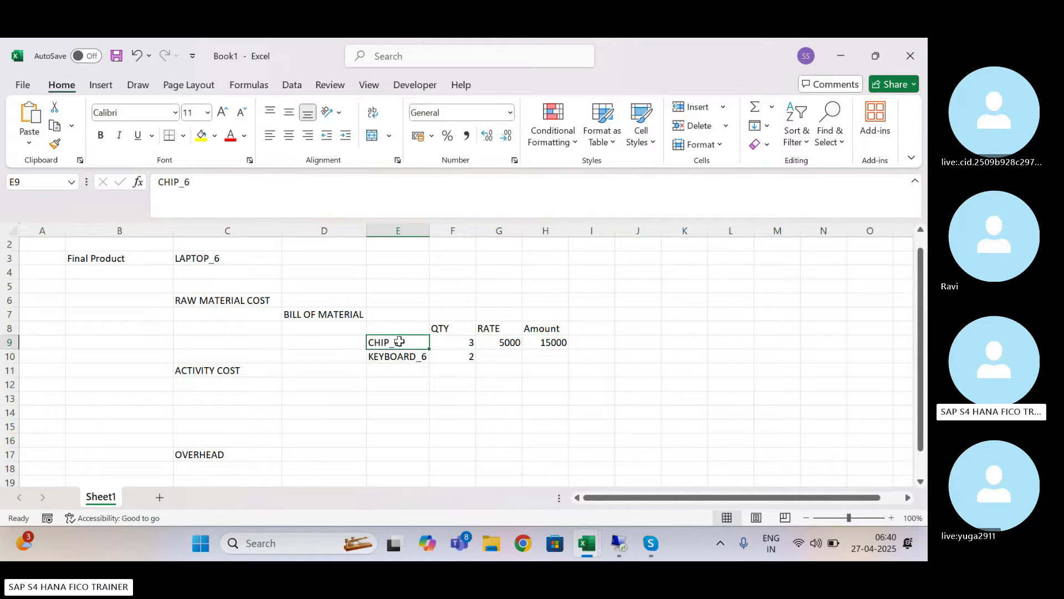
{"action": "left_click", "coordinate": [552, 343]}
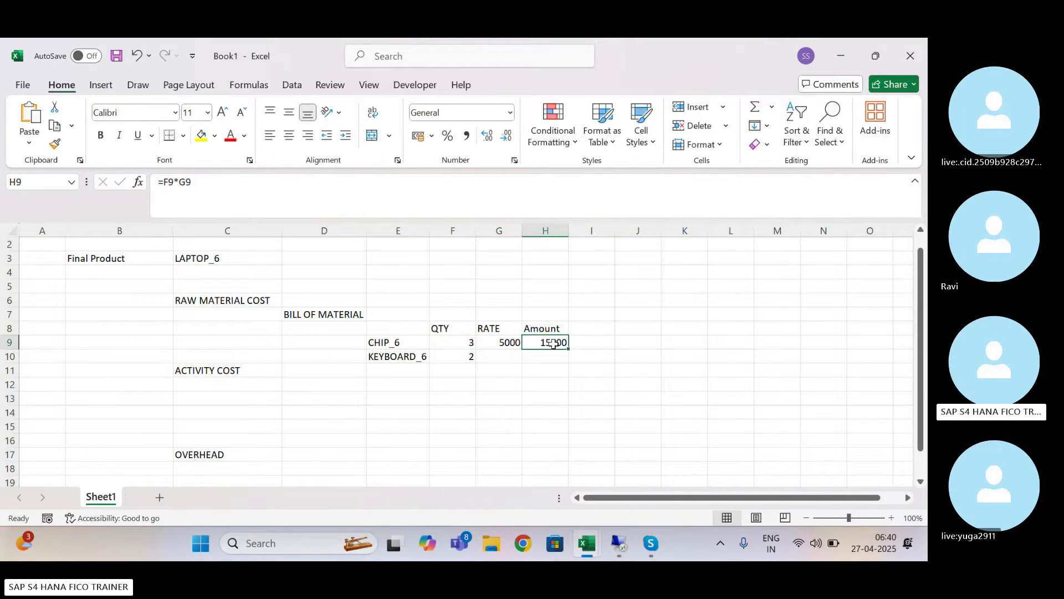
Step: Copy the KEYBOARD_6 name from the worksheet and display that material in SAP through MM03 with the preselected views
{"action": "left_click", "coordinate": [409, 358]}
{"action": "key", "text": "ctrl+c"}
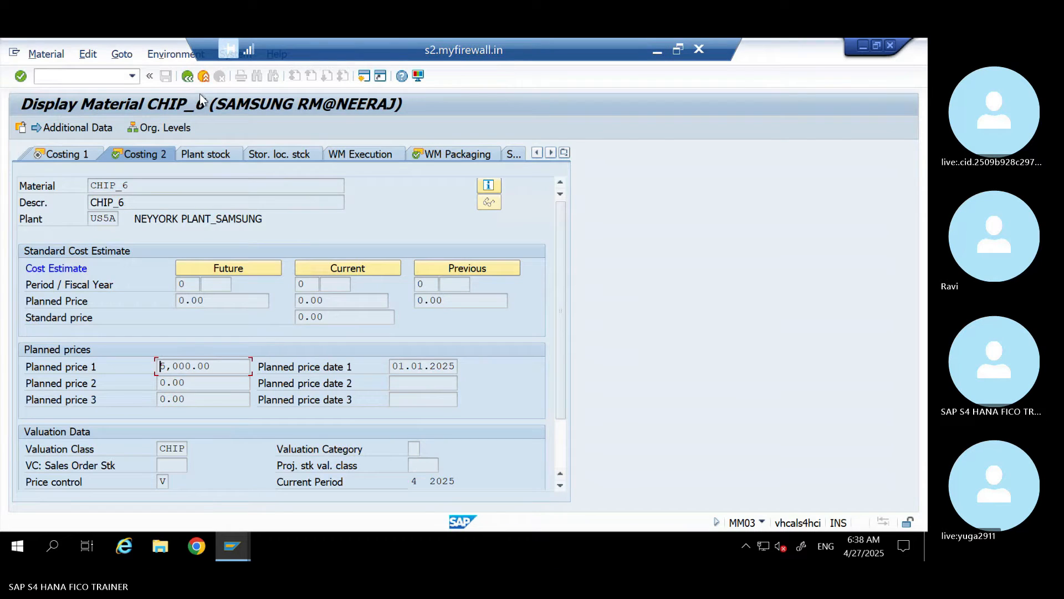
{"action": "left_click", "coordinate": [204, 77]}
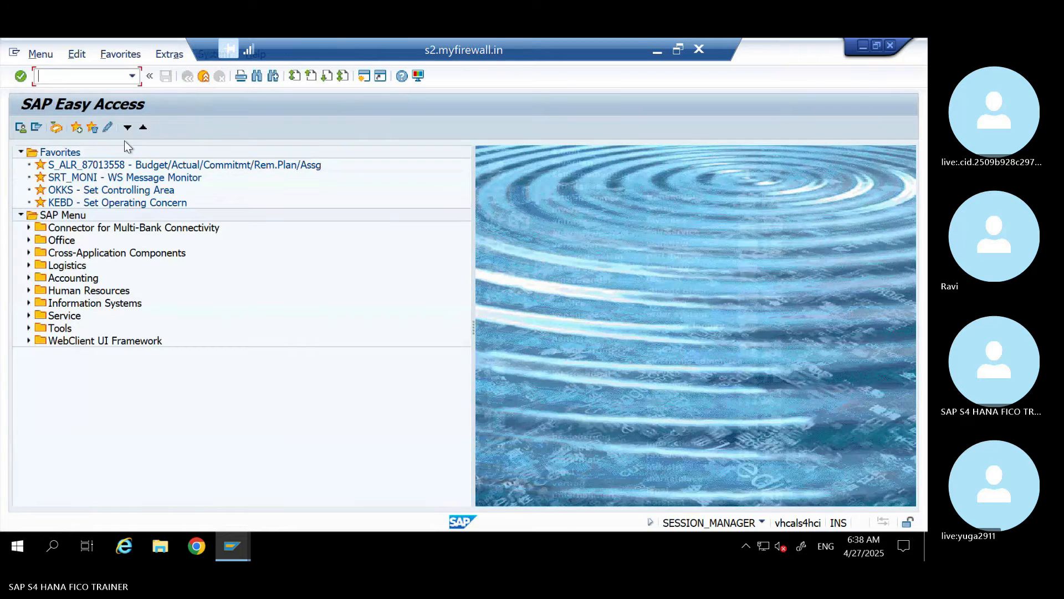
{"action": "type", "text": "mm03"}
{"action": "key", "text": "Return"}
{"action": "key", "text": "ctrl+a"}
{"action": "key", "text": "ctrl+v"}
{"action": "key", "text": "Return"}
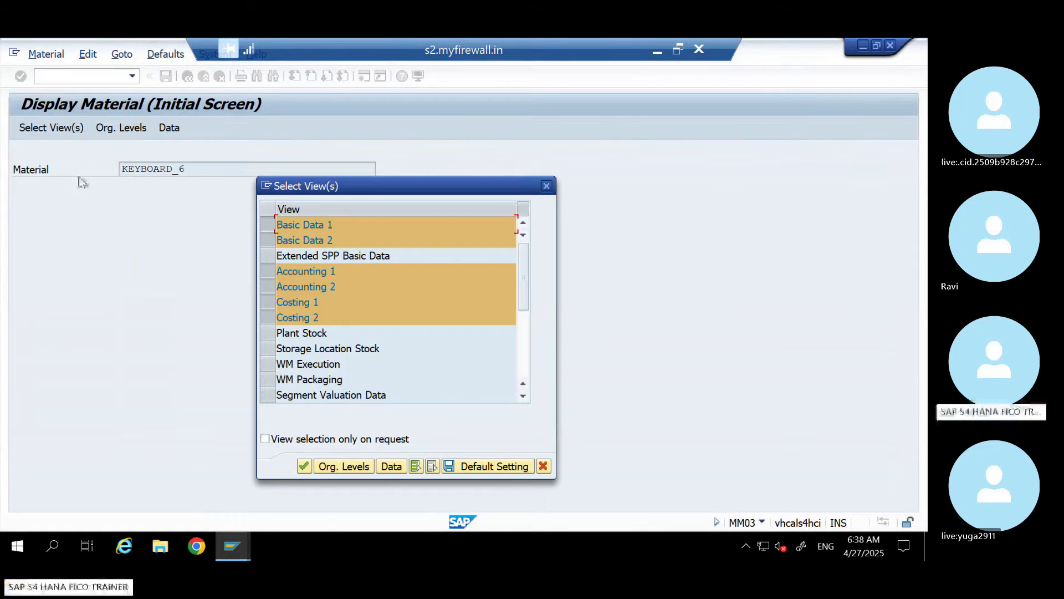
{"action": "key", "text": "Return"}
{"action": "key", "text": "Return"}
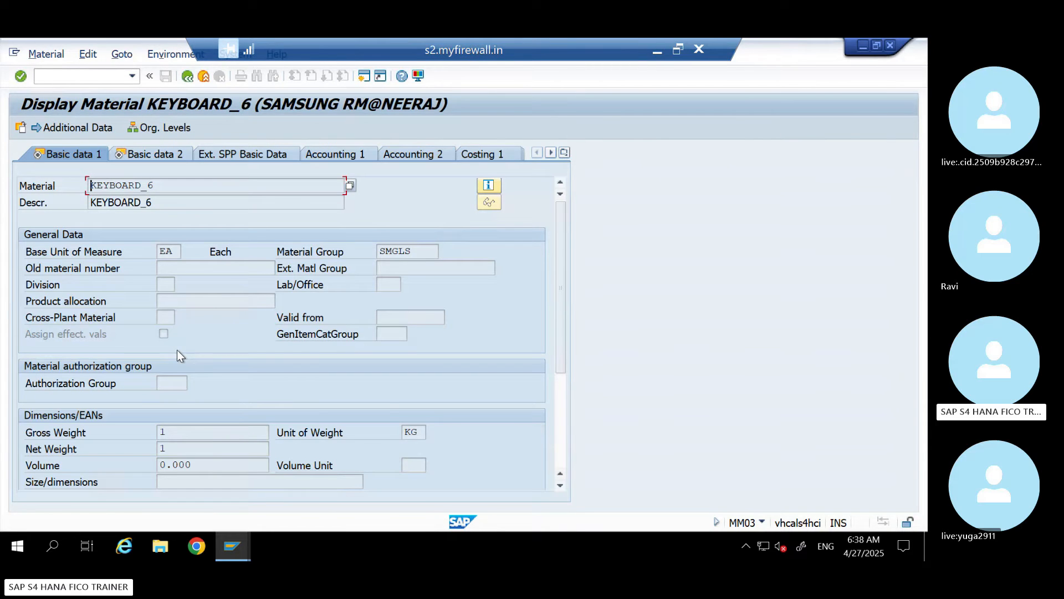
Step: Open KEYBOARD_6's Costing 2 view for plant US5A and examine planned price 1
{"action": "double_click", "coordinate": [550, 152]}
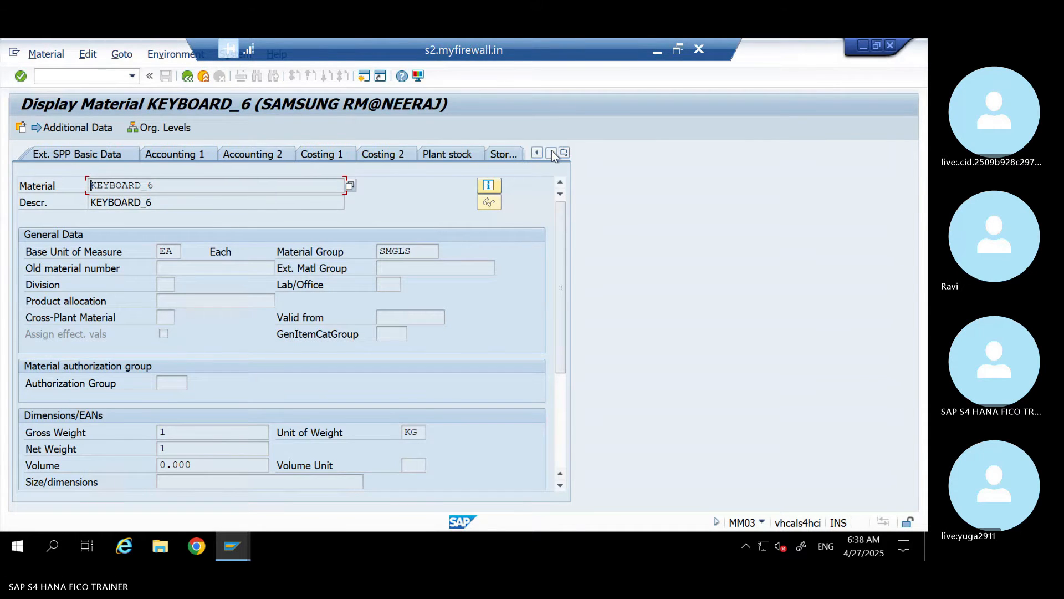
{"action": "left_click", "coordinate": [371, 154]}
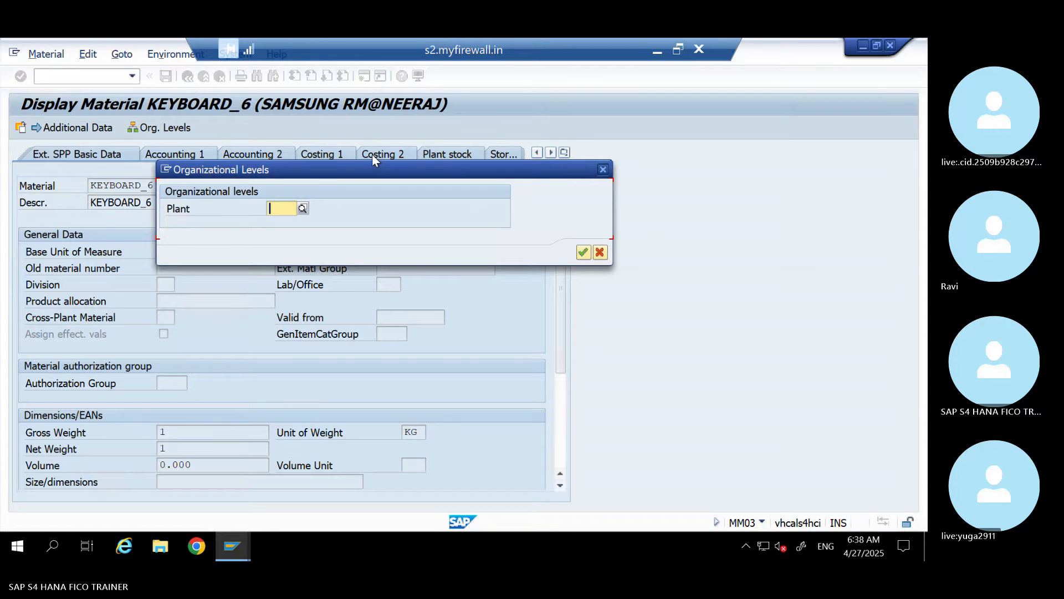
{"action": "type", "text": "ua6a"}
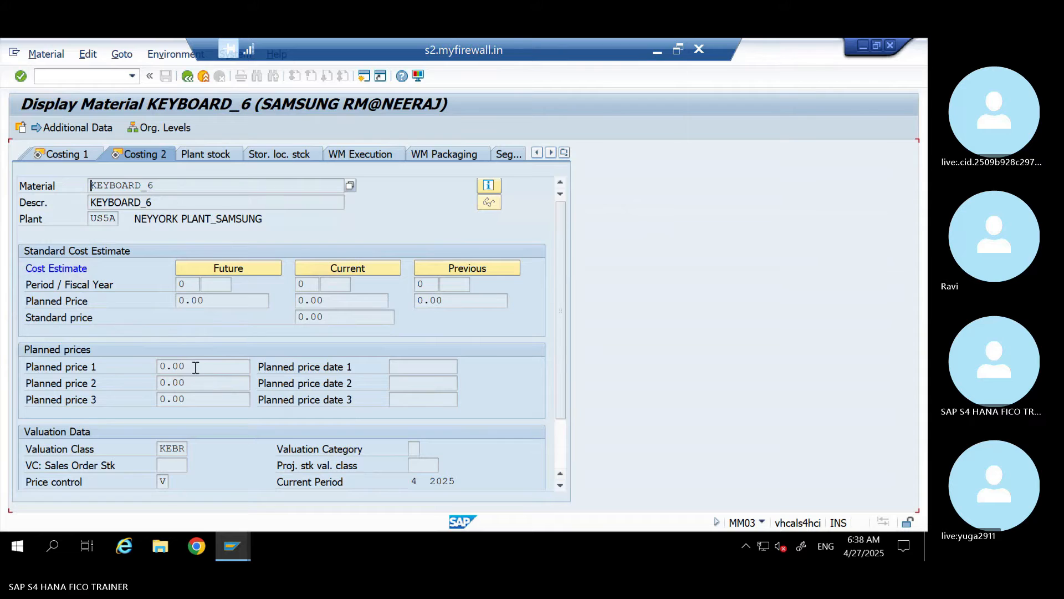
{"action": "left_click_drag", "start_coordinate": [195, 367], "coordinate": [158, 367]}
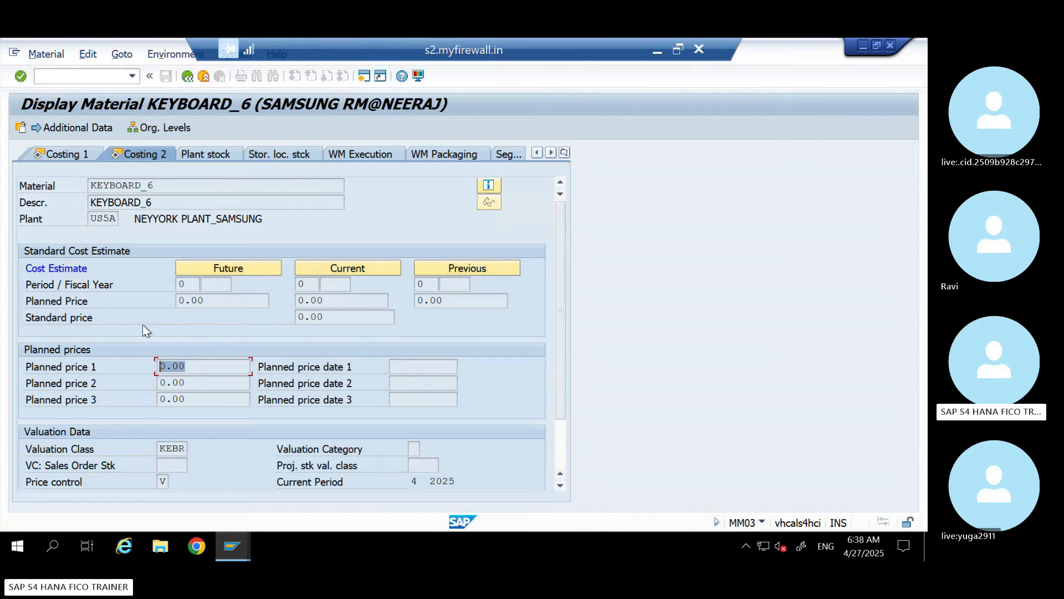
Step: Open KEYBOARD_6's Accounting 1 view and copy the periodic unit price under Prices and Values
{"action": "left_click", "coordinate": [538, 153]}
{"action": "left_click", "coordinate": [103, 155]}
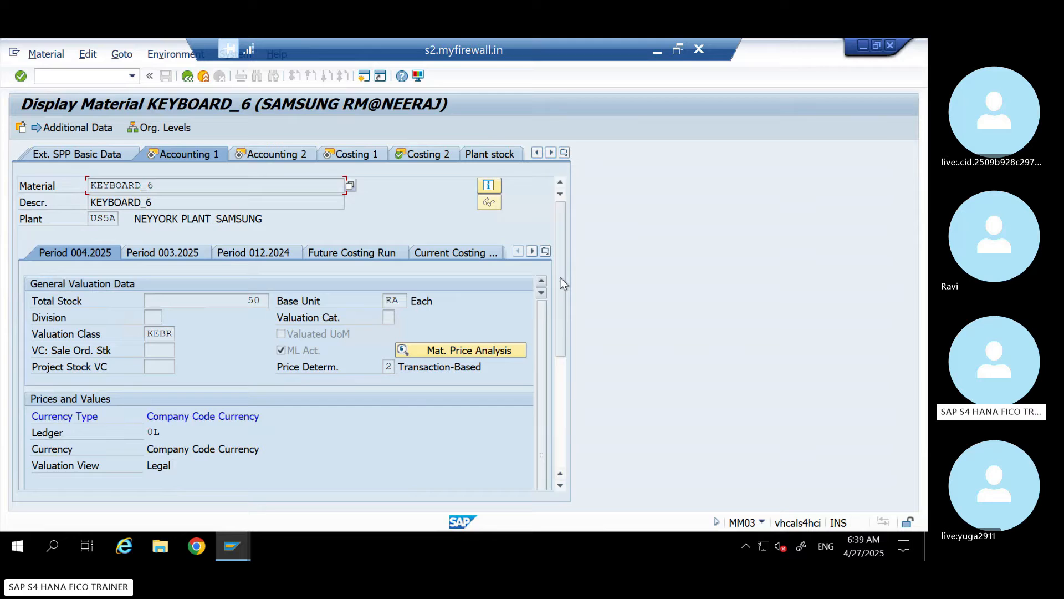
{"action": "left_click_drag", "start_coordinate": [563, 280], "coordinate": [566, 380]}
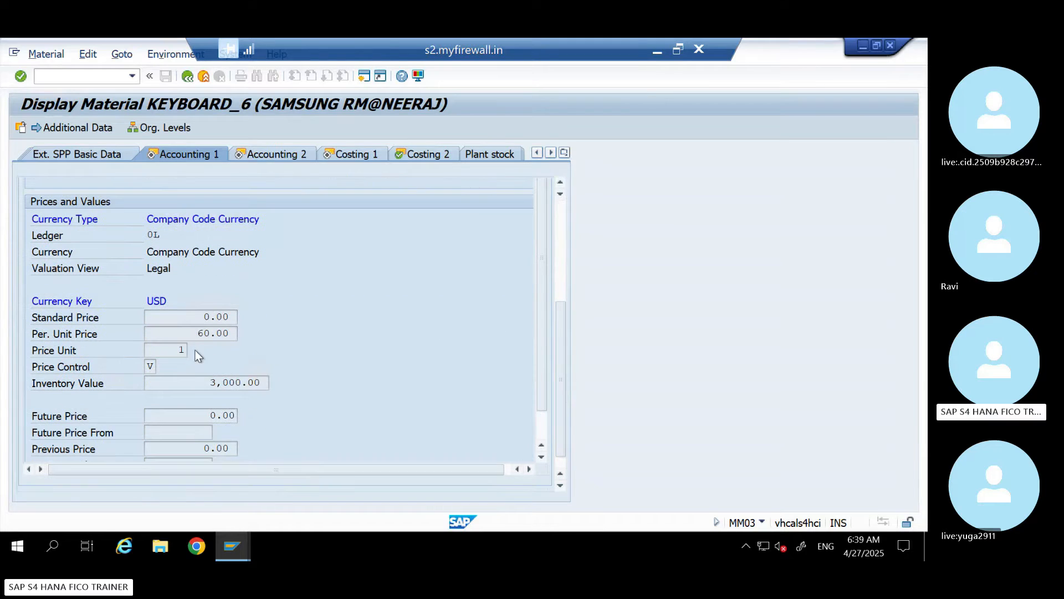
{"action": "double_click", "coordinate": [192, 333]}
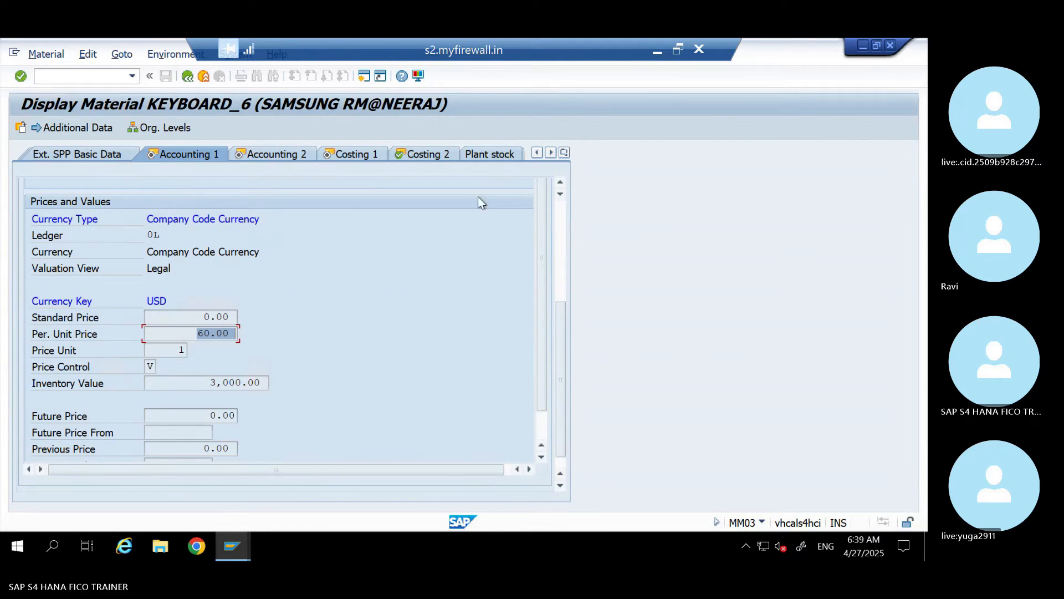
Step: Switch to the Excel worksheet and paste the copied price of 60 as KEYBOARD_6's rate in cell G10
{"action": "left_click", "coordinate": [660, 48]}
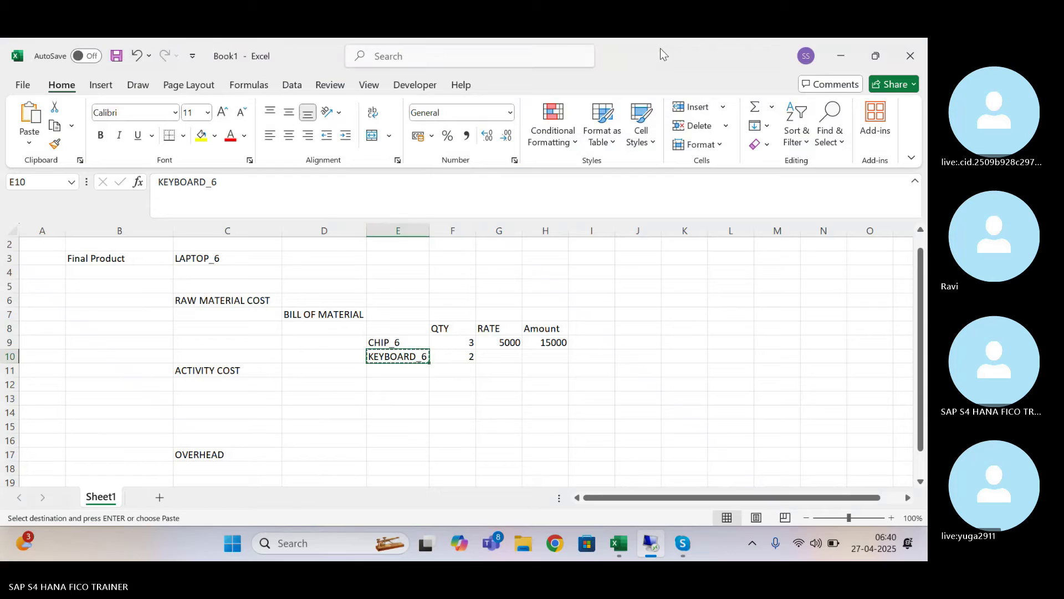
{"action": "left_click", "coordinate": [506, 358]}
{"action": "key", "text": "ctrl+v"}
Step: Calculate KEYBOARD_6's amount in cell H10 with the formula =F10*G10
{"action": "key", "text": "Right"}
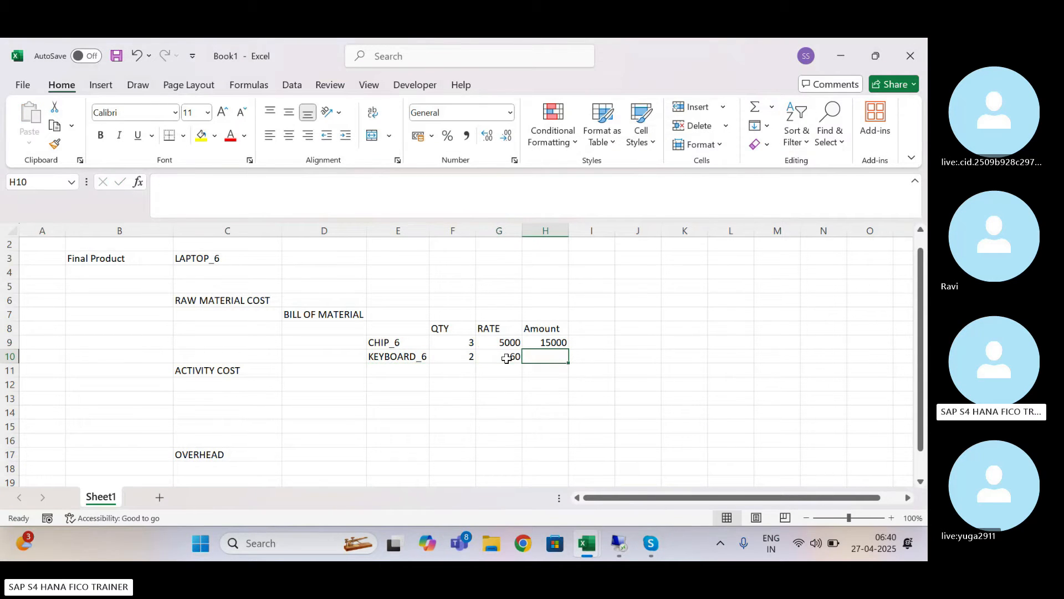
{"action": "type", "text": "="}
{"action": "key", "text": "Left"}
{"action": "key", "text": "Left"}
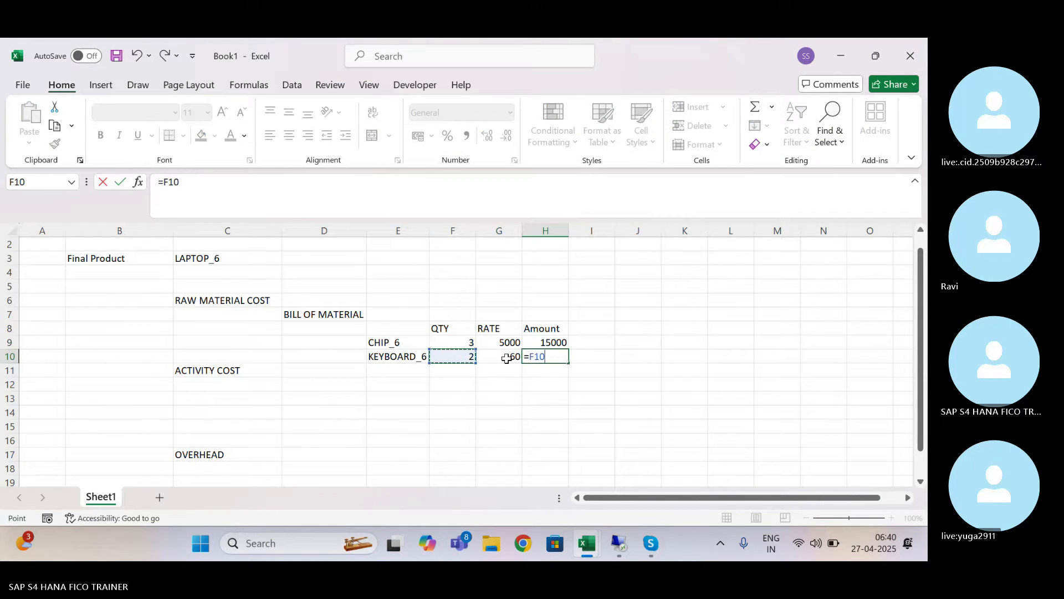
{"action": "type", "text": "*"}
{"action": "key", "text": "Left"}
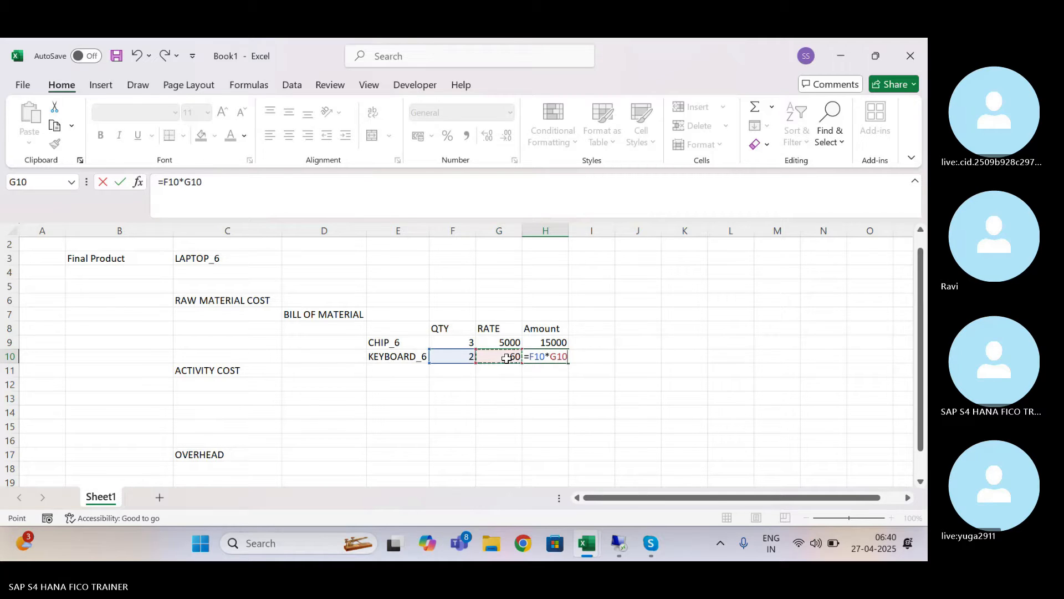
{"action": "key", "text": "Return"}
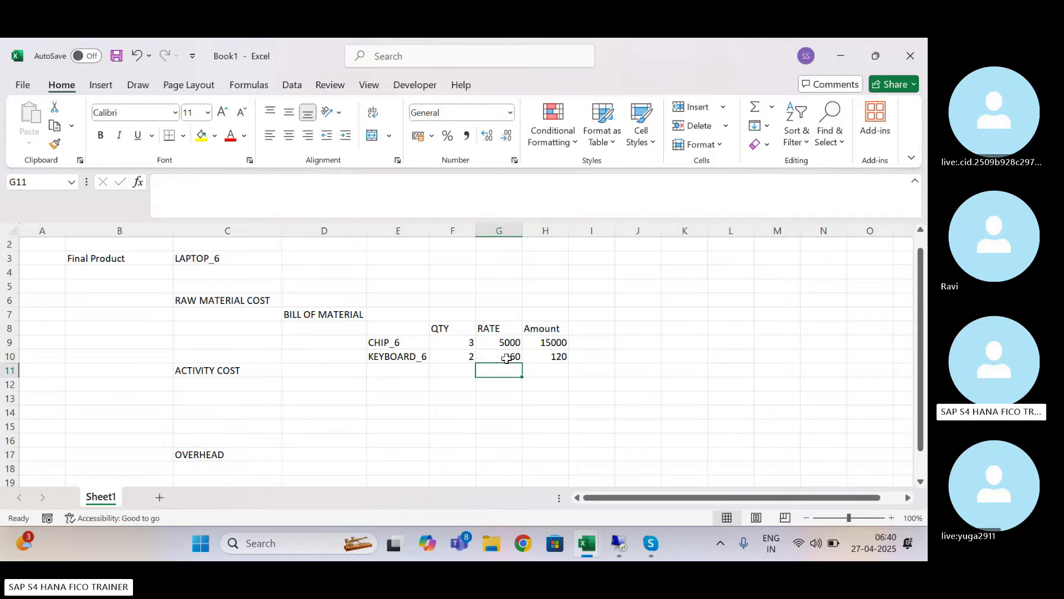
Step: Move the ACTIVITY COST heading down from cell C11 to C14
{"action": "left_click", "coordinate": [231, 368]}
{"action": "key", "text": "ctrl+c"}
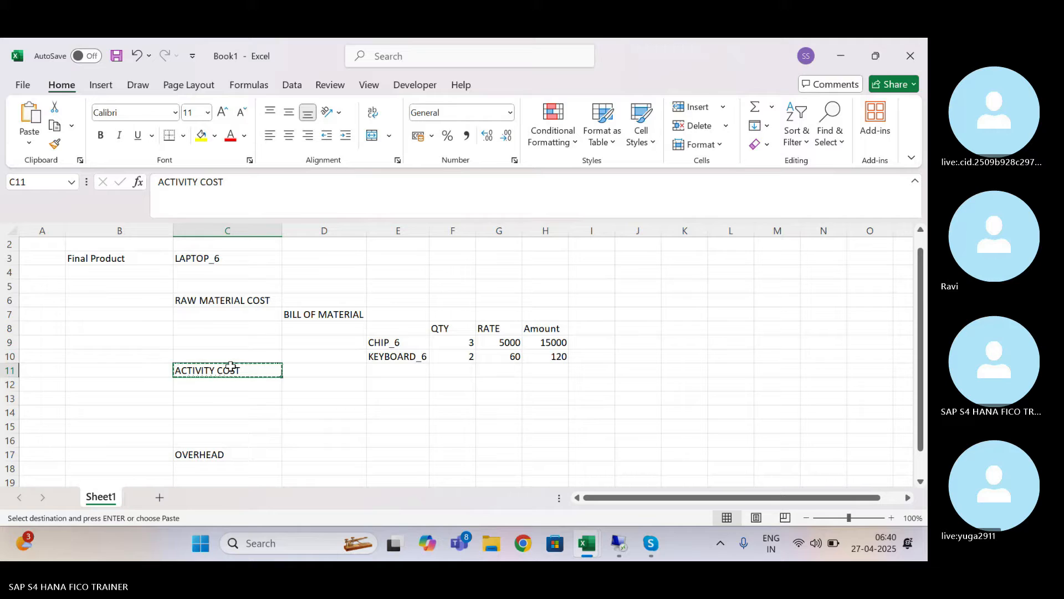
{"action": "key", "text": "Down"}
{"action": "key", "text": "Down"}
{"action": "key", "text": "Down"}
{"action": "key", "text": "Return"}
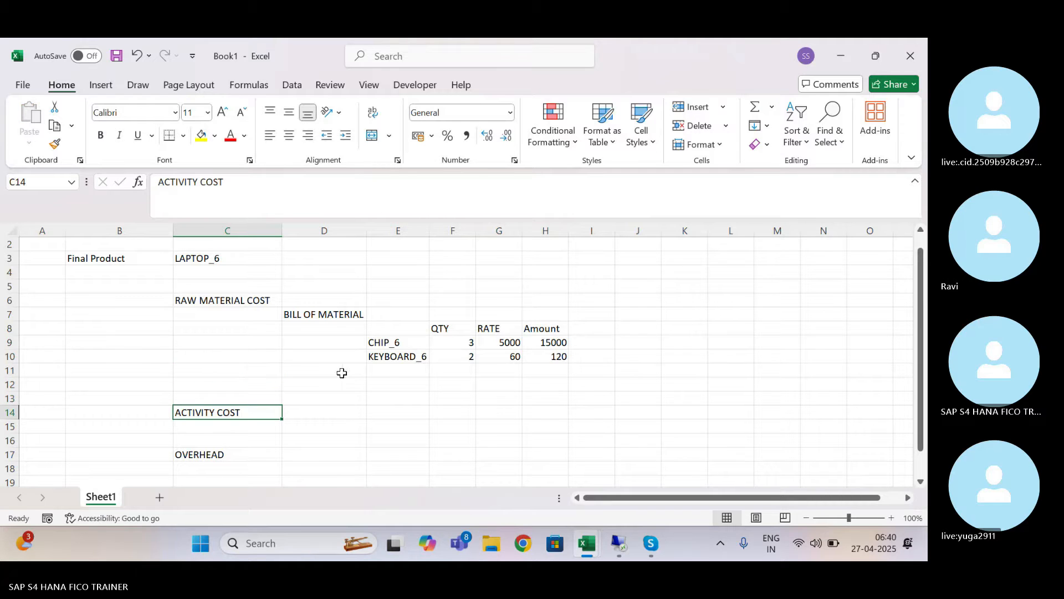
Step: Enter the label "Total RM Cost" in cell E11 below KEYBOARD_6
{"action": "left_click", "coordinate": [387, 373]}
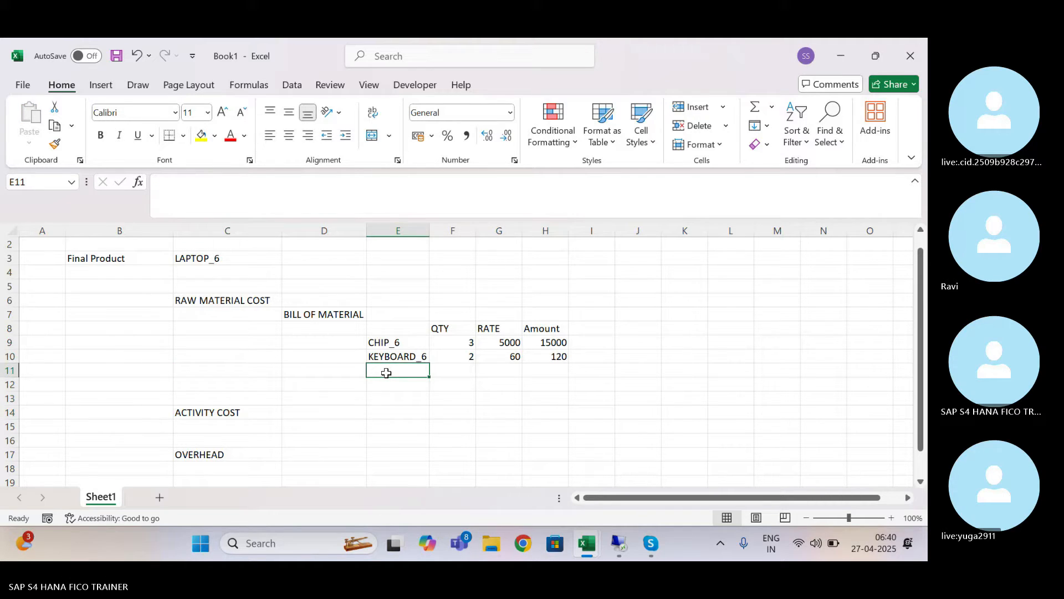
{"action": "type", "text": "T"}
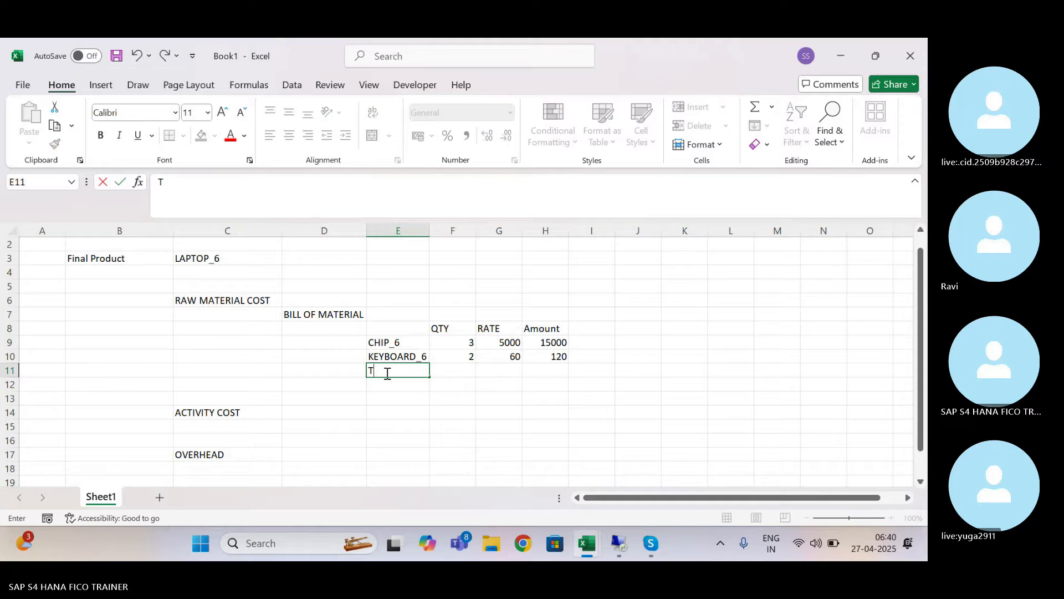
{"action": "type", "text": "otal RM C"}
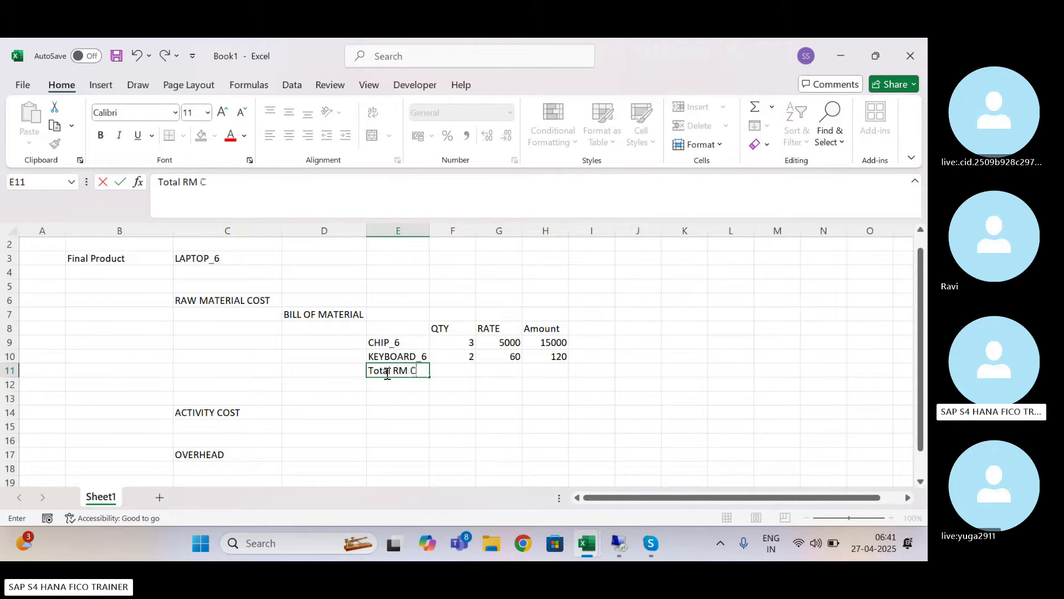
{"action": "type", "text": "ost"}
Step: Total the raw material amounts in cell H11 with =SUM(H9:H10) and make the total bold
{"action": "key", "text": "Right"}
{"action": "key", "text": "Right"}
{"action": "key", "text": "Right"}
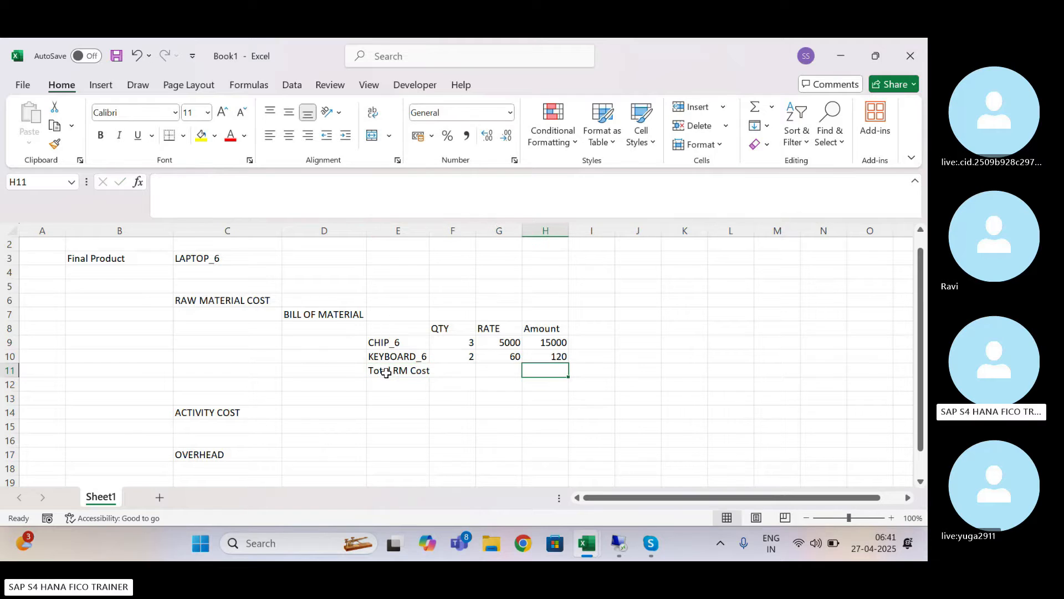
{"action": "type", "text": "=su"}
{"action": "key", "text": "Tab"}
{"action": "key", "text": "Up"}
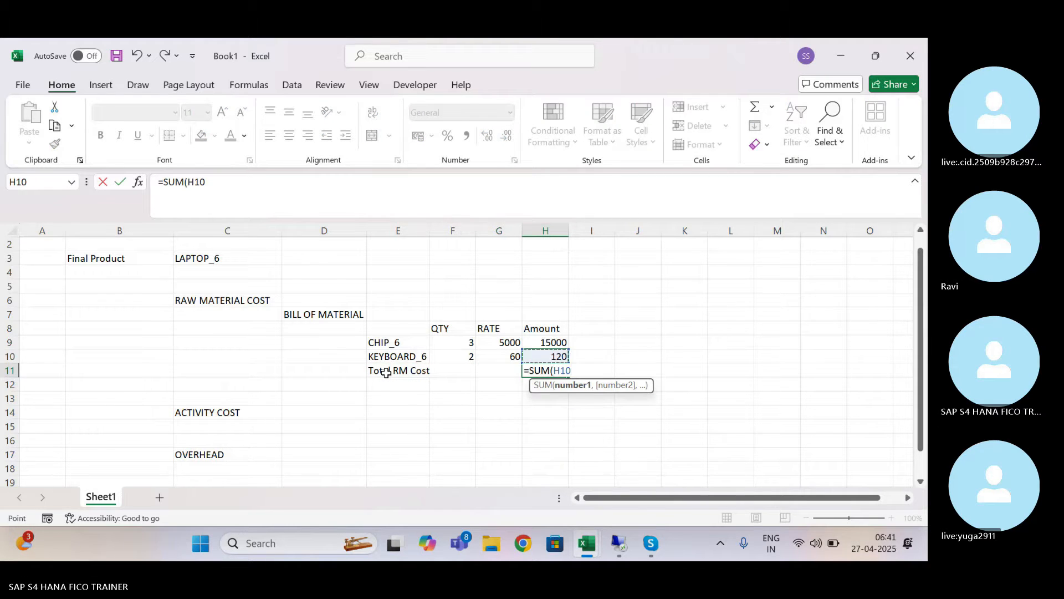
{"action": "key", "text": "shift+Up"}
{"action": "key", "text": "Return"}
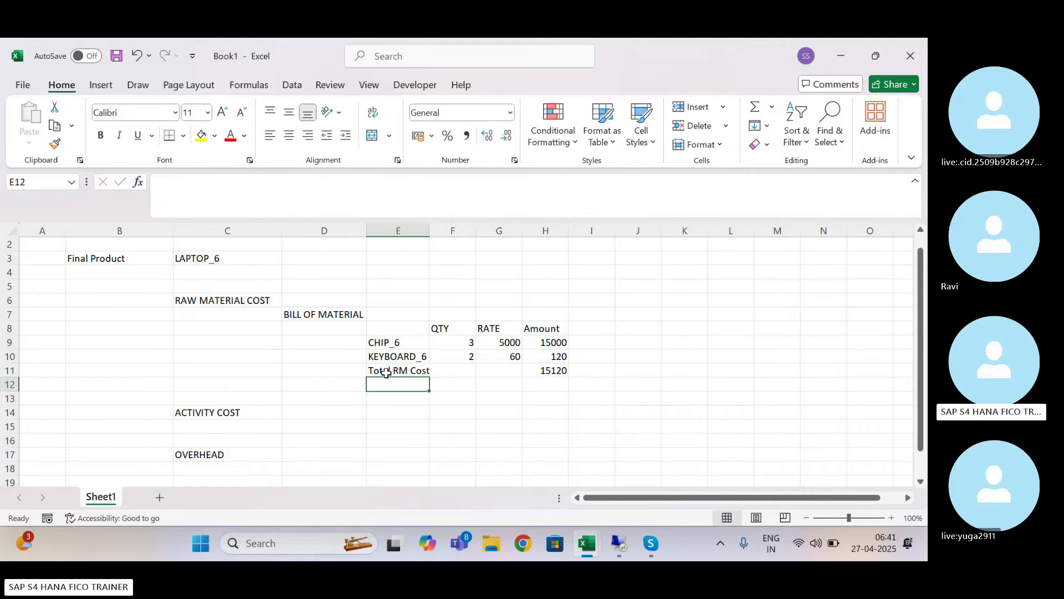
{"action": "left_click", "coordinate": [543, 374]}
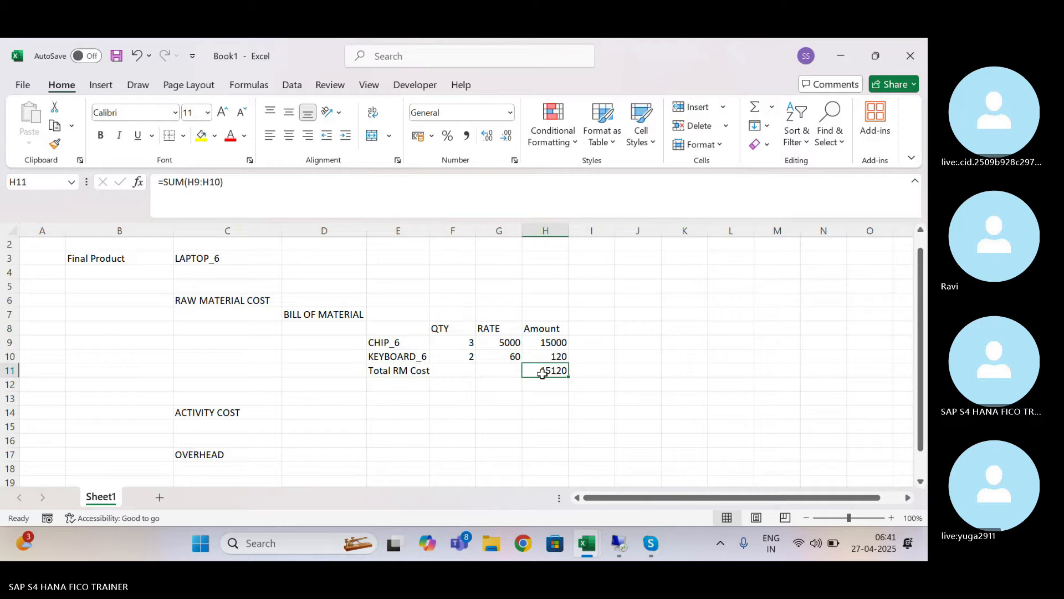
{"action": "key", "text": "ctrl+b"}
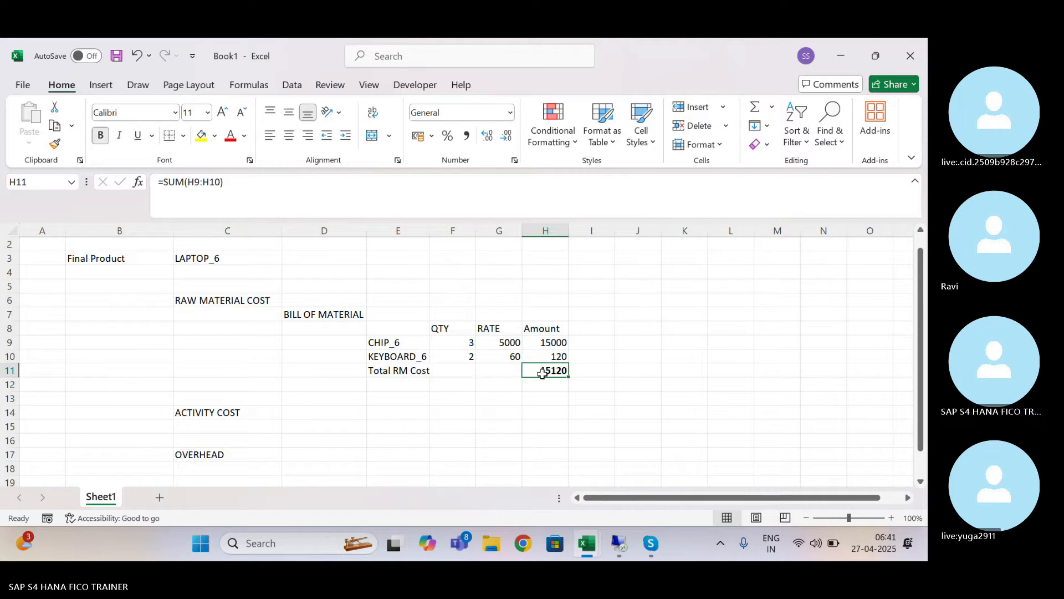
Step: Move the ACTIVITY COST heading up one row to cell C13
{"action": "left_click", "coordinate": [221, 413]}
{"action": "key", "text": "ctrl+x"}
{"action": "key", "text": "Up"}
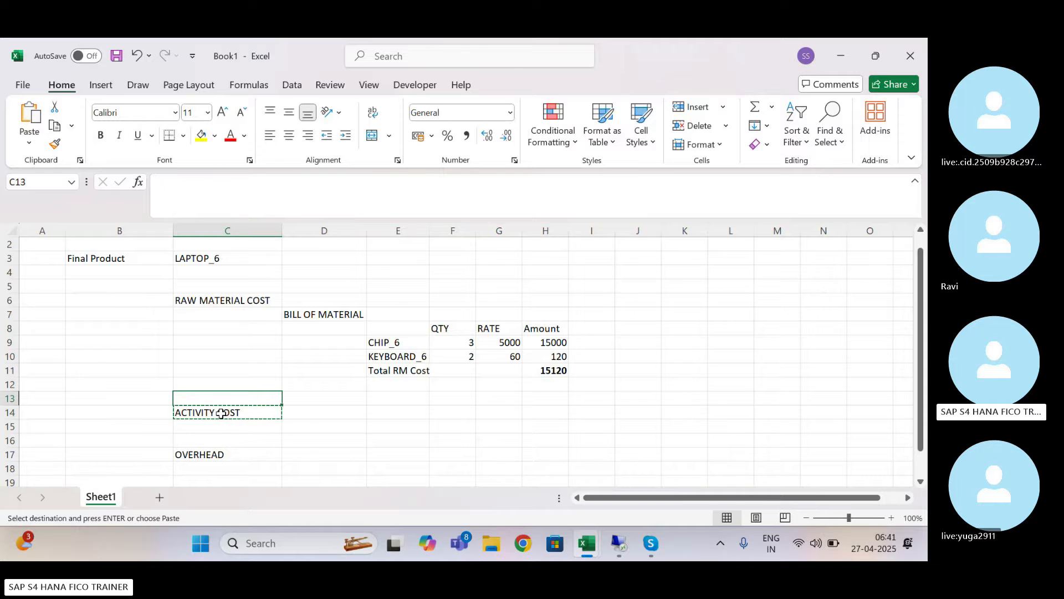
{"action": "key", "text": "ctrl+v"}
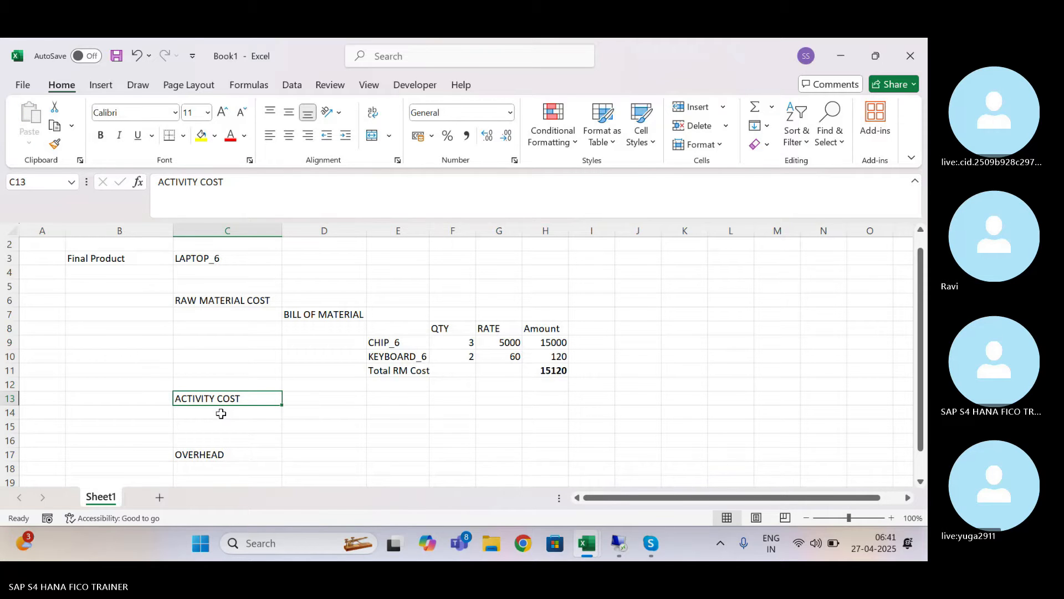
{"action": "key", "text": "ctrl+s"}
{"action": "key", "text": "Escape"}
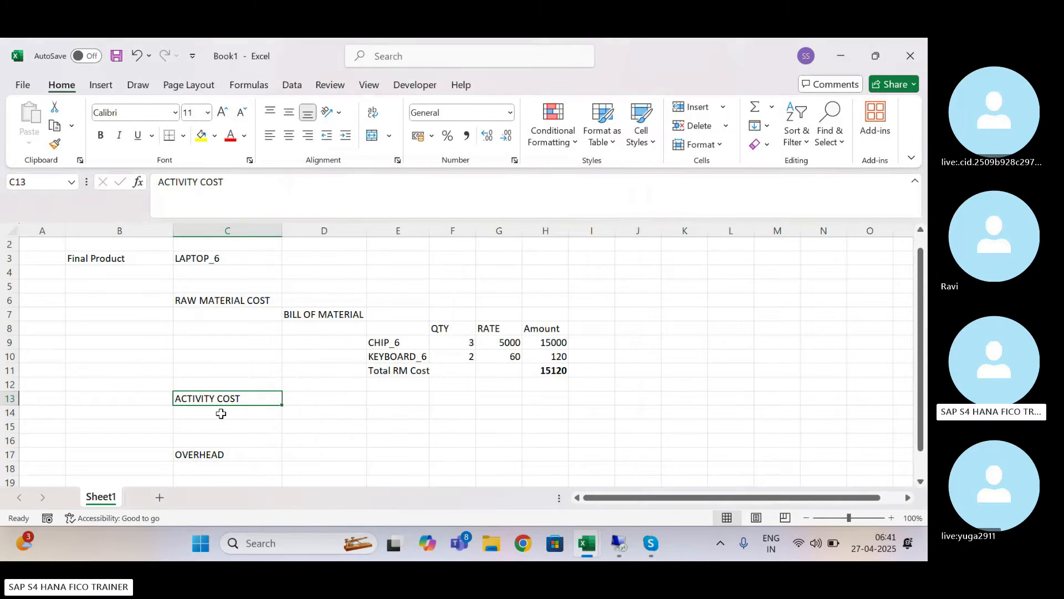
Step: Enter the subheading ROUTING in cell D14 under ACTIVITY COST
{"action": "key", "text": "Right"}
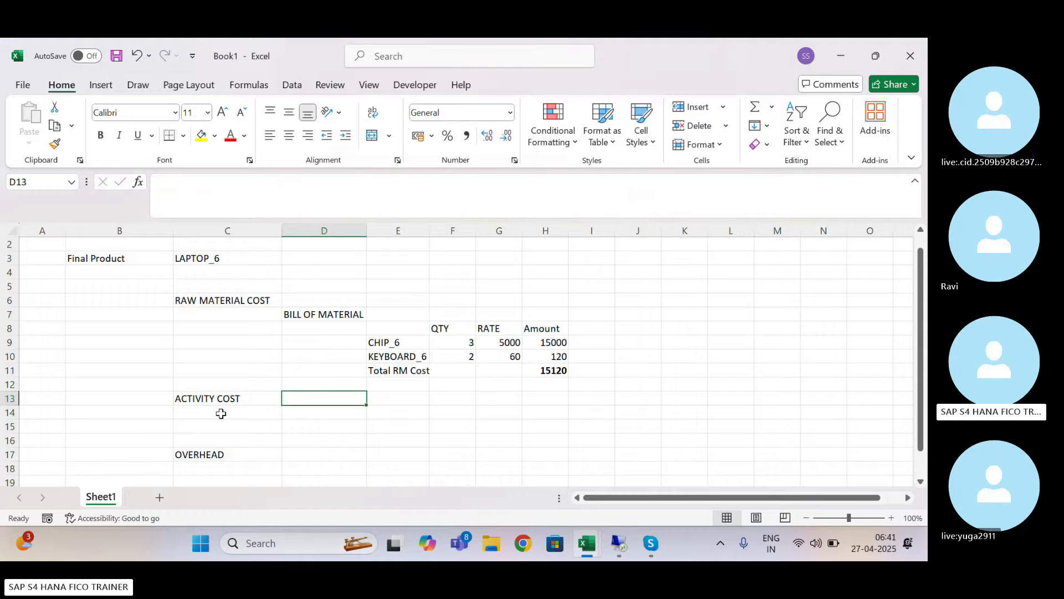
{"action": "left_click", "coordinate": [222, 399]}
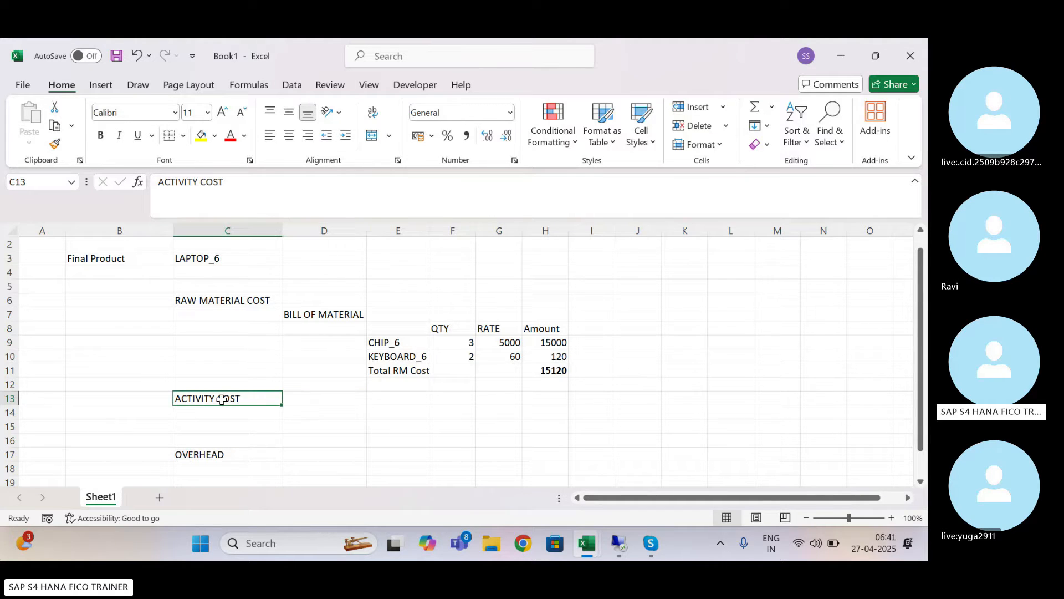
{"action": "left_click", "coordinate": [312, 399]}
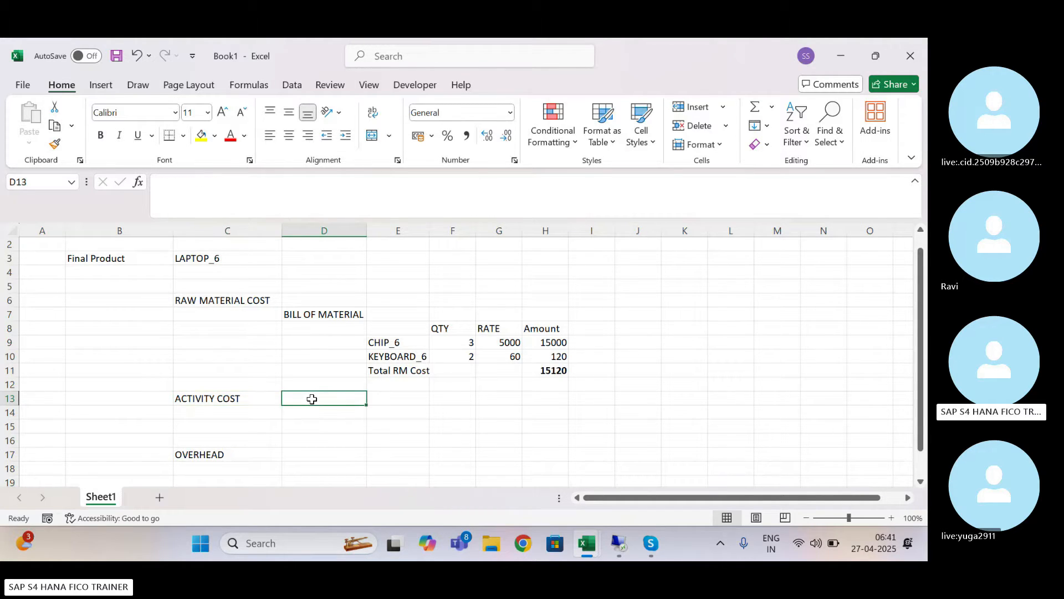
{"action": "key", "text": "Return"}
{"action": "type", "text": "R"}
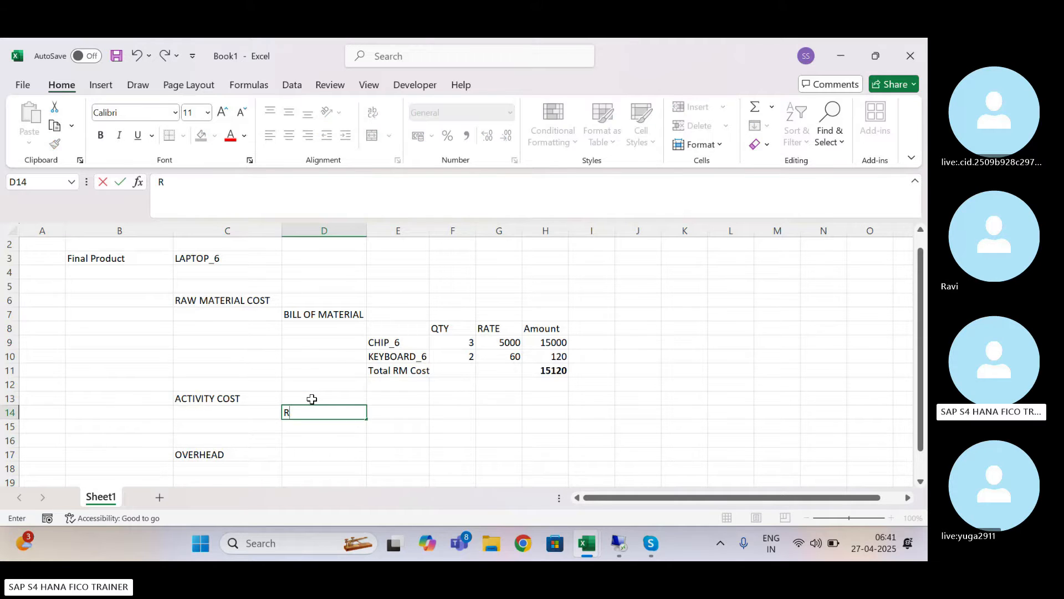
{"action": "type", "text": "OUTING"}
{"action": "key", "text": "Return"}
{"action": "key", "text": "Up"}
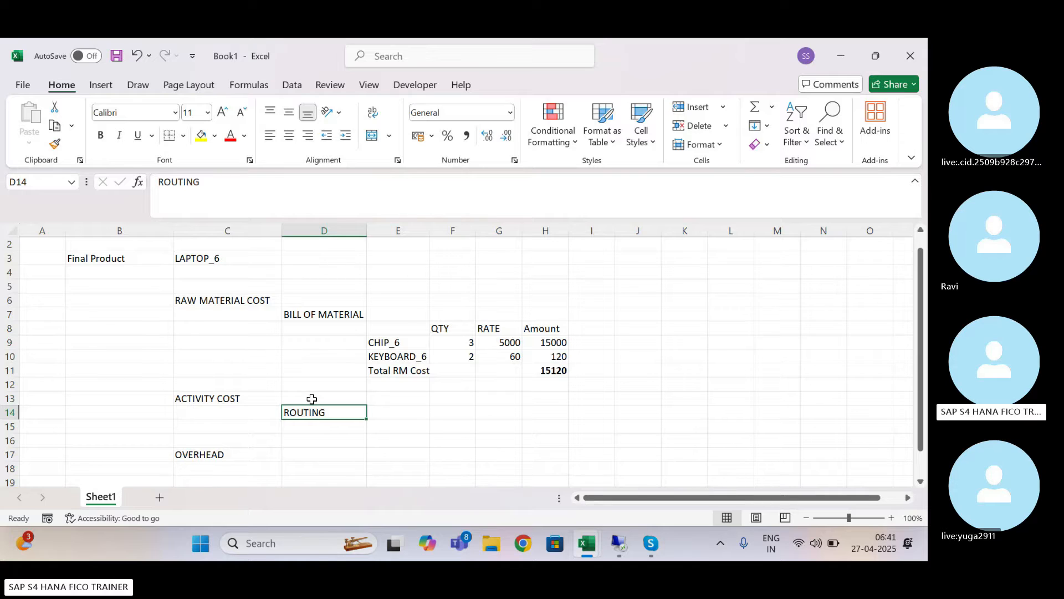
{"action": "left_click", "coordinate": [202, 262]}
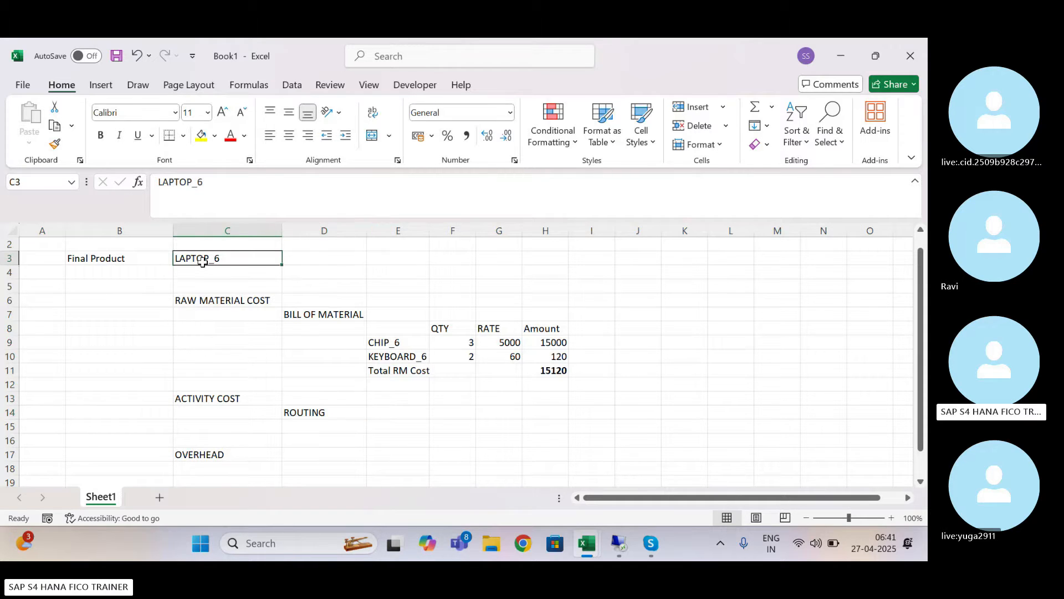
{"action": "left_click", "coordinate": [323, 426]}
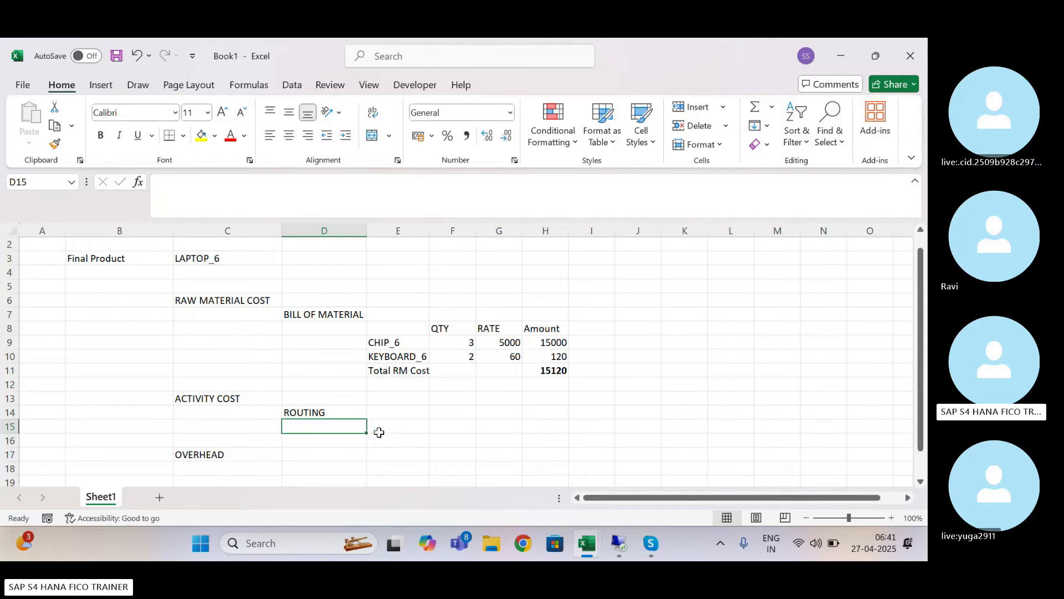
{"action": "left_click", "coordinate": [399, 428]}
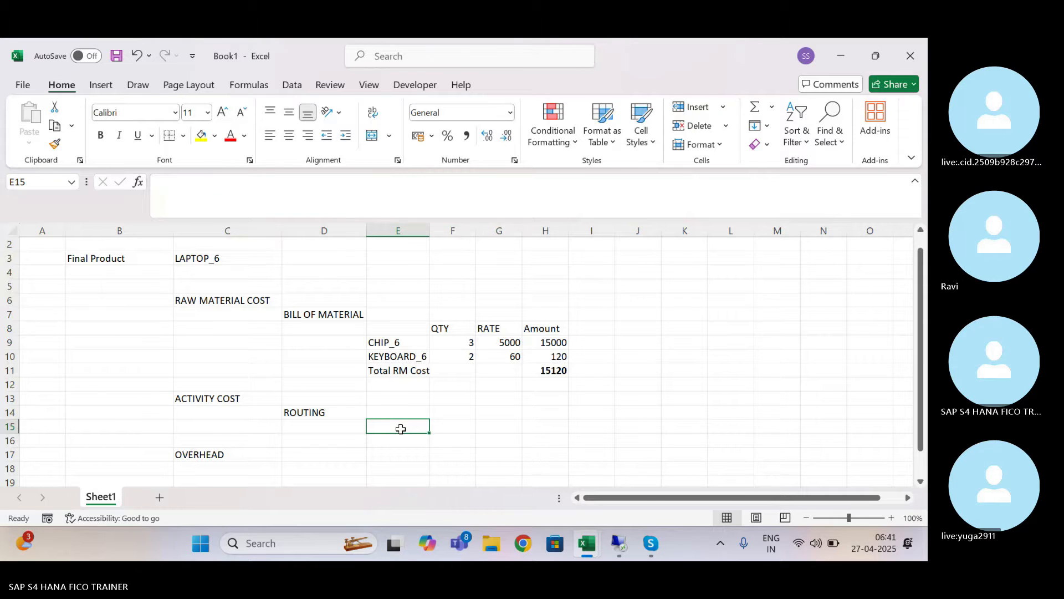
{"action": "left_click", "coordinate": [453, 415]}
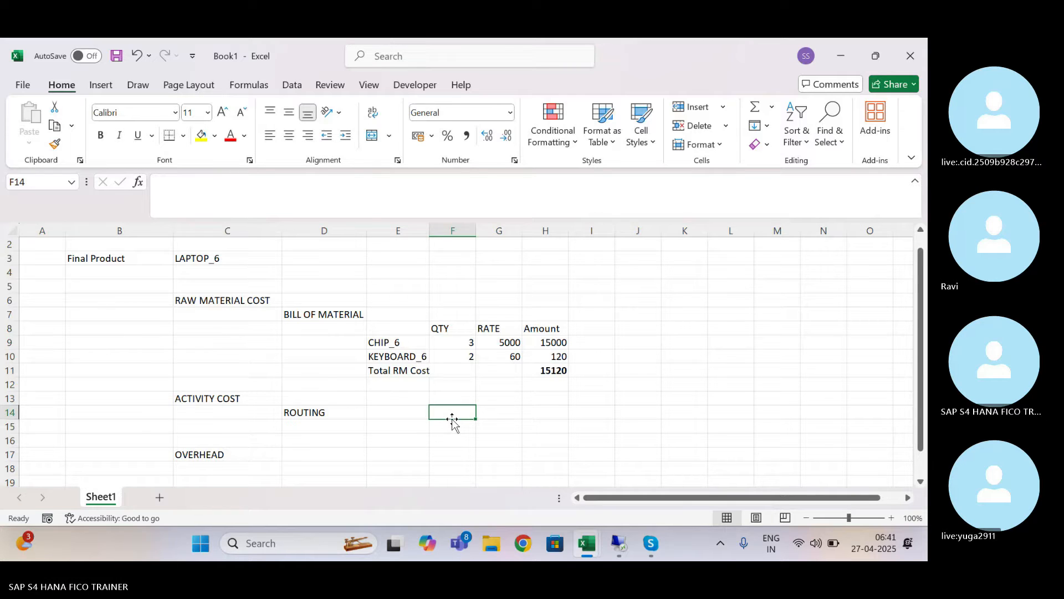
{"action": "left_click", "coordinate": [319, 416]}
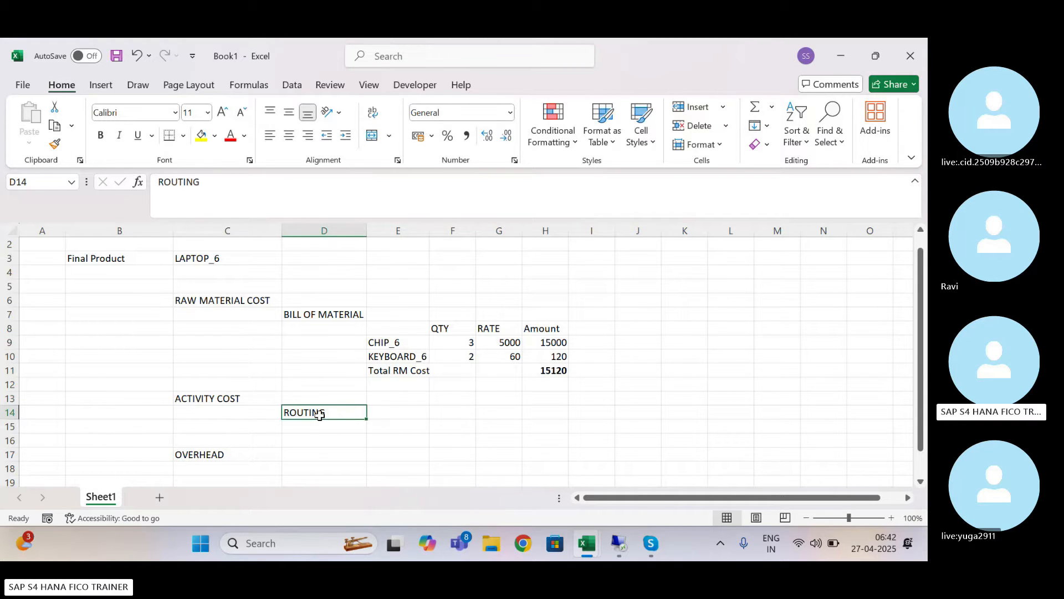
{"action": "left_click", "coordinate": [460, 419]}
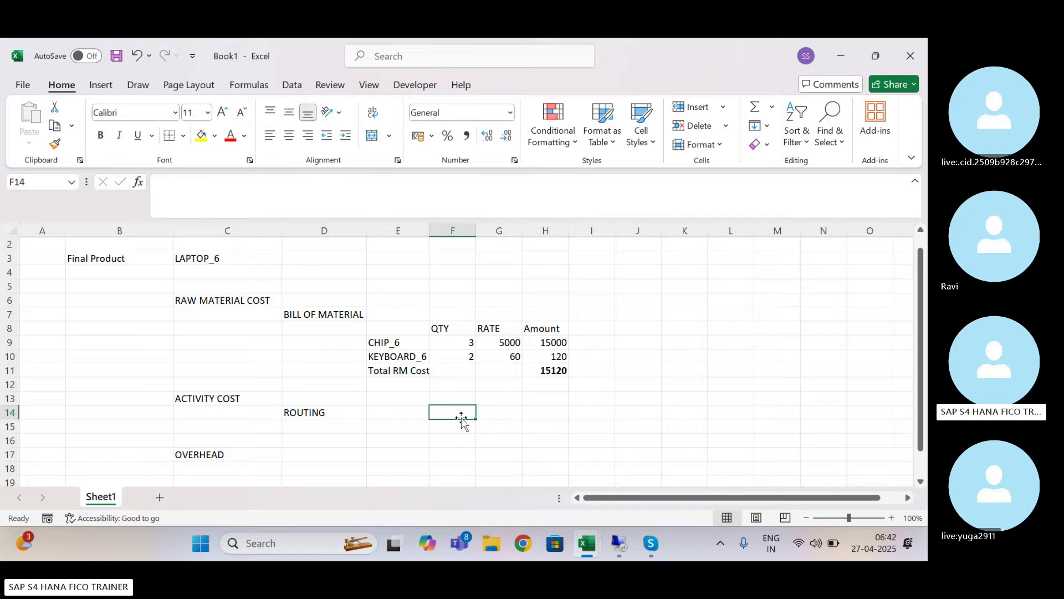
{"action": "left_click", "coordinate": [328, 426]}
{"action": "left_click", "coordinate": [331, 413]}
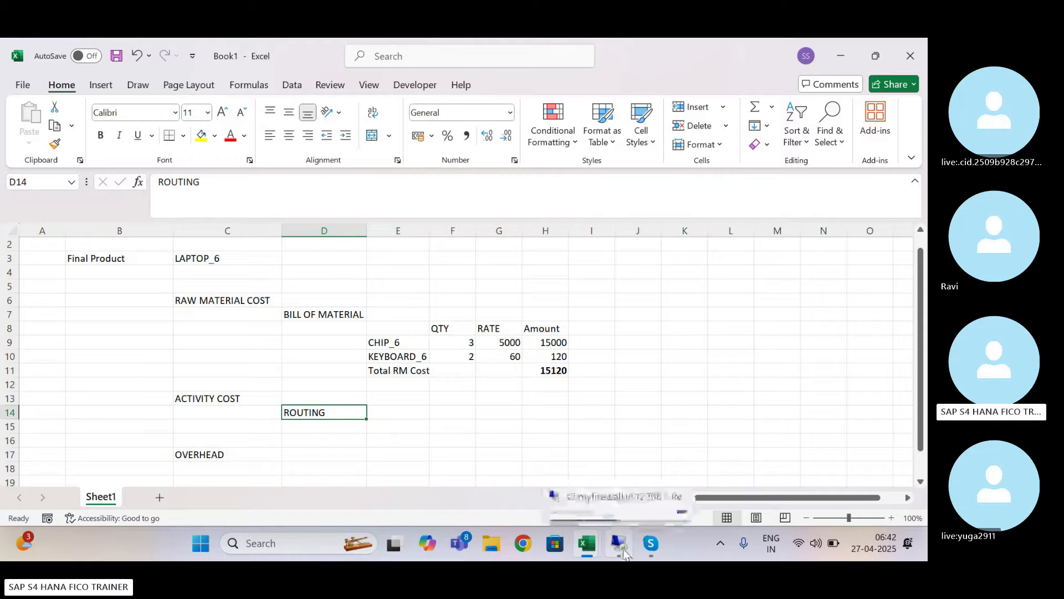
Step: Switch to the SAP session, leave the KEYBOARD_6 material display, and run transaction CA03 to display a routing
{"action": "left_click", "coordinate": [622, 547]}
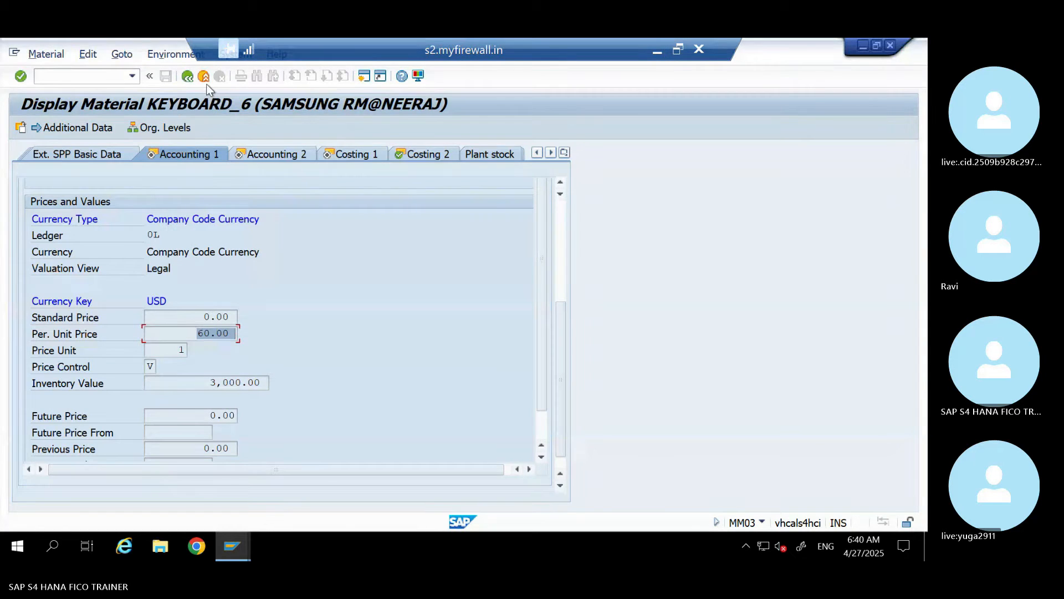
{"action": "left_click", "coordinate": [204, 76]}
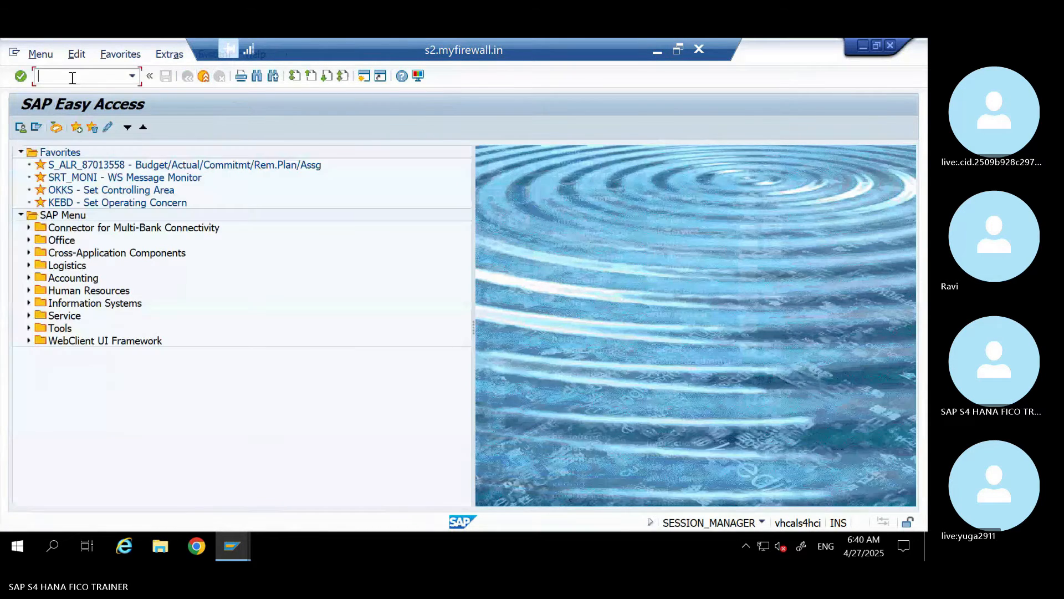
{"action": "left_click", "coordinate": [72, 77]}
{"action": "type", "text": "C"}
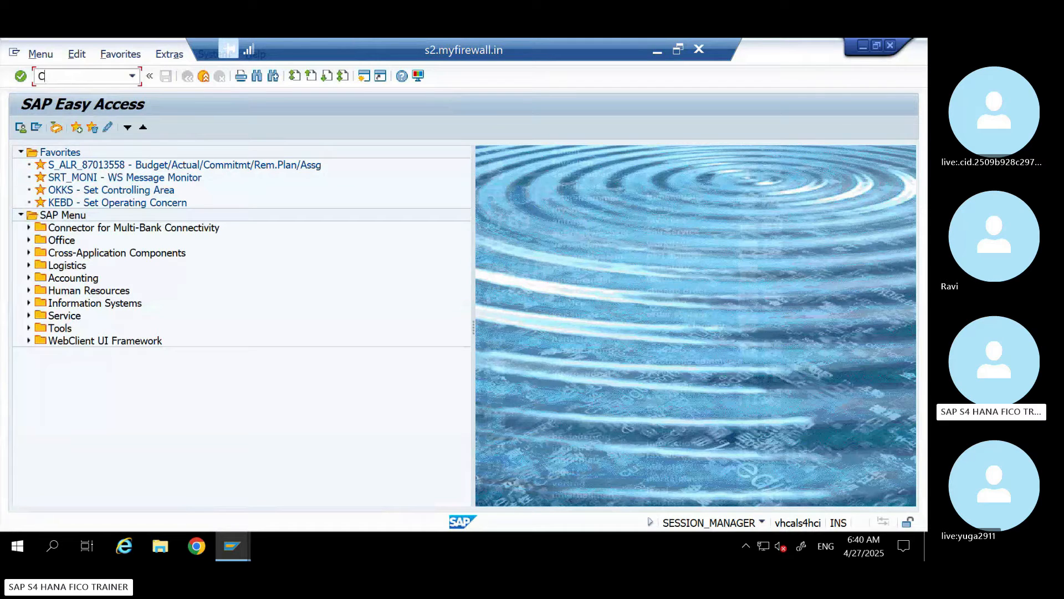
{"action": "type", "text": "A03"}
{"action": "key", "text": "Return"}
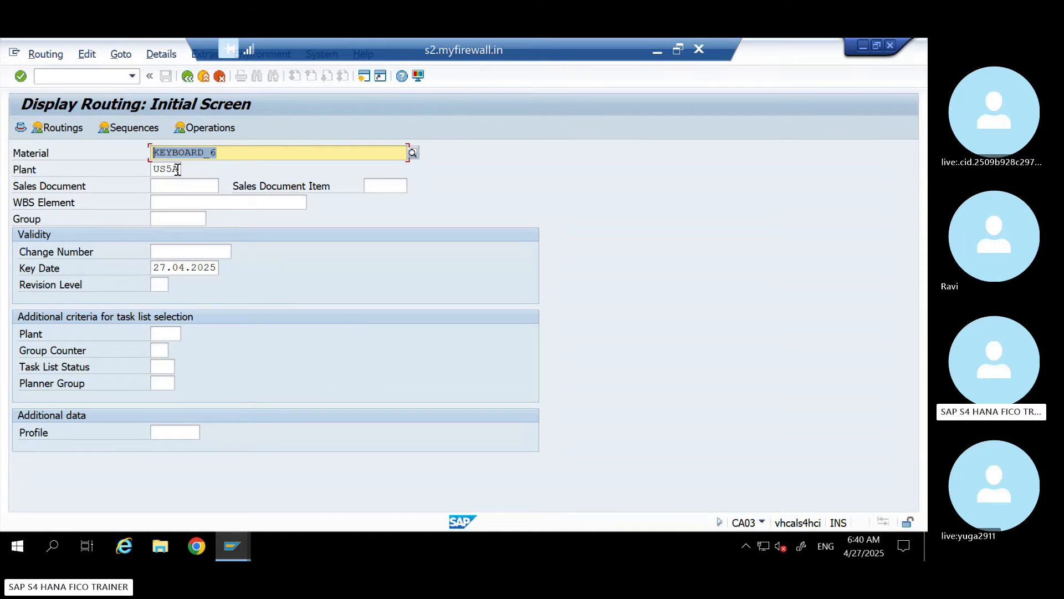
Step: Display the routing of material LAPTOP_6 in plant US5A and open the details of operation 0010
{"action": "key", "text": "Return"}
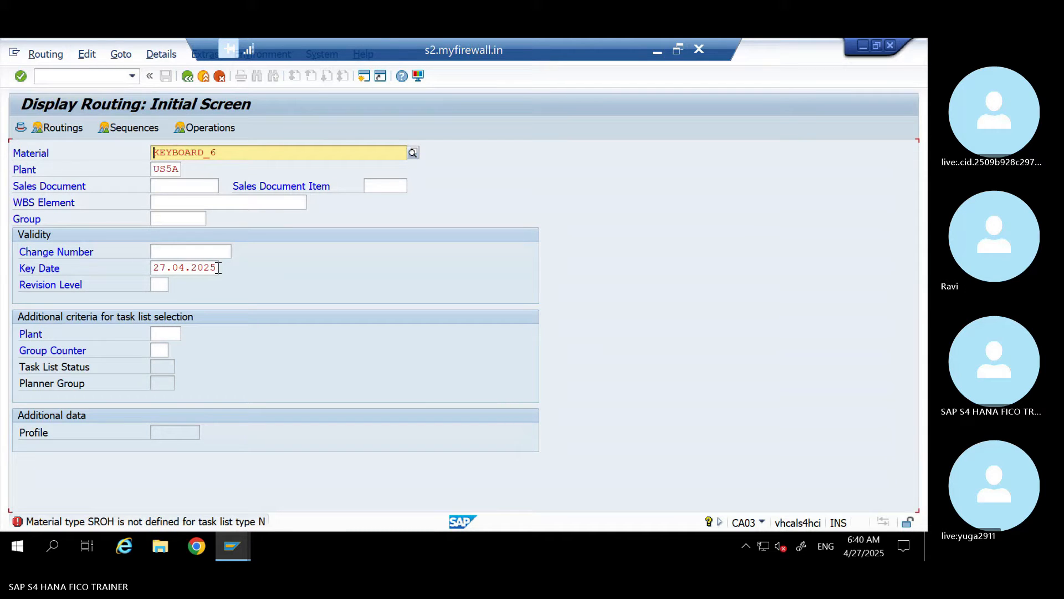
{"action": "key", "text": "shift+End"}
{"action": "key", "text": "Delete"}
{"action": "type", "text": "L"}
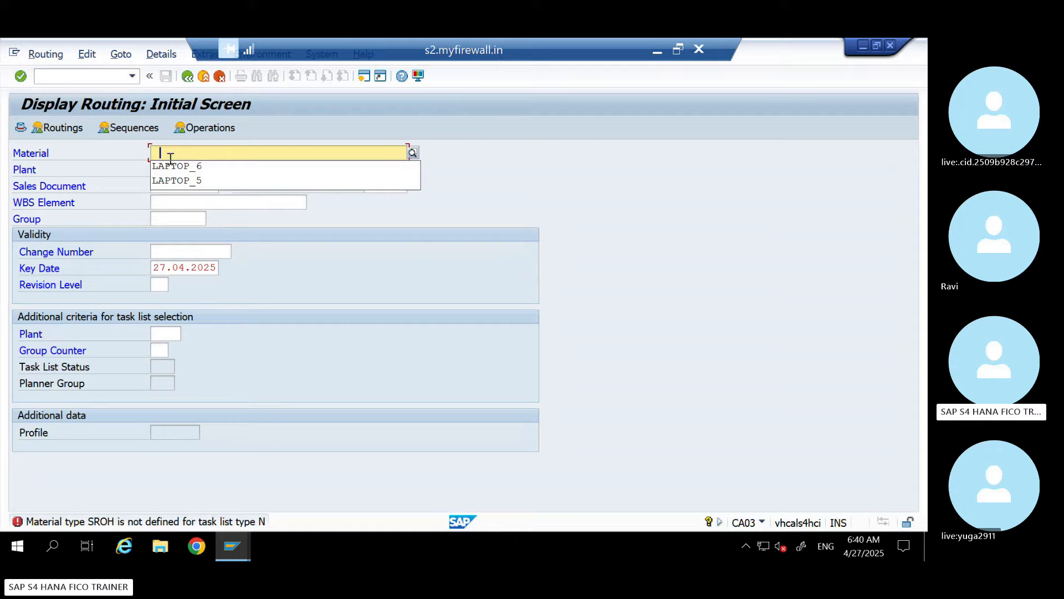
{"action": "left_click", "coordinate": [184, 165]}
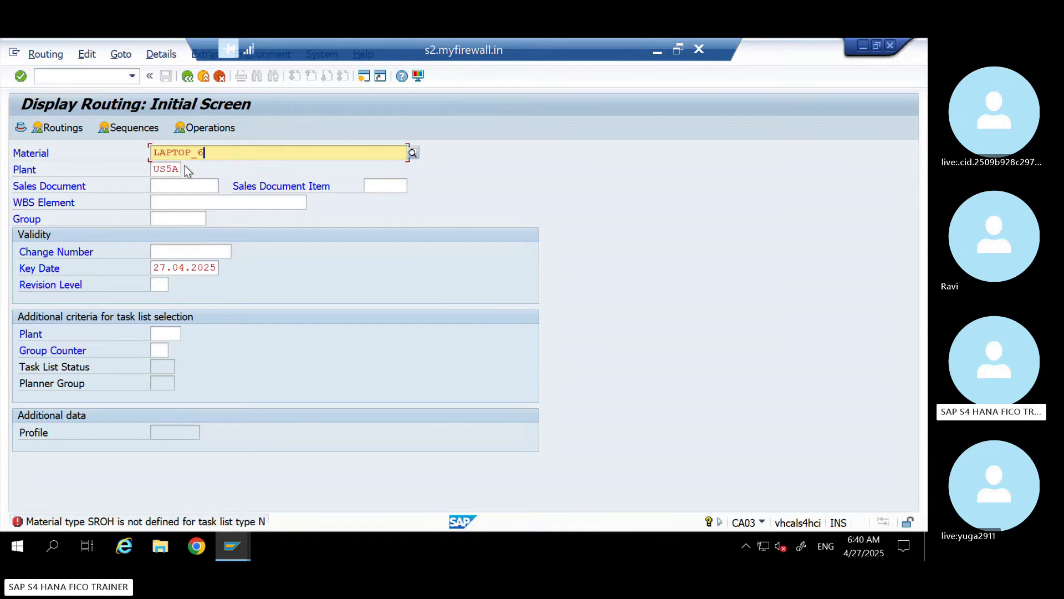
{"action": "key", "text": "Return"}
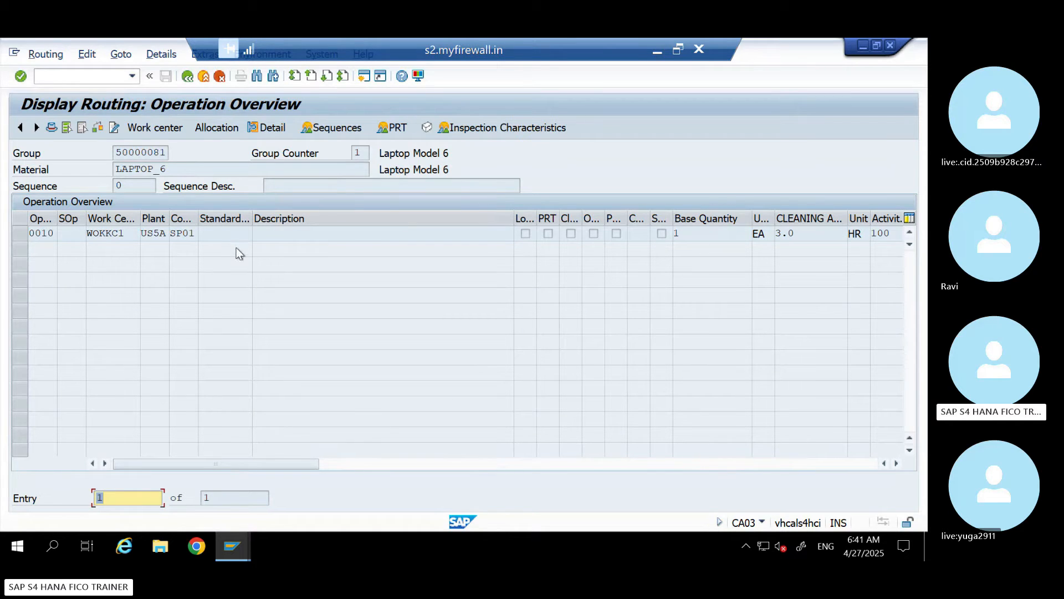
{"action": "left_click", "coordinate": [304, 236]}
{"action": "double_click", "coordinate": [304, 236]}
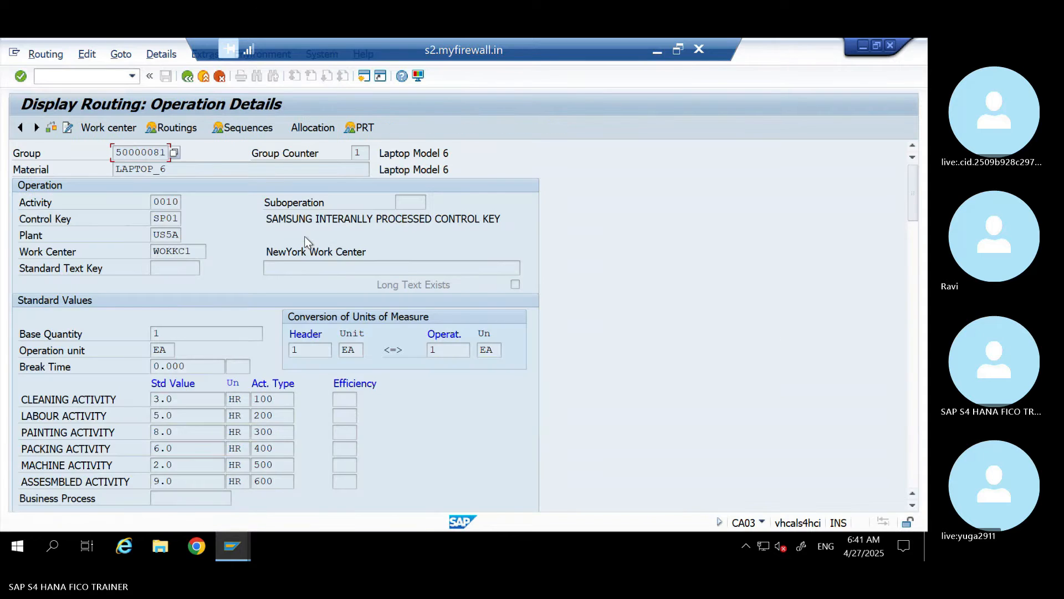
Step: Examine the routing operation's material, base quantity, six activities with their standard values, and work center
{"action": "left_click_drag", "start_coordinate": [171, 168], "coordinate": [49, 168]}
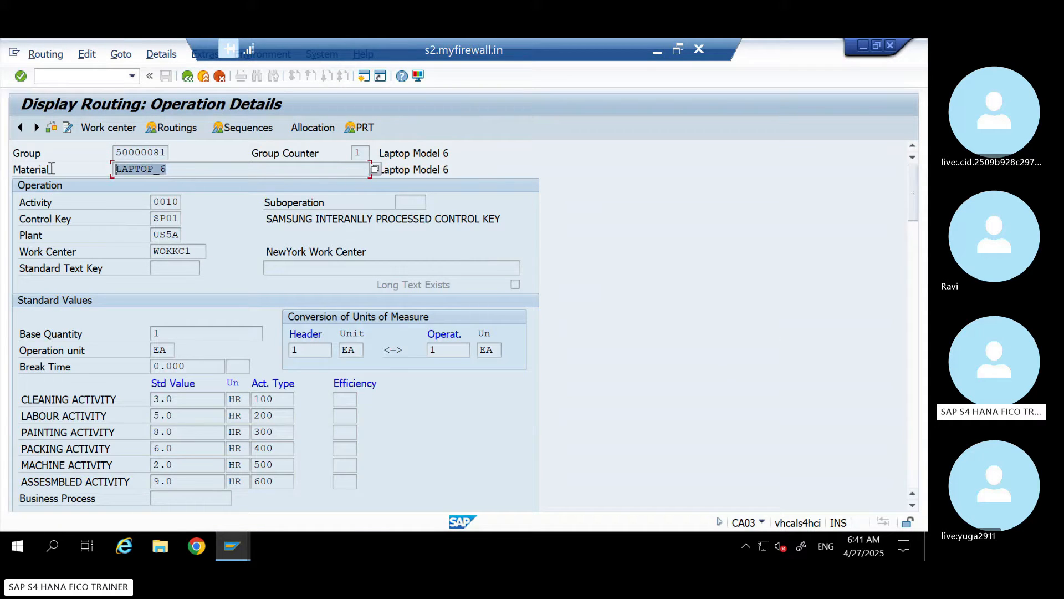
{"action": "left_click", "coordinate": [158, 333]}
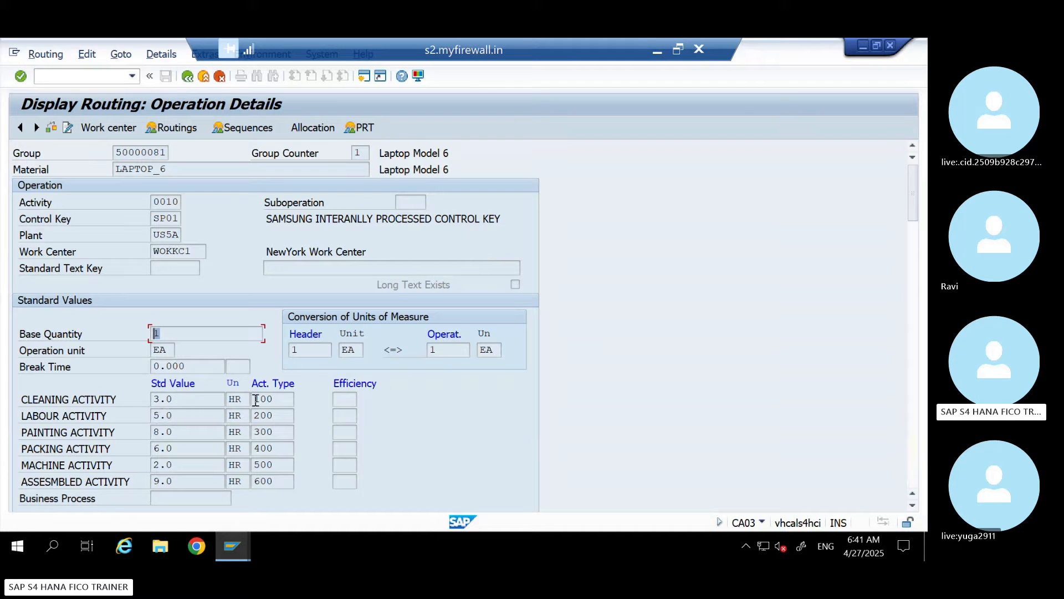
{"action": "left_click_drag", "start_coordinate": [121, 397], "coordinate": [22, 400]}
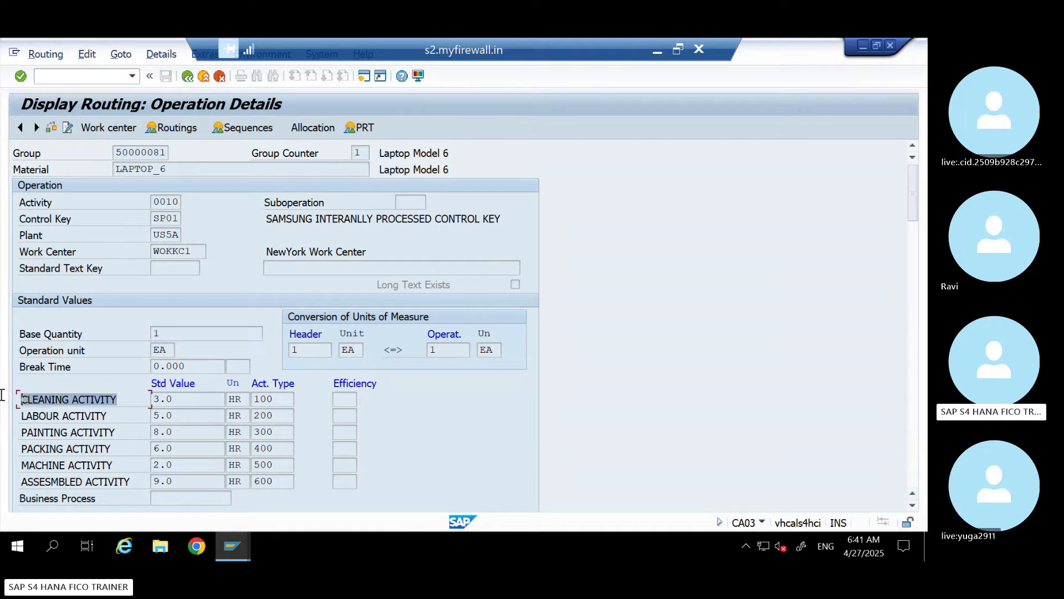
{"action": "left_click_drag", "start_coordinate": [104, 420], "coordinate": [7, 413]}
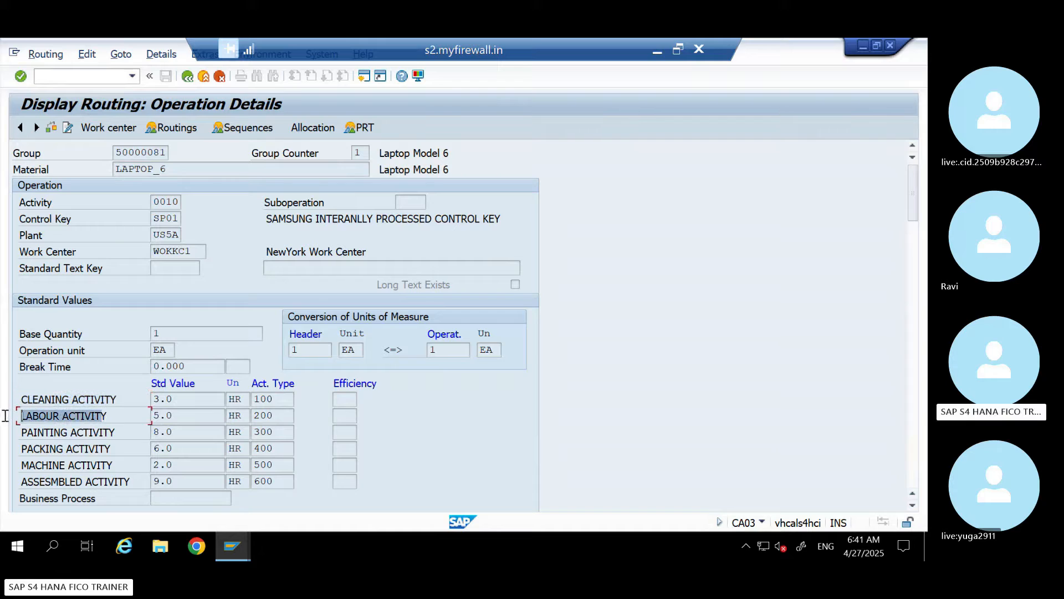
{"action": "left_click_drag", "start_coordinate": [117, 433], "coordinate": [16, 432]}
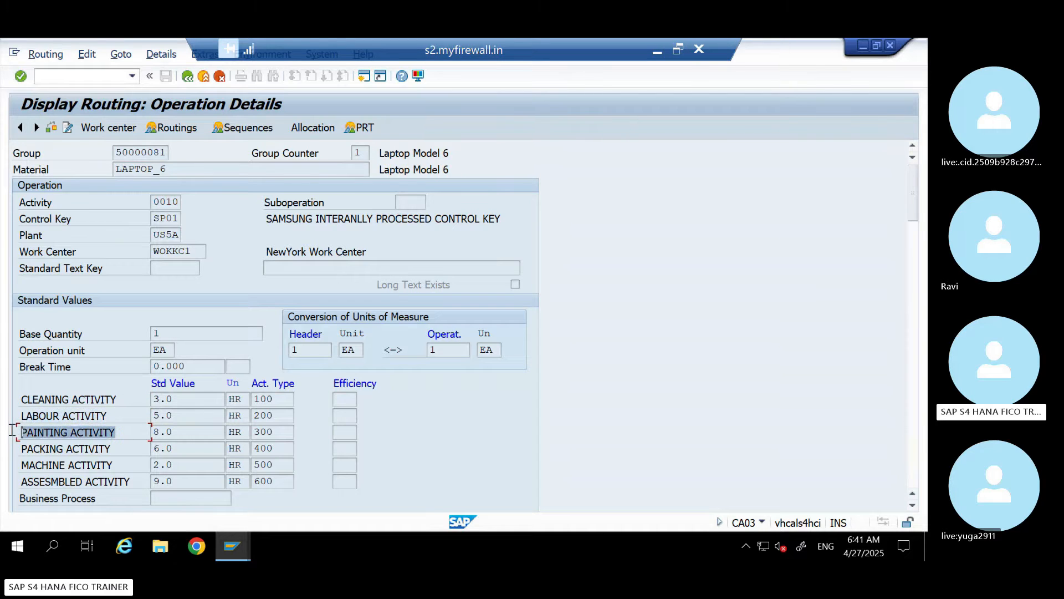
{"action": "left_click_drag", "start_coordinate": [112, 448], "coordinate": [7, 450]}
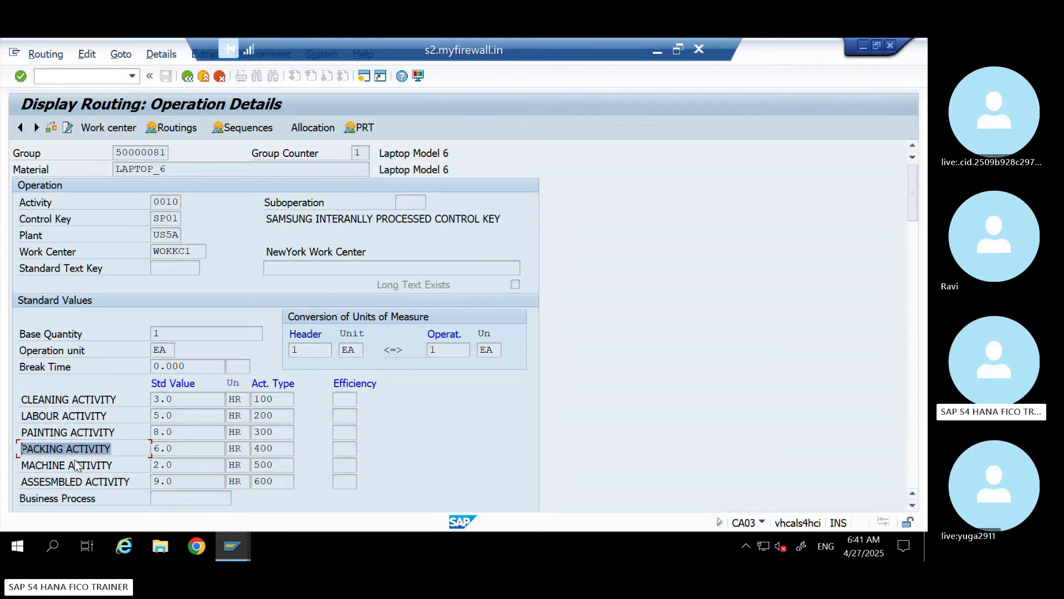
{"action": "left_click_drag", "start_coordinate": [112, 465], "coordinate": [7, 469]}
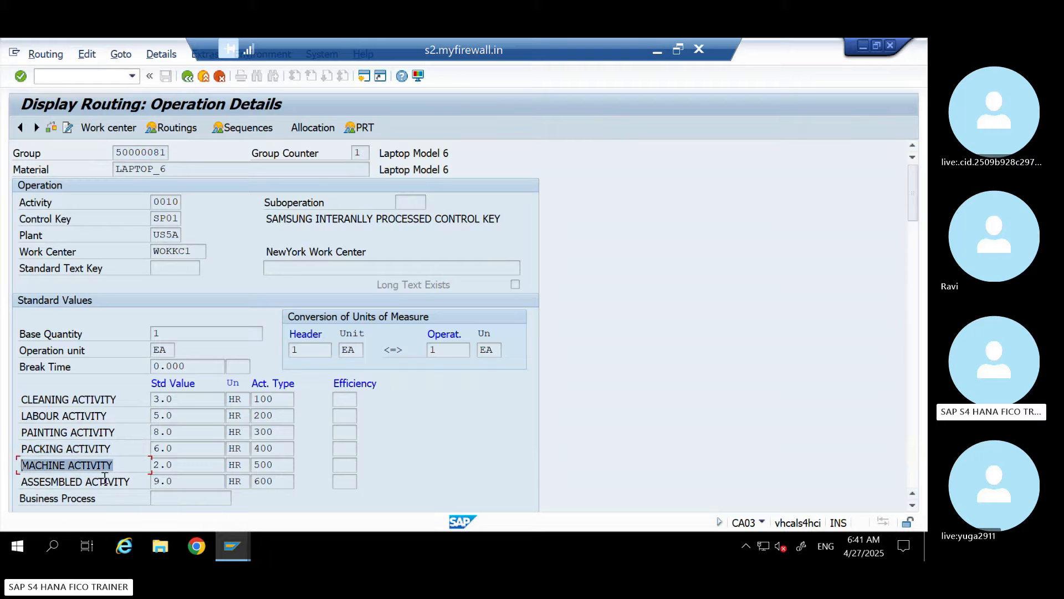
{"action": "left_click_drag", "start_coordinate": [134, 481], "coordinate": [3, 482]}
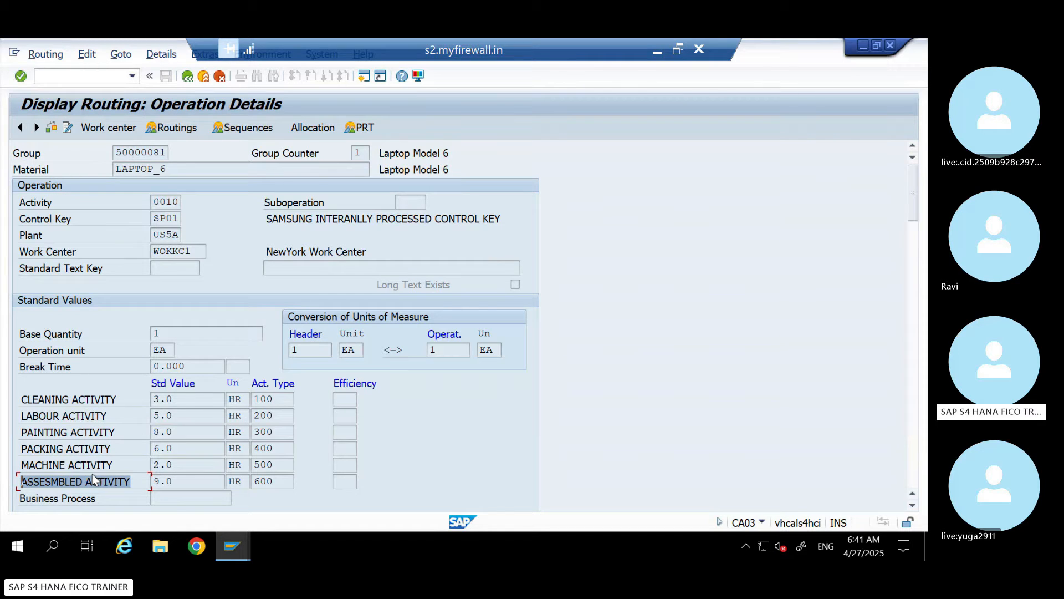
{"action": "left_click", "coordinate": [197, 250]}
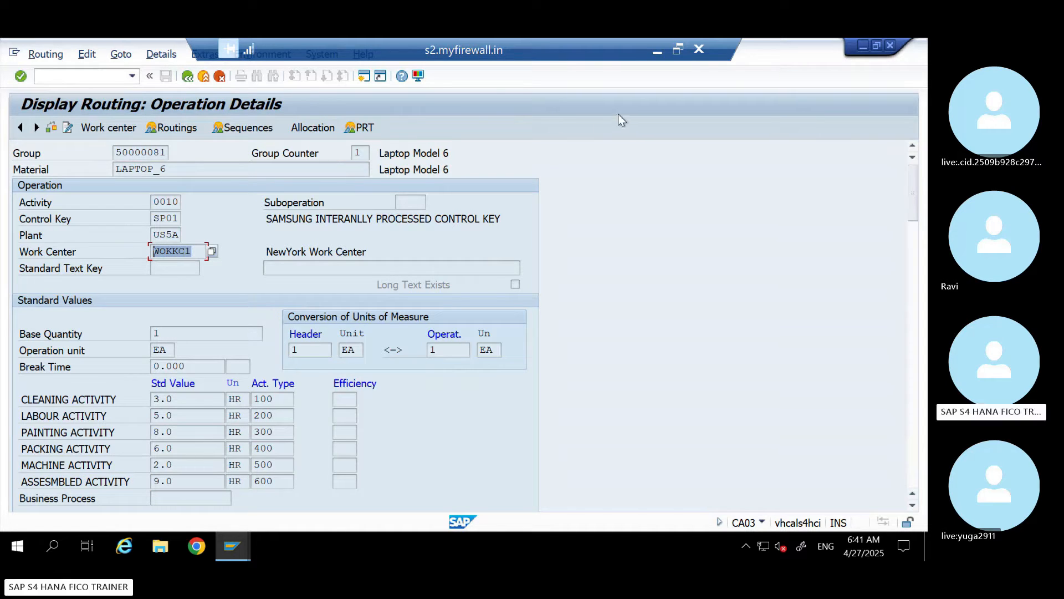
{"action": "left_click", "coordinate": [656, 50]}
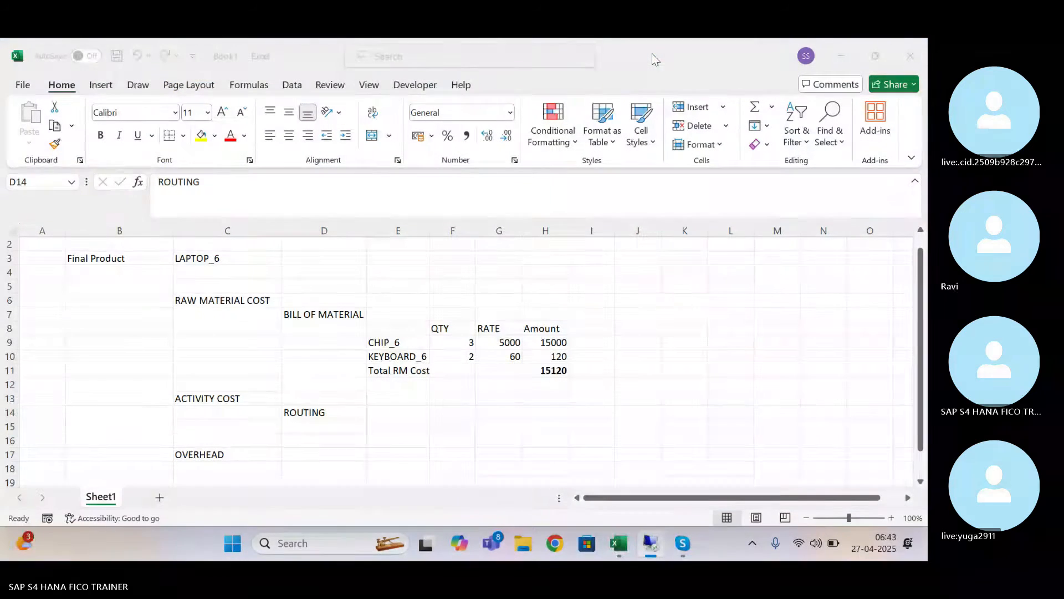
{"action": "left_click", "coordinate": [619, 544]}
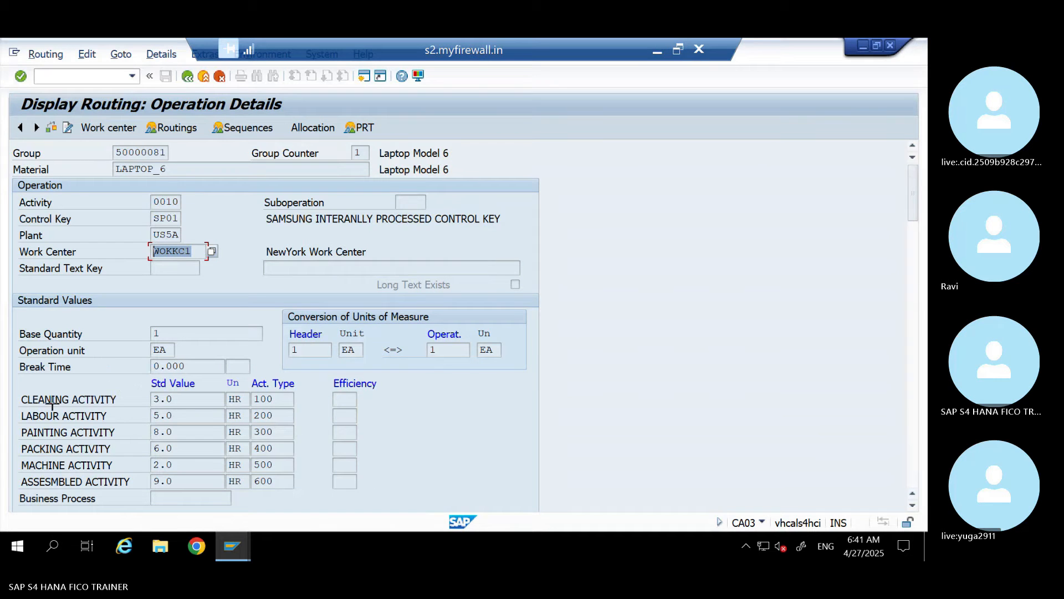
Step: Copy the six activity names from the SAP routing's standard values into the Excel sheet starting at cell E15
{"action": "left_click_drag", "start_coordinate": [18, 395], "coordinate": [132, 481]}
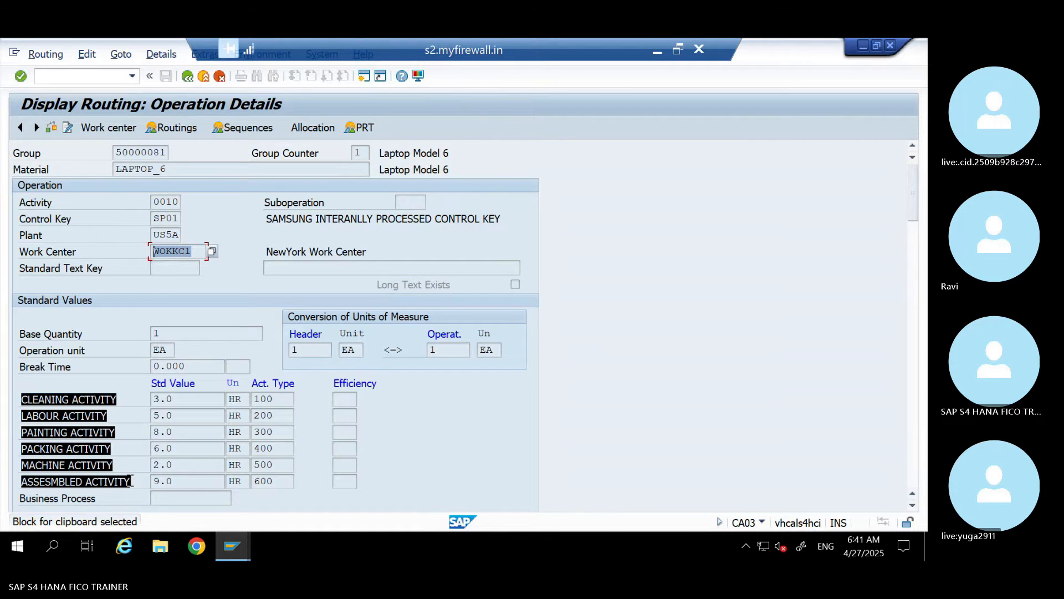
{"action": "key", "text": "ctrl+c"}
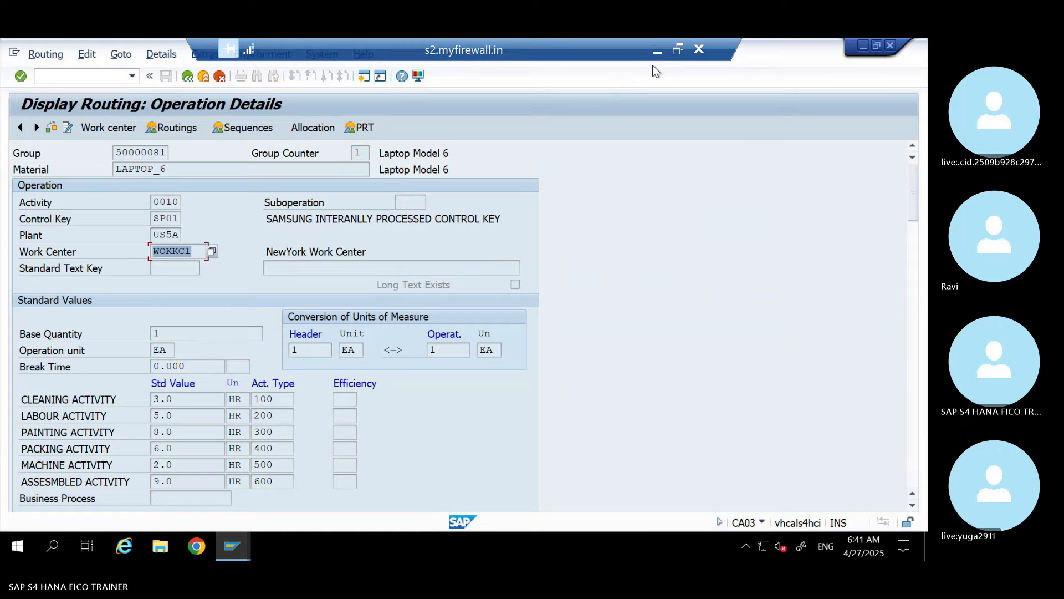
{"action": "left_click", "coordinate": [658, 51]}
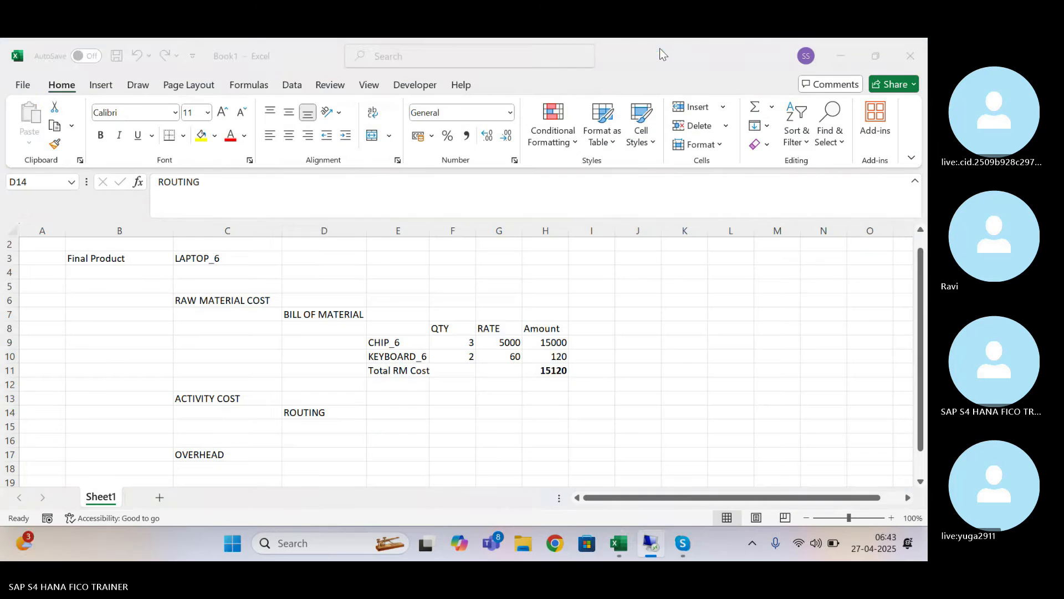
{"action": "left_click", "coordinate": [390, 424]}
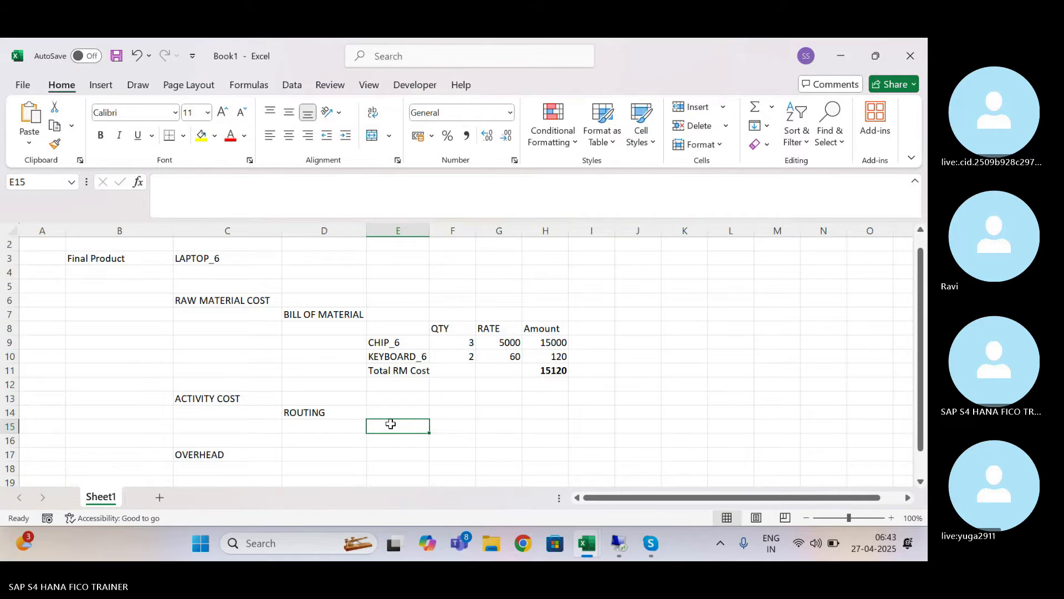
{"action": "key", "text": "ctrl+v"}
Step: Move the OVERHEAD heading down to cell C23 and widen column E to fit the activity names
{"action": "left_click", "coordinate": [217, 453]}
{"action": "key", "text": "ctrl+c"}
{"action": "key", "text": "Down"}
{"action": "key", "text": "Down"}
{"action": "key", "text": "Down"}
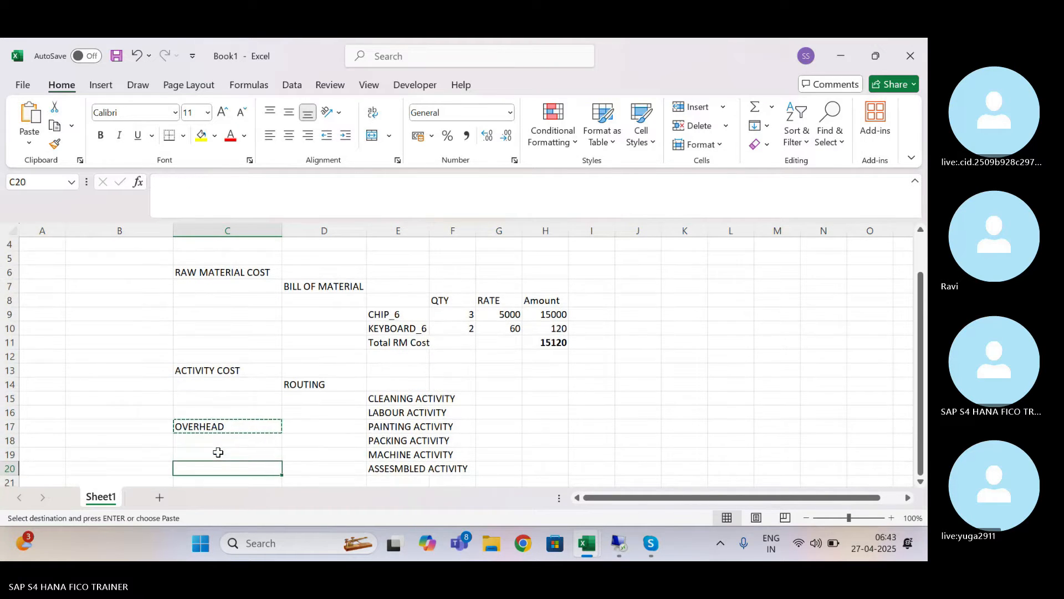
{"action": "key", "text": "Down"}
{"action": "key", "text": "Down"}
{"action": "key", "text": "Down"}
{"action": "key", "text": "Return"}
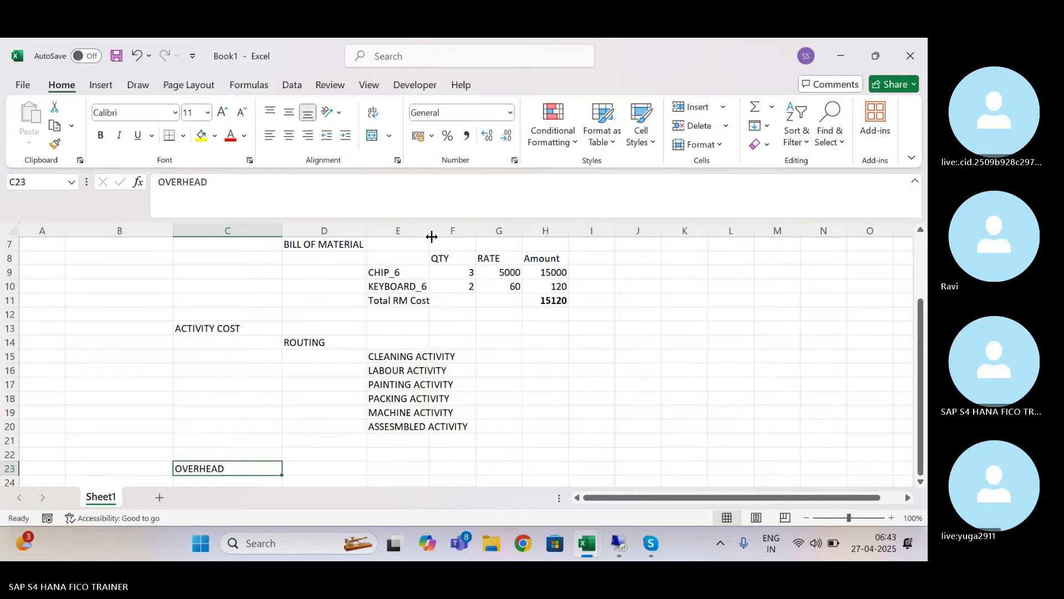
{"action": "left_click_drag", "start_coordinate": [432, 230], "coordinate": [472, 231]}
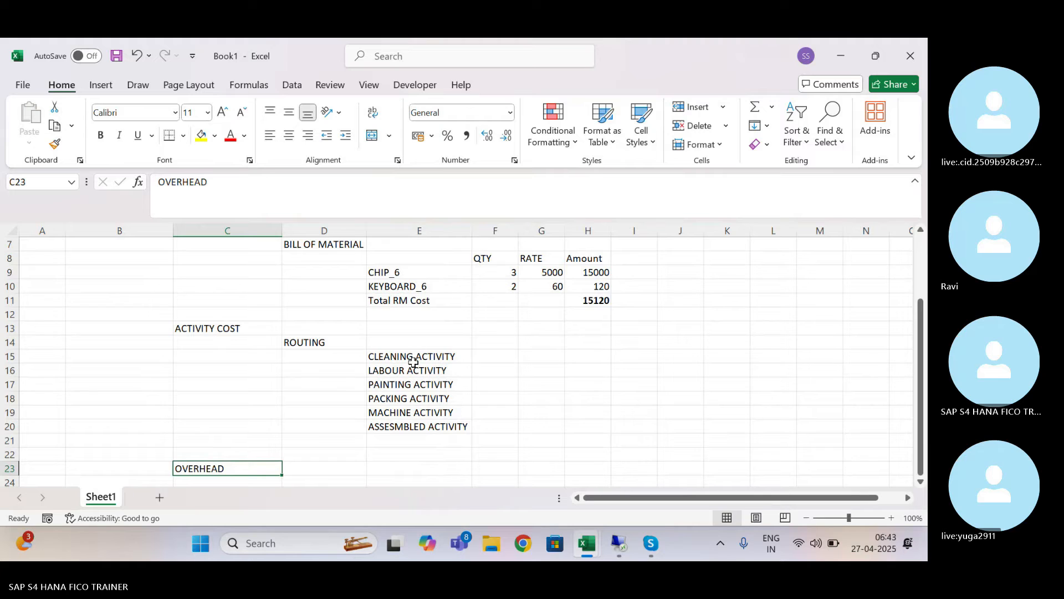
Step: Append the activity types to the first two names: CLEANING ACTIVITY - 100 in E15 and LABOUR ACTIVITY - 200 in E16
{"action": "left_click", "coordinate": [413, 361]}
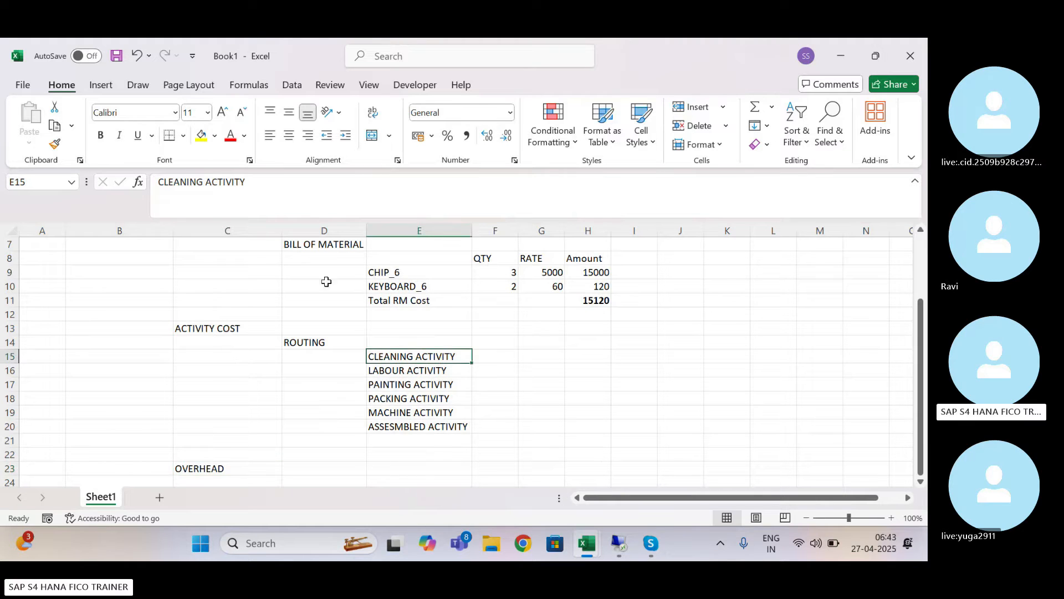
{"action": "left_click", "coordinate": [267, 190]}
{"action": "type", "text": "- 100"}
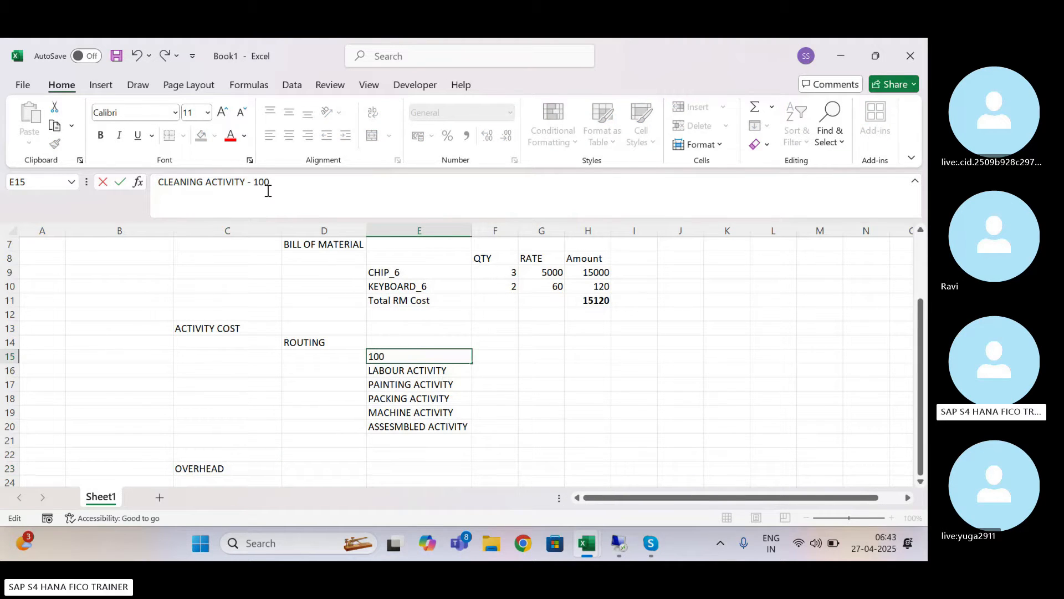
{"action": "key", "text": "Return"}
{"action": "type", "text": "- 200"}
{"action": "key", "text": "Return"}
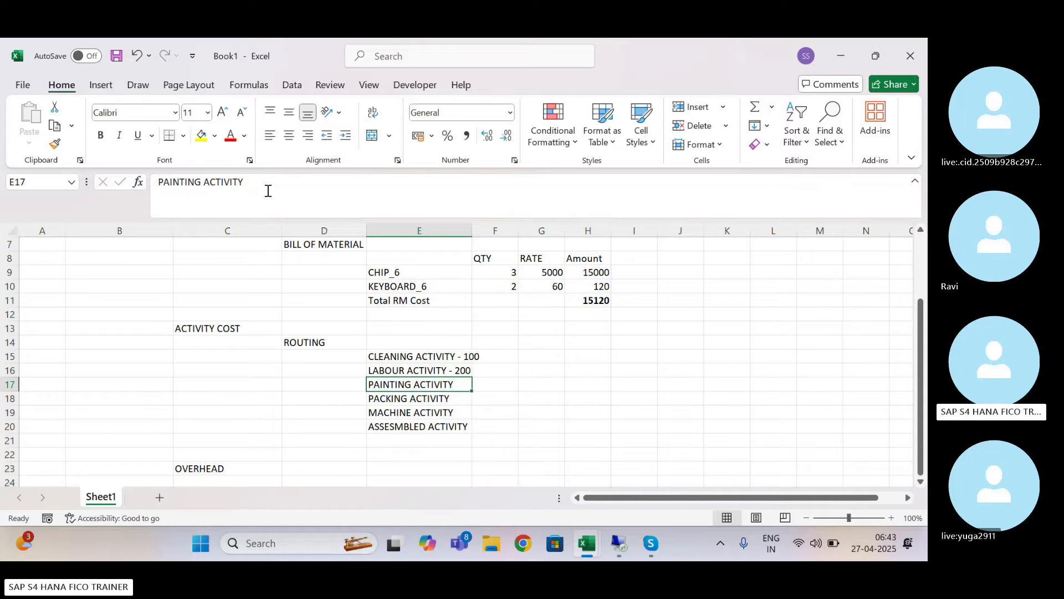
Step: Append -300 to PAINTING ACTIVITY in E17 and -400 to PACKING ACTIVITY in E18
{"action": "left_click", "coordinate": [267, 190]}
{"action": "type", "text": "-3 00"}
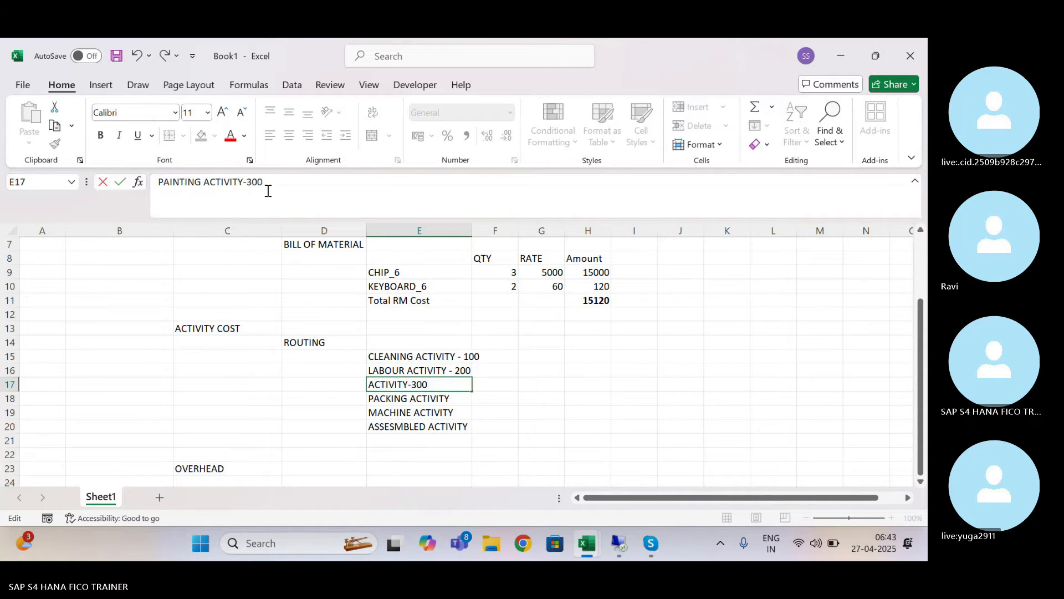
{"action": "key", "text": "Return"}
{"action": "left_click", "coordinate": [267, 191]}
{"action": "type", "text": "-400"}
{"action": "key", "text": "Return"}
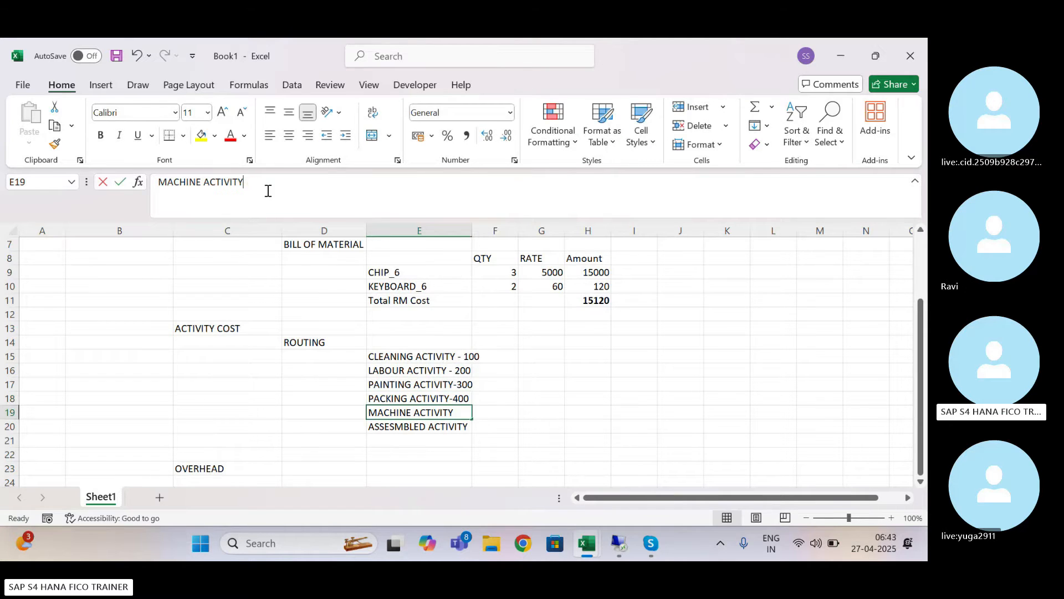
Step: Append -500 to MACHINE ACTIVITY in E19 and -600 to ASSESMBLED ACTIVITY in E20, and widen column E to fit
{"action": "left_click", "coordinate": [268, 191]}
{"action": "type", "text": "-500"}
{"action": "key", "text": "Return"}
{"action": "left_click", "coordinate": [268, 190]}
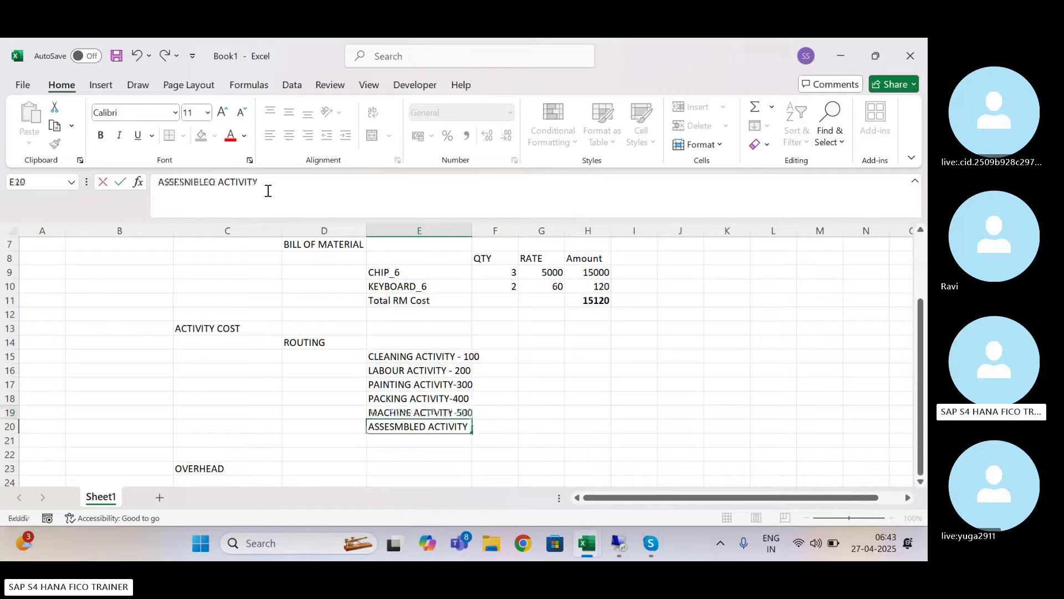
{"action": "key", "text": "Escape"}
{"action": "left_click", "coordinate": [268, 191]}
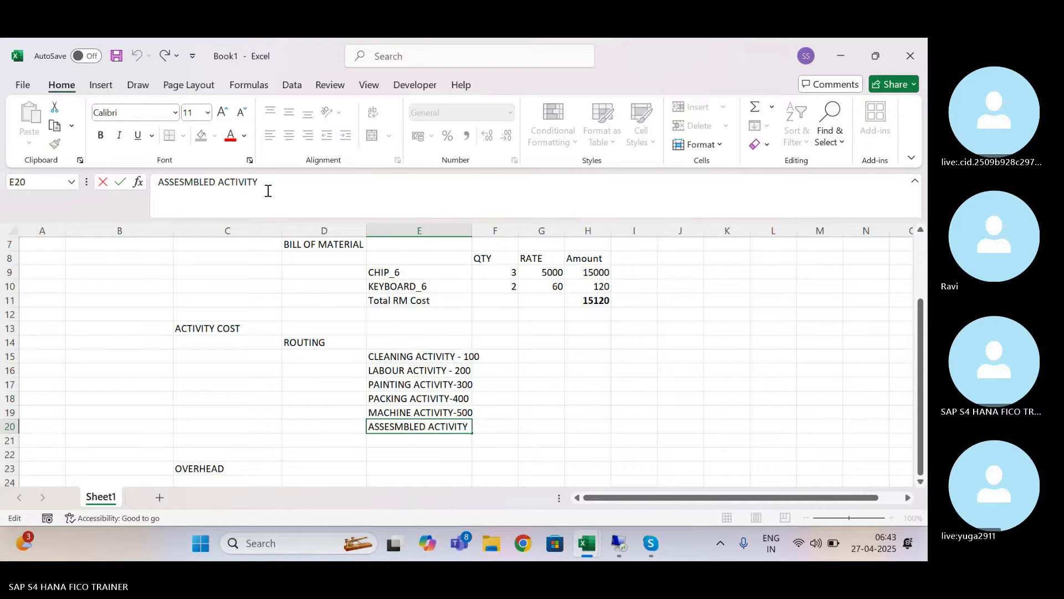
{"action": "type", "text": "-600"}
{"action": "key", "text": "Return"}
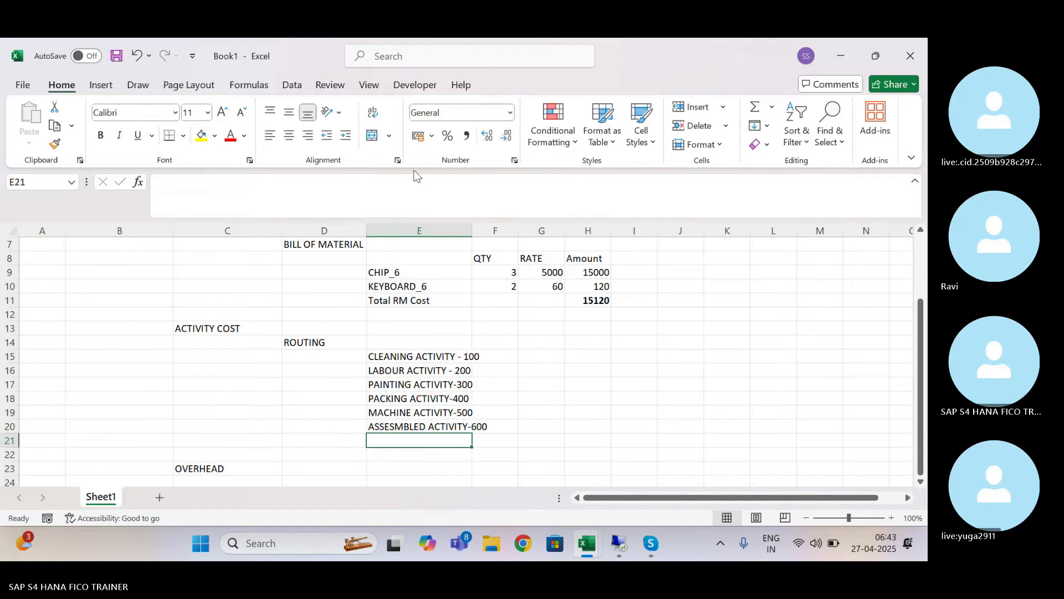
{"action": "left_click_drag", "start_coordinate": [468, 232], "coordinate": [504, 231]}
{"action": "left_click_drag", "start_coordinate": [438, 356], "coordinate": [432, 428]}
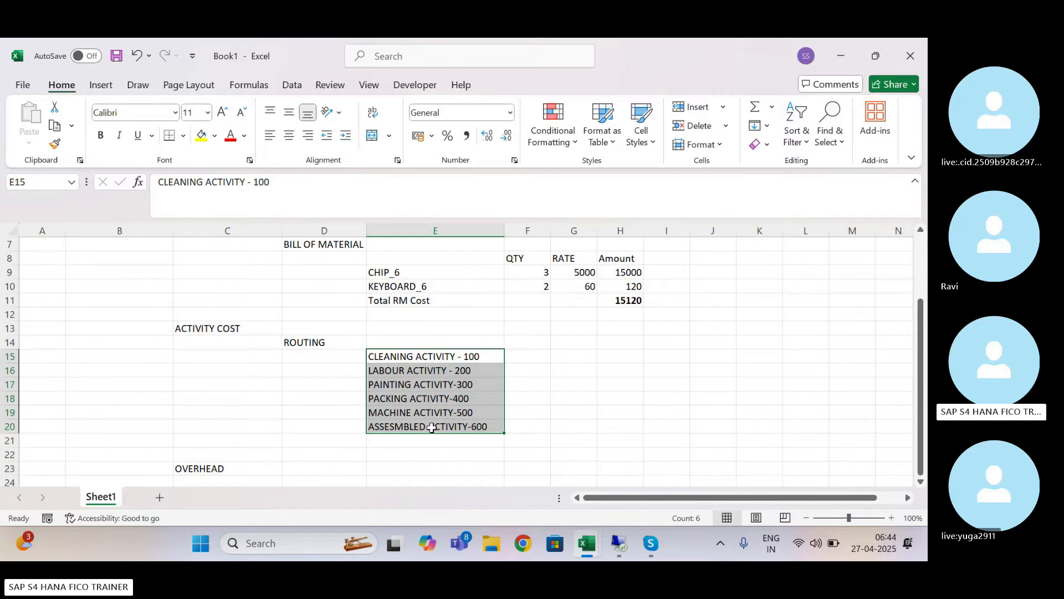
{"action": "left_click", "coordinate": [596, 383]}
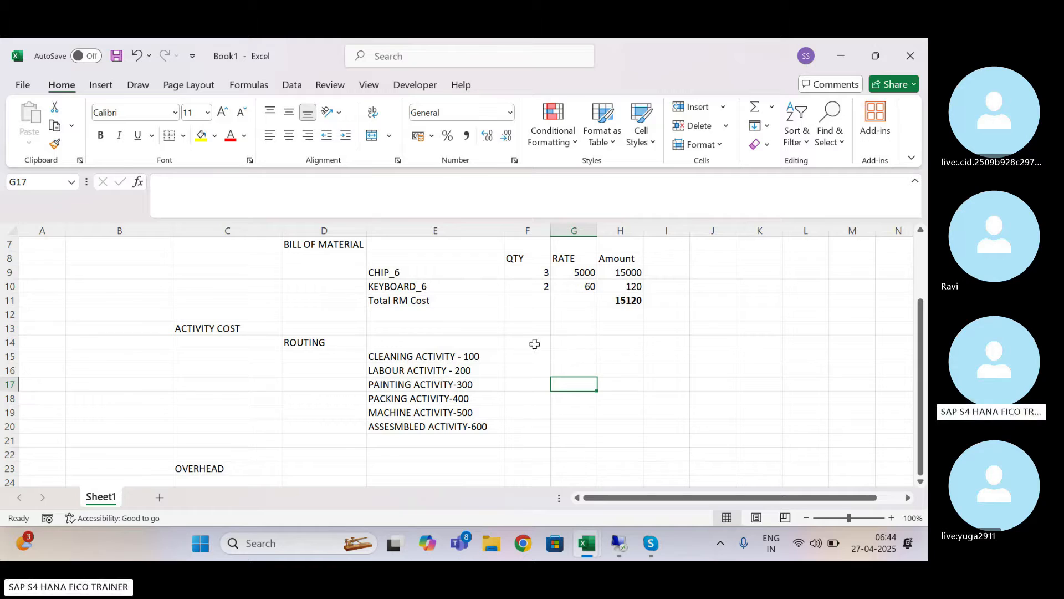
{"action": "left_click", "coordinate": [516, 342]}
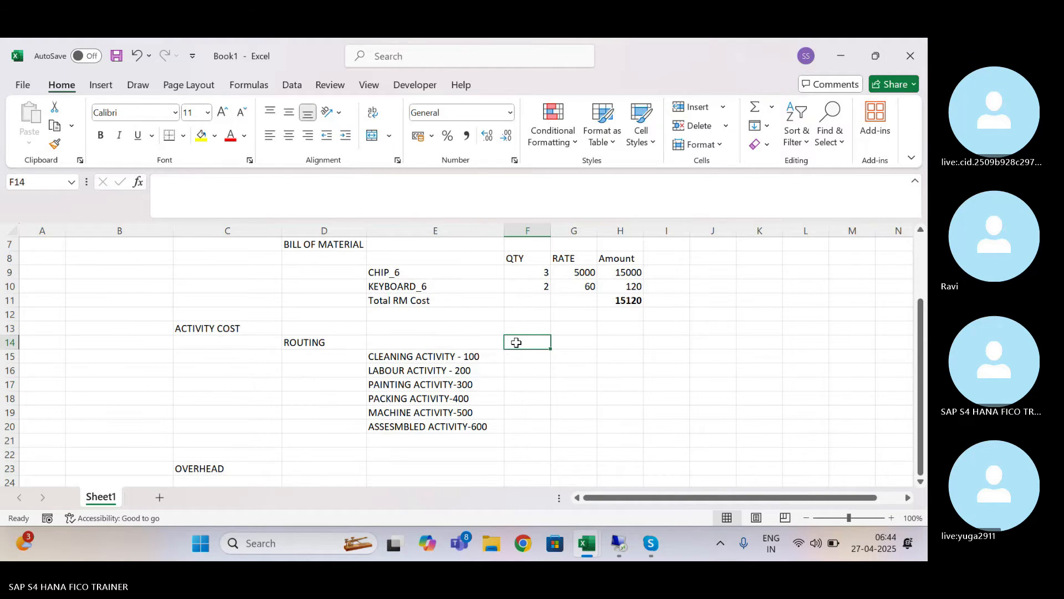
{"action": "key", "text": "Left"}
{"action": "key", "text": "Down"}
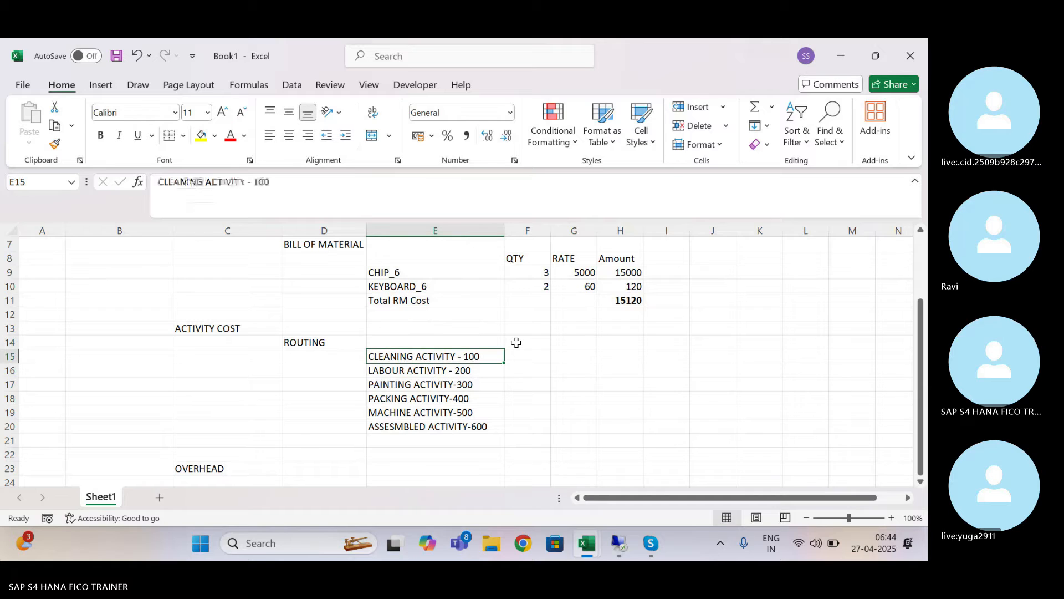
Step: Move the six activity names down one row so that they occupy E16:E21
{"action": "key", "text": "shift+Down"}
{"action": "key", "text": "shift+Down"}
{"action": "key", "text": "shift+Down"}
{"action": "key", "text": "shift+Down"}
{"action": "key", "text": "shift+Down"}
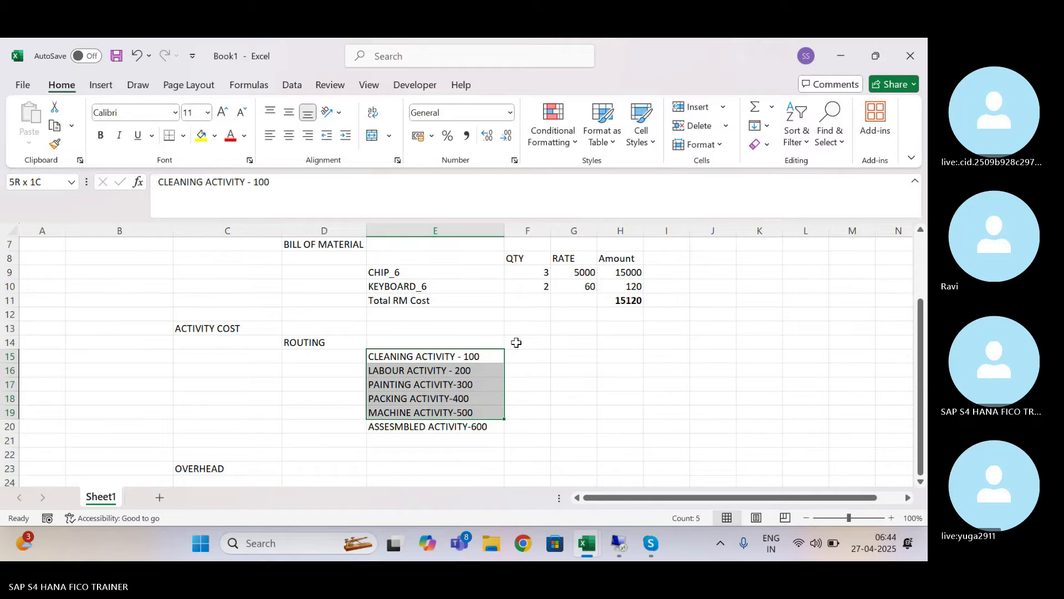
{"action": "key", "text": "ctrl+c"}
{"action": "key", "text": "Down"}
{"action": "key", "text": "Down"}
{"action": "key", "text": "Down"}
{"action": "key", "text": "Down"}
{"action": "key", "text": "Up"}
{"action": "key", "text": "Up"}
{"action": "key", "text": "Up"}
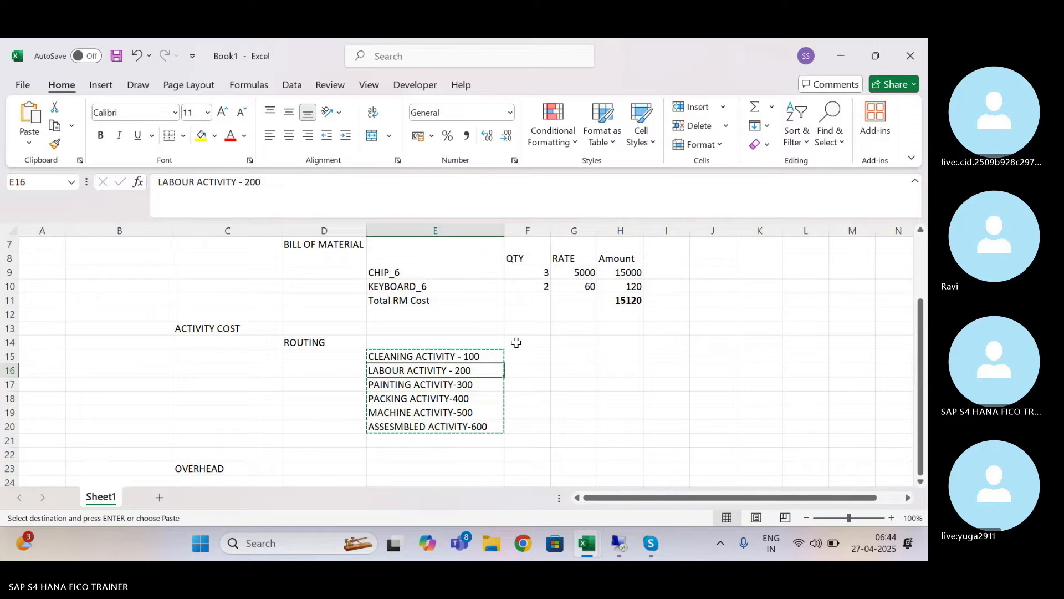
{"action": "key", "text": "ctrl+v"}
Step: Enter the column heading Hours in F15, above the activity rows
{"action": "key", "text": "Right"}
{"action": "key", "text": "Up"}
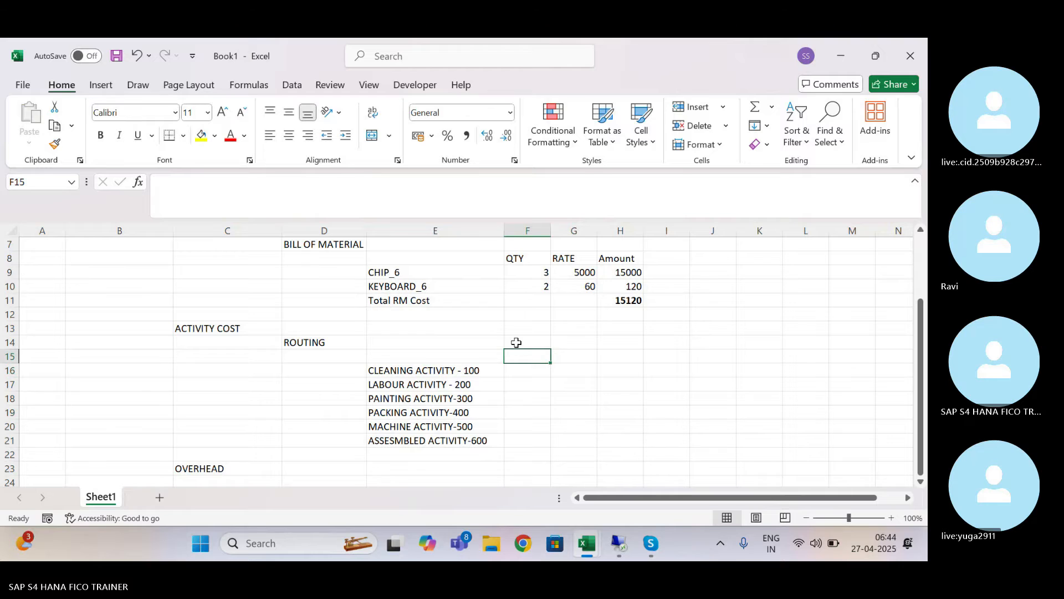
{"action": "type", "text": "HOurs"}
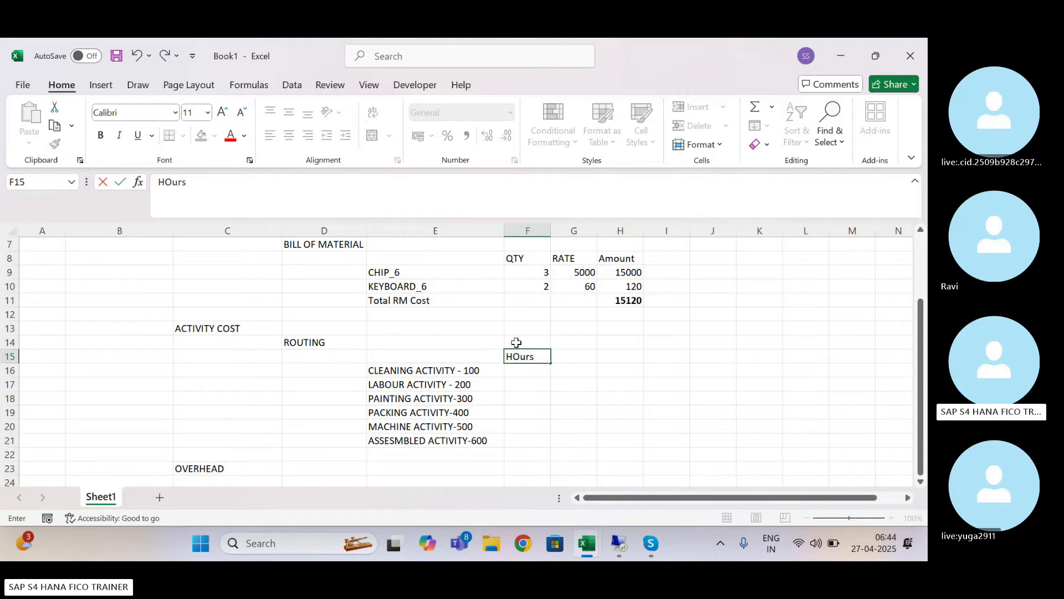
{"action": "key", "text": "Return"}
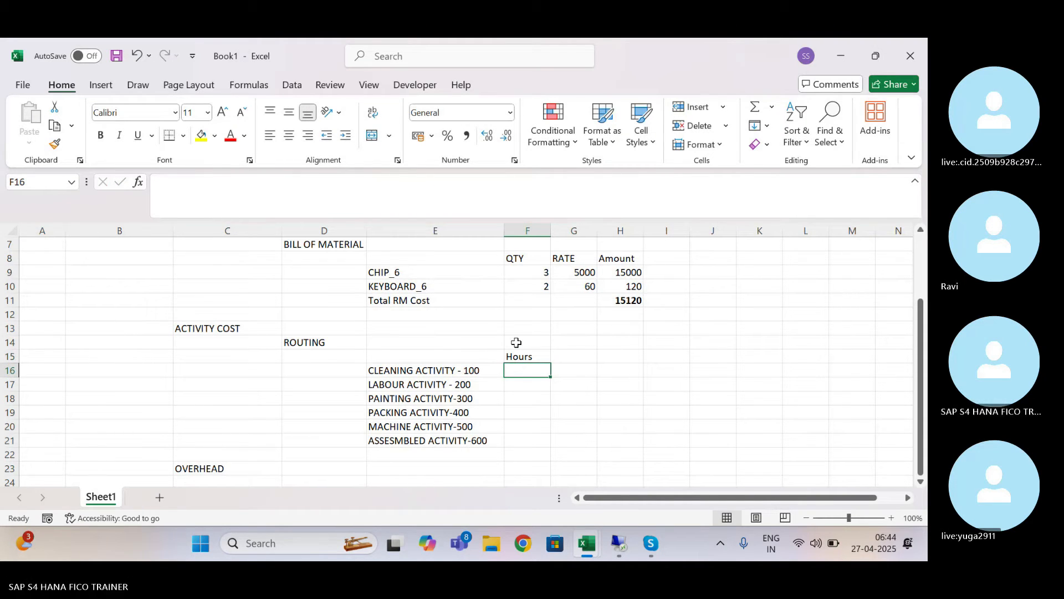
Step: Copy the six activities' standard values from the SAP routing operation and paste them into F16:F21 of the Excel worksheet
{"action": "left_click", "coordinate": [619, 543]}
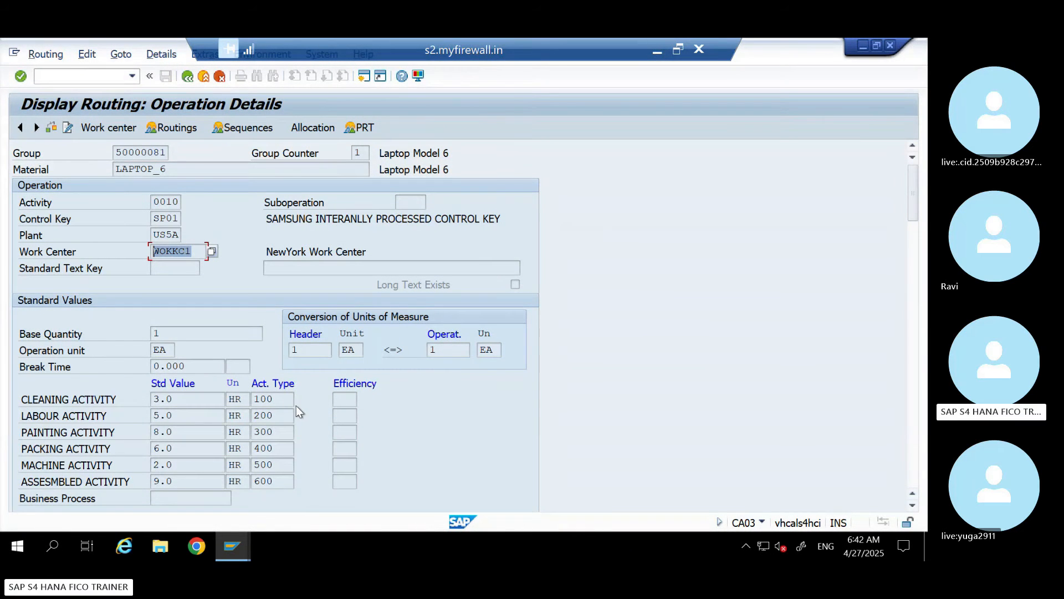
{"action": "left_click", "coordinate": [177, 399]}
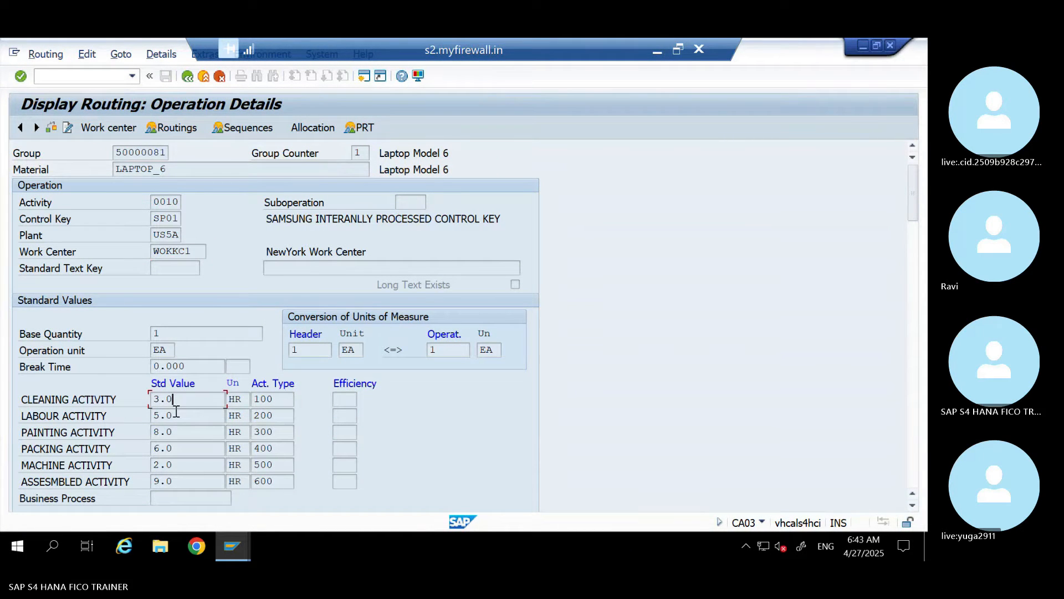
{"action": "left_click", "coordinate": [170, 415]}
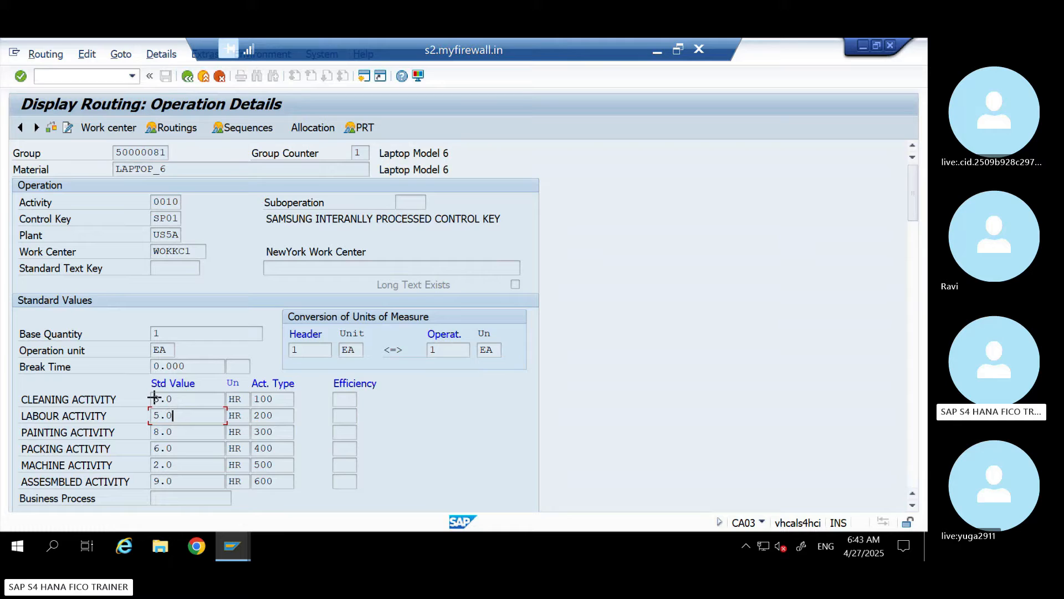
{"action": "left_click_drag", "start_coordinate": [160, 397], "coordinate": [172, 482]}
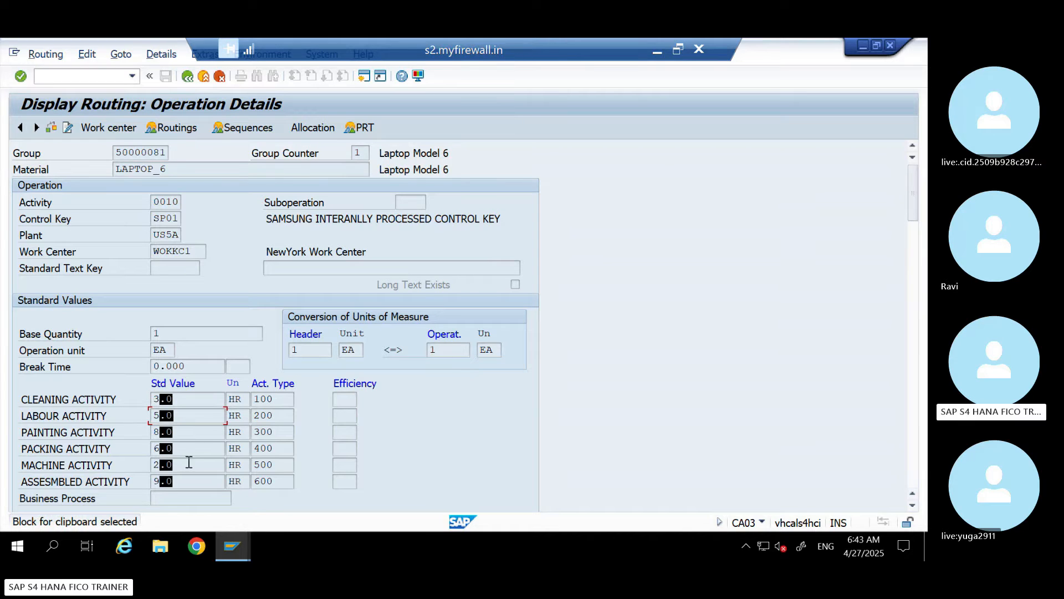
{"action": "left_click", "coordinate": [202, 432]}
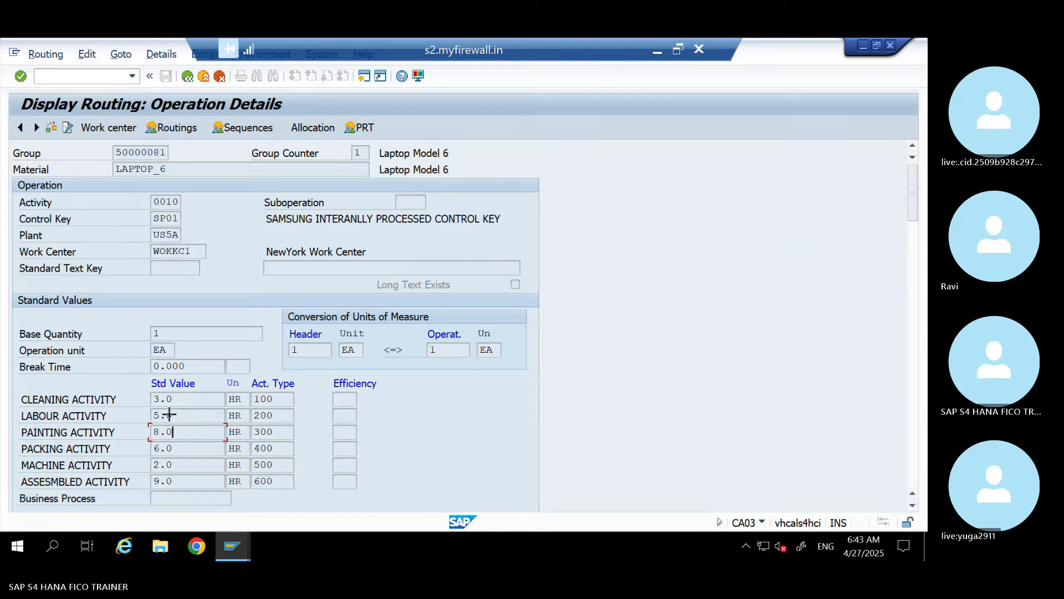
{"action": "left_click_drag", "start_coordinate": [154, 397], "coordinate": [179, 482]}
{"action": "key", "text": "ctrl+c"}
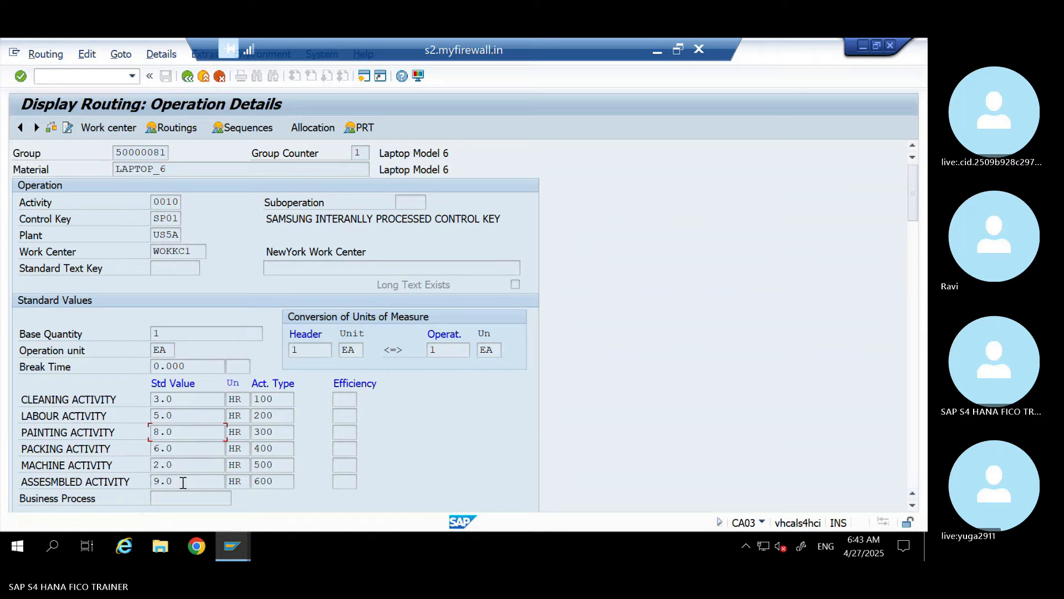
{"action": "left_click", "coordinate": [655, 51]}
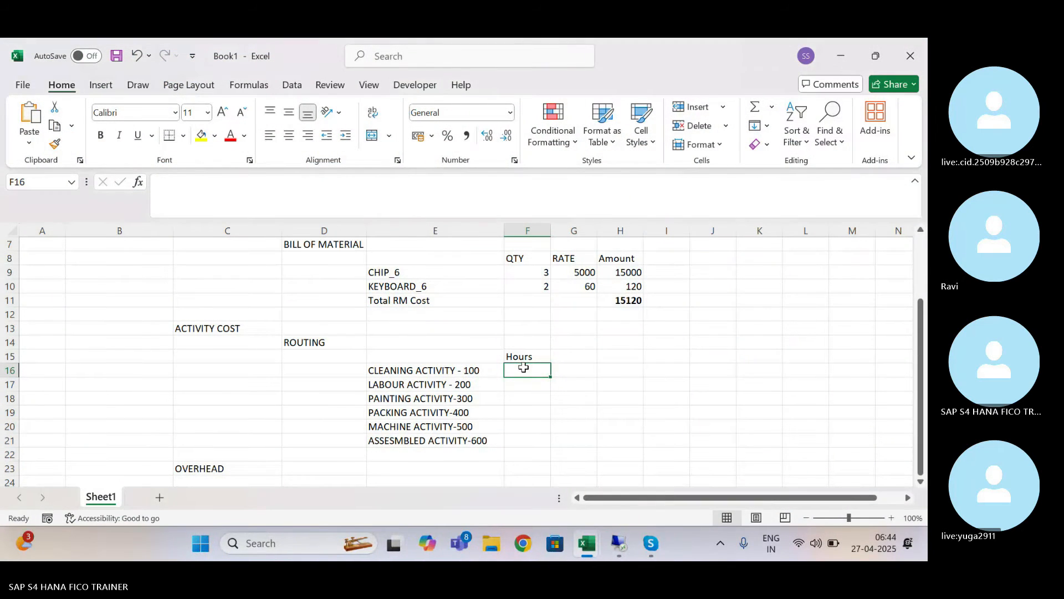
{"action": "key", "text": "ctrl+v"}
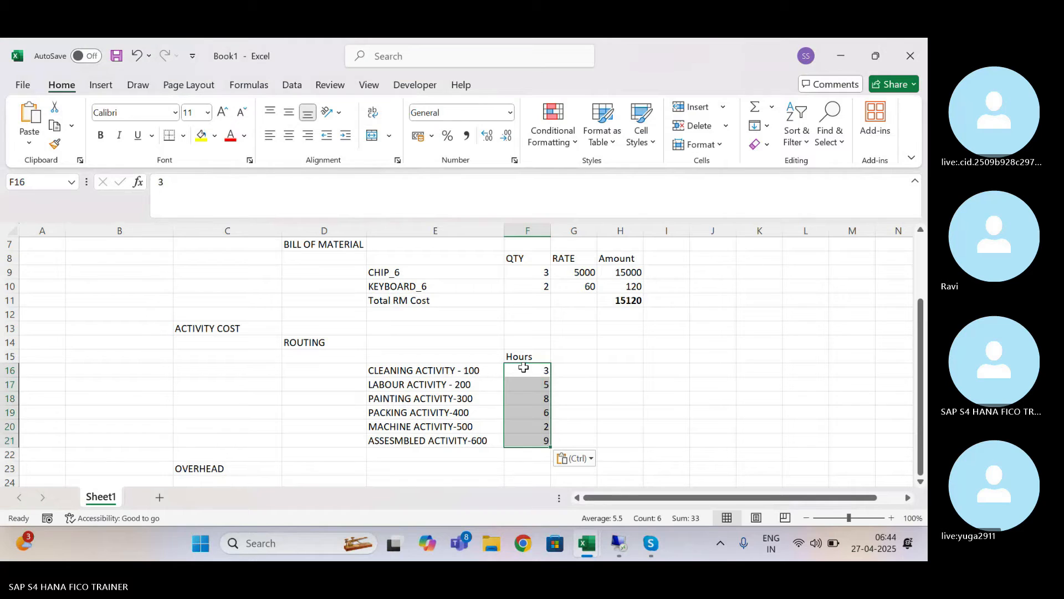
Step: Enter the column heading Rate in G15, next to Hours
{"action": "left_click", "coordinate": [583, 366]}
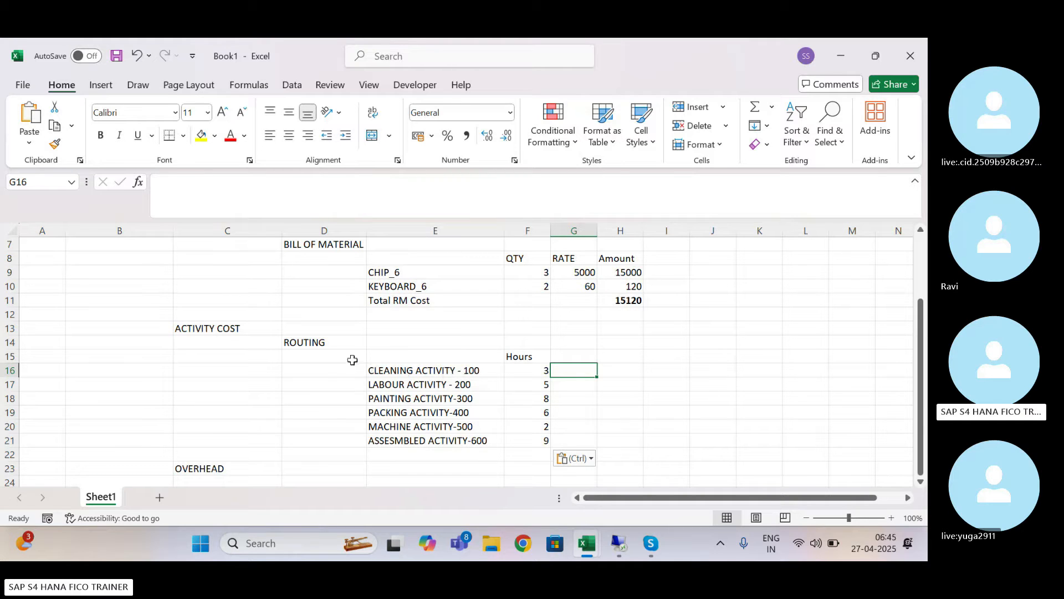
{"action": "left_click", "coordinate": [314, 341]}
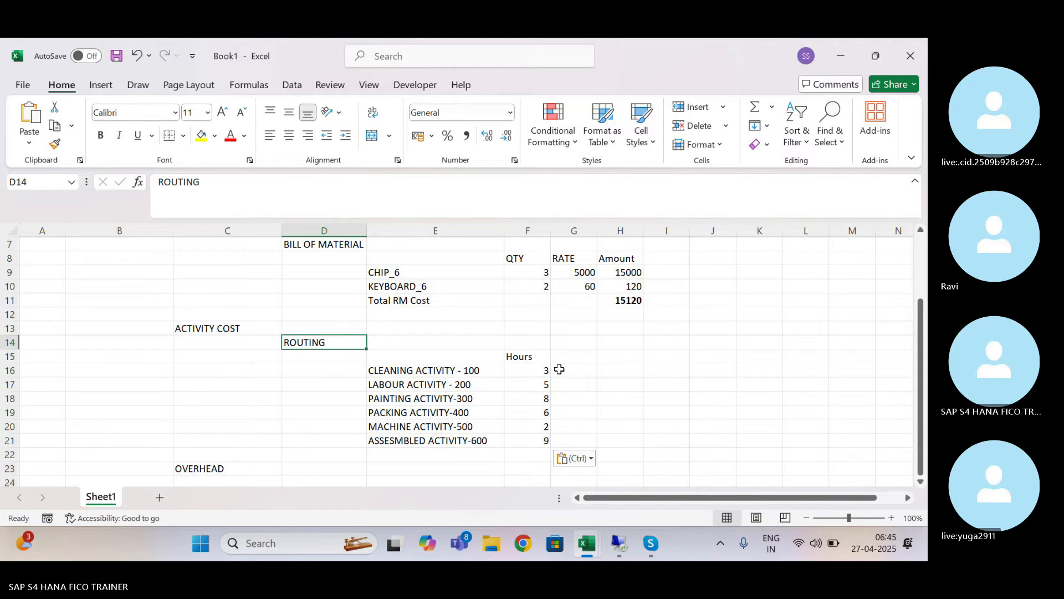
{"action": "left_click", "coordinate": [580, 356]}
{"action": "type", "text": "Rate"}
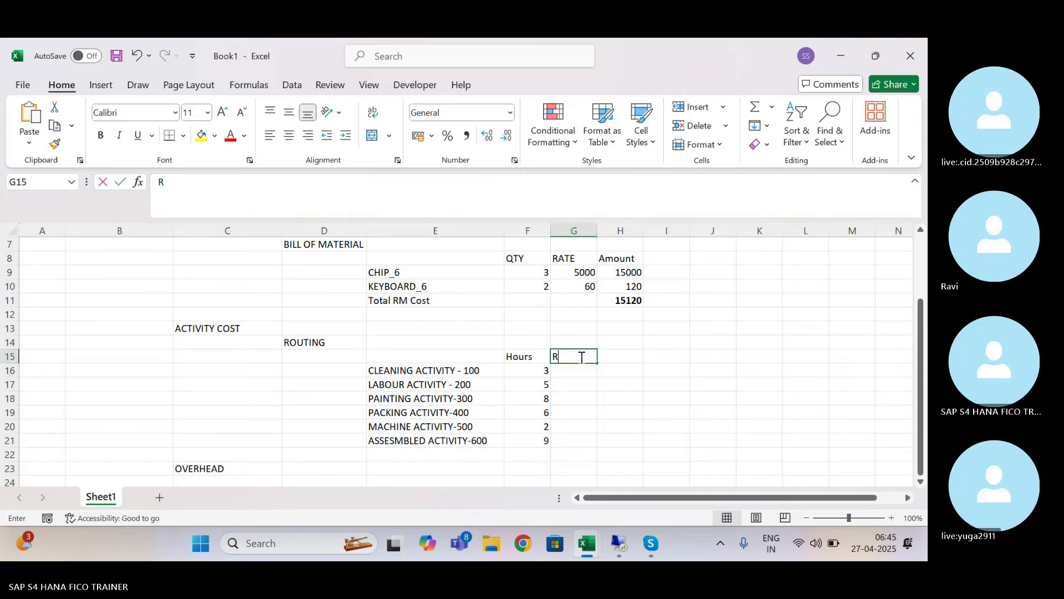
{"action": "key", "text": "Return"}
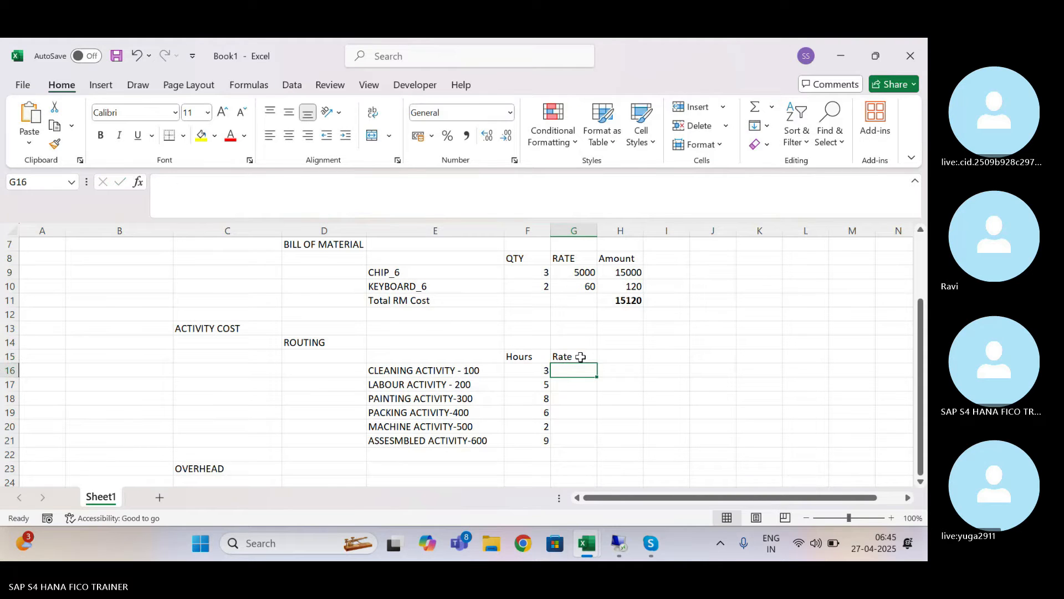
Step: Switch to SAP, copy the work center WOKKC1 from the routing operation details and open a new session
{"action": "left_click", "coordinate": [620, 546]}
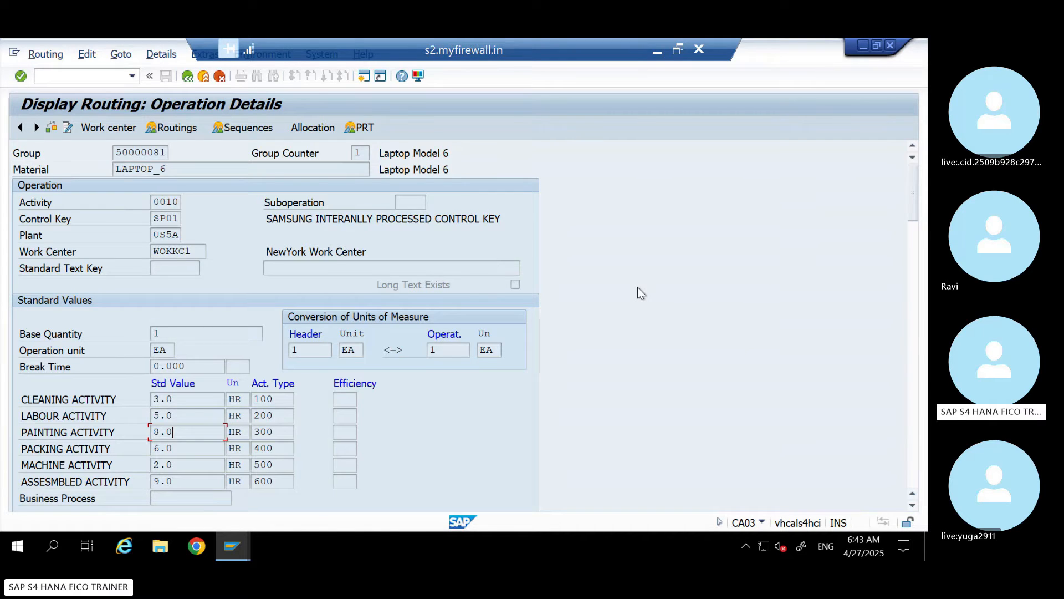
{"action": "left_click_drag", "start_coordinate": [195, 251], "coordinate": [110, 257]}
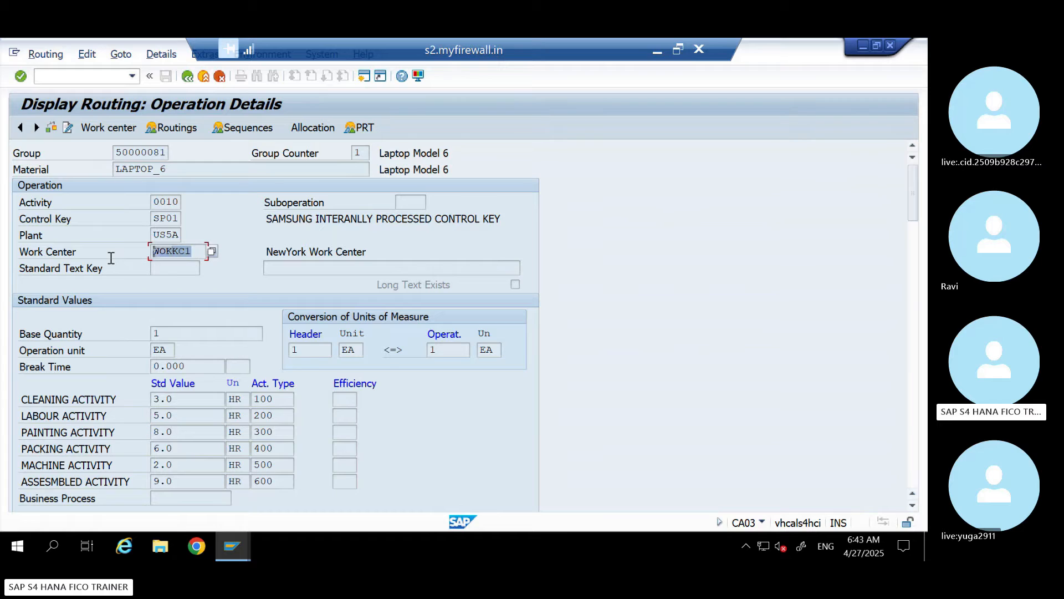
{"action": "left_click", "coordinate": [176, 248]}
{"action": "left_click_drag", "start_coordinate": [194, 251], "coordinate": [128, 251]}
{"action": "left_click", "coordinate": [128, 251]}
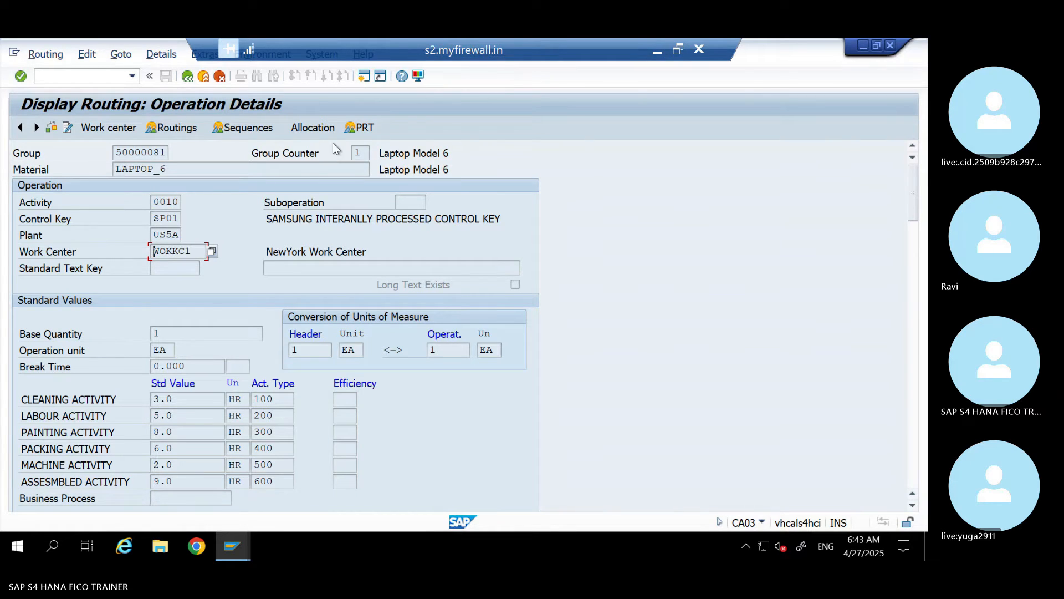
{"action": "left_click", "coordinate": [364, 76]}
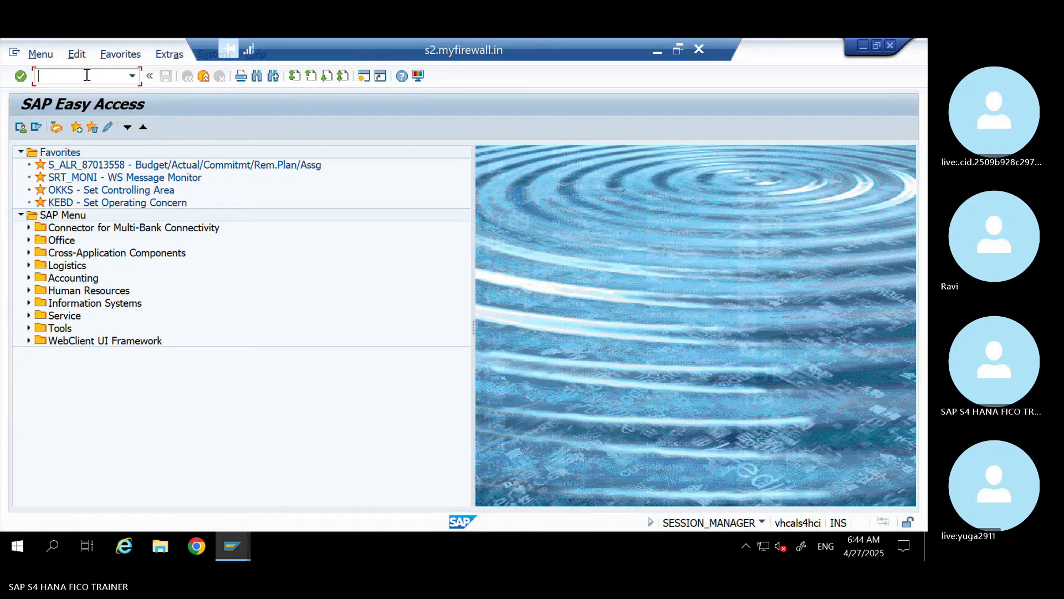
{"action": "type", "text": "ob03"}
{"action": "key", "text": "Return"}
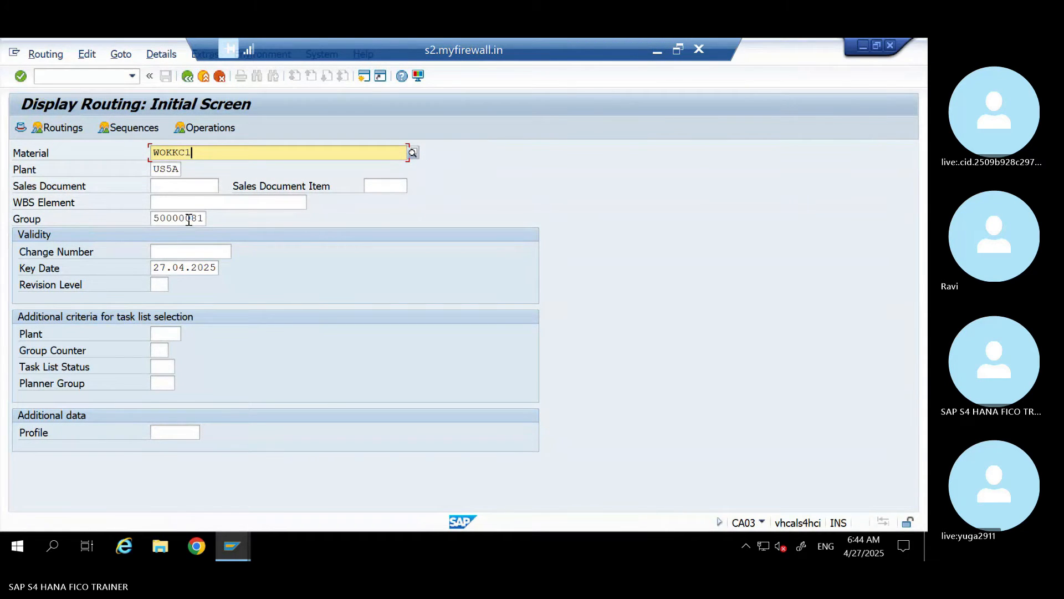
{"action": "key", "text": "BackSpace"}
{"action": "key", "text": "BackSpace"}
{"action": "key", "text": "BackSpace"}
{"action": "key", "text": "BackSpace"}
{"action": "key", "text": "BackSpace"}
{"action": "key", "text": "BackSpace"}
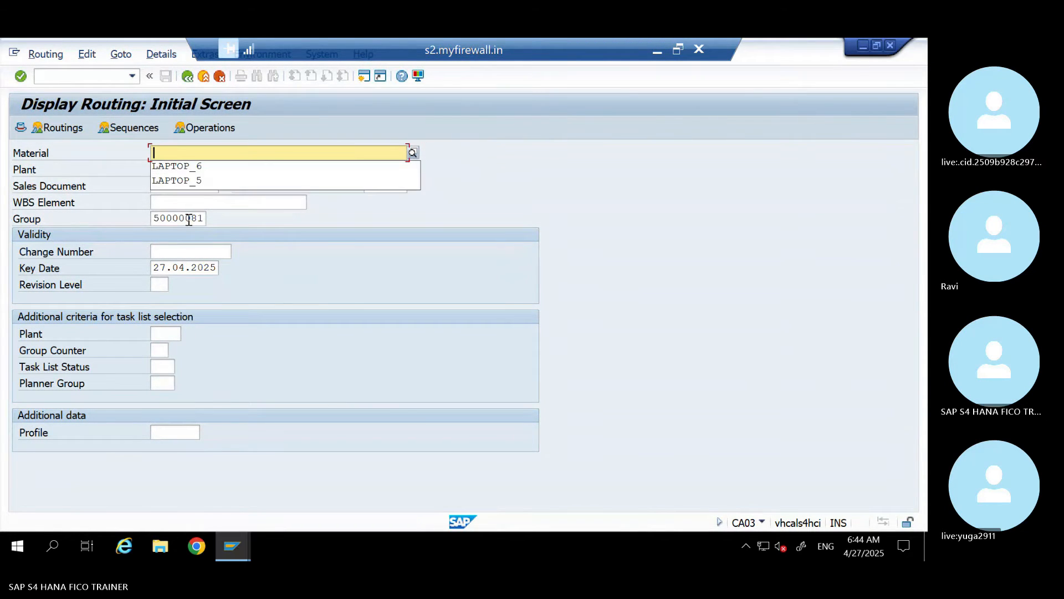
{"action": "left_click", "coordinate": [192, 166]}
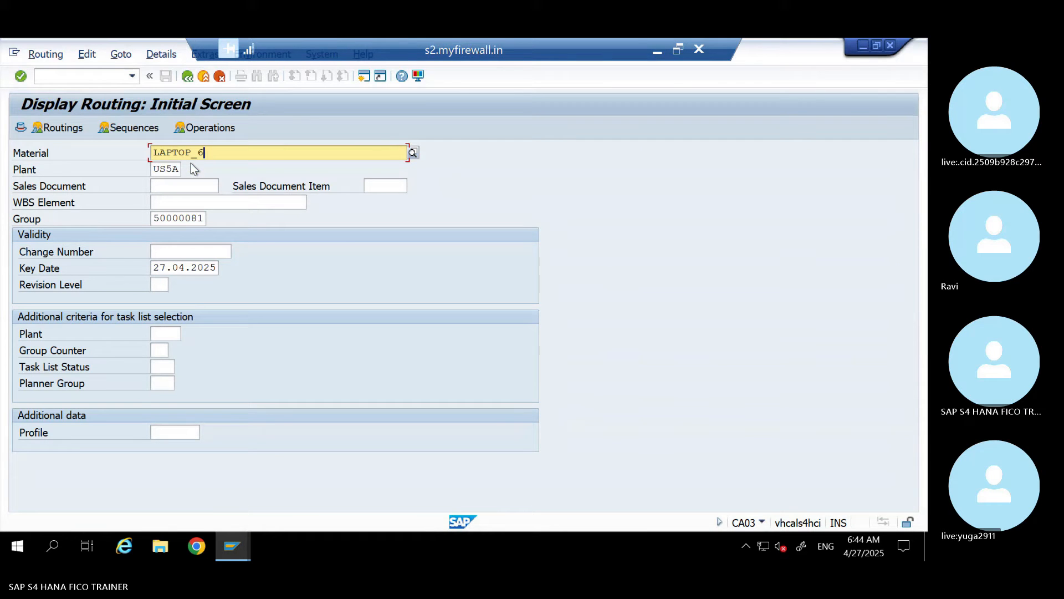
{"action": "left_click", "coordinate": [204, 77]}
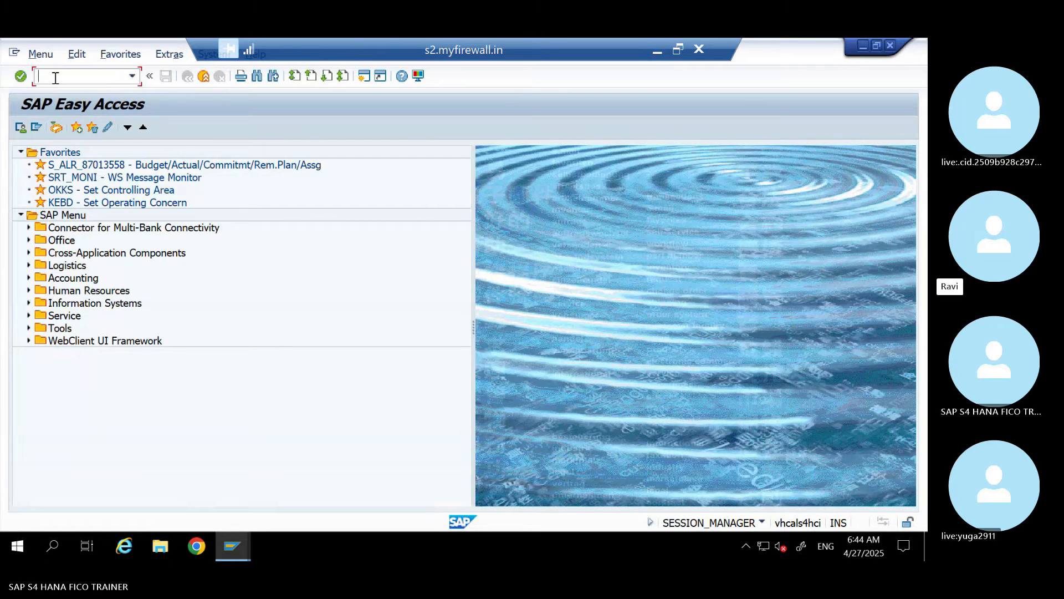
Step: Display work center WOKKC1 with transaction CR03 and copy the cost center from its costing data
{"action": "type", "text": "cr03"}
{"action": "key", "text": "Return"}
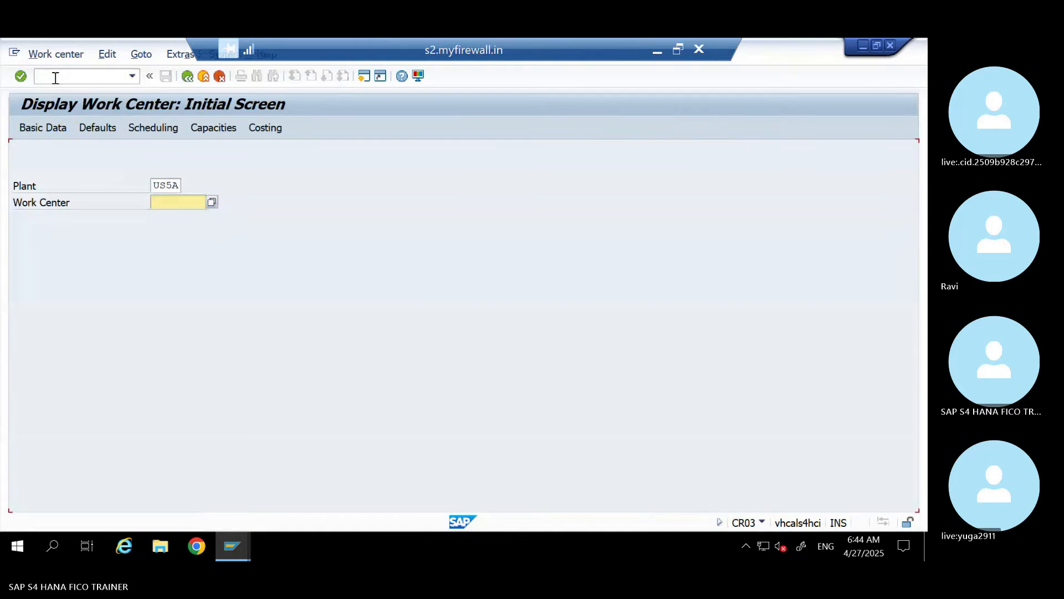
{"action": "type", "text": "WOKKC1"}
{"action": "key", "text": "Return"}
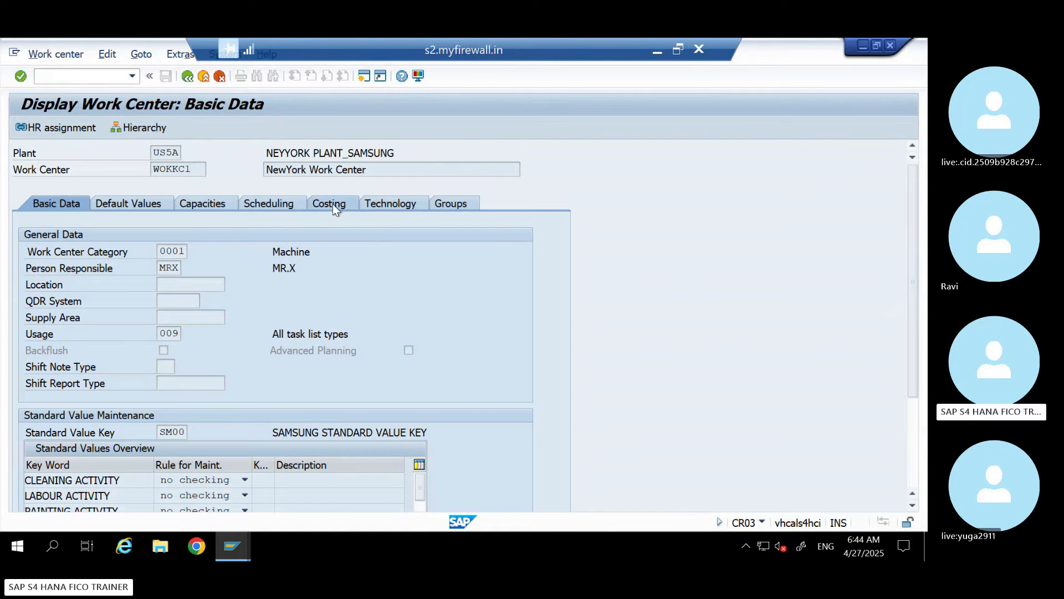
{"action": "left_click", "coordinate": [332, 204]}
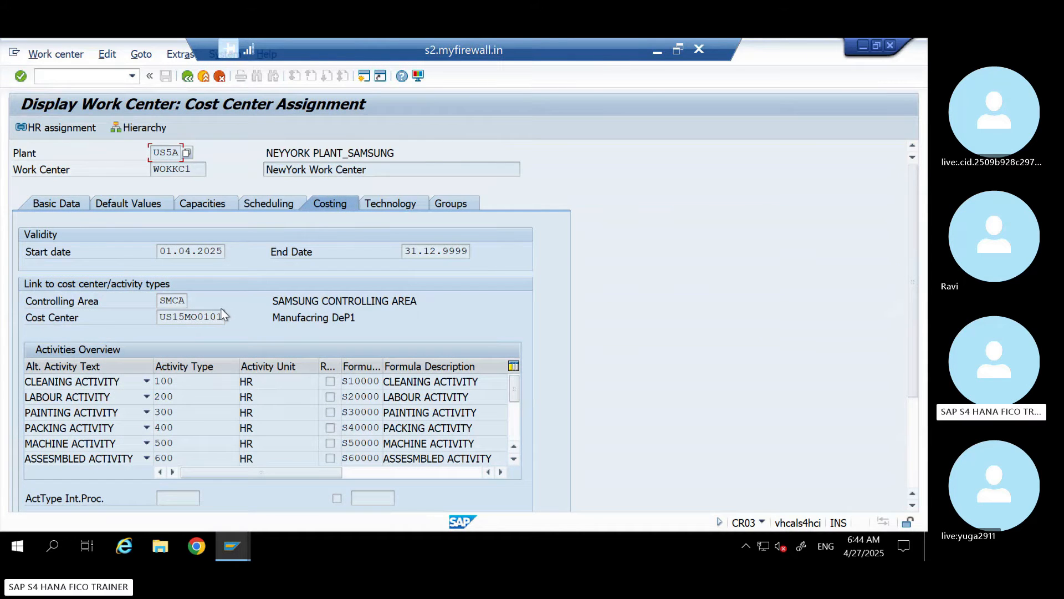
{"action": "left_click_drag", "start_coordinate": [222, 316], "coordinate": [144, 321]}
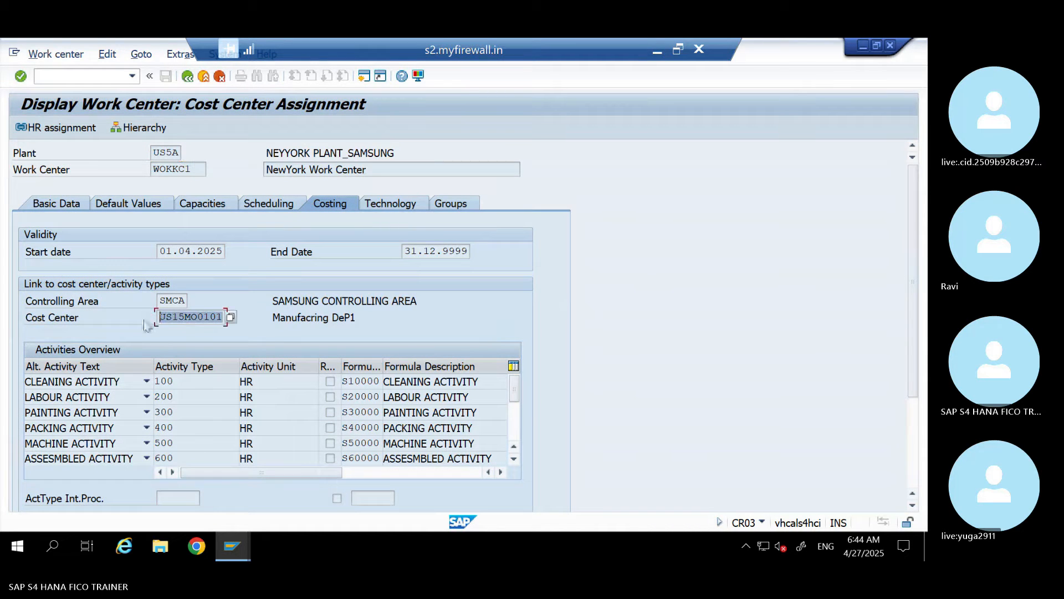
{"action": "left_click", "coordinate": [177, 317]}
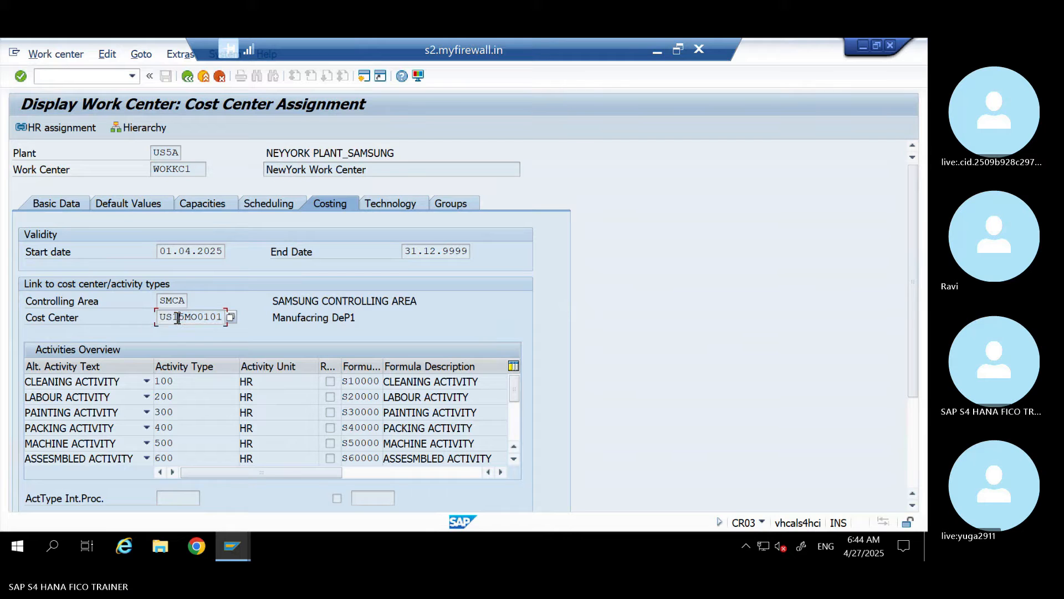
Step: Open a new SAP session and start activity type/price planning with transaction KP26
{"action": "left_click", "coordinate": [364, 76]}
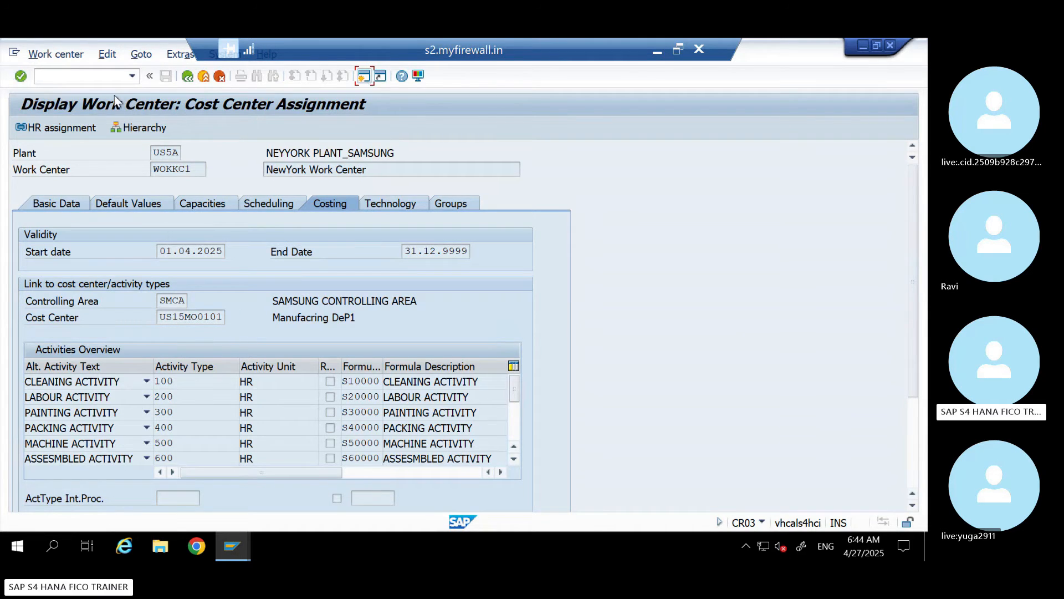
{"action": "type", "text": "kp26"}
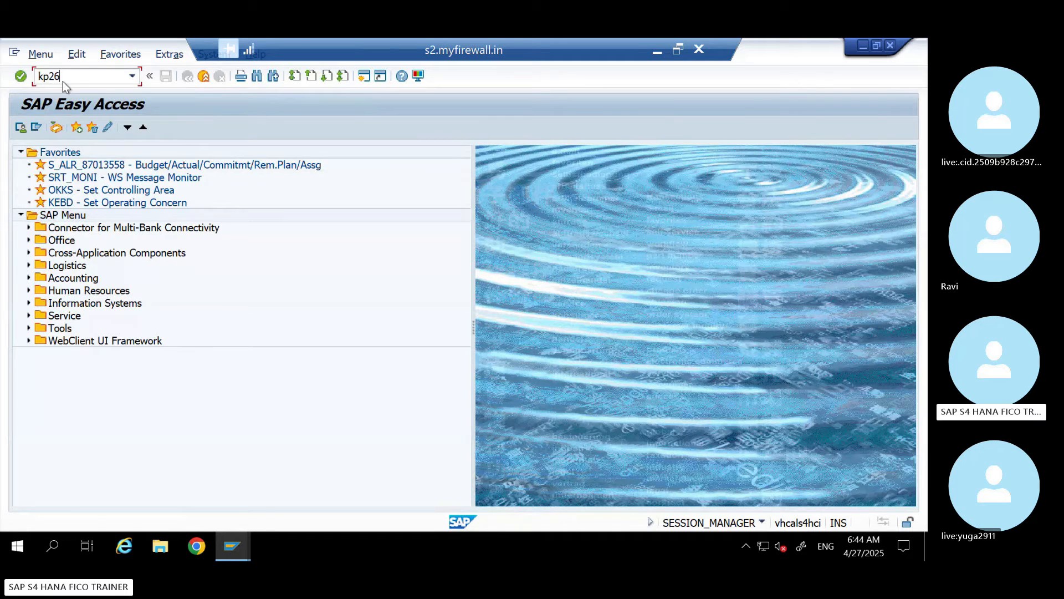
{"action": "key", "text": "Return"}
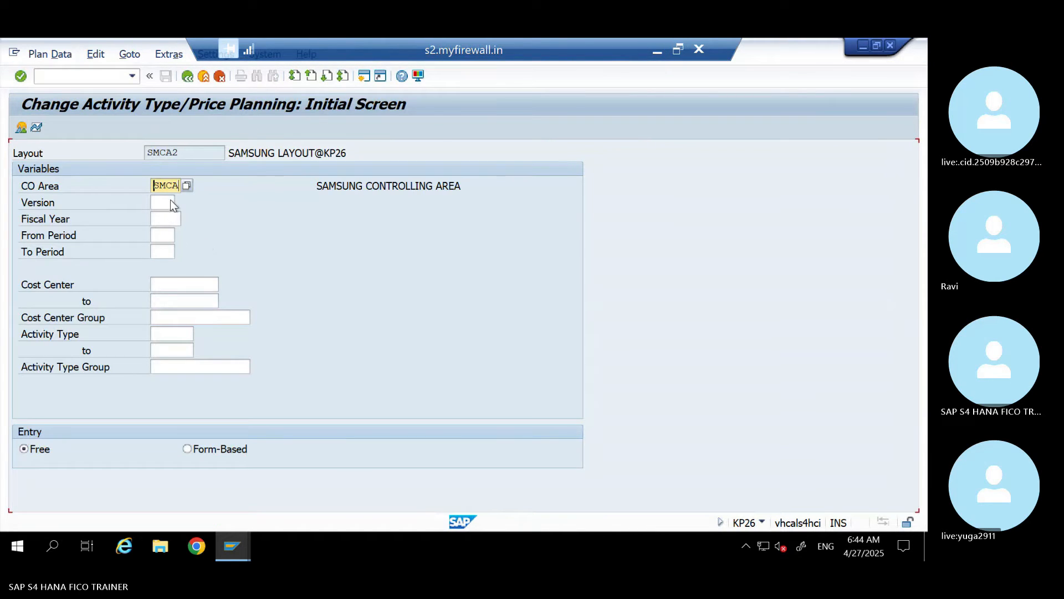
Step: Set the planning selection to version 0, fiscal year 2025, and periods 1 to 12
{"action": "left_click", "coordinate": [164, 205]}
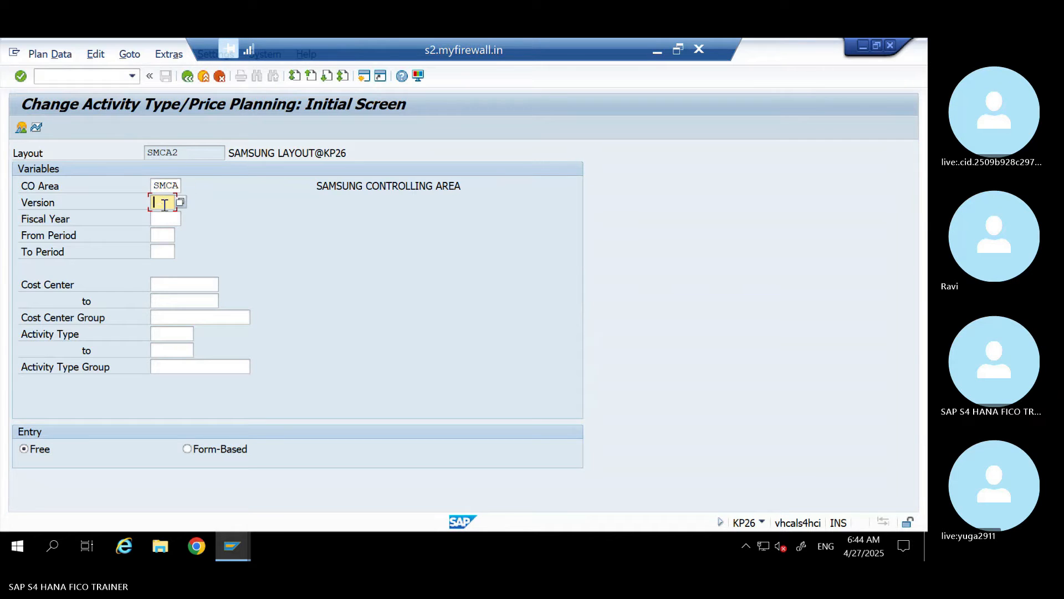
{"action": "type", "text": "0"}
{"action": "key", "text": "Tab"}
{"action": "type", "text": "2025"}
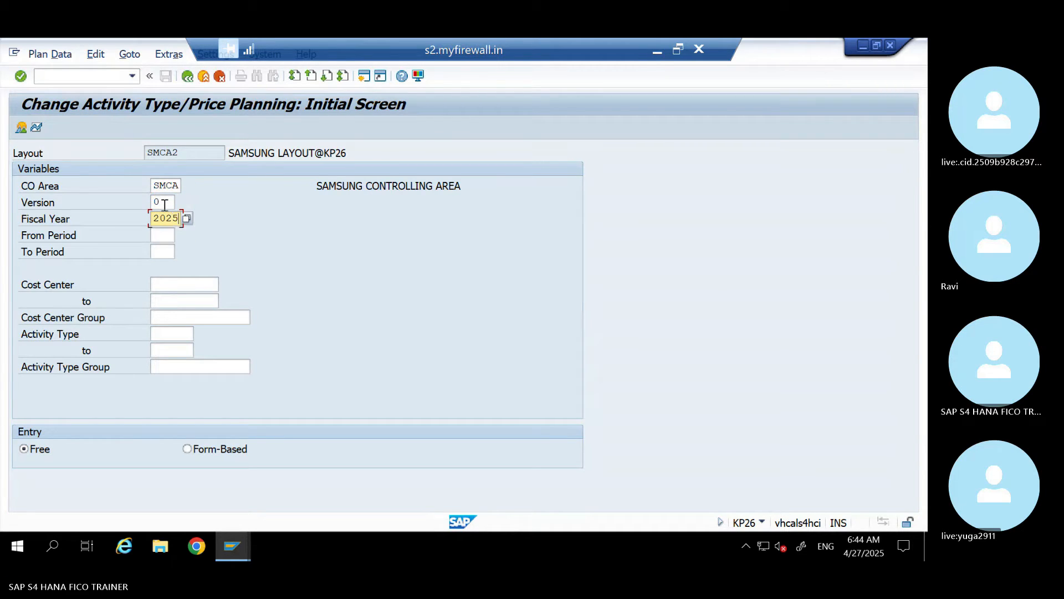
{"action": "key", "text": "Tab"}
{"action": "type", "text": "1"}
{"action": "key", "text": "Tab"}
{"action": "type", "text": "12"}
Step: Restrict the selection to cost center US15MO0101 and activity types 100 to 700, and display the planning overview
{"action": "key", "text": "Tab"}
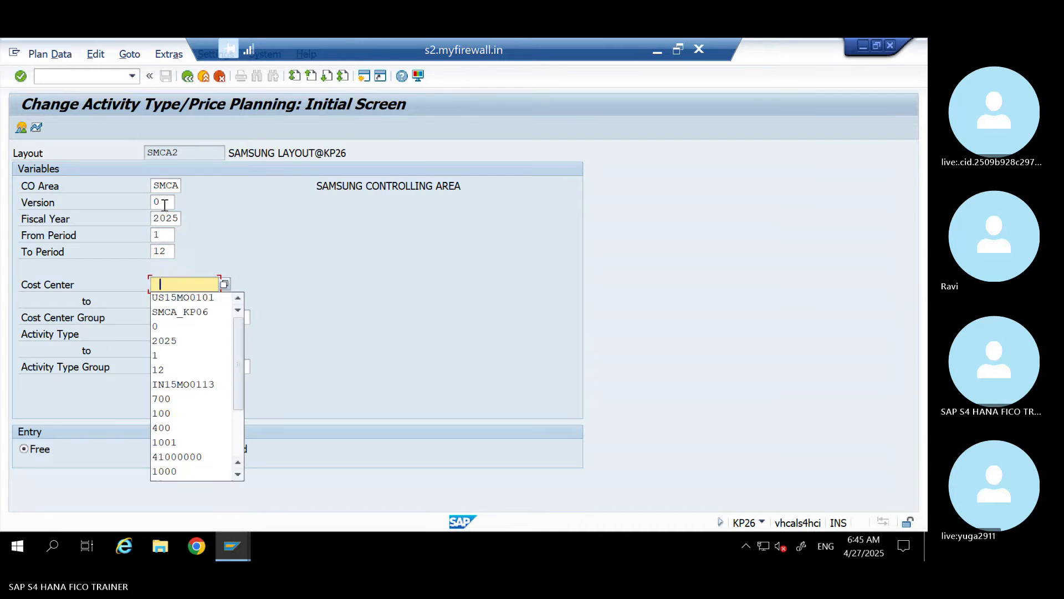
{"action": "key", "text": "Down"}
{"action": "key", "text": "Tab"}
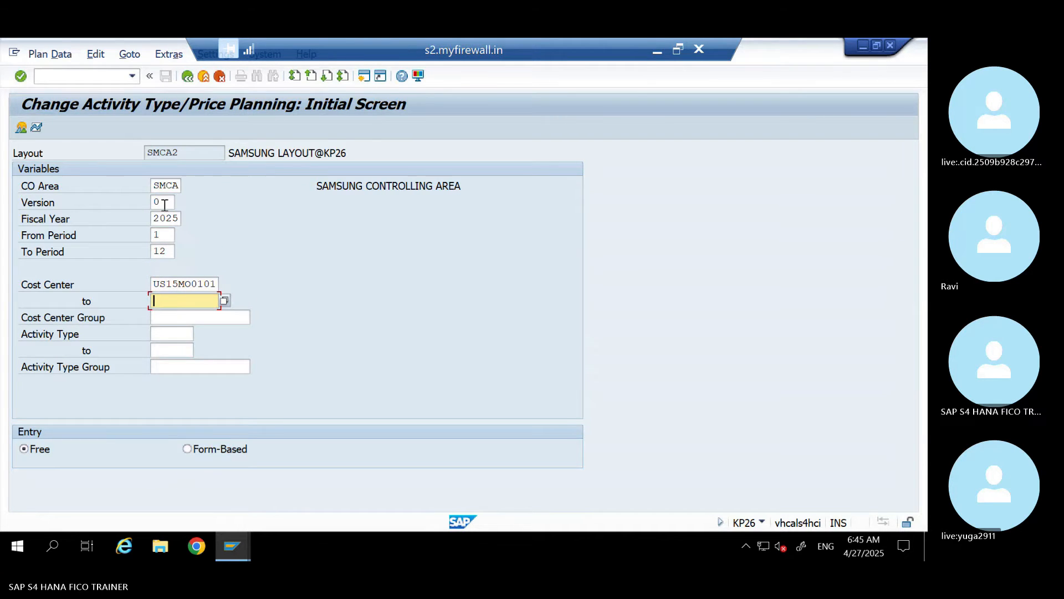
{"action": "key", "text": "Tab"}
{"action": "key", "text": "Tab"}
{"action": "key", "text": "Tab"}
{"action": "key", "text": "shift+Tab"}
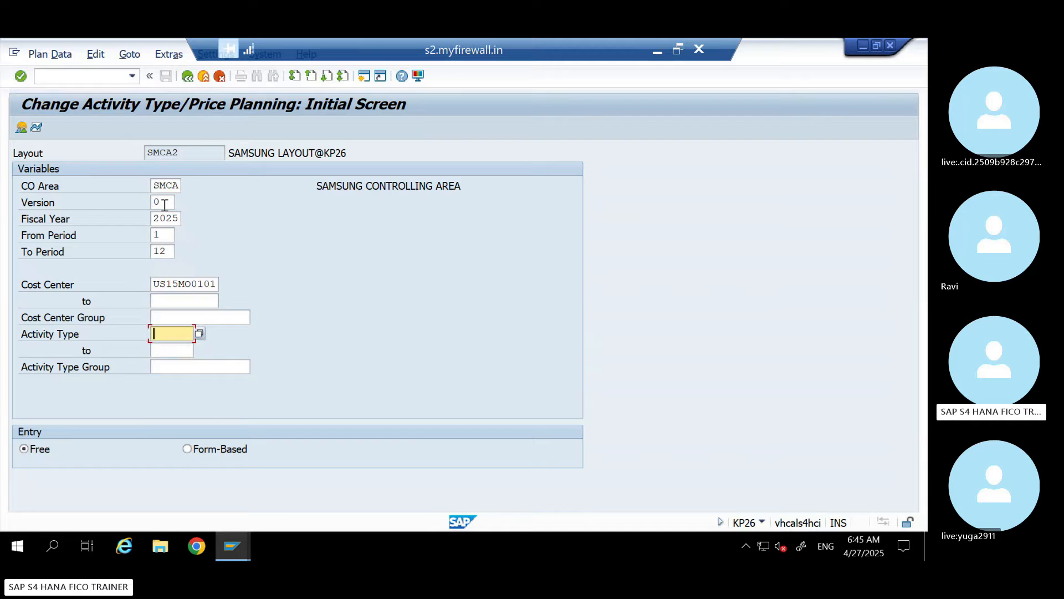
{"action": "type", "text": "100"}
{"action": "key", "text": "Tab"}
{"action": "type", "text": "700"}
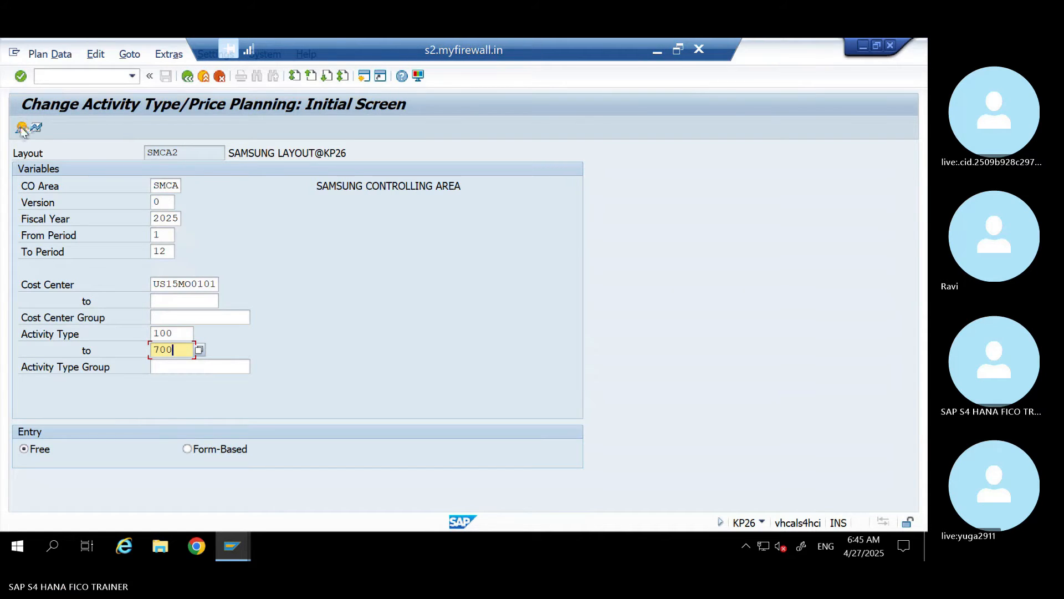
{"action": "left_click", "coordinate": [21, 127]}
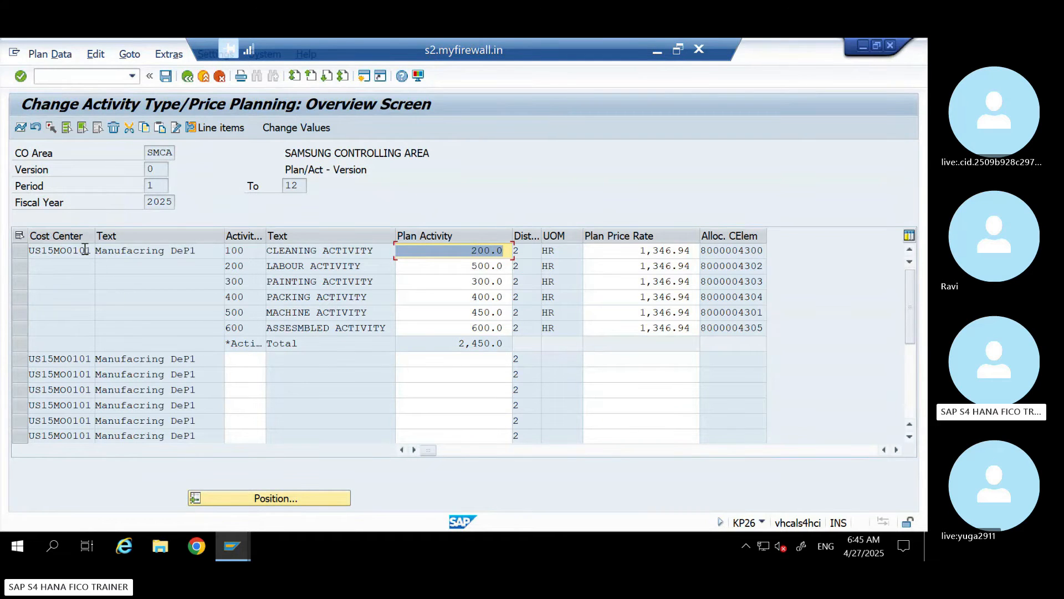
Step: Copy the plan price rate of CLEANING ACTIVITY 100 into G16 of the Excel worksheet and fill it down to G21
{"action": "left_click_drag", "start_coordinate": [90, 251], "coordinate": [5, 256]}
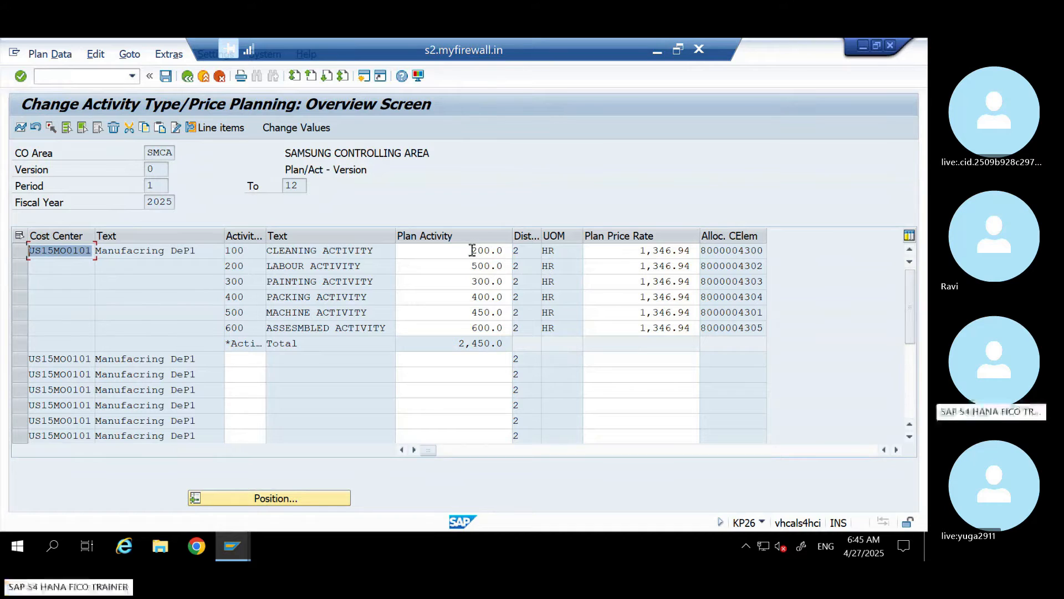
{"action": "left_click_drag", "start_coordinate": [247, 253], "coordinate": [217, 254]}
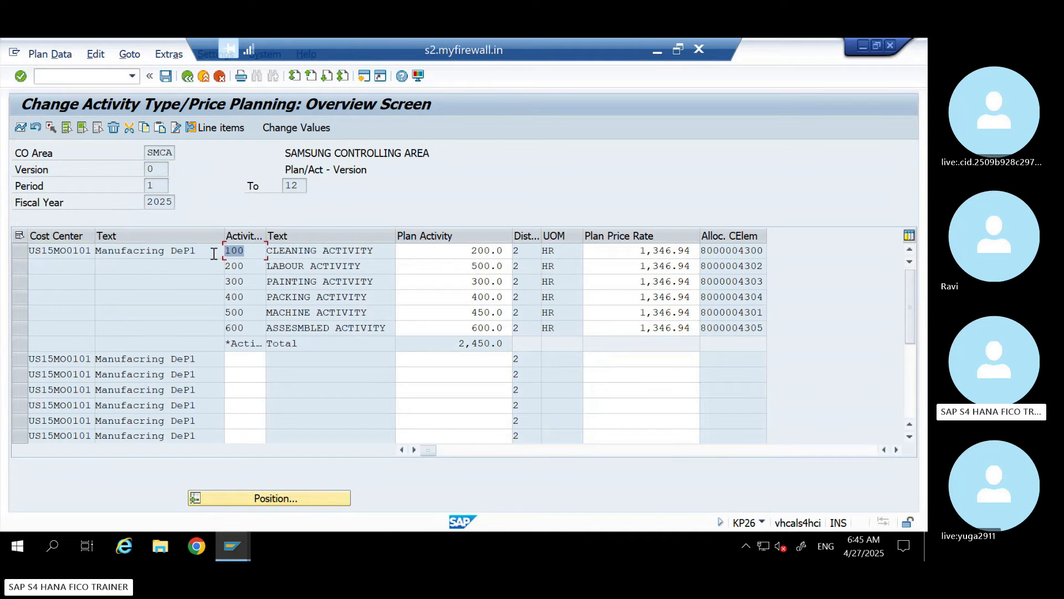
{"action": "left_click_drag", "start_coordinate": [637, 250], "coordinate": [725, 247]}
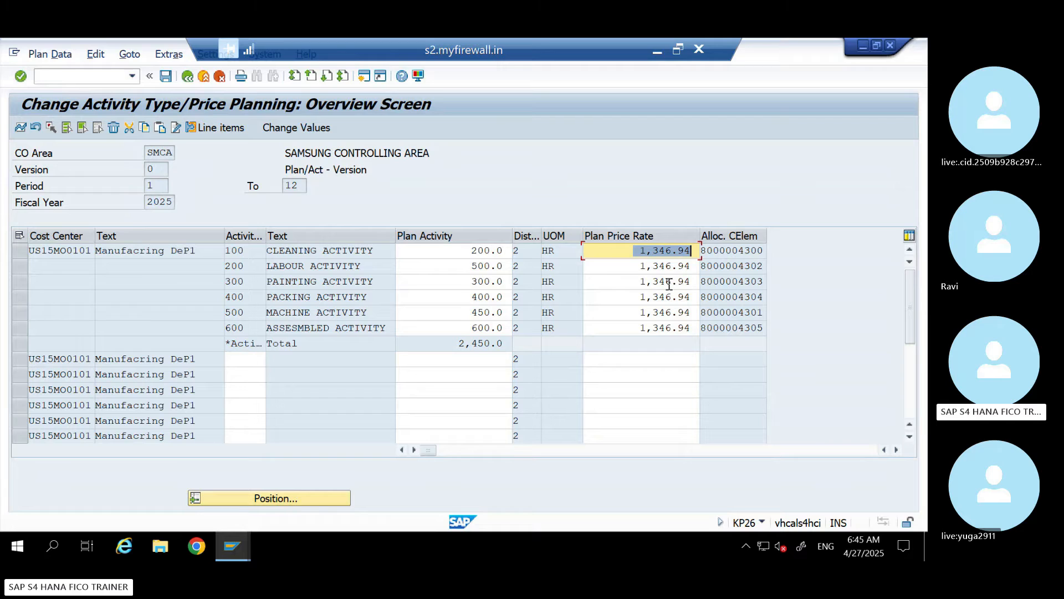
{"action": "key", "text": "ctrl+c"}
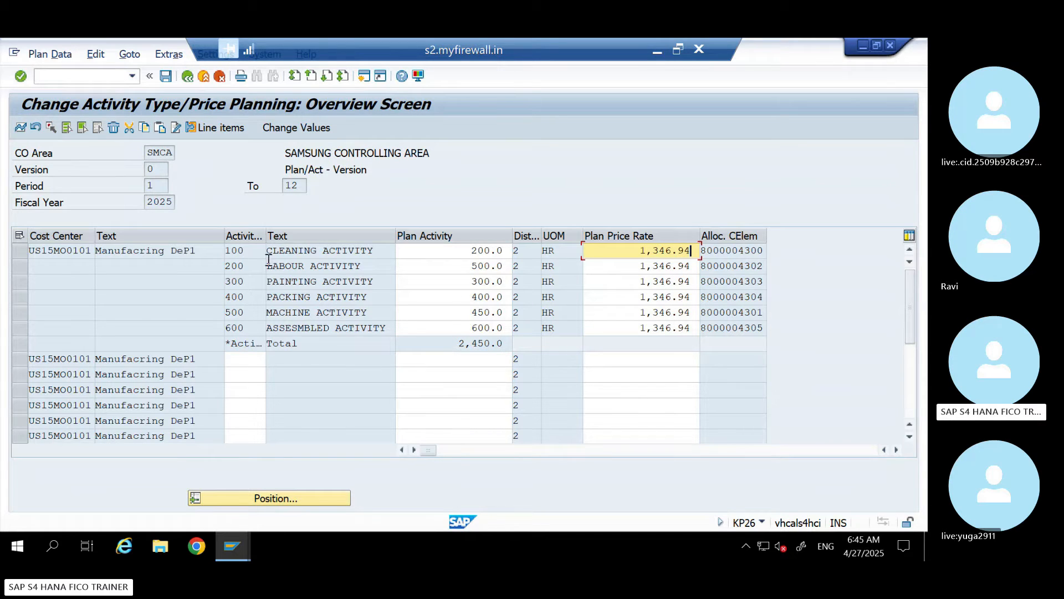
{"action": "left_click", "coordinate": [658, 51]}
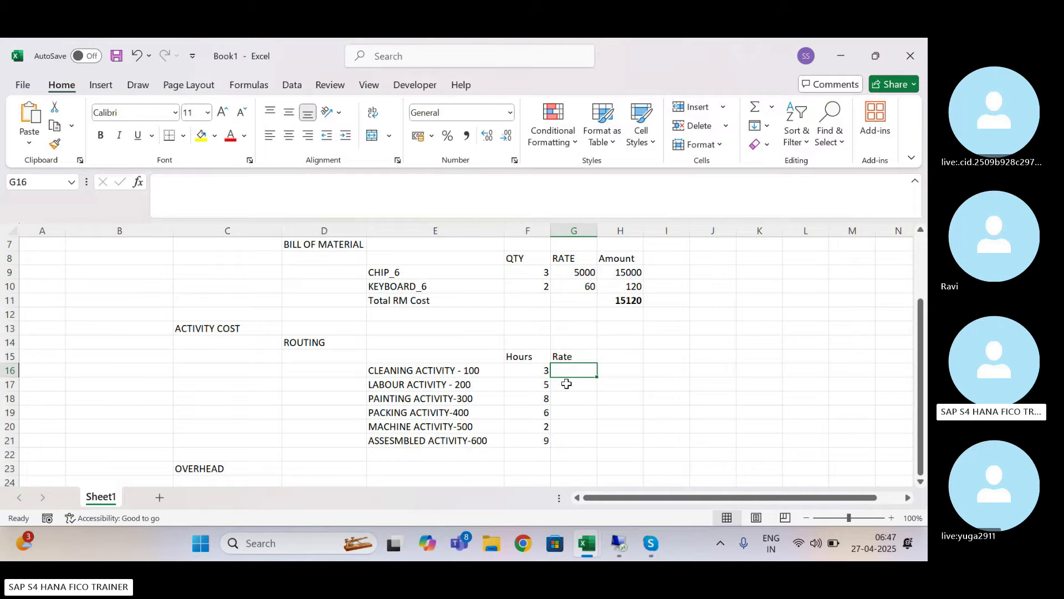
{"action": "key", "text": "ctrl+v"}
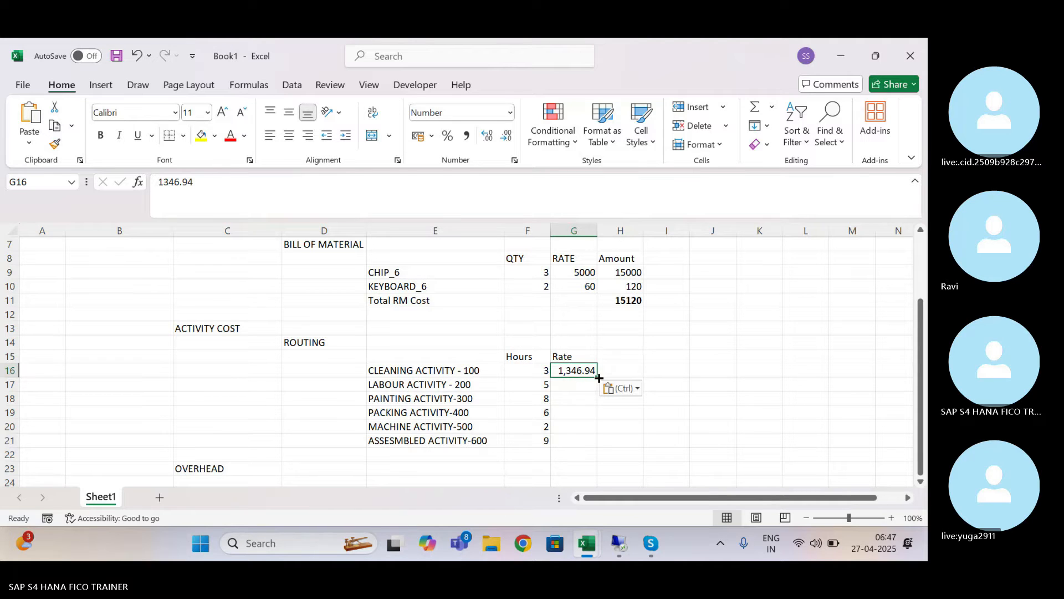
{"action": "double_click", "coordinate": [597, 377]}
Step: Enter the column heading Amount in H15, next to Rate
{"action": "left_click", "coordinate": [616, 359]}
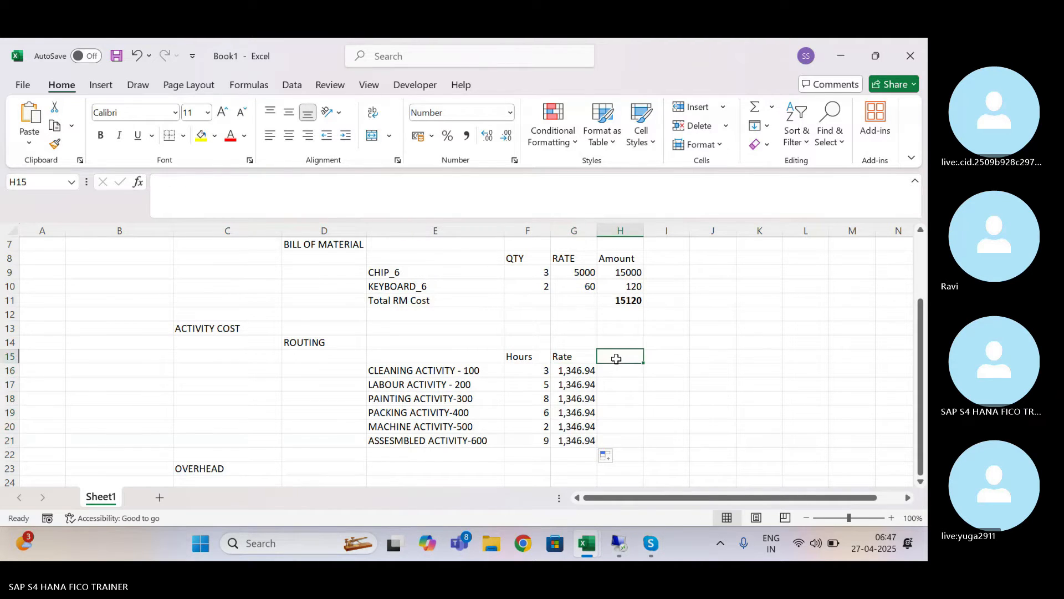
{"action": "type", "text": "Amount"}
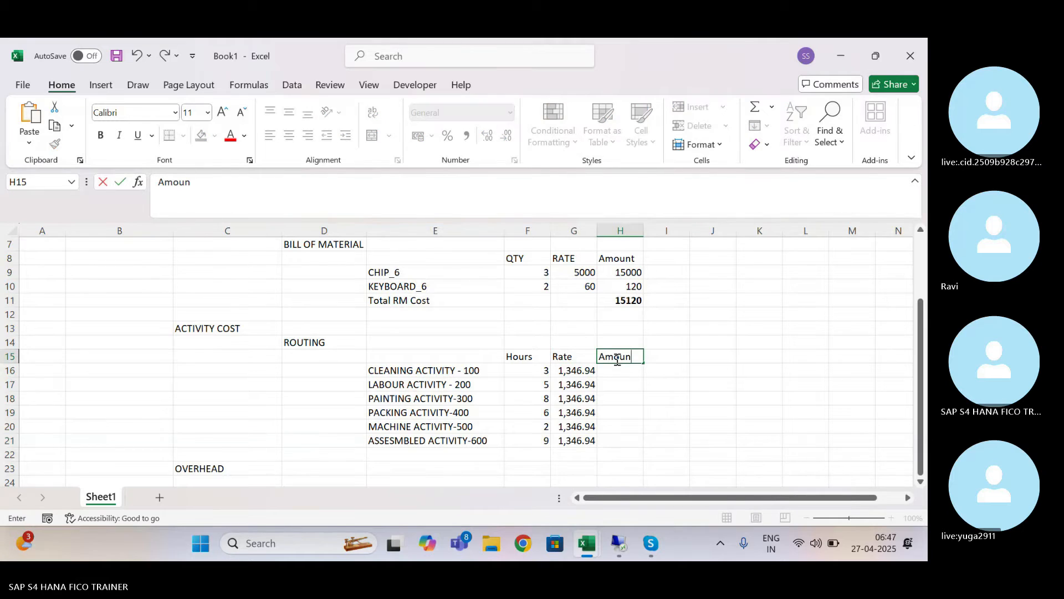
{"action": "key", "text": "Return"}
Step: Calculate the cleaning activity's amount in H16 as =F16*G16 and fill the formula down to H21
{"action": "type", "text": "="}
{"action": "key", "text": "Left"}
{"action": "key", "text": "Left"}
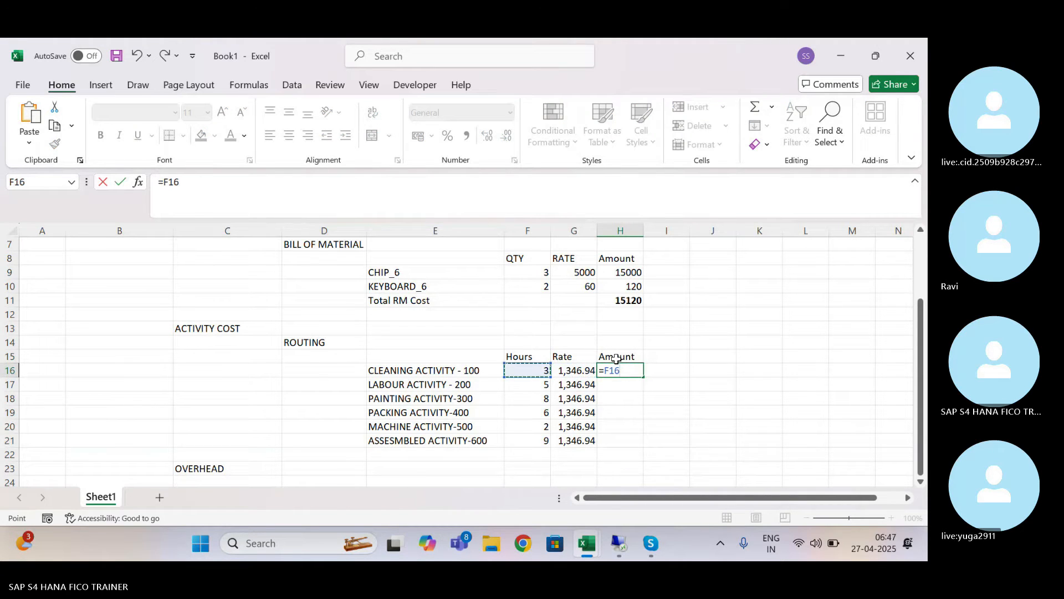
{"action": "type", "text": "*"}
{"action": "key", "text": "Left"}
{"action": "key", "text": "Return"}
{"action": "key", "text": "Up"}
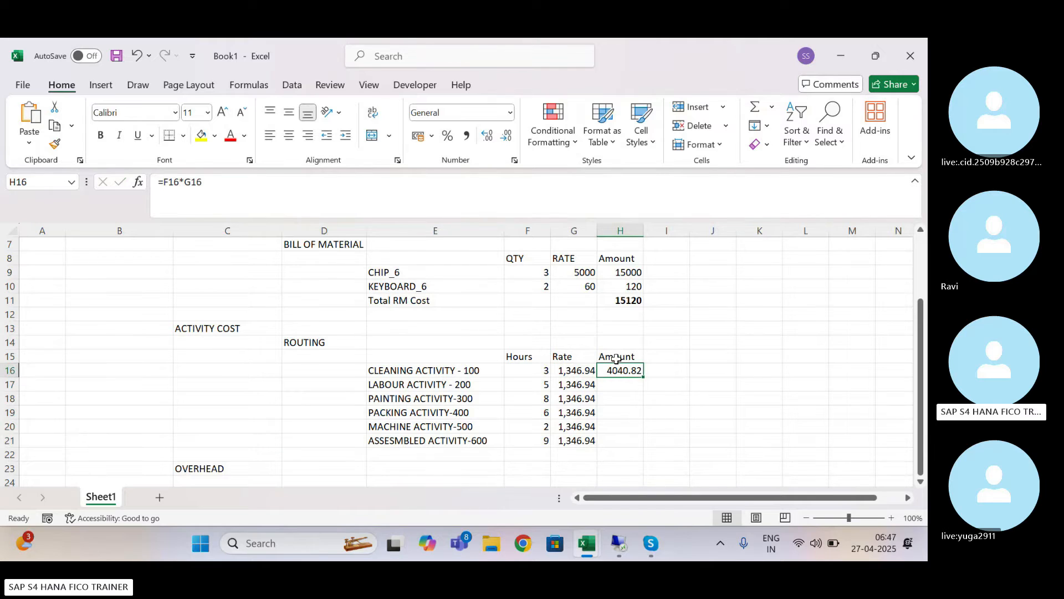
{"action": "double_click", "coordinate": [643, 377]}
{"action": "left_click", "coordinate": [702, 411]}
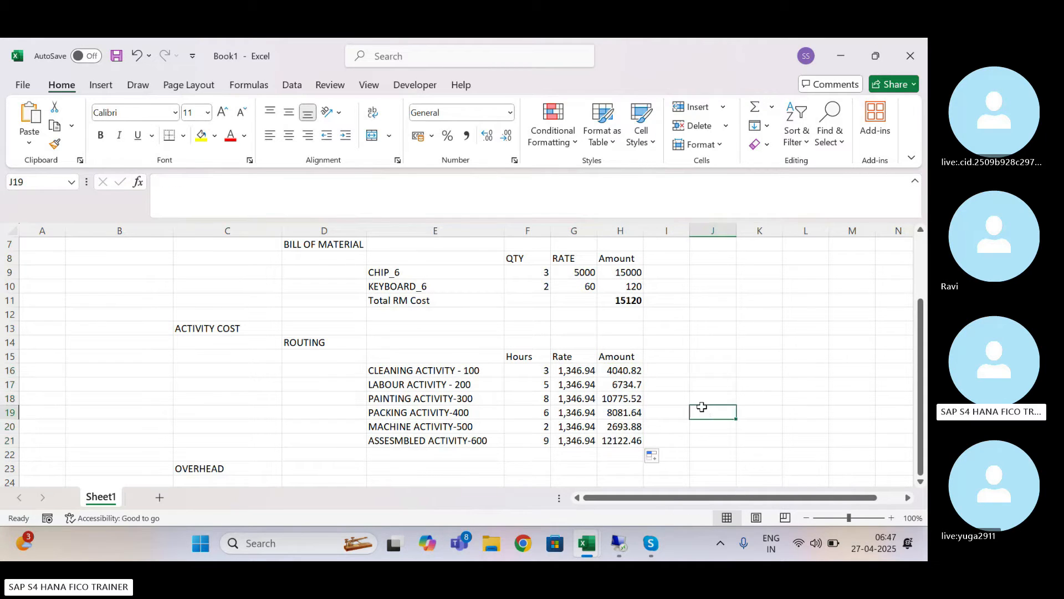
Step: Enter the label Total Amount in E22, below the last activity
{"action": "left_click", "coordinate": [428, 457]}
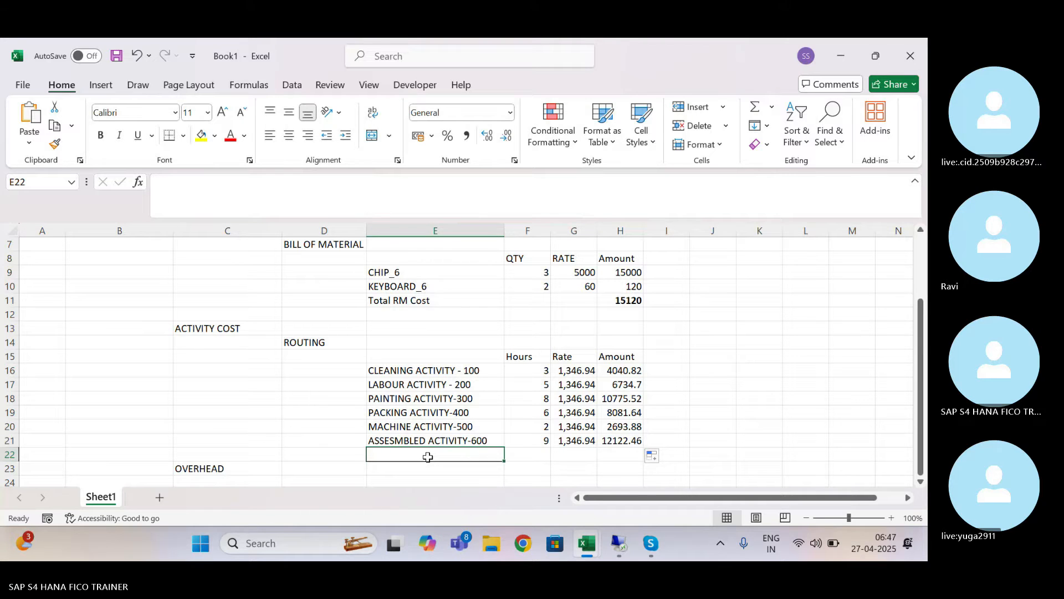
{"action": "type", "text": "Total"}
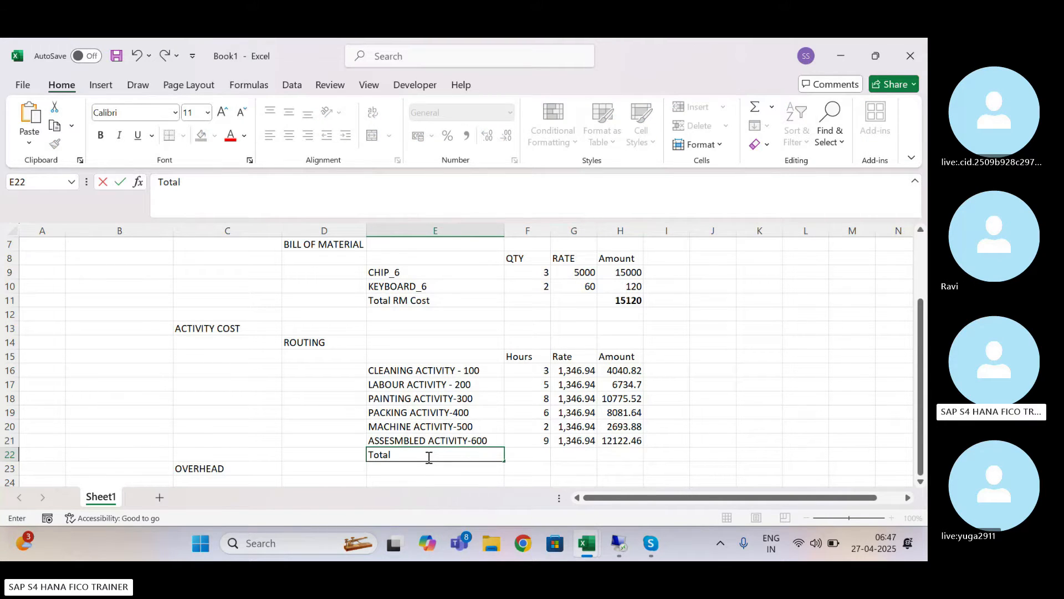
{"action": "type", "text": " Amount"}
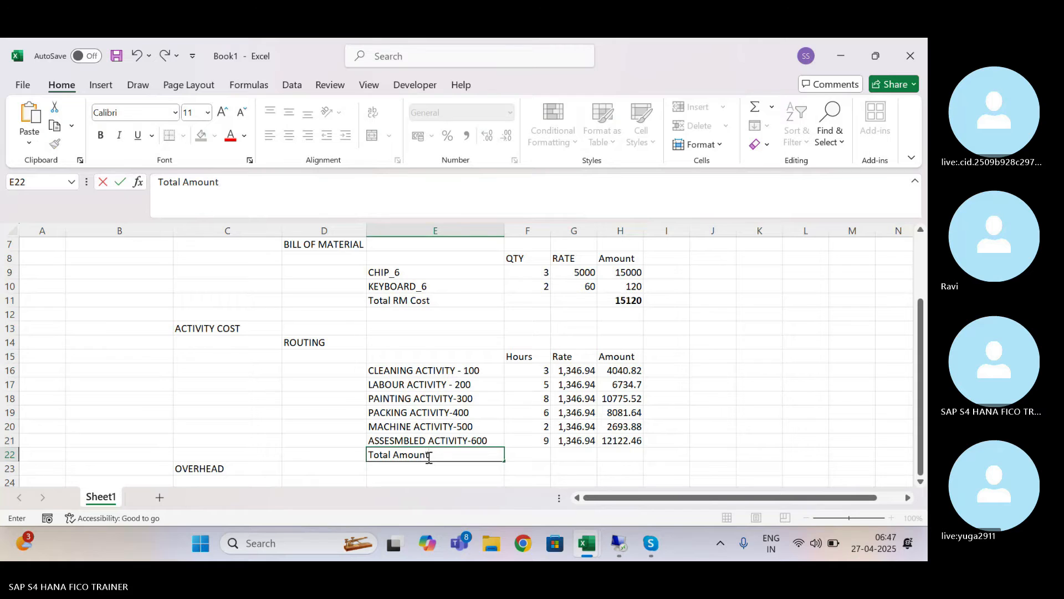
Step: Total the activity amounts in H22 with =SUM(H16:H21) and make the result bold
{"action": "key", "text": "Tab"}
{"action": "key", "text": "Tab"}
{"action": "key", "text": "Tab"}
{"action": "type", "text": "=SUM("}
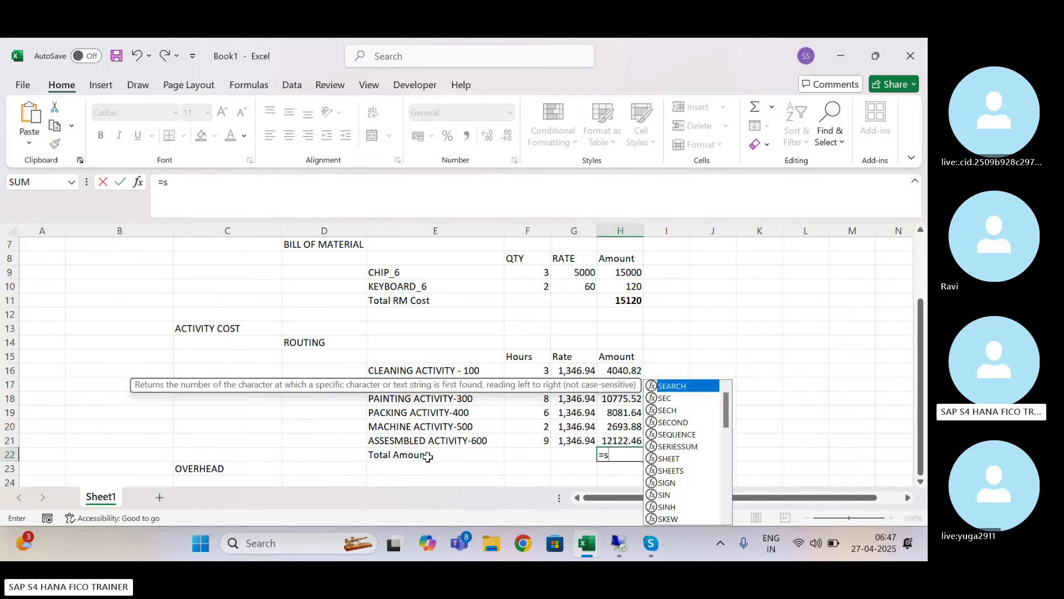
{"action": "key", "text": "Up"}
{"action": "key", "text": "shift+Up"}
{"action": "key", "text": "shift+Up"}
{"action": "key", "text": "shift+Up"}
{"action": "key", "text": "shift+Up"}
{"action": "key", "text": "shift+Up"}
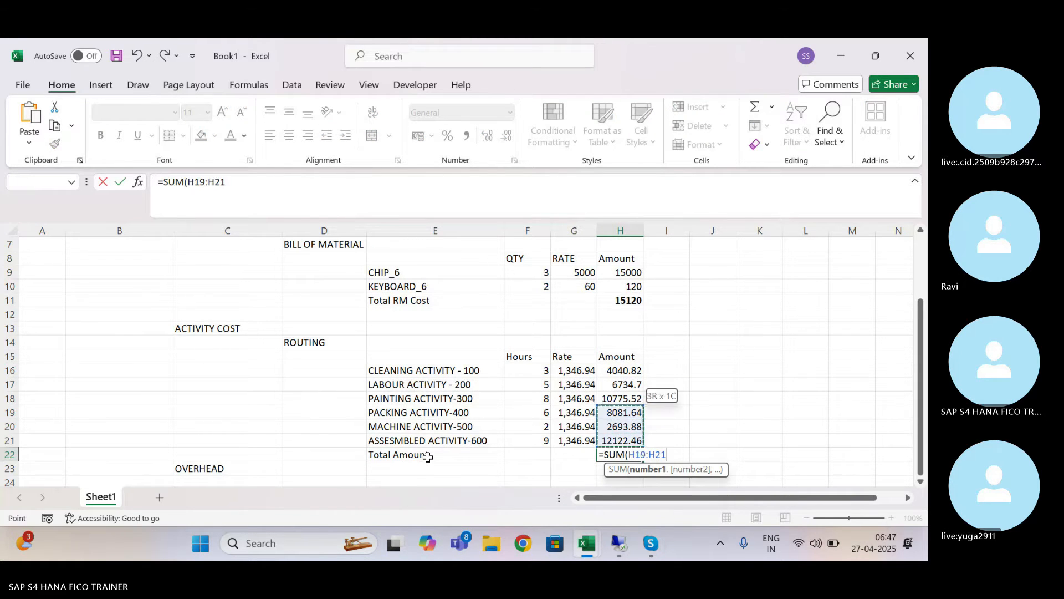
{"action": "key", "text": "ctrl+Return"}
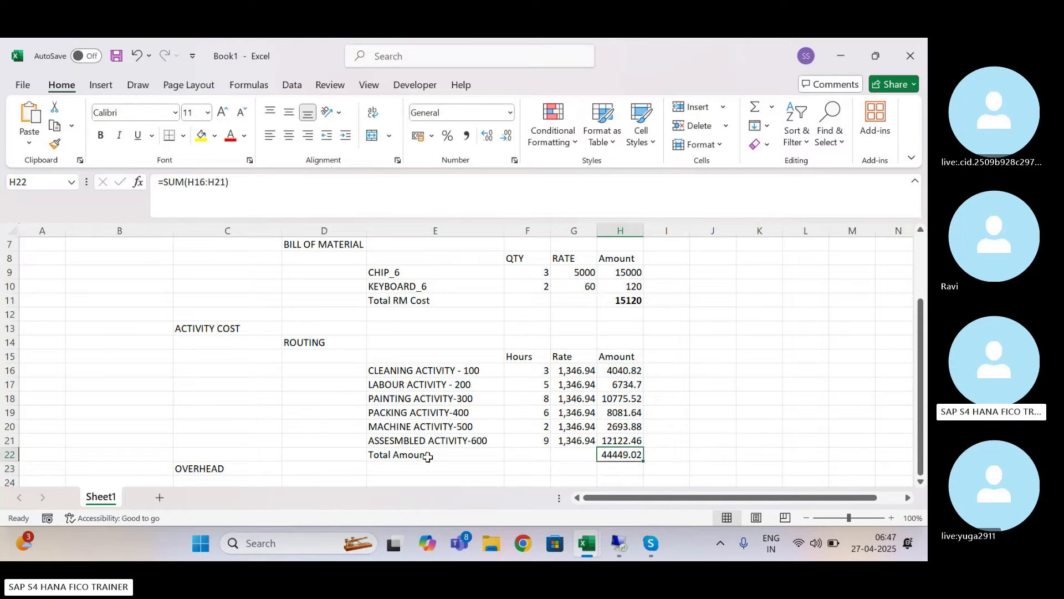
{"action": "key", "text": "ctrl+b"}
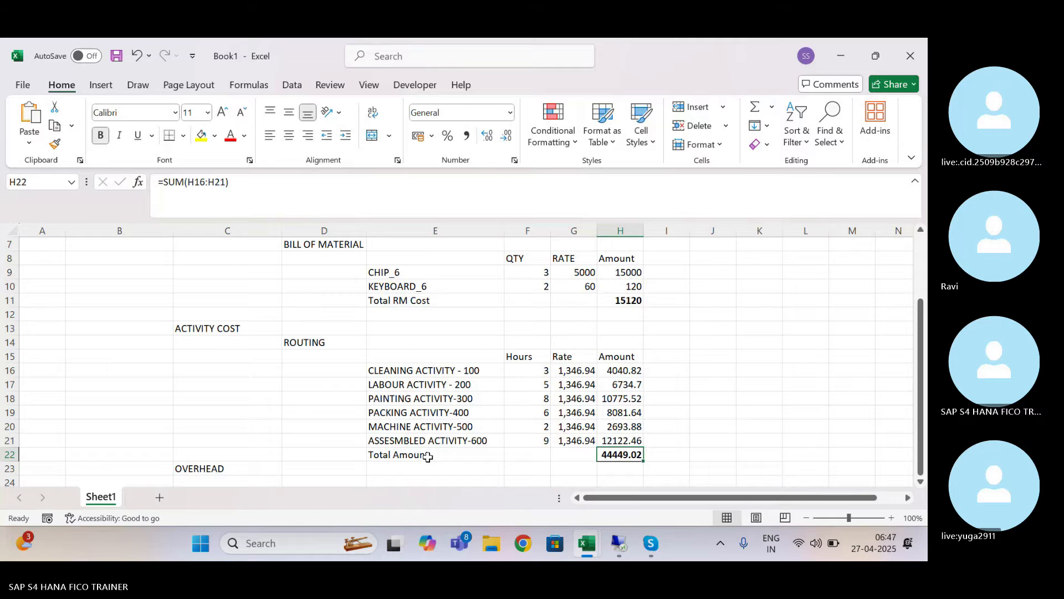
{"action": "left_click", "coordinate": [257, 468]}
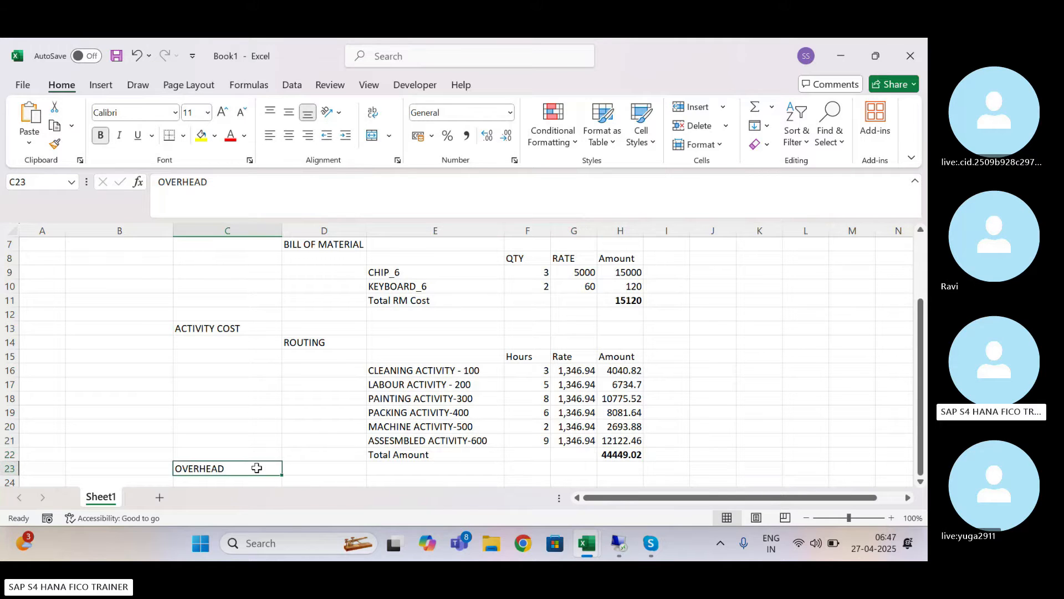
{"action": "key", "text": "Down"}
{"action": "key", "text": "Down"}
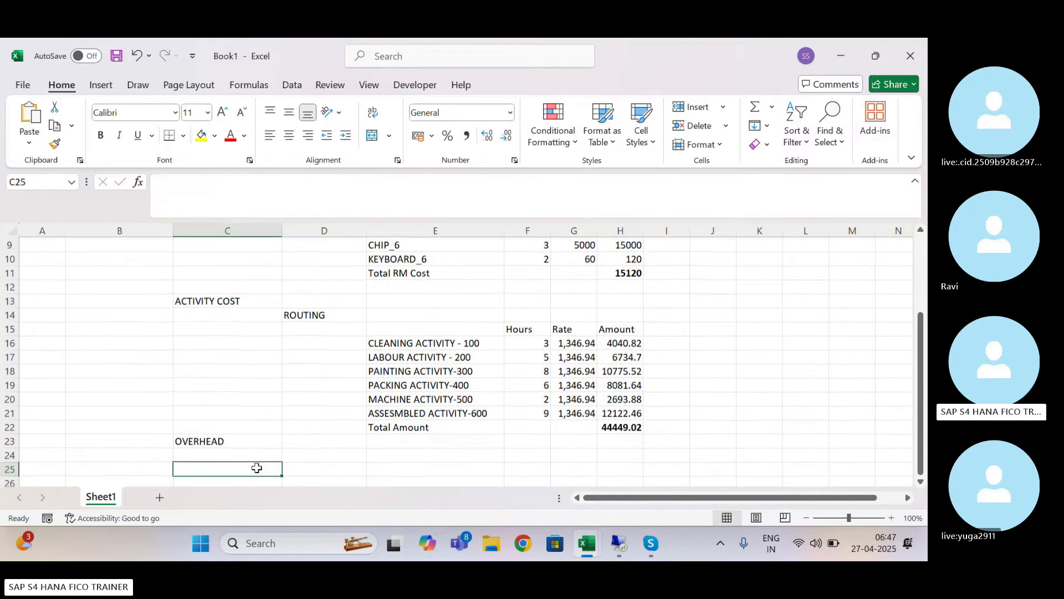
{"action": "key", "text": "Down"}
{"action": "key", "text": "Up"}
{"action": "key", "text": "Up"}
{"action": "key", "text": "Up"}
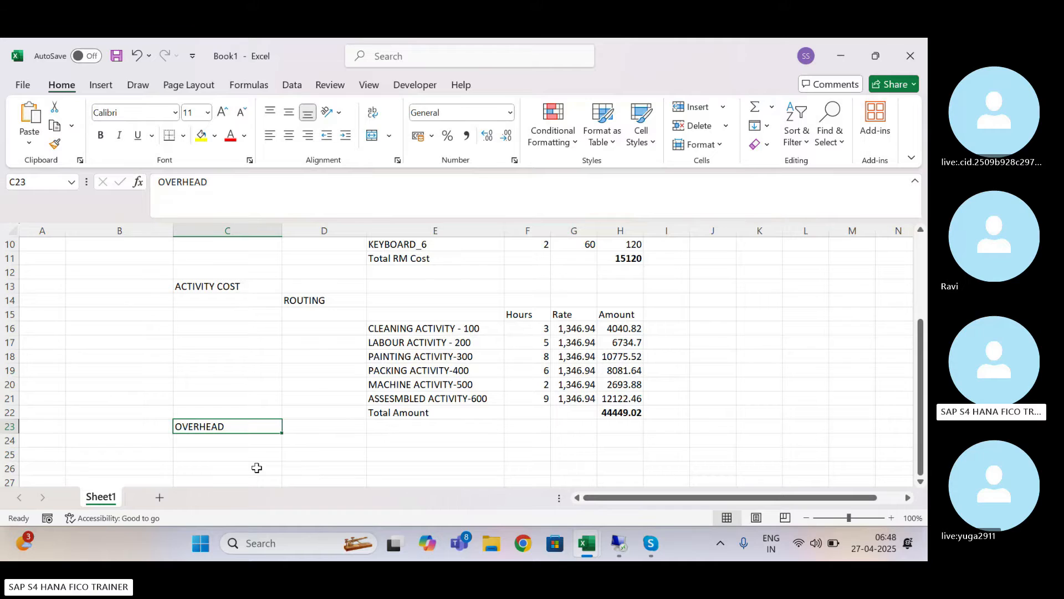
{"action": "key", "text": "Right"}
{"action": "key", "text": "Left"}
{"action": "key", "text": "Right"}
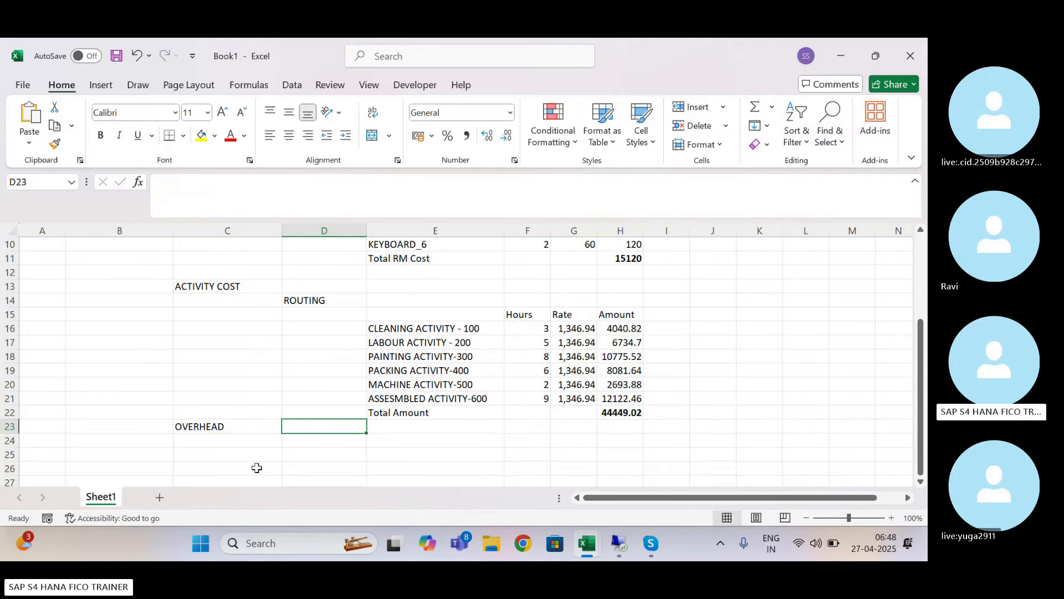
{"action": "type", "text": "COS"}
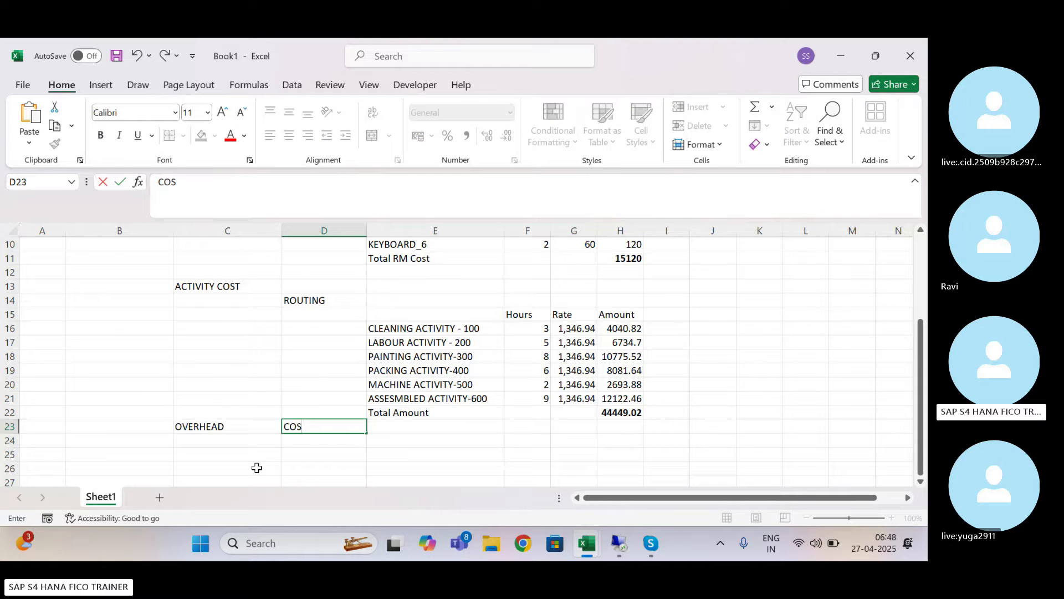
{"action": "key", "text": "BackSpace"}
{"action": "key", "text": "BackSpace"}
{"action": "key", "text": "BackSpace"}
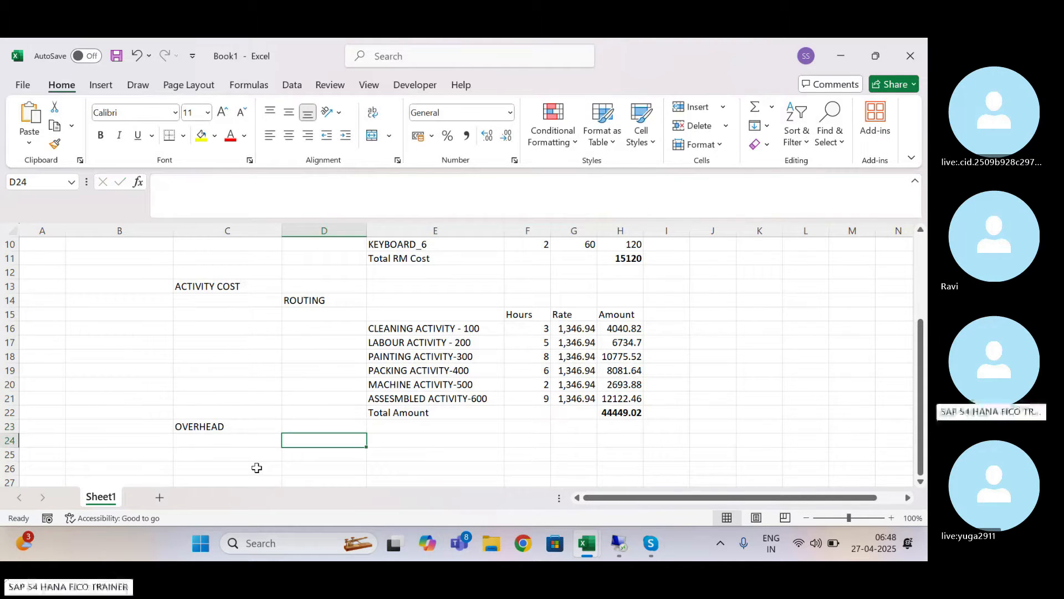
Step: Enter the label COSTING SHEET in D24, under the OVERHEAD heading
{"action": "key", "text": "Return"}
{"action": "type", "text": "COSTI"}
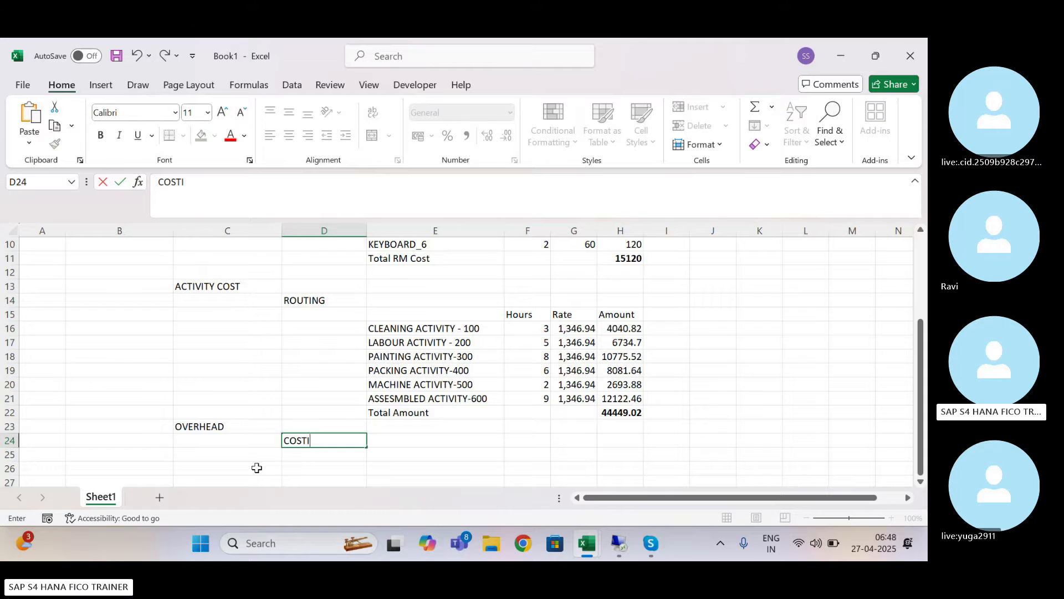
{"action": "type", "text": "NG SHEET"}
{"action": "key", "text": "Return"}
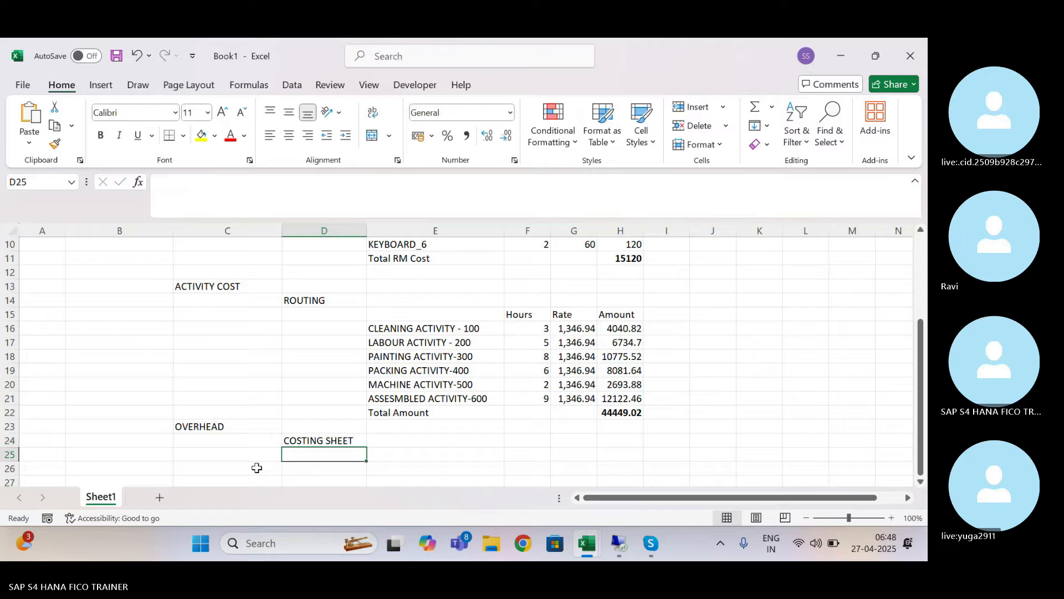
Step: List the overhead items ADMIN OH in E25 and SALES OH in E26 for the costing sheet
{"action": "key", "text": "Right"}
{"action": "key", "text": "Left"}
{"action": "key", "text": "Right"}
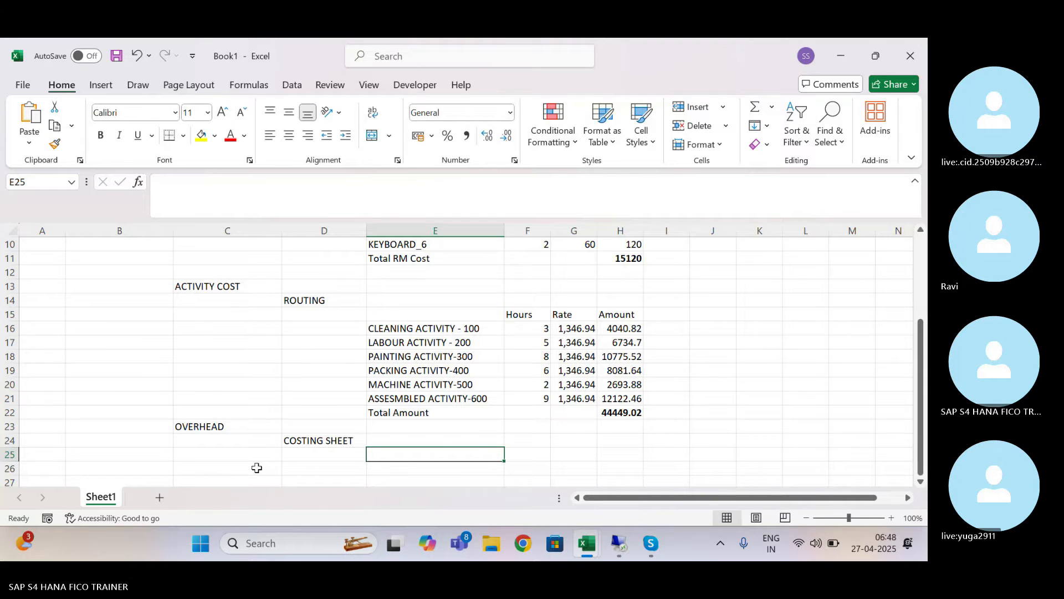
{"action": "type", "text": "A"}
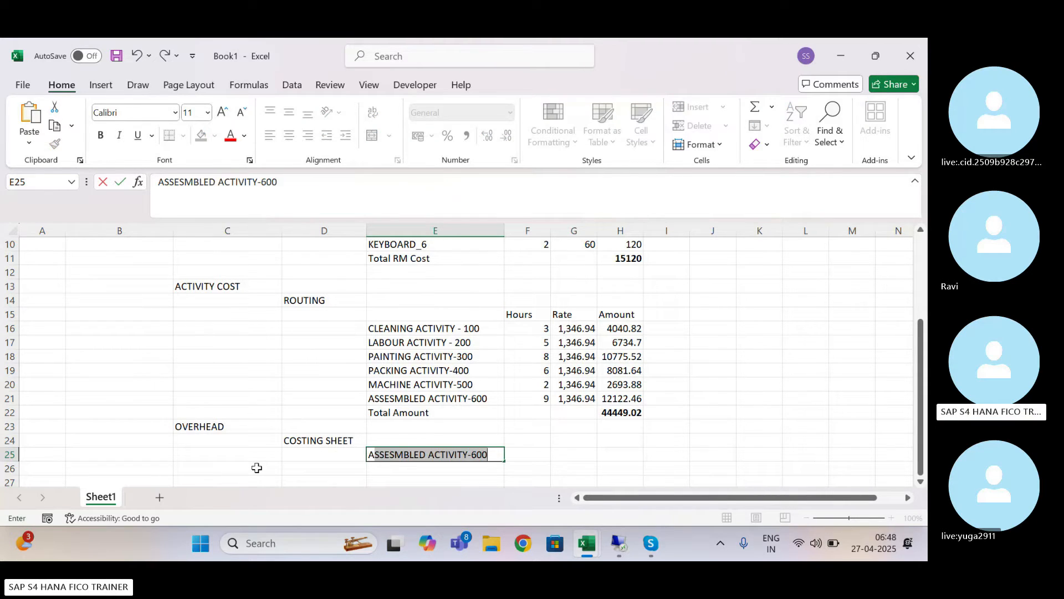
{"action": "type", "text": "DMIN OH"}
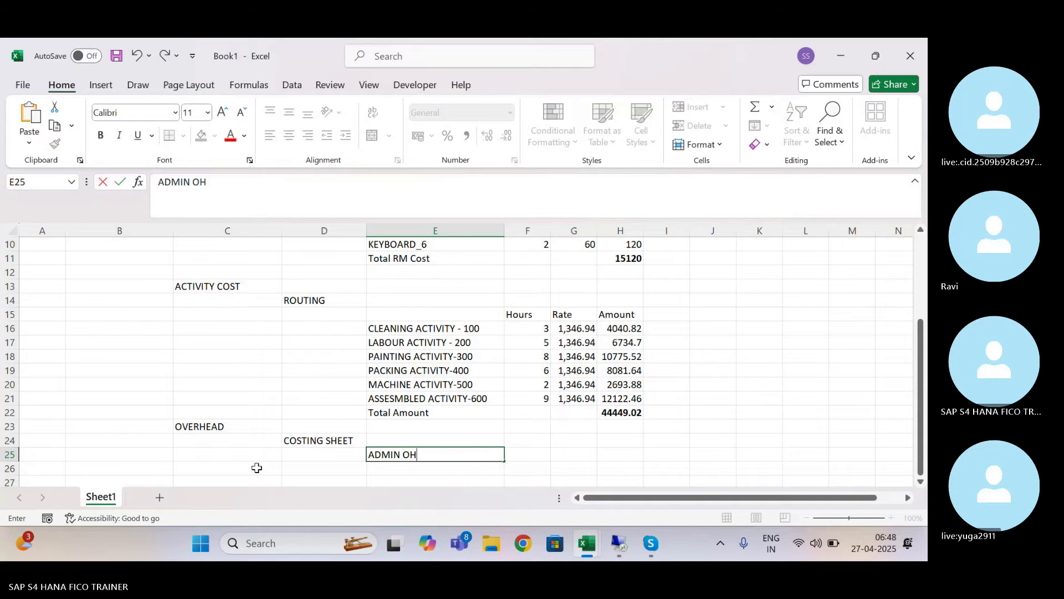
{"action": "key", "text": "Return"}
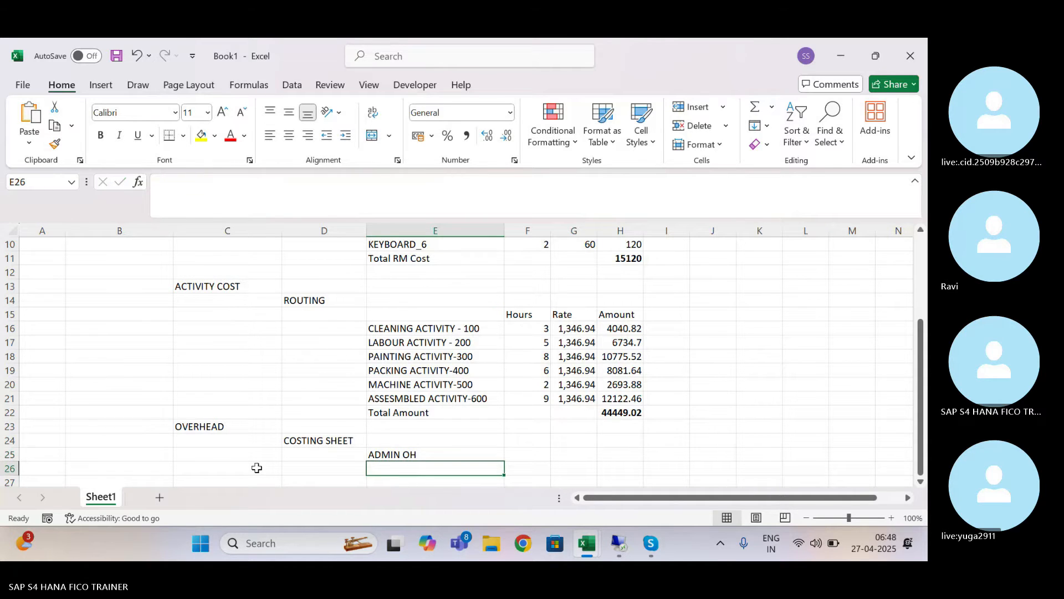
{"action": "type", "text": "SALES OH"}
{"action": "key", "text": "Return"}
{"action": "key", "text": "Up"}
{"action": "key", "text": "Up"}
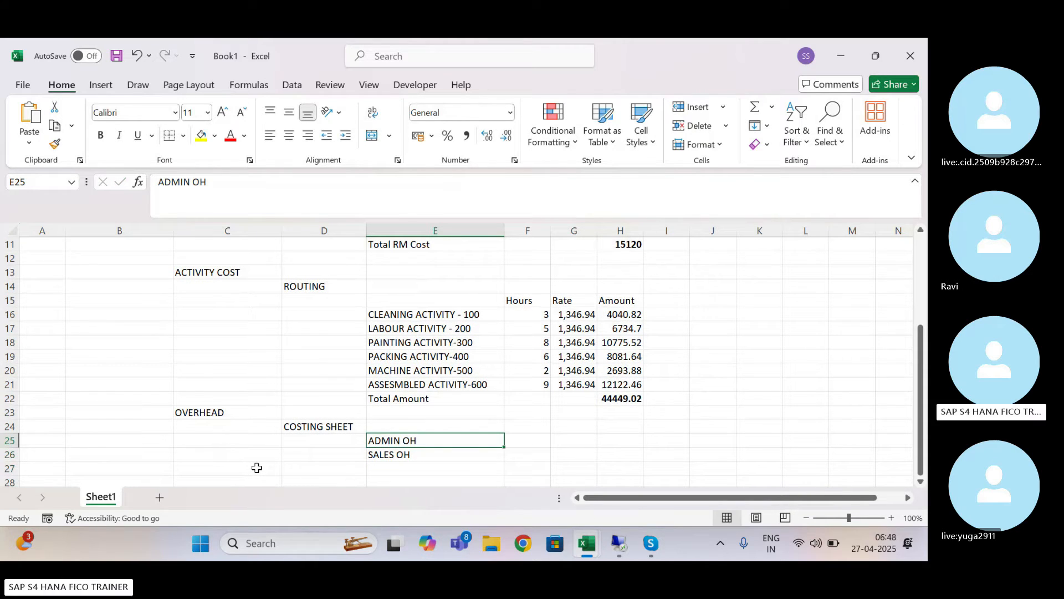
{"action": "key", "text": "Right"}
{"action": "key", "text": "Left"}
{"action": "key", "text": "Right"}
{"action": "key", "text": "Left"}
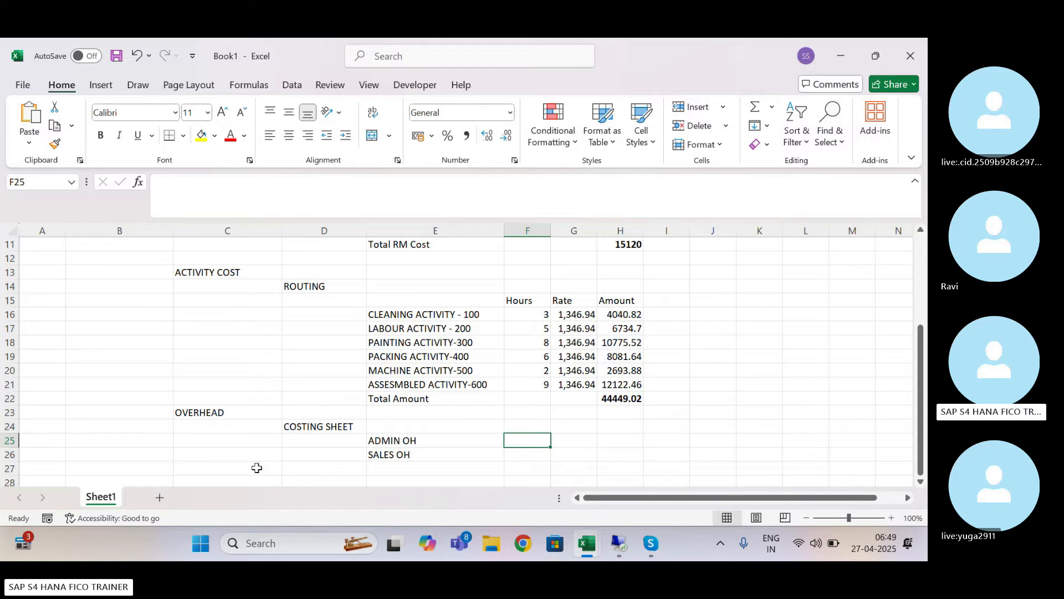
{"action": "left_click", "coordinate": [404, 440]}
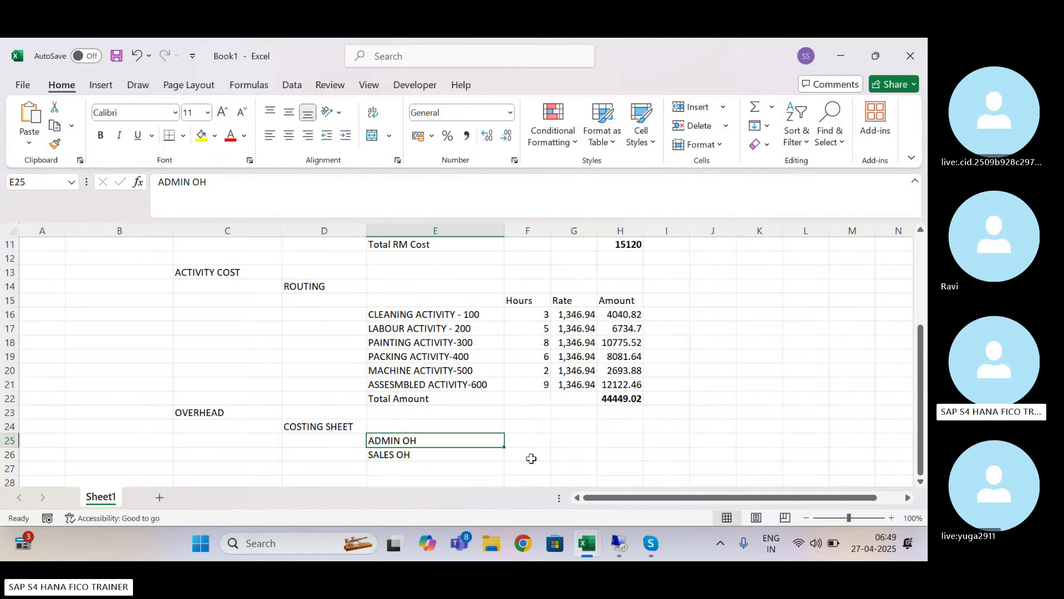
Step: Switch to the SAP session showing valuation variant S00 and leave it to return to the IMG structure
{"action": "left_click", "coordinate": [616, 541]}
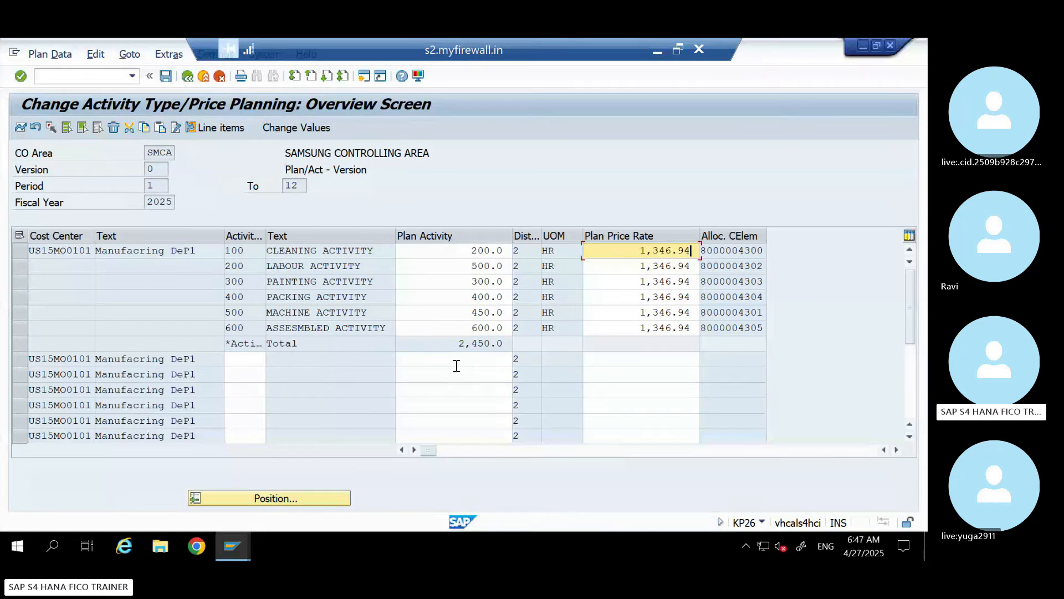
{"action": "left_click", "coordinate": [82, 77]}
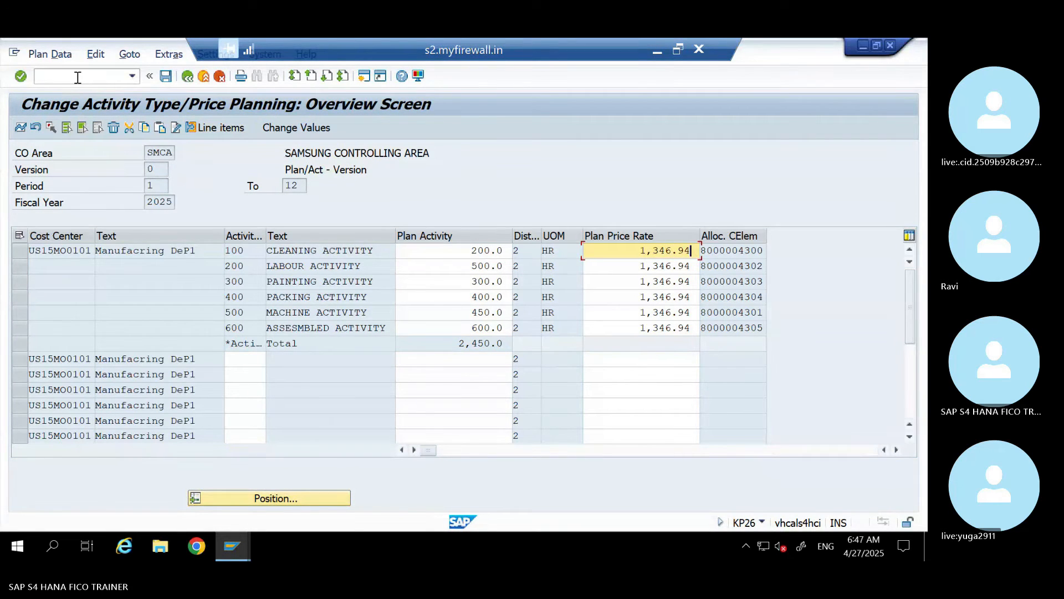
{"action": "left_click", "coordinate": [235, 546]}
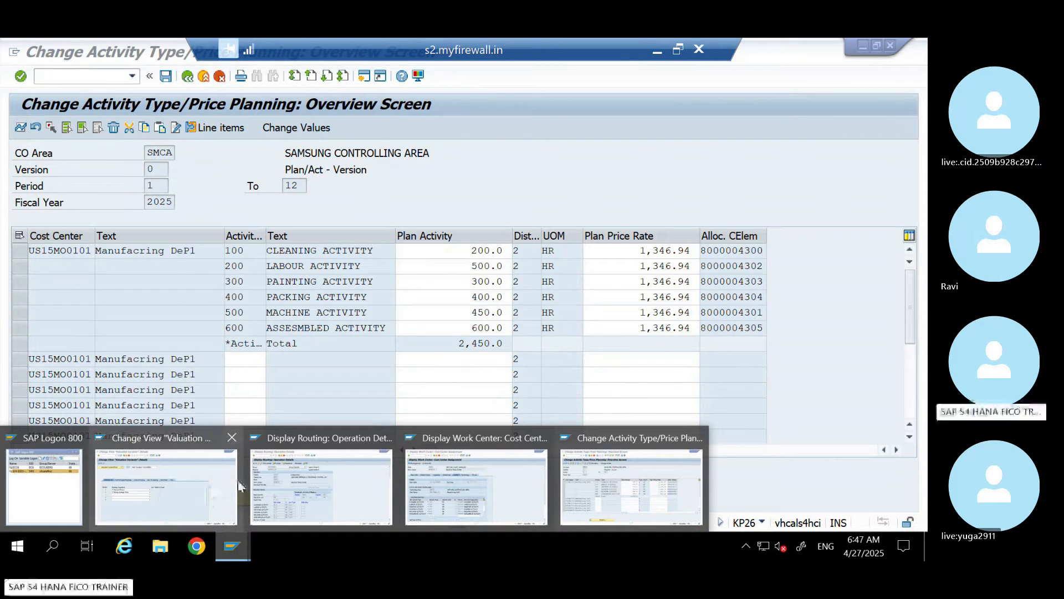
{"action": "left_click", "coordinate": [218, 484]}
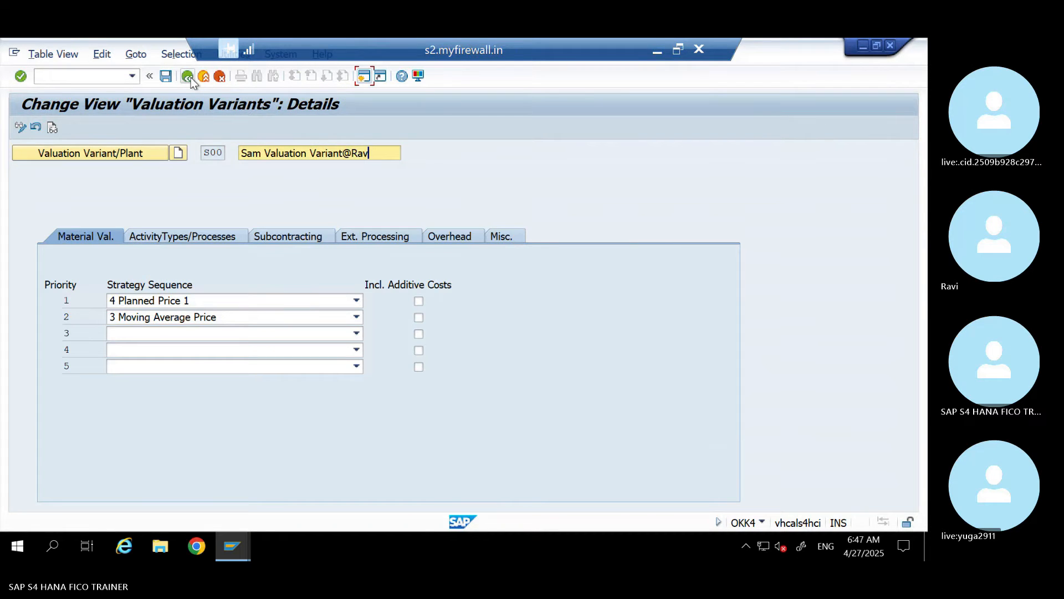
{"action": "left_click", "coordinate": [189, 77]}
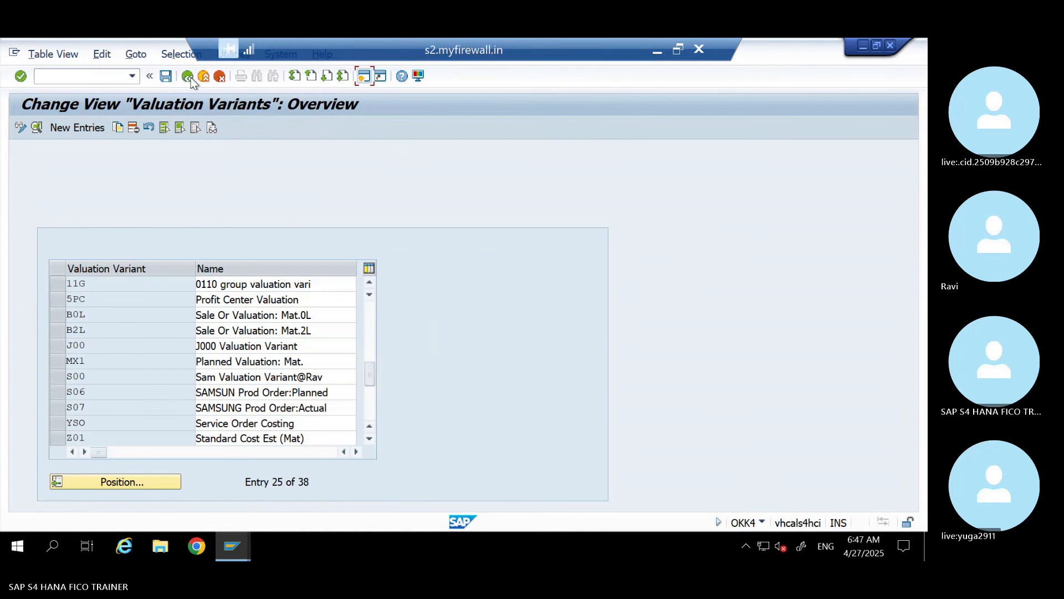
{"action": "left_click", "coordinate": [189, 77]}
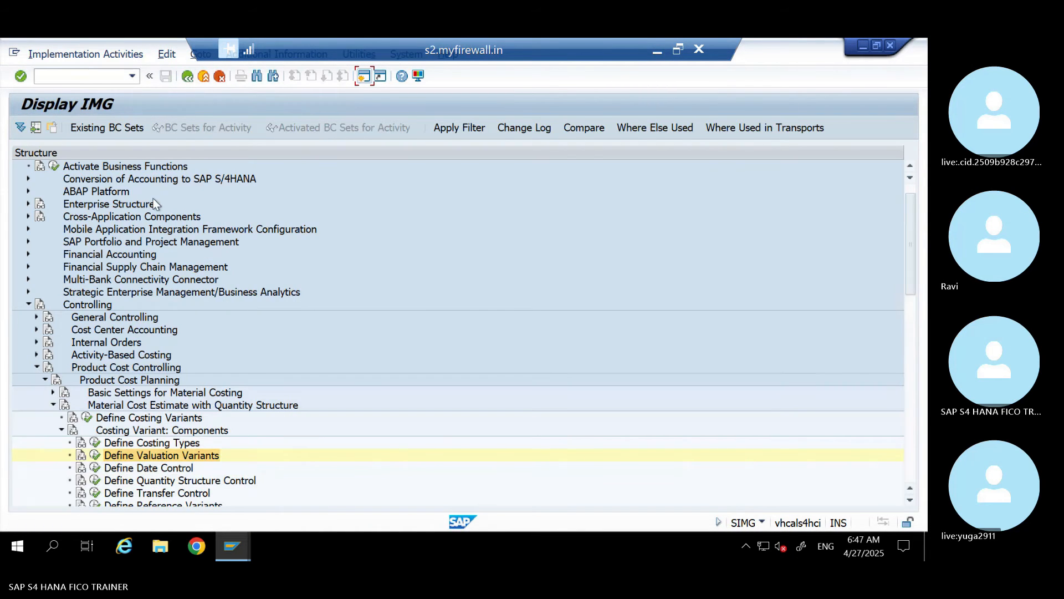
Step: Open Define Costing Sheets from the Overhead settings of Basic Settings for Material Costing and look through the costing sheets for the Samsung entries
{"action": "left_click", "coordinate": [52, 407]}
{"action": "left_click", "coordinate": [54, 393]}
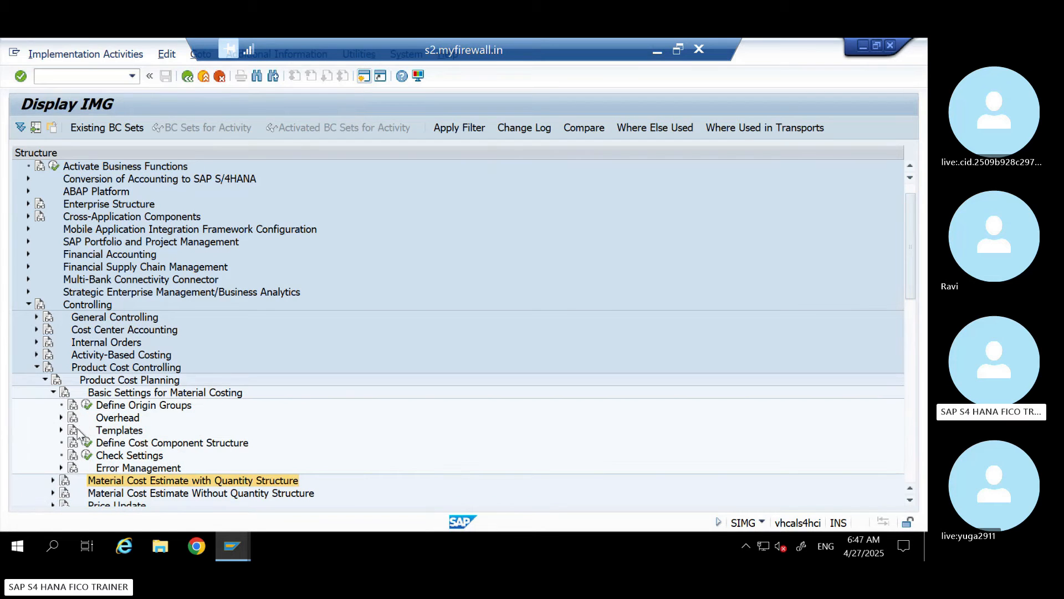
{"action": "left_click", "coordinate": [61, 417]}
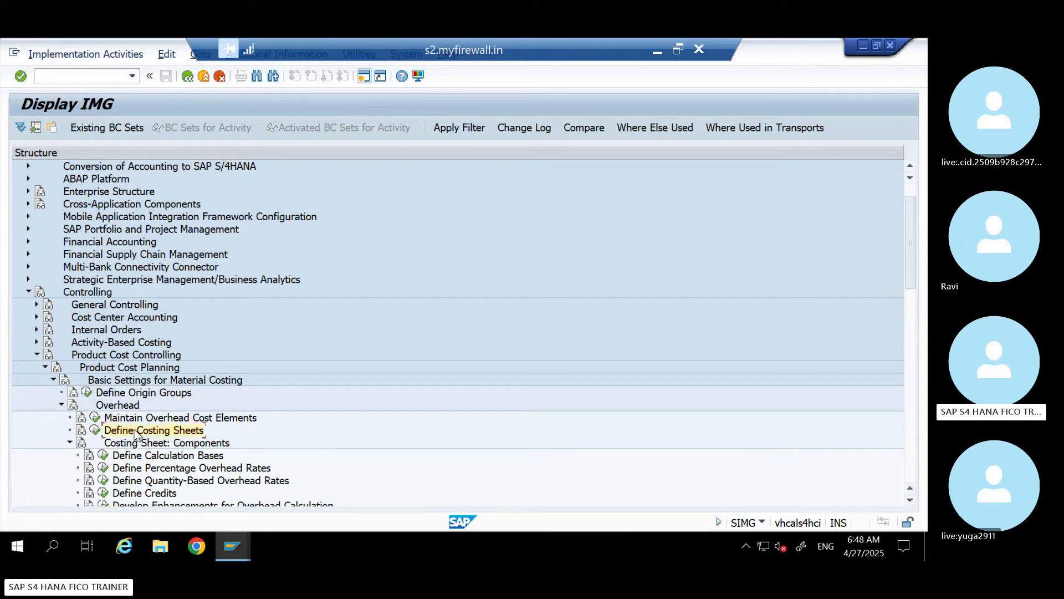
{"action": "left_click", "coordinate": [94, 431]}
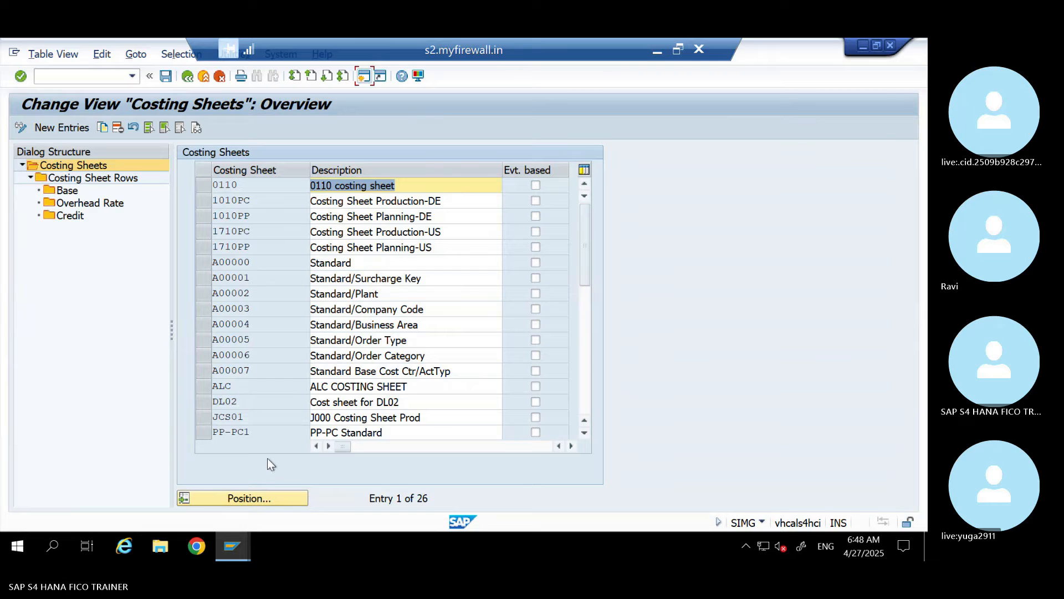
{"action": "left_click_drag", "start_coordinate": [585, 266], "coordinate": [583, 334]}
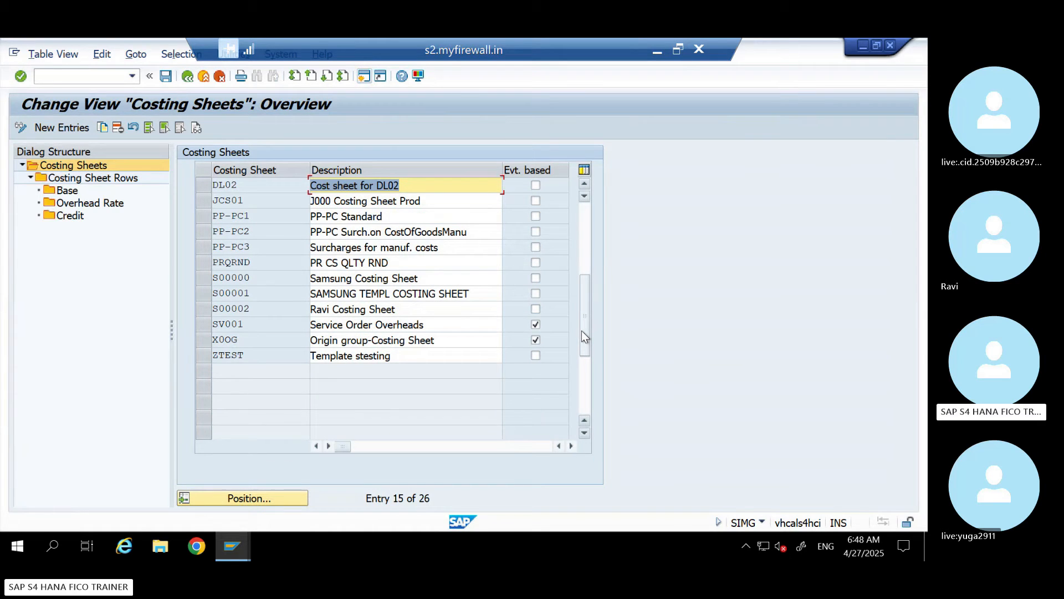
Step: Open the costing sheet rows of S00002 and examine the admin and sales overhead rows and their base row references
{"action": "left_click", "coordinate": [202, 308]}
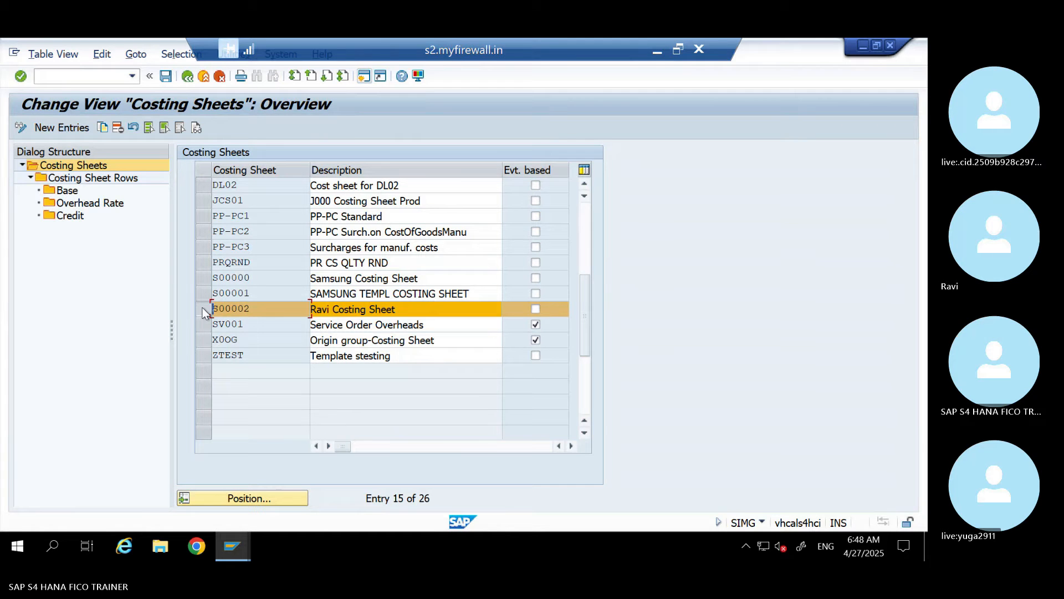
{"action": "double_click", "coordinate": [107, 178]}
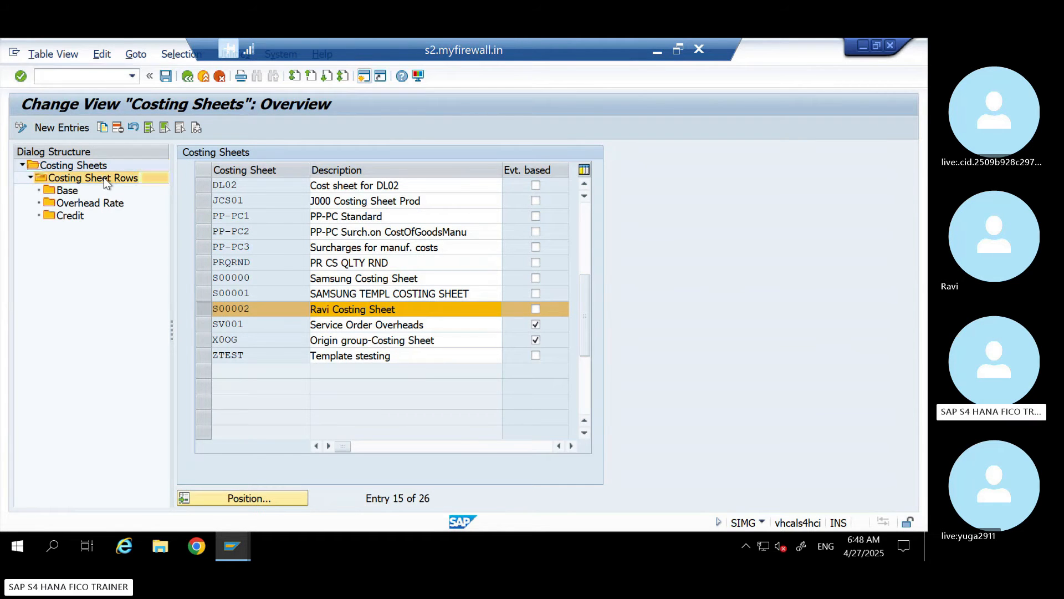
{"action": "left_click_drag", "start_coordinate": [419, 249], "coordinate": [316, 248]}
{"action": "left_click_drag", "start_coordinate": [418, 264], "coordinate": [318, 263]}
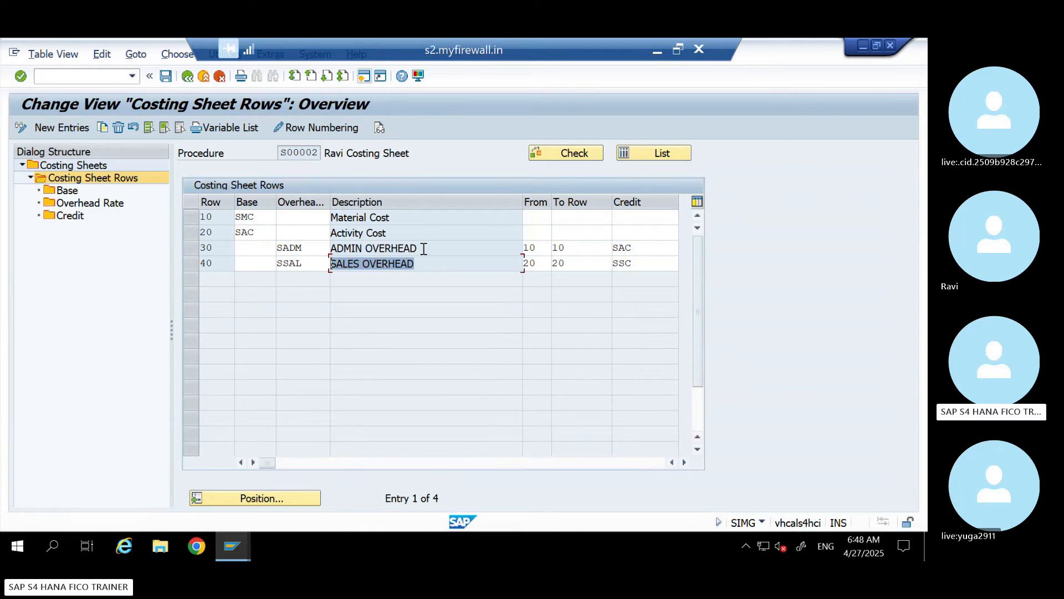
{"action": "left_click_drag", "start_coordinate": [419, 249], "coordinate": [353, 248]}
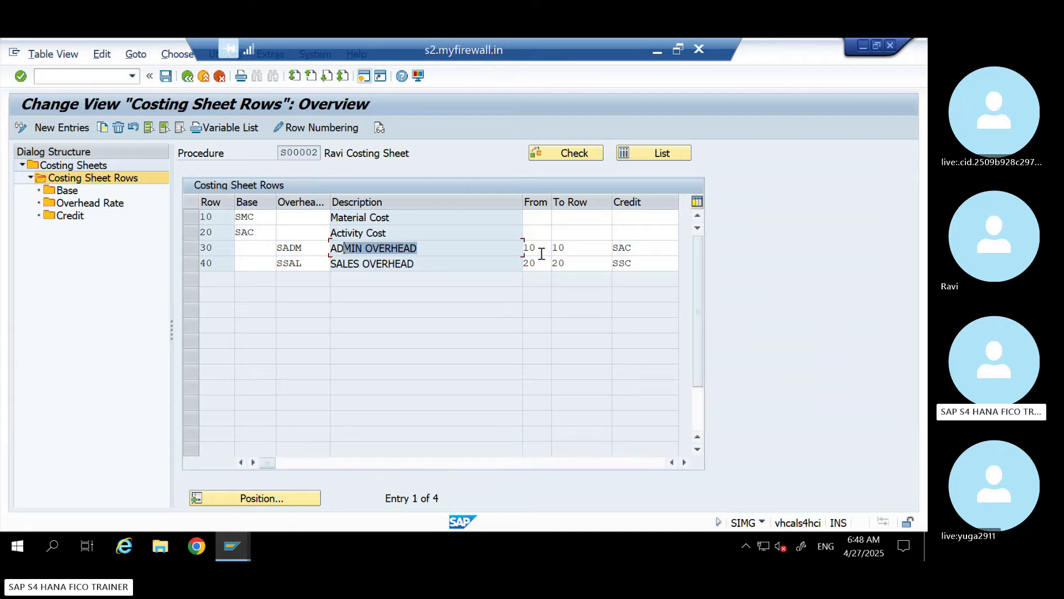
{"action": "left_click", "coordinate": [536, 248]}
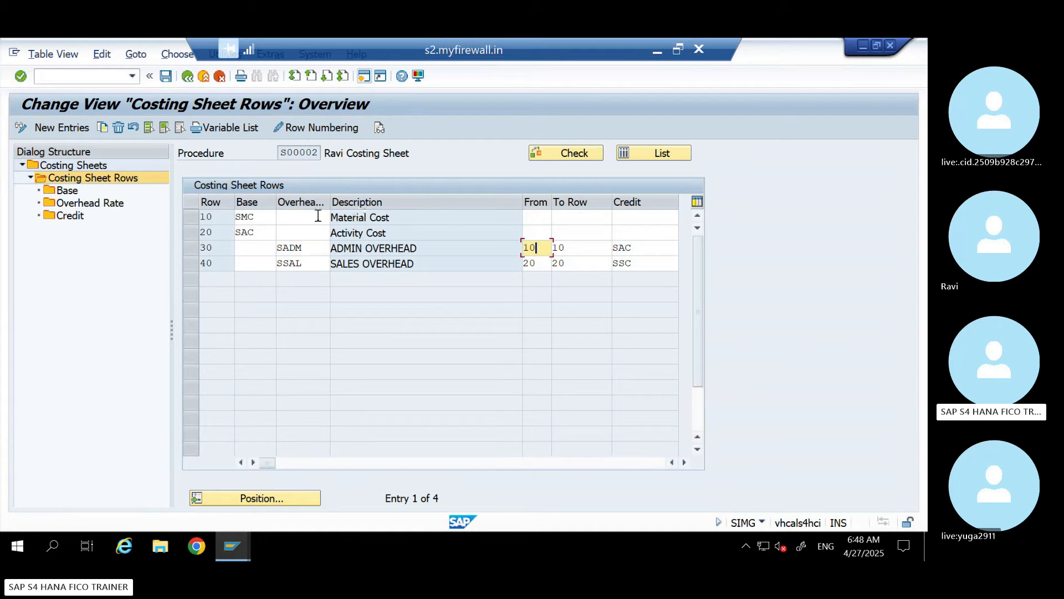
{"action": "left_click_drag", "start_coordinate": [413, 220], "coordinate": [318, 219]}
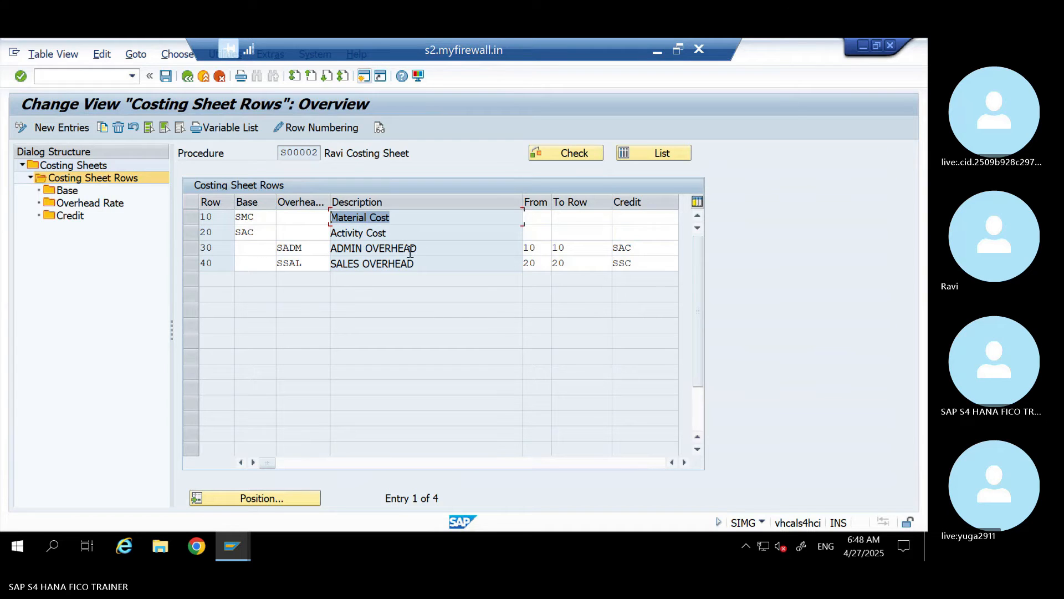
Step: Open the overhead rate of the ADMIN OVERHEAD row and review the percentage for each overhead type
{"action": "left_click", "coordinate": [195, 248]}
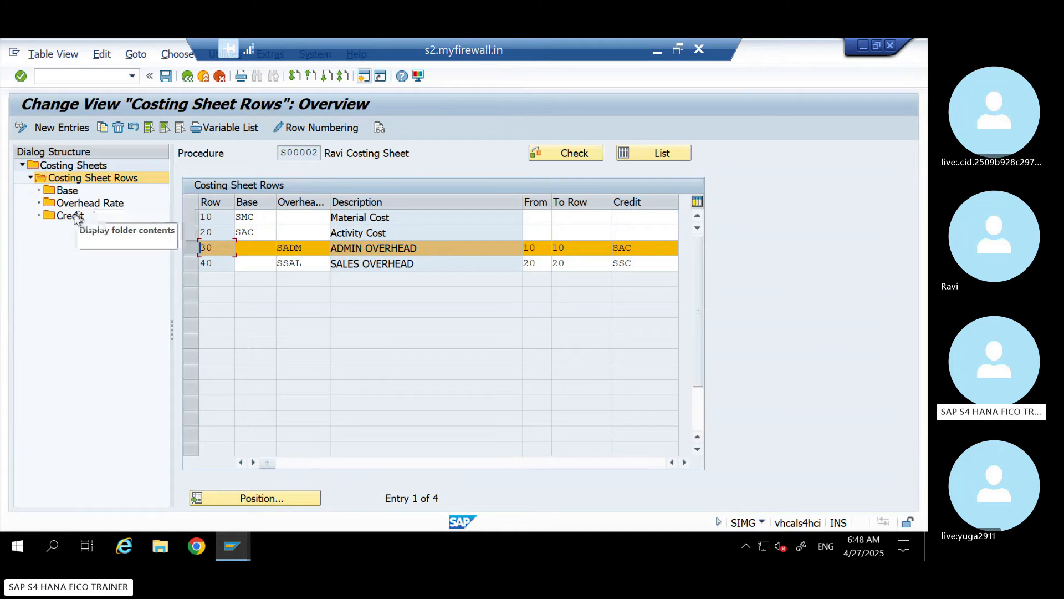
{"action": "double_click", "coordinate": [93, 205]}
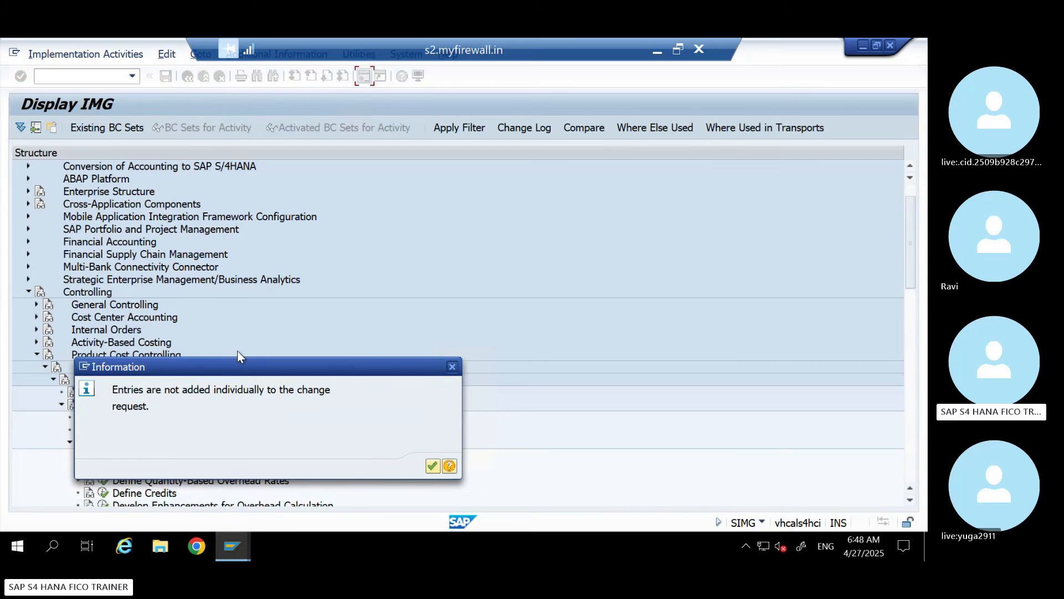
{"action": "key", "text": "Return"}
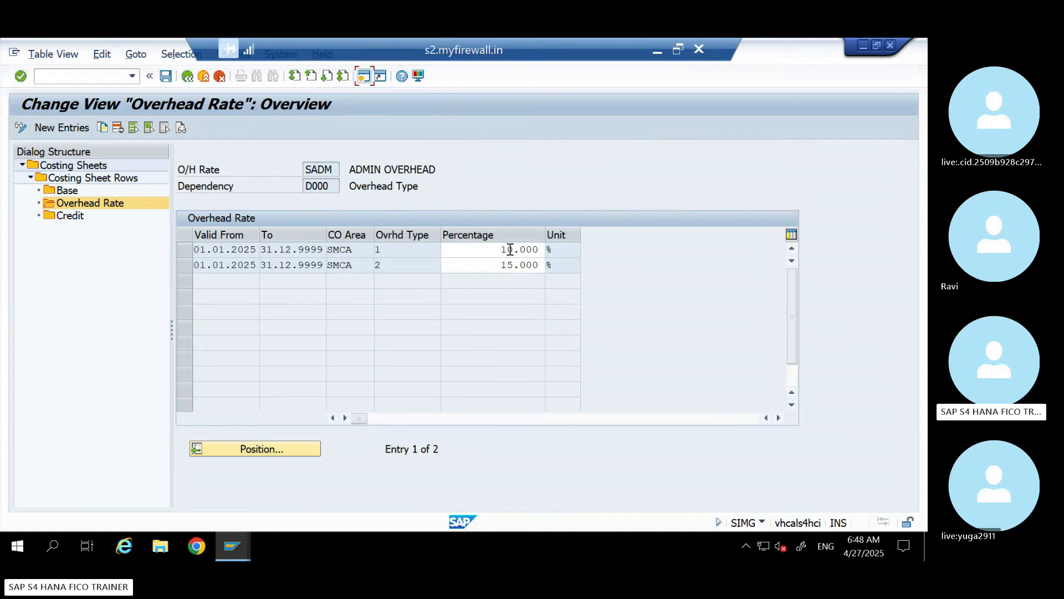
{"action": "left_click", "coordinate": [510, 249]}
{"action": "left_click", "coordinate": [501, 265]}
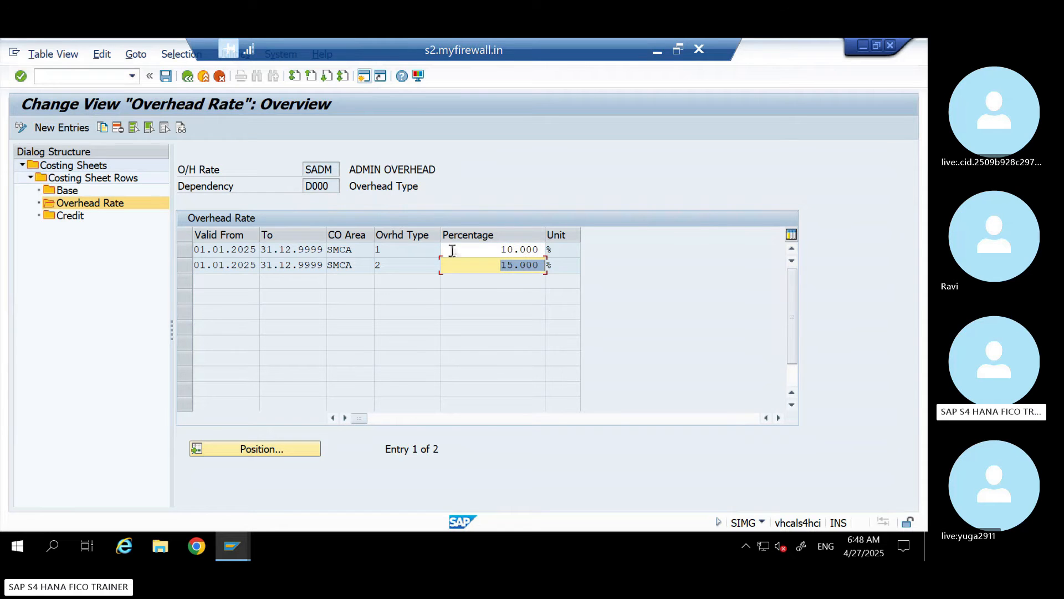
Step: Look up the possible overhead types for the first ADMIN OVERHEAD rate entry and close the list without changing it
{"action": "left_click", "coordinate": [431, 247]}
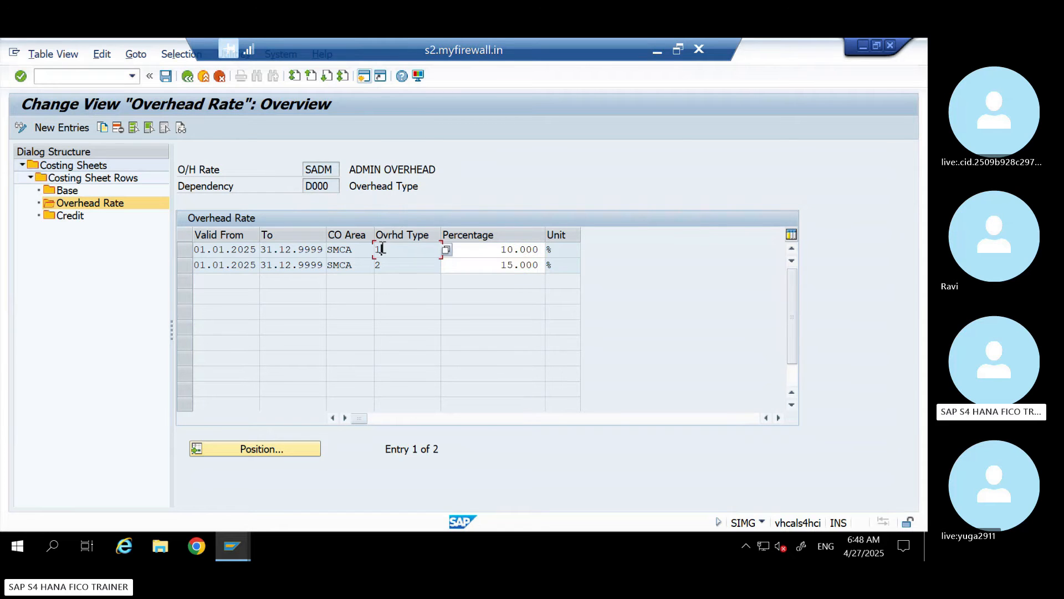
{"action": "left_click", "coordinate": [447, 250]}
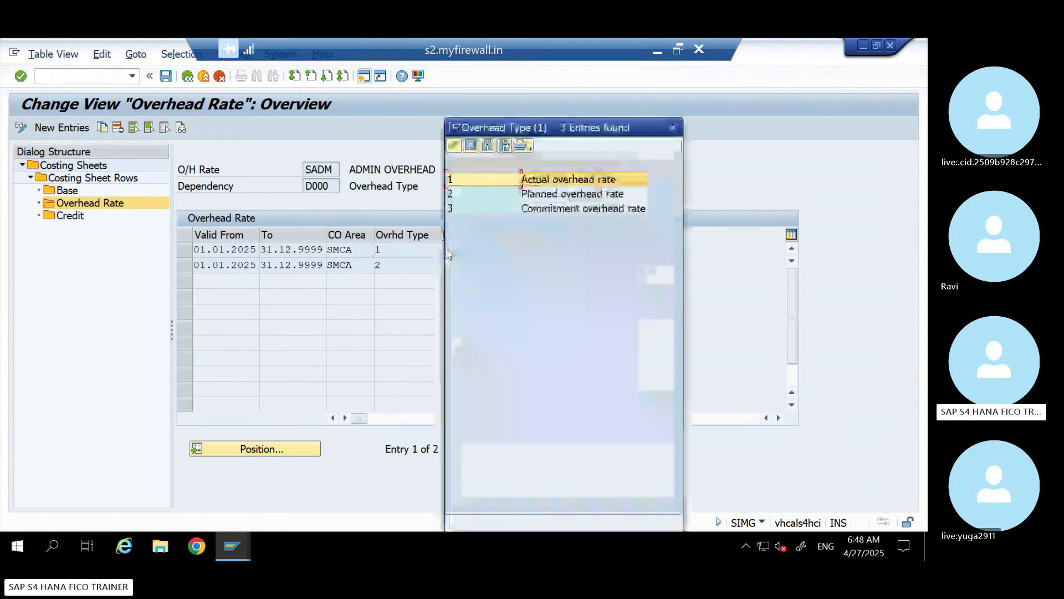
{"action": "left_click", "coordinate": [544, 195]}
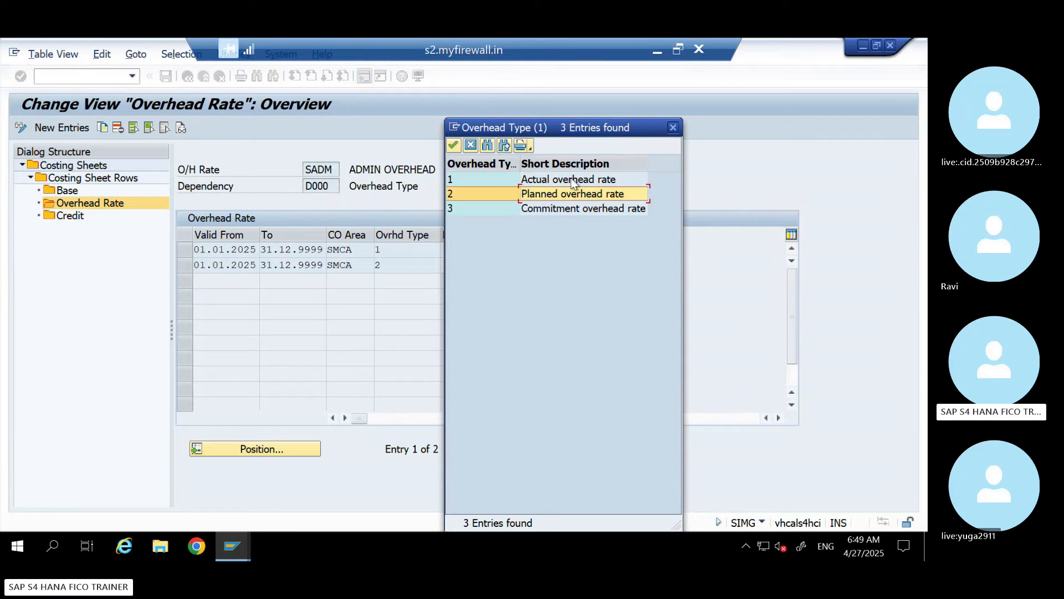
{"action": "left_click", "coordinate": [672, 129]}
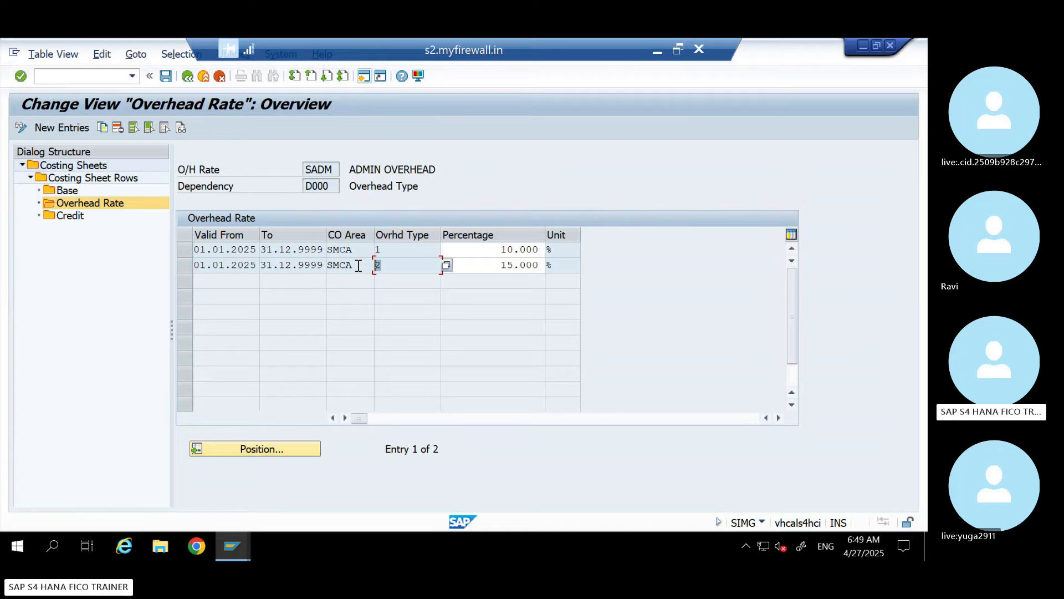
Step: Switch to the Excel product cost workbook and examine the Total Amount of the activity costs in H22
{"action": "left_click", "coordinate": [658, 50]}
{"action": "left_click", "coordinate": [223, 286]}
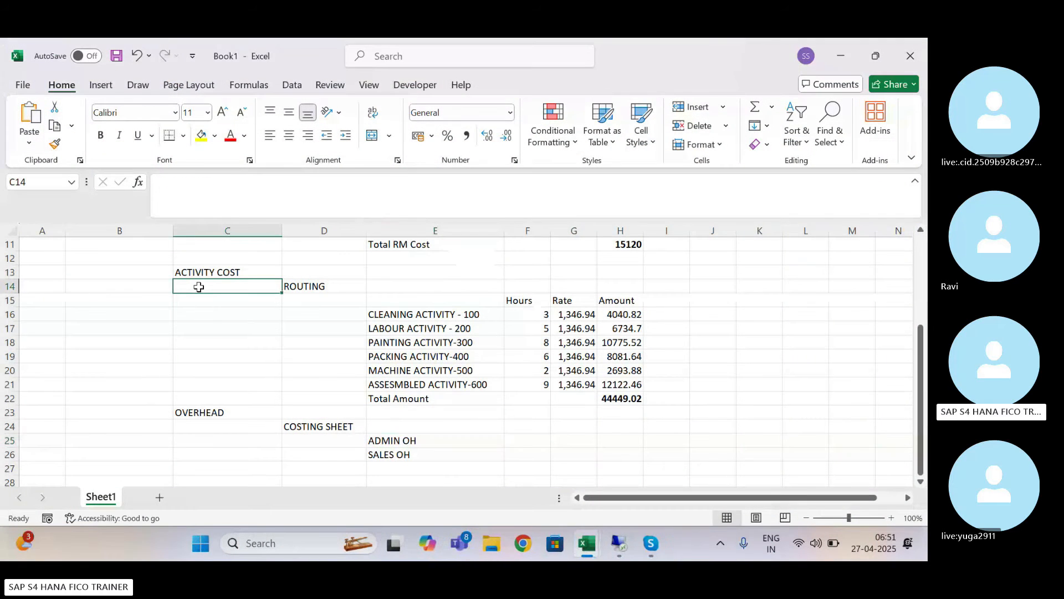
{"action": "left_click", "coordinate": [612, 397]}
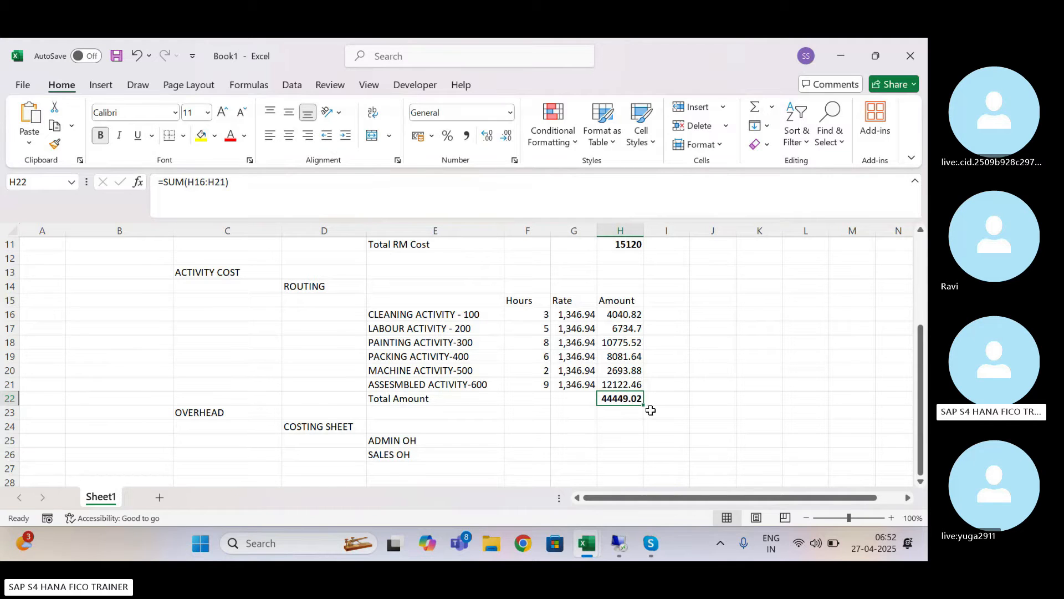
Step: Return to the SAP overhead rates and check the second entry's overhead type against the list, comparing both percentages
{"action": "left_click", "coordinate": [620, 548]}
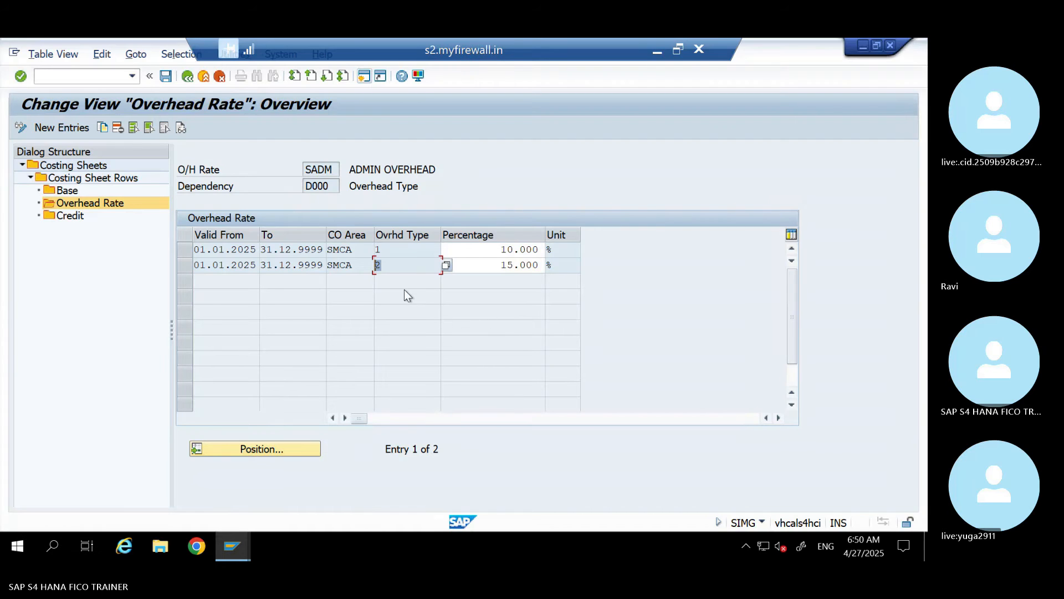
{"action": "left_click", "coordinate": [447, 264]}
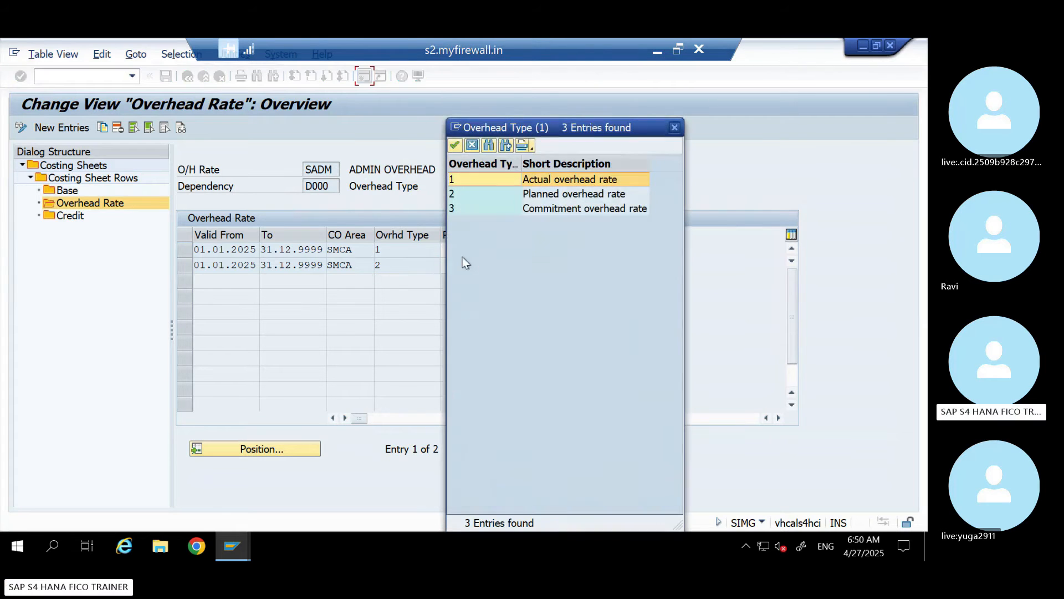
{"action": "left_click", "coordinate": [675, 127]}
{"action": "left_click_drag", "start_coordinate": [500, 263], "coordinate": [552, 261]}
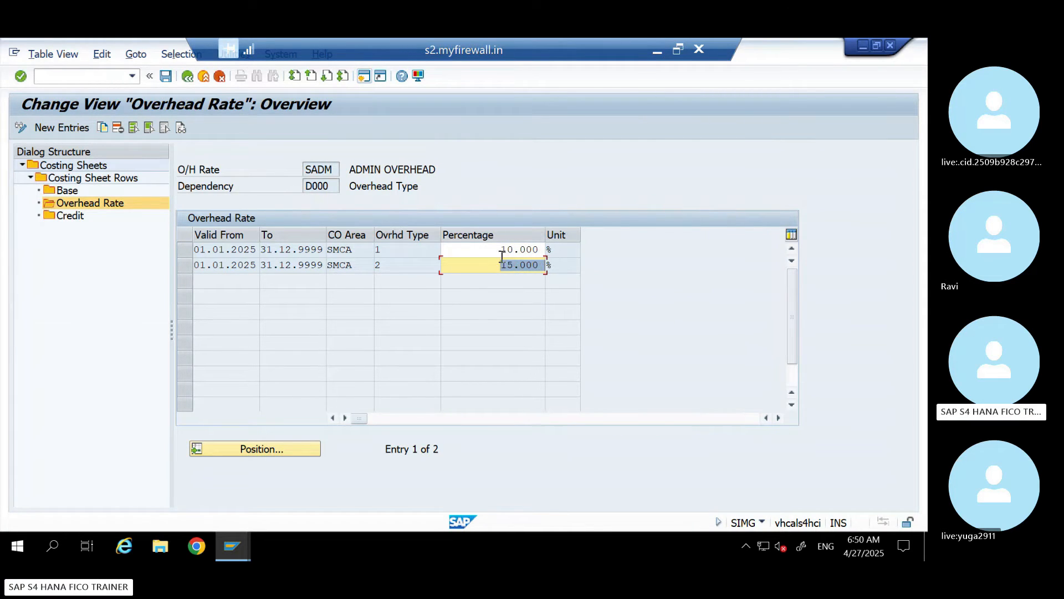
{"action": "left_click_drag", "start_coordinate": [498, 251], "coordinate": [565, 248]}
{"action": "left_click_drag", "start_coordinate": [498, 263], "coordinate": [552, 260]}
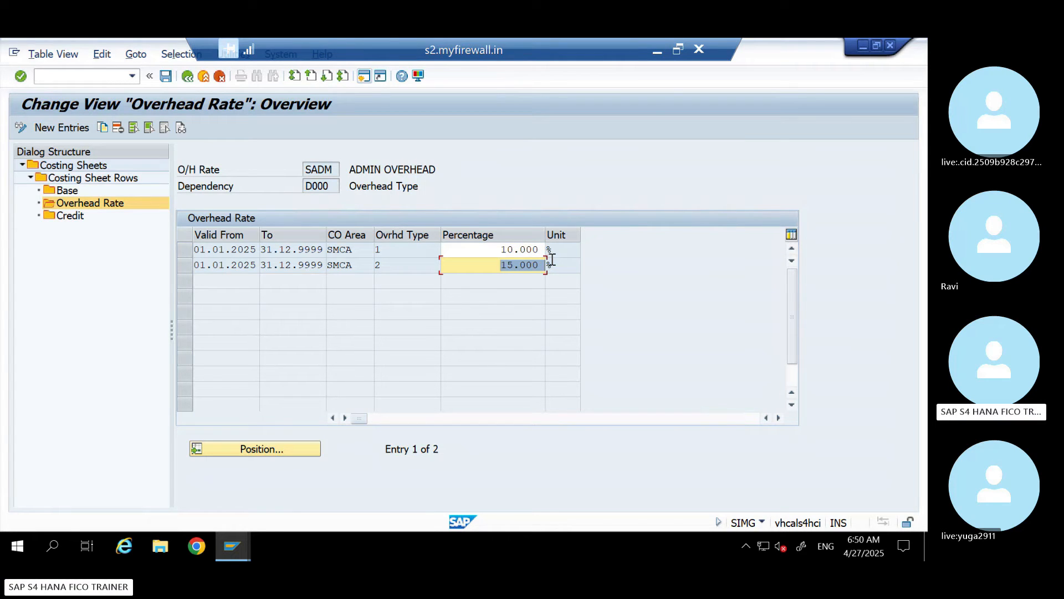
Step: Switch to the Excel cost sheet and enter 15% as the ADMIN OH rate in cell G25
{"action": "left_click", "coordinate": [654, 45]}
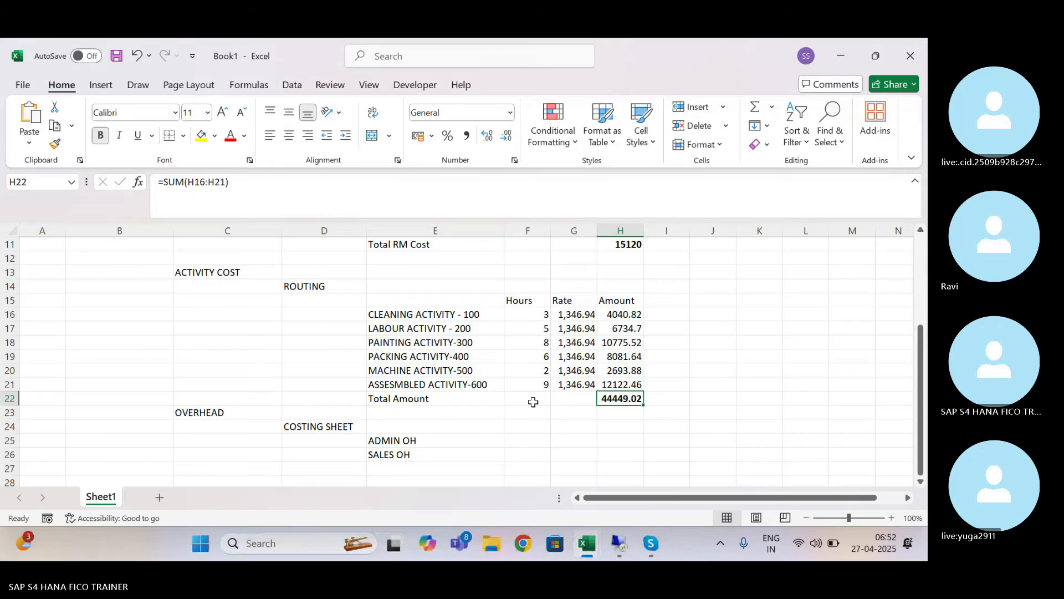
{"action": "left_click", "coordinate": [565, 441]}
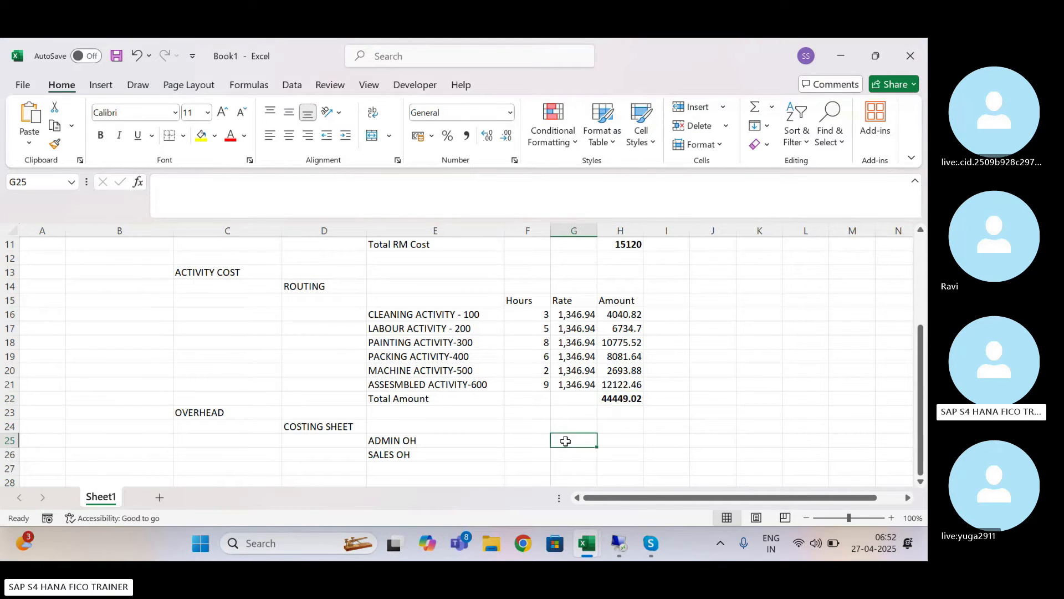
{"action": "type", "text": "15"}
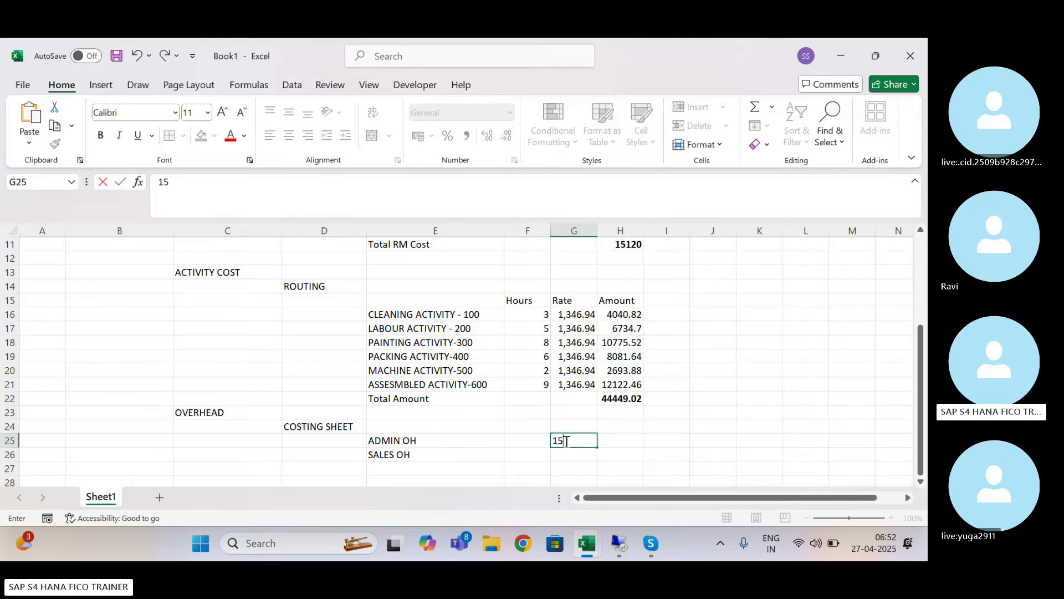
{"action": "type", "text": "%"}
{"action": "key", "text": "Return"}
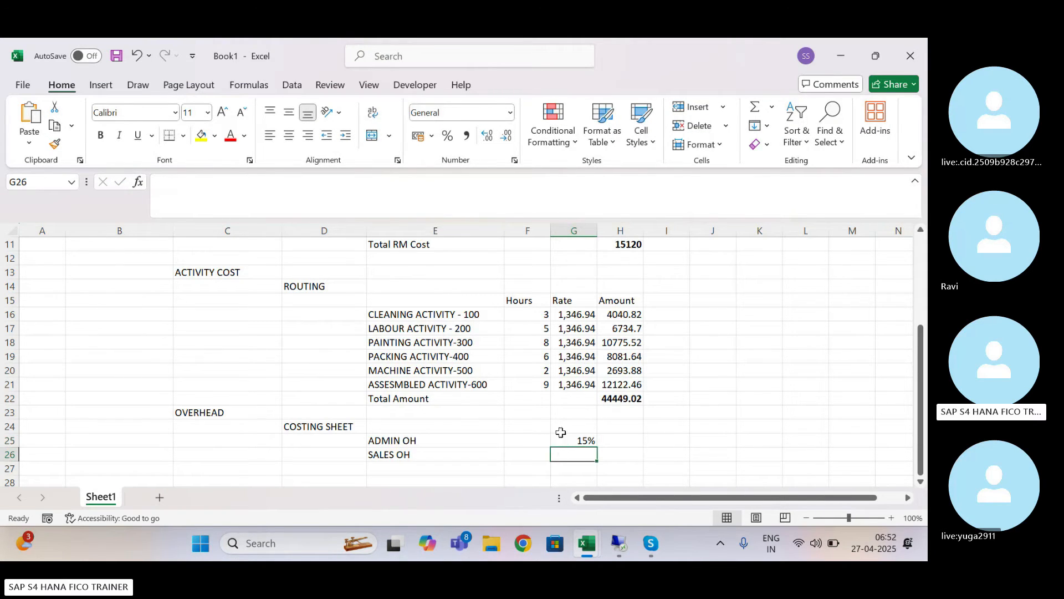
Step: Examine the Total RM Cost in cell H11 as the base for the admin overhead
{"action": "left_click", "coordinate": [665, 270]}
{"action": "key", "text": "Up"}
{"action": "key", "text": "Up"}
{"action": "key", "text": "Up"}
{"action": "key", "text": "Up"}
{"action": "key", "text": "Up"}
{"action": "key", "text": "Up"}
{"action": "key", "text": "Up"}
{"action": "key", "text": "Up"}
{"action": "key", "text": "Up"}
{"action": "key", "text": "Up"}
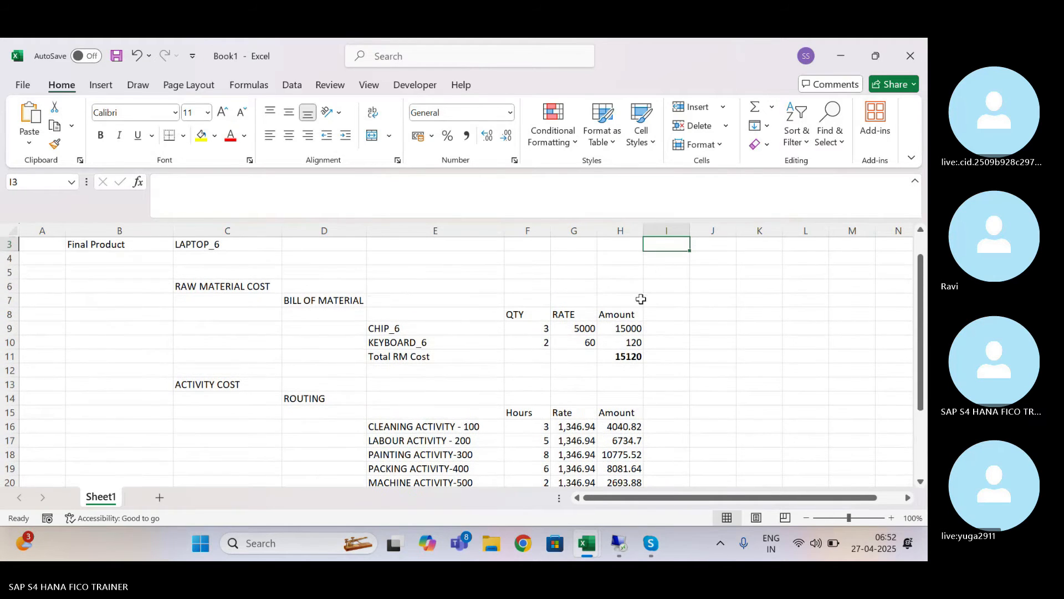
{"action": "left_click", "coordinate": [638, 353]}
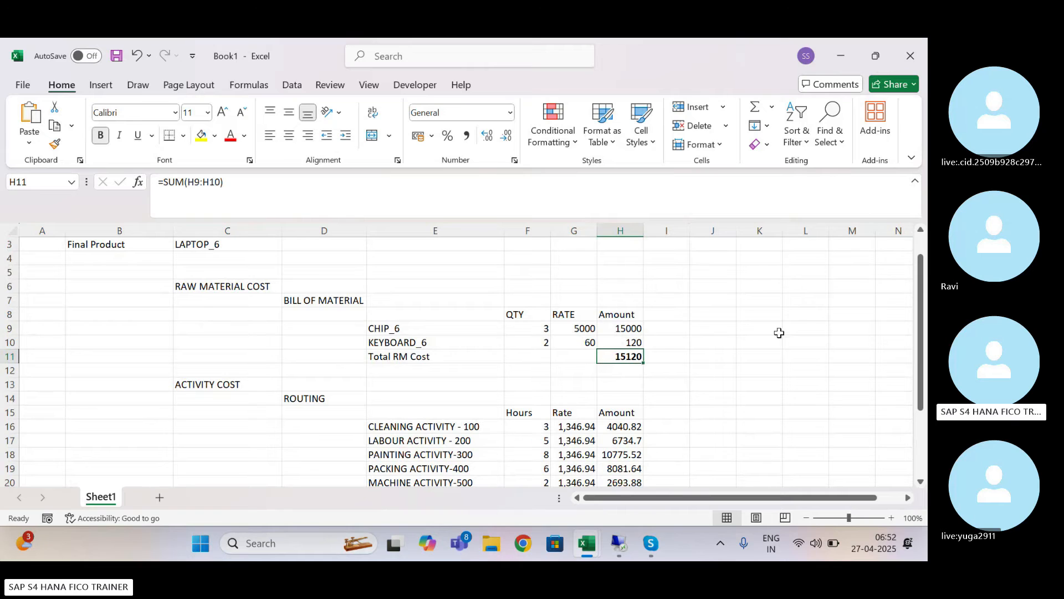
Step: Extend the ADMIN OH label in cell E25 to read "ADMIN OH ON MATERIAL COST"
{"action": "left_click_drag", "start_coordinate": [919, 291], "coordinate": [919, 363]}
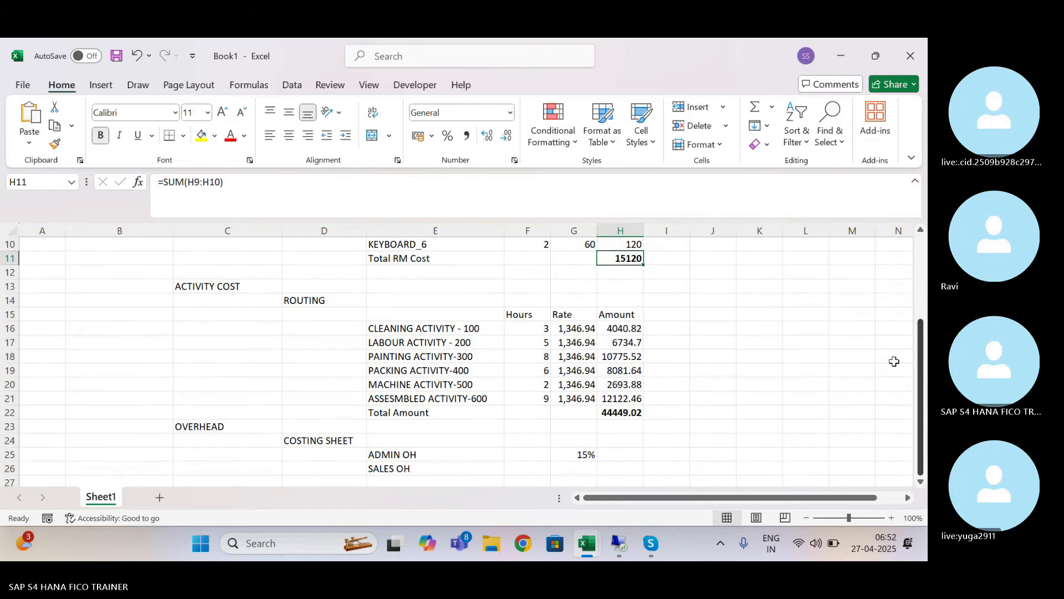
{"action": "left_click", "coordinate": [468, 453]}
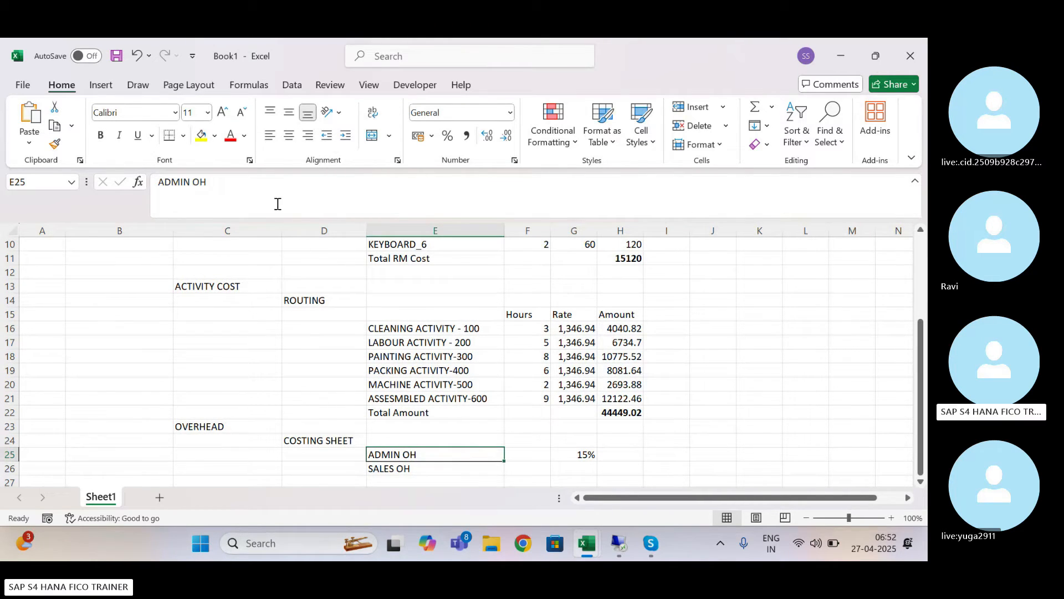
{"action": "left_click", "coordinate": [234, 195]}
{"action": "type", "text": "ON "}
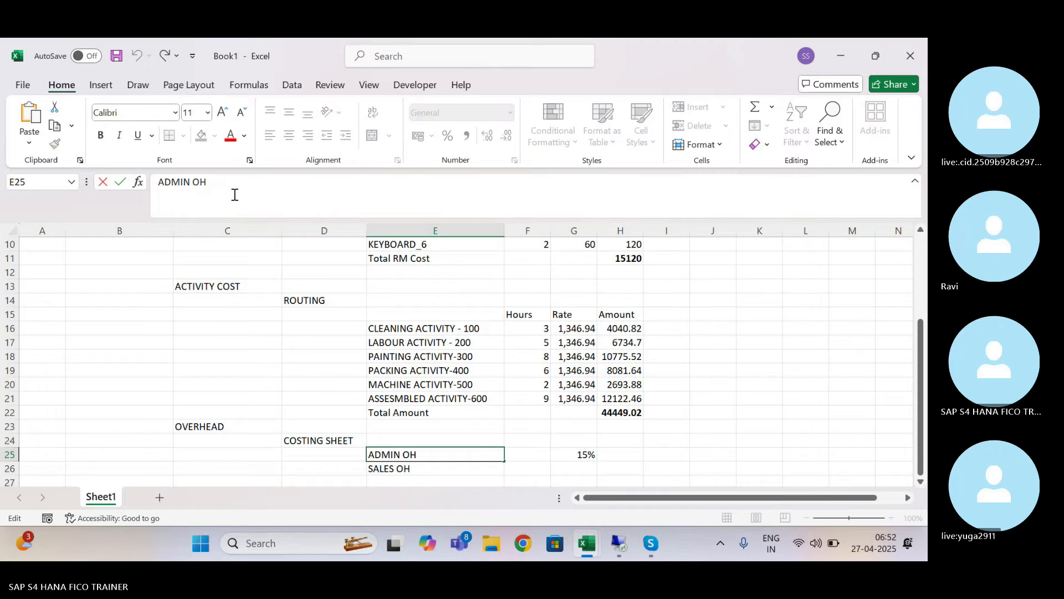
{"action": "type", "text": "MATERIAL COST"}
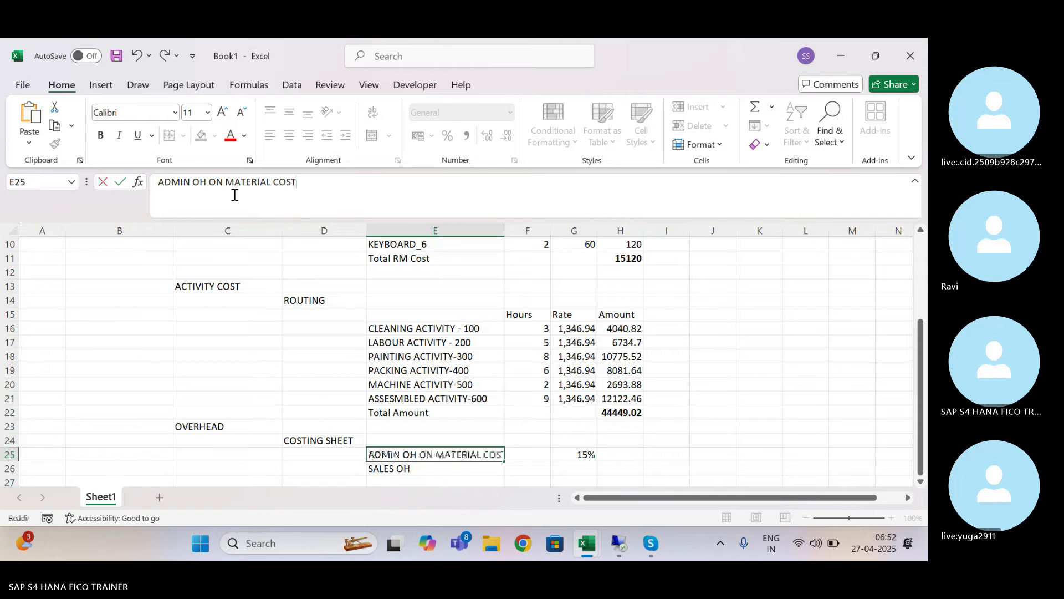
{"action": "key", "text": "Return"}
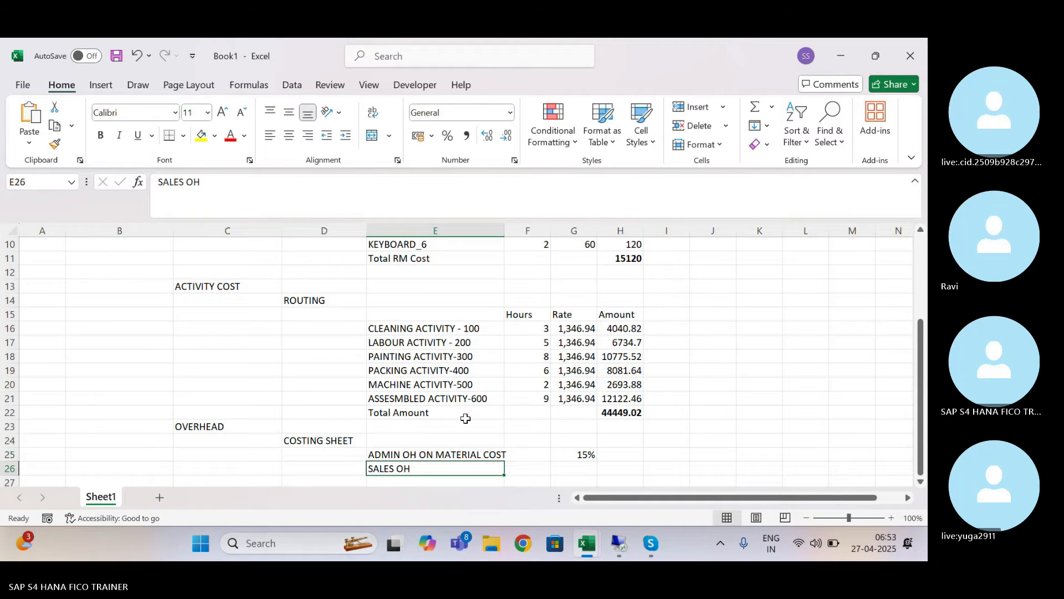
Step: Switch back to SAP, reopen the costing sheet rows of S00002 and check which base row SALES OVERHEAD applies to
{"action": "left_click", "coordinate": [624, 548]}
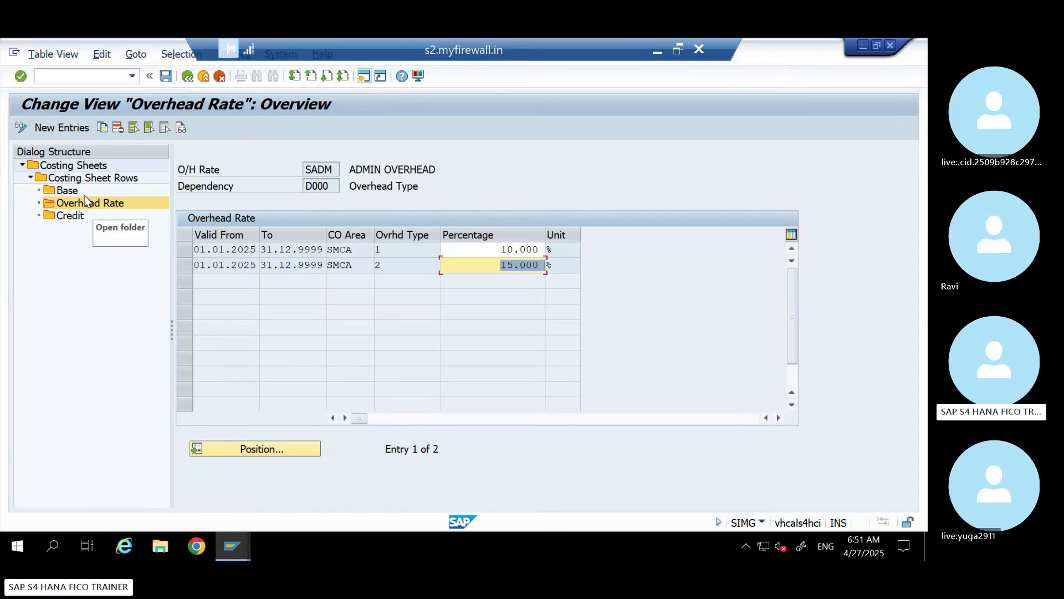
{"action": "double_click", "coordinate": [85, 177]}
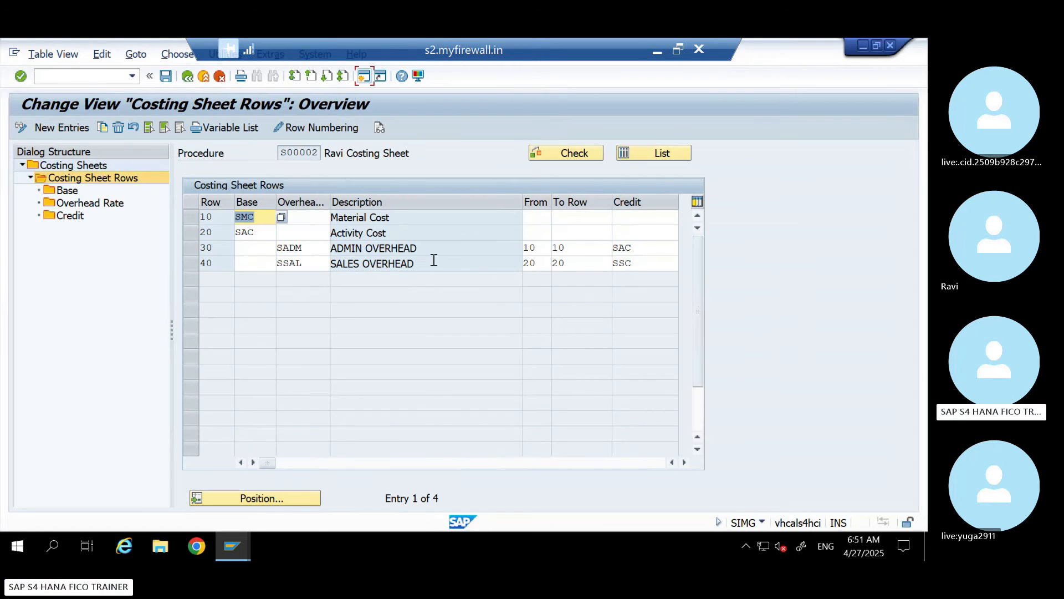
{"action": "left_click_drag", "start_coordinate": [332, 263], "coordinate": [562, 255]}
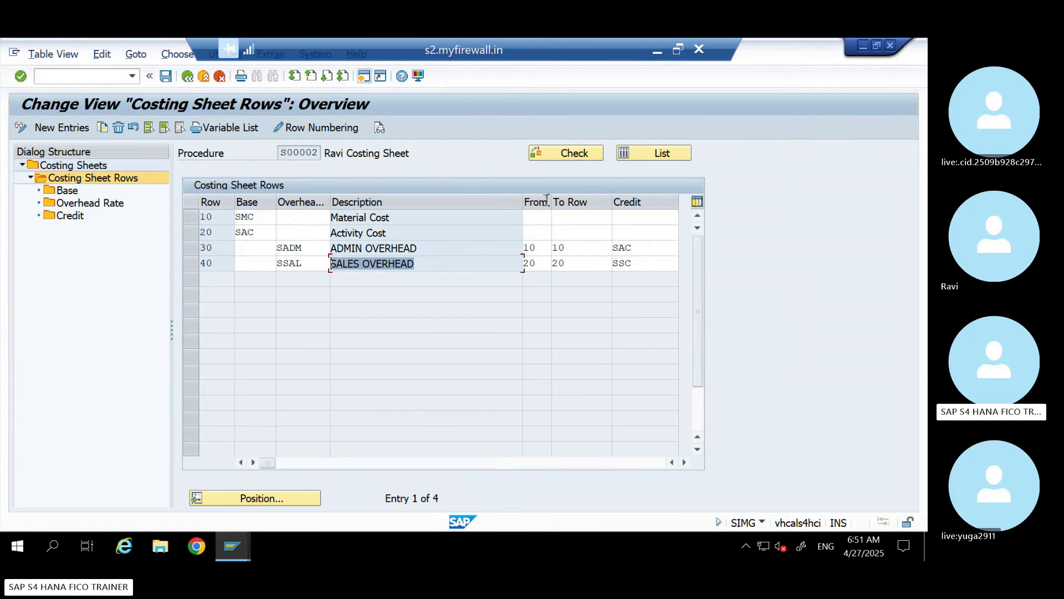
{"action": "left_click", "coordinate": [536, 264]}
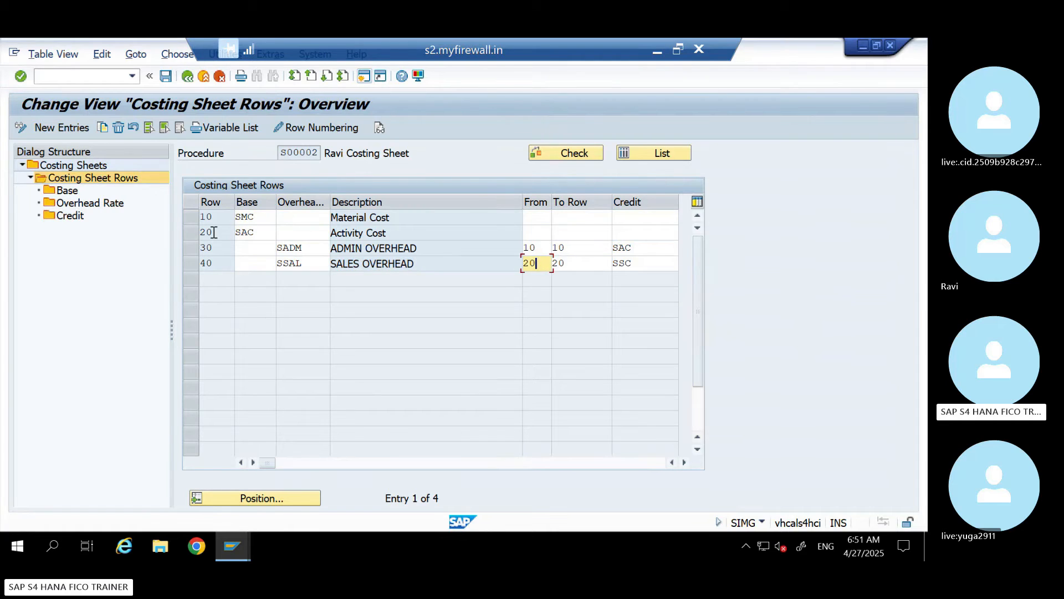
Step: Check the activity cost base row, then open the overhead rates of the SALES OVERHEAD row and read the planned percentage
{"action": "left_click_drag", "start_coordinate": [216, 232], "coordinate": [185, 232]}
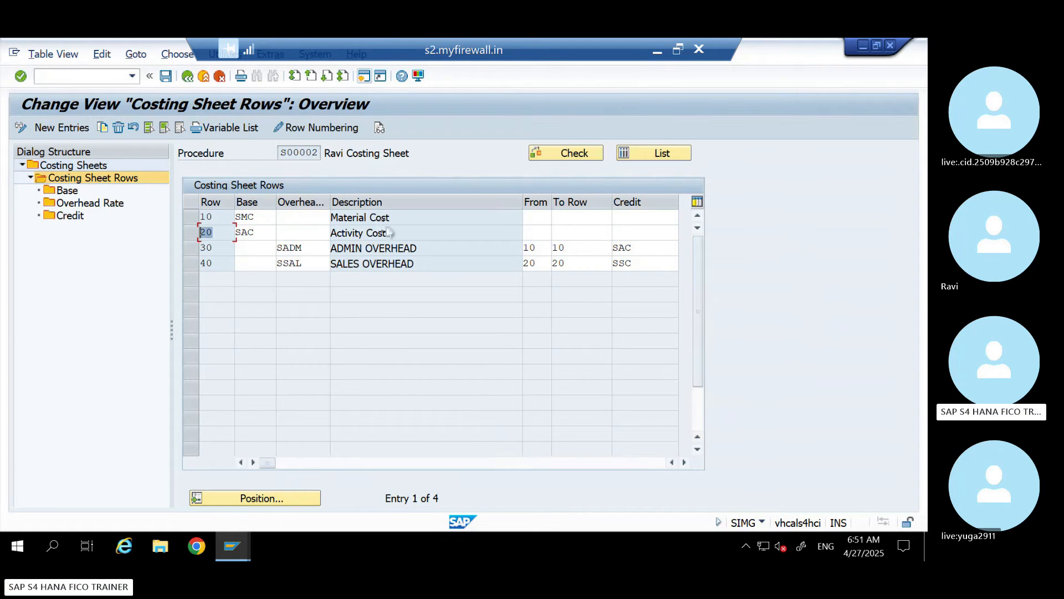
{"action": "left_click_drag", "start_coordinate": [388, 232], "coordinate": [316, 232]}
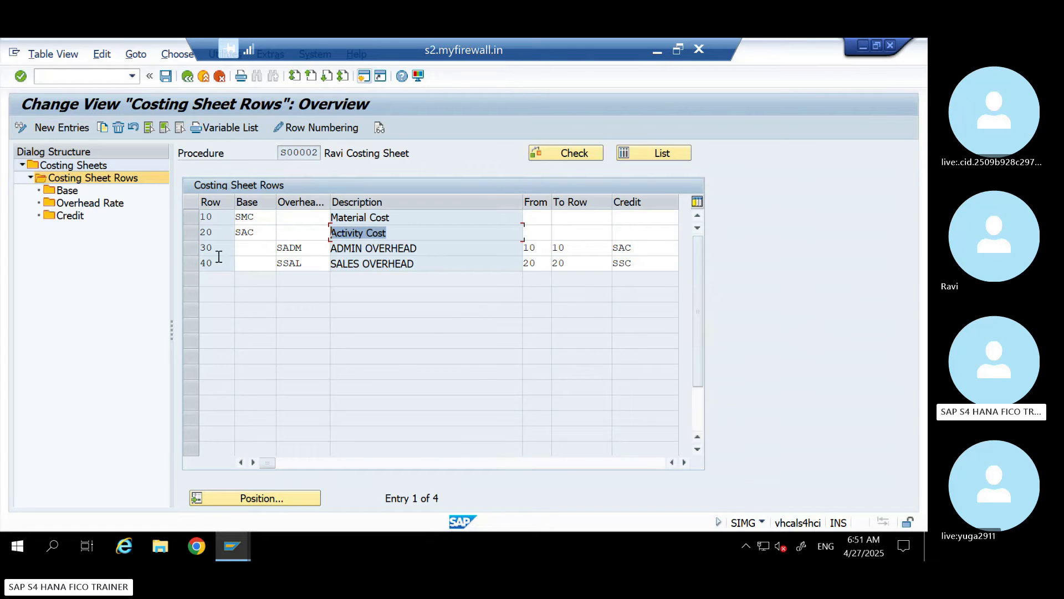
{"action": "left_click", "coordinate": [189, 264]}
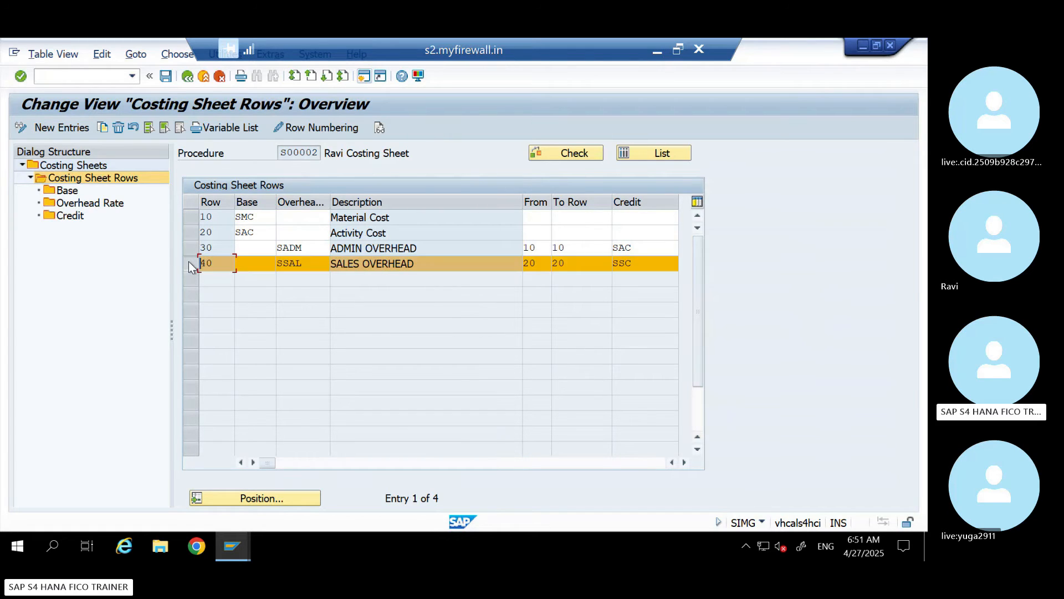
{"action": "double_click", "coordinate": [83, 203]}
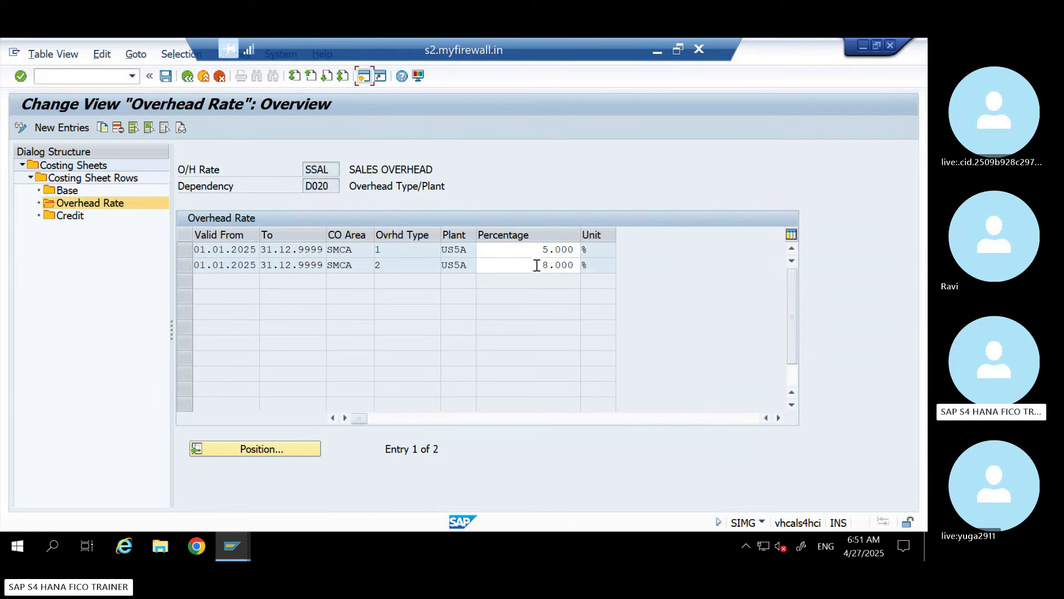
{"action": "left_click_drag", "start_coordinate": [536, 266], "coordinate": [592, 266]}
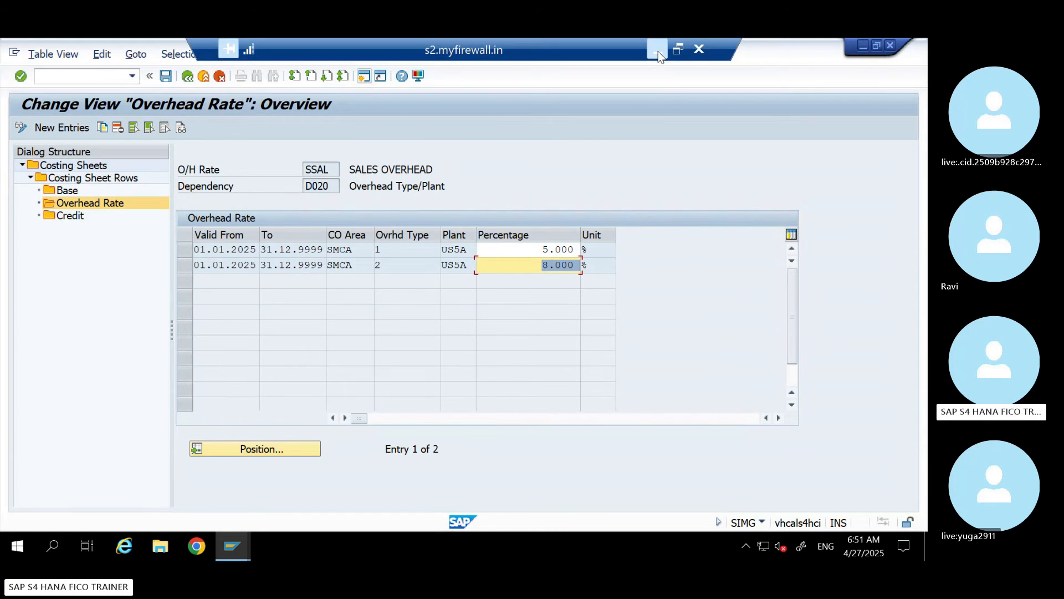
Step: Switch to the Excel cost sheet and extend the SALES OH label in cell E26 to read "SALES OH ON ACTIVITY COST"
{"action": "left_click", "coordinate": [657, 51]}
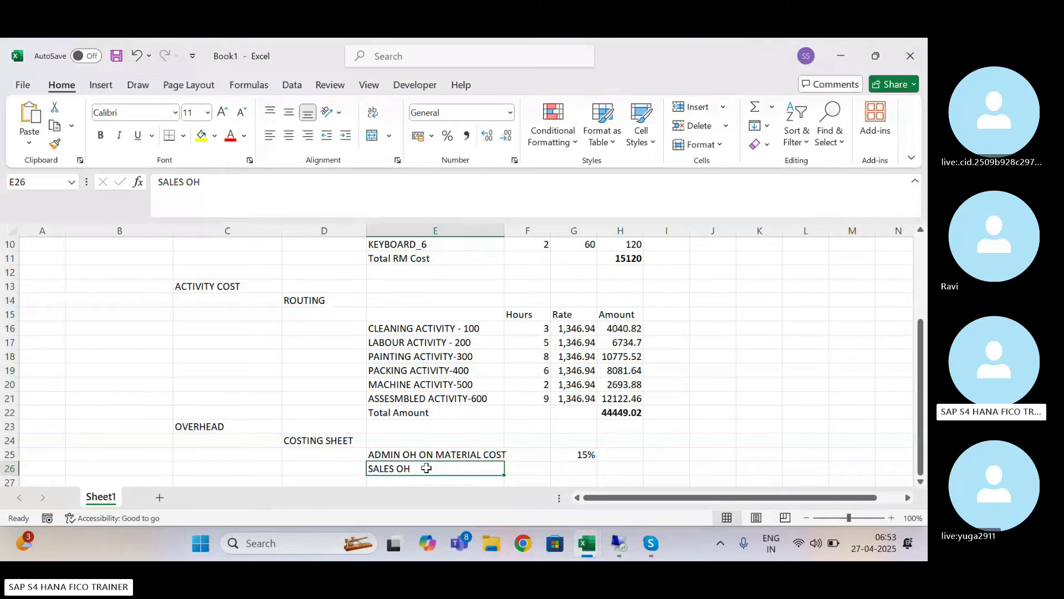
{"action": "left_click", "coordinate": [223, 178]}
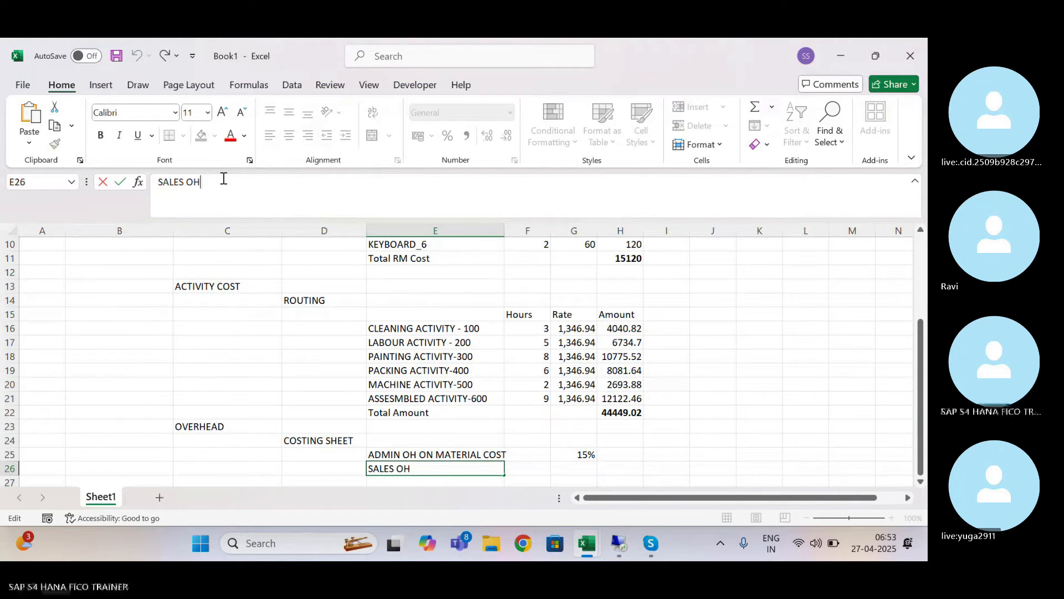
{"action": "type", "text": "ON A"}
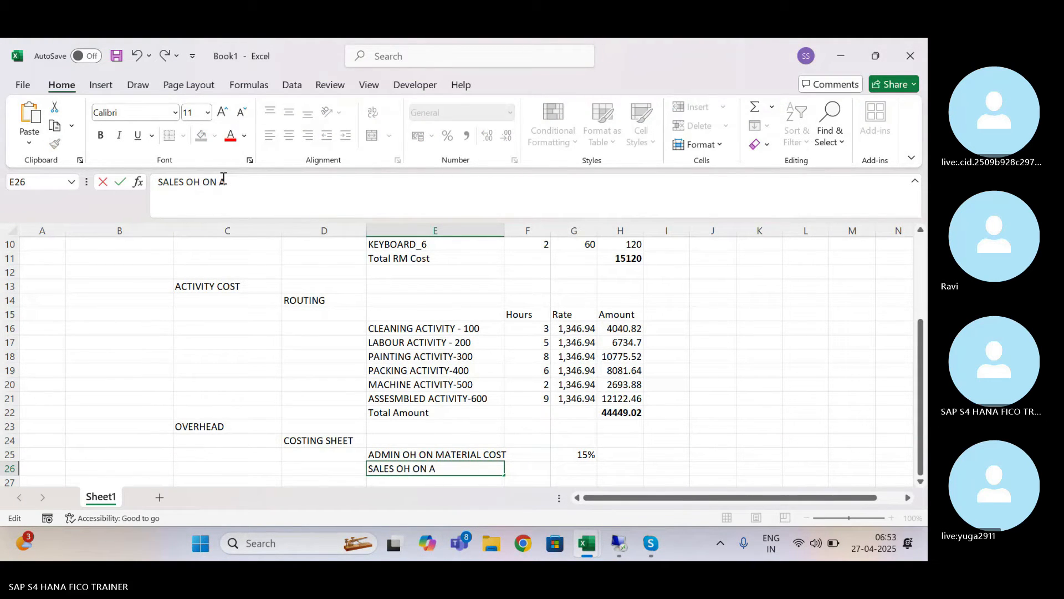
{"action": "type", "text": "CTIVITY COST"}
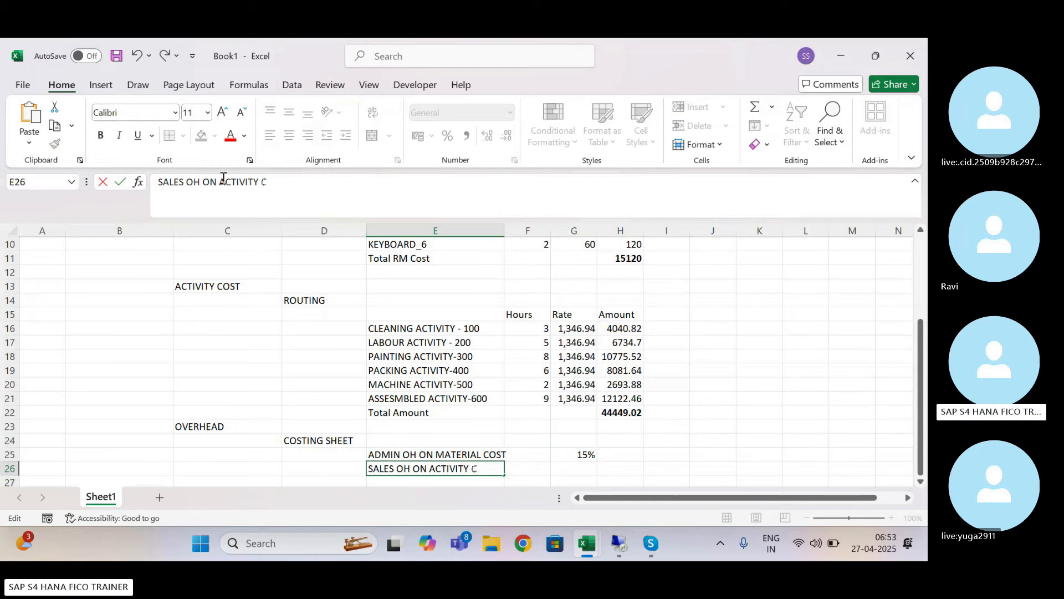
Step: Enter 8% as the SALES OH rate in cell G26
{"action": "key", "text": "Tab"}
{"action": "key", "text": "Tab"}
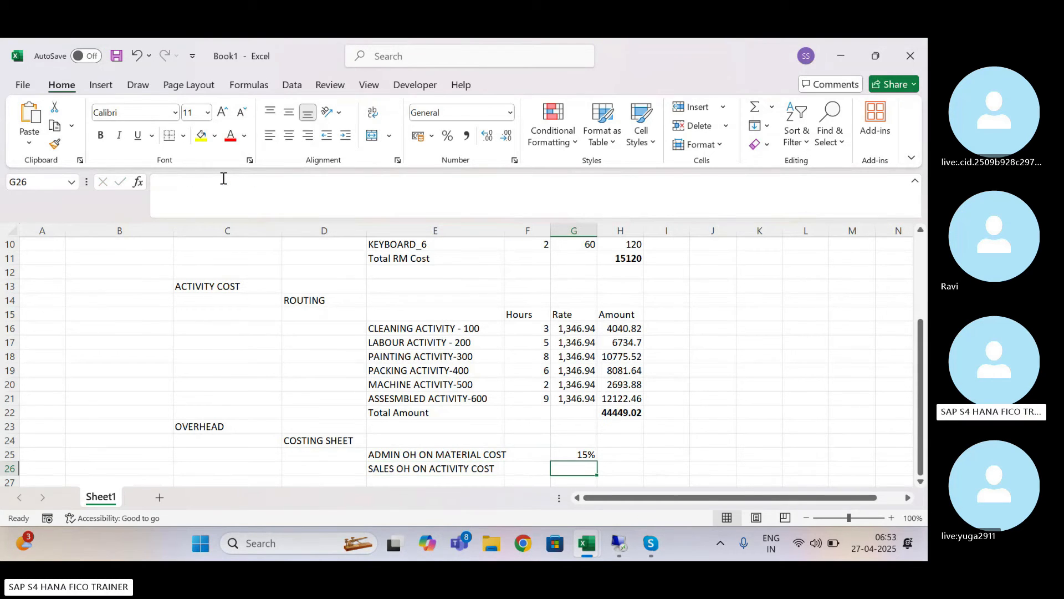
{"action": "type", "text": "8"}
{"action": "key", "text": "Return"}
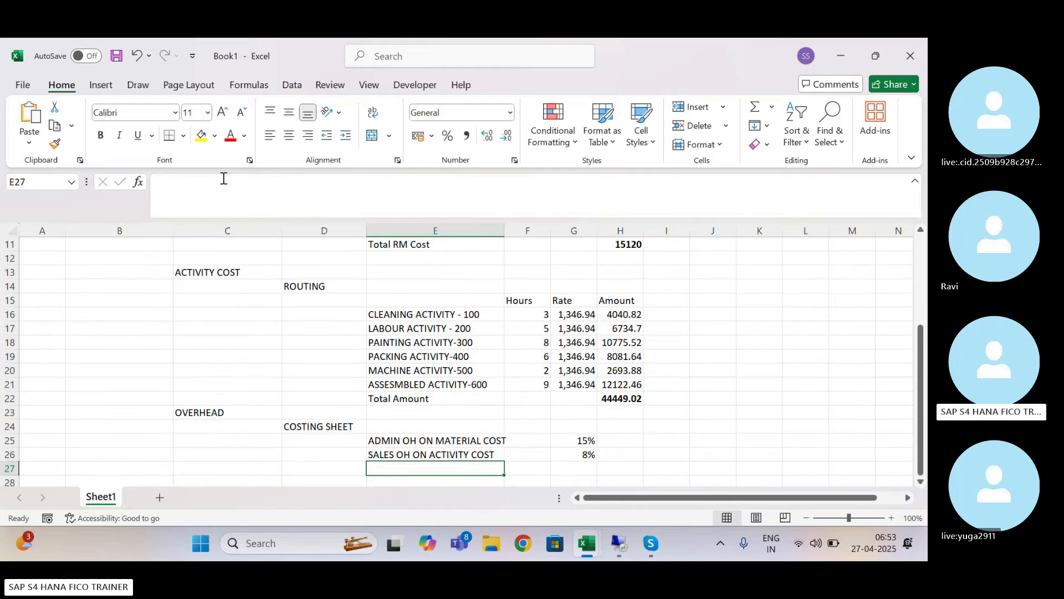
Step: Try to calculate the admin overhead amount in cell H25 with the formula =H11*G25/100
{"action": "left_click", "coordinate": [626, 440]}
{"action": "type", "text": "="}
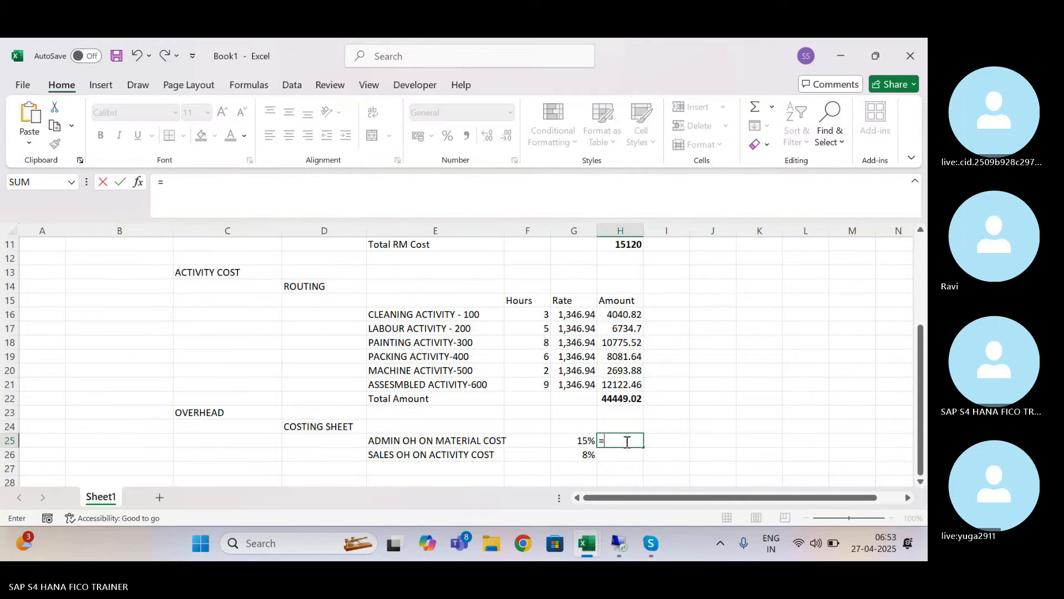
{"action": "left_click", "coordinate": [629, 245]}
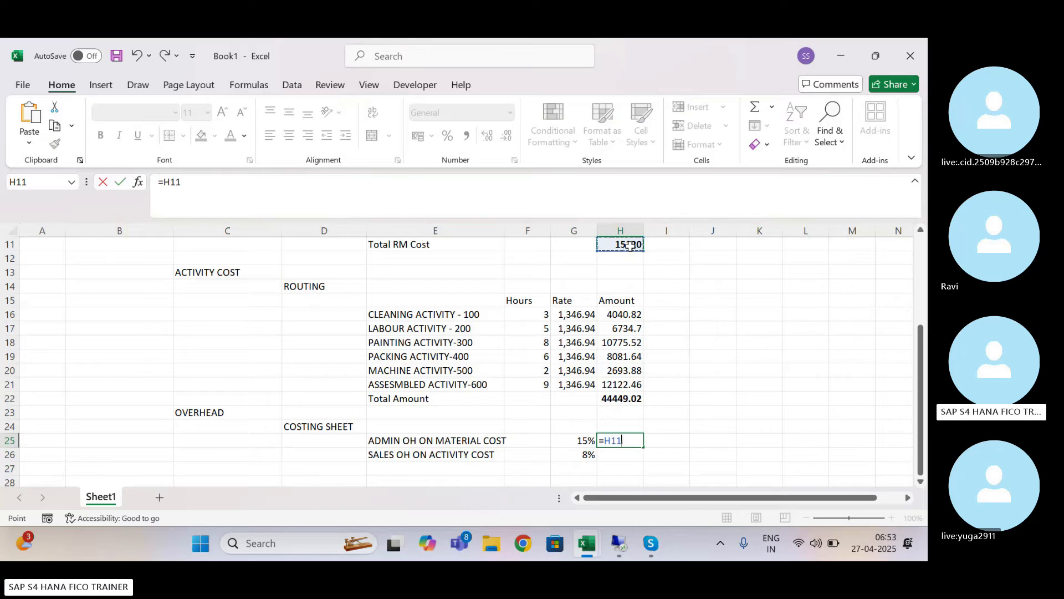
{"action": "type", "text": "*"}
{"action": "left_click", "coordinate": [576, 441]}
{"action": "left_click", "coordinate": [258, 187]}
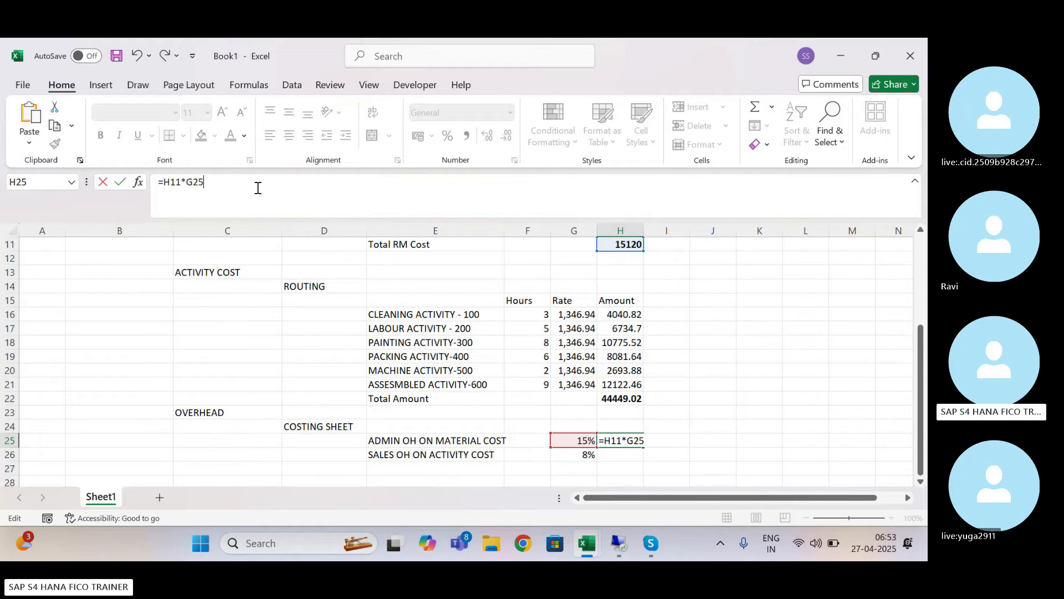
{"action": "type", "text": "/100"}
{"action": "key", "text": "Return"}
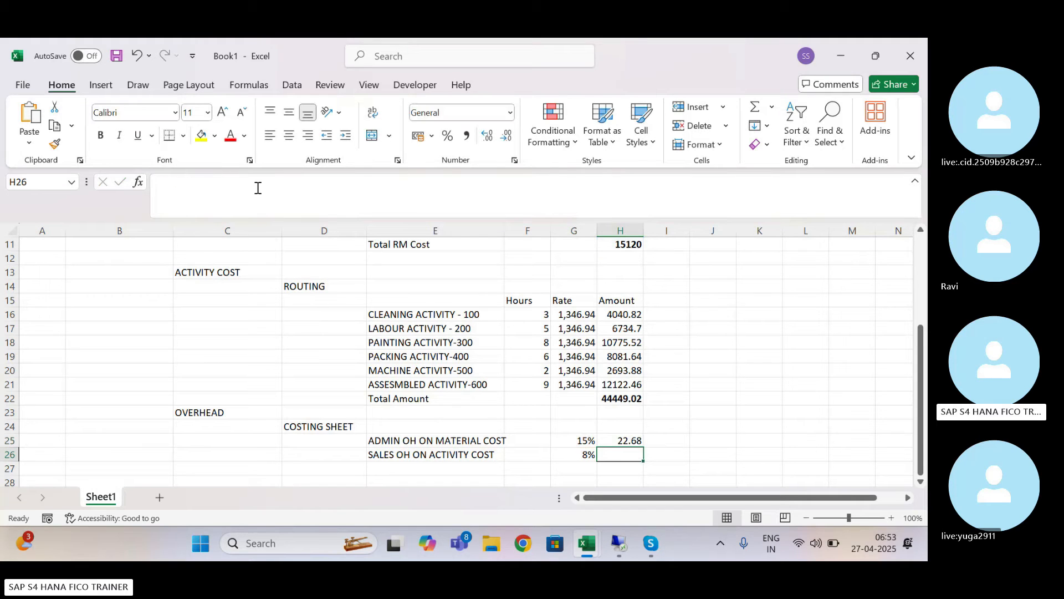
Step: Replace the admin overhead formula in cell H25 with =H11*G25
{"action": "key", "text": "Up"}
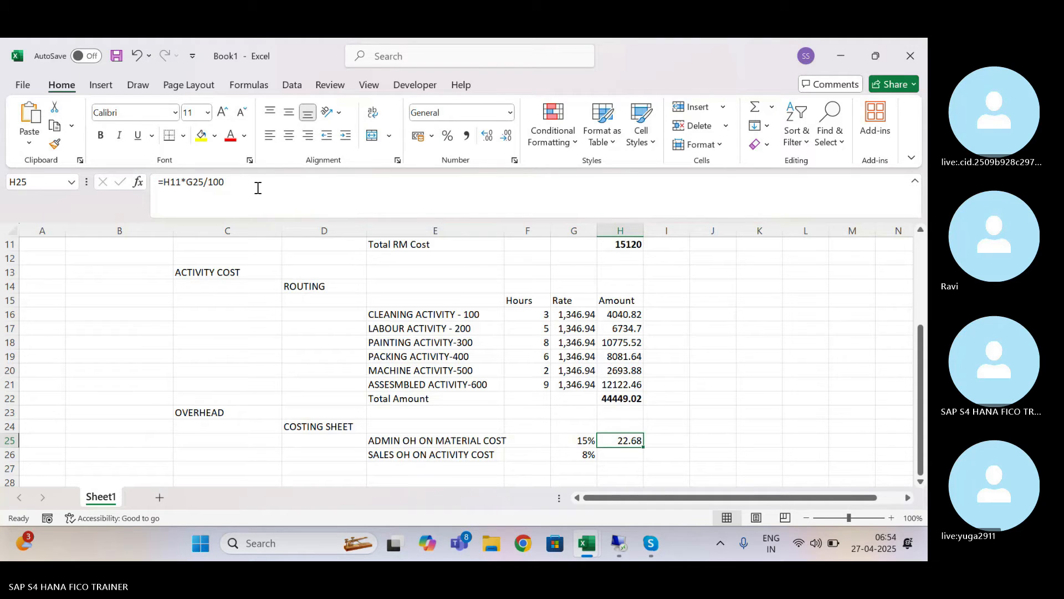
{"action": "key", "text": "Delete"}
{"action": "type", "text": "="}
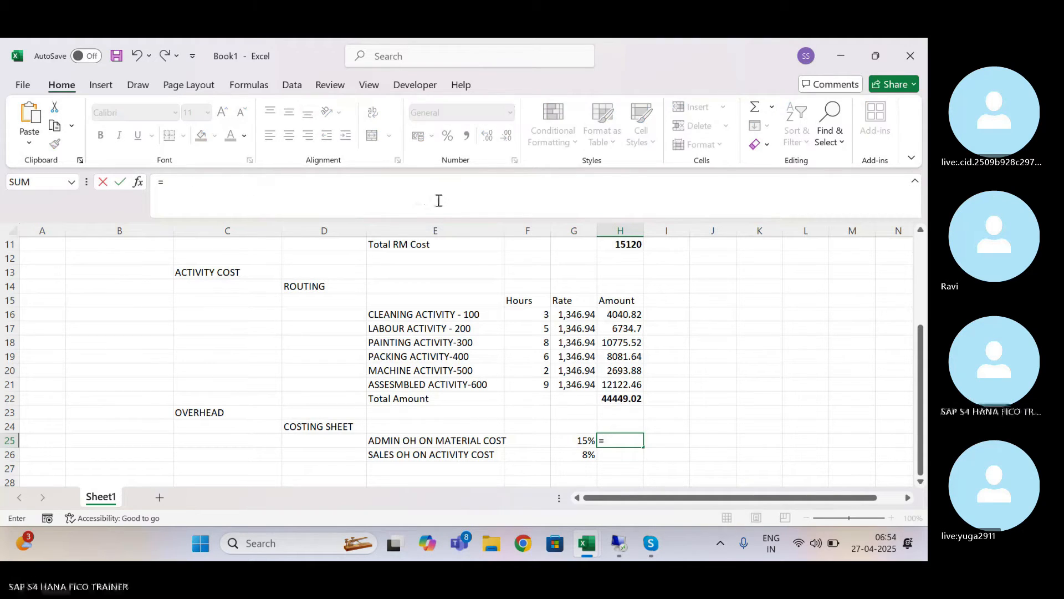
{"action": "left_click", "coordinate": [619, 243]}
{"action": "type", "text": "*"}
{"action": "left_click", "coordinate": [582, 439]}
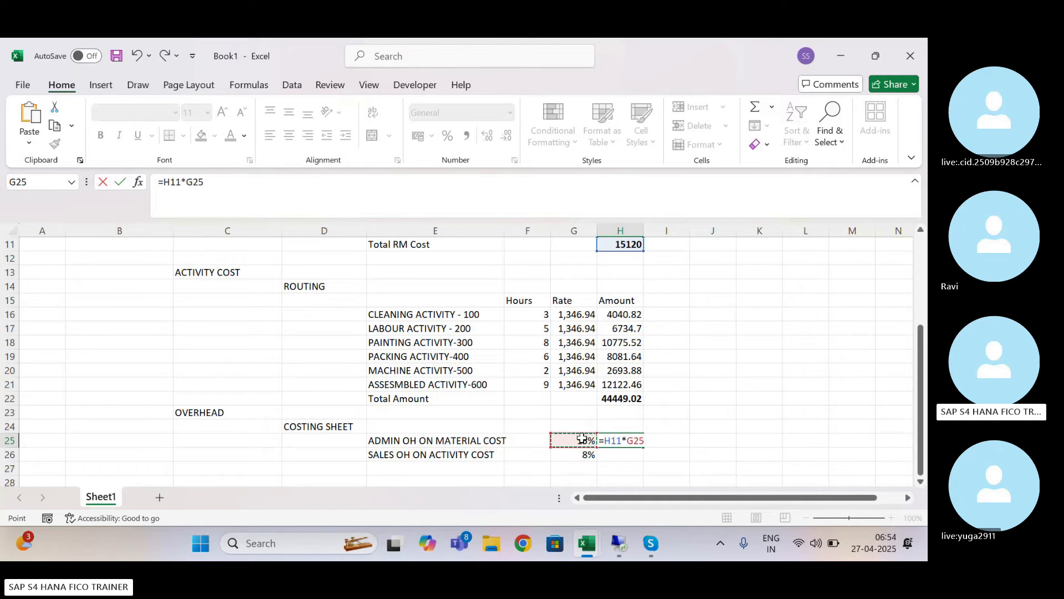
{"action": "key", "text": "Return"}
{"action": "key", "text": "Up"}
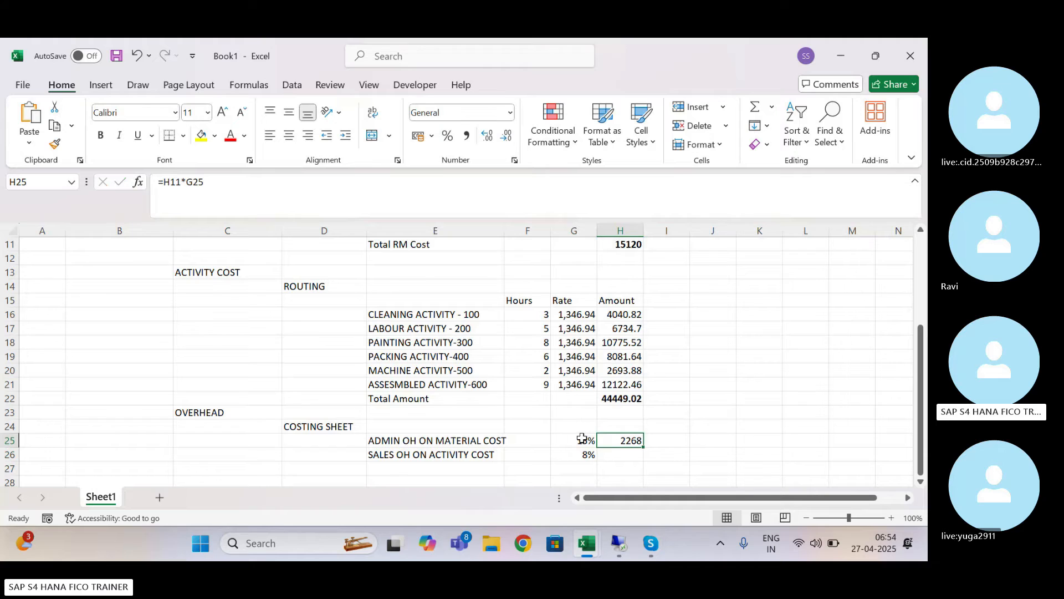
Step: Remove the percent sign from the ADMIN OH rate in cell G25 and check the amount in H25
{"action": "left_click", "coordinate": [582, 439]}
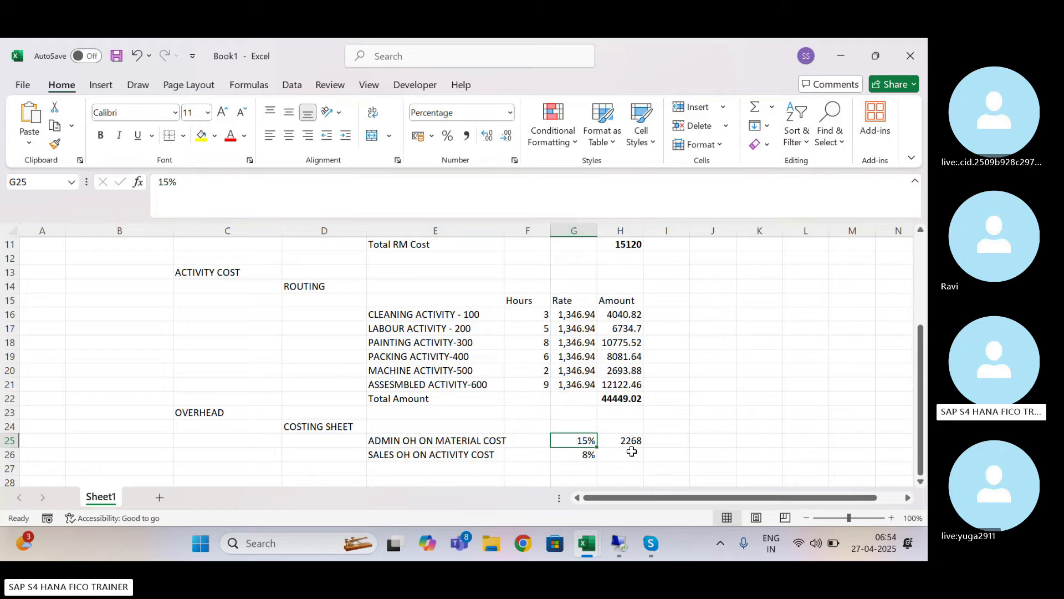
{"action": "left_click", "coordinate": [194, 189]}
{"action": "key", "text": "BackSpace"}
{"action": "key", "text": "Return"}
{"action": "key", "text": "Right"}
{"action": "key", "text": "Up"}
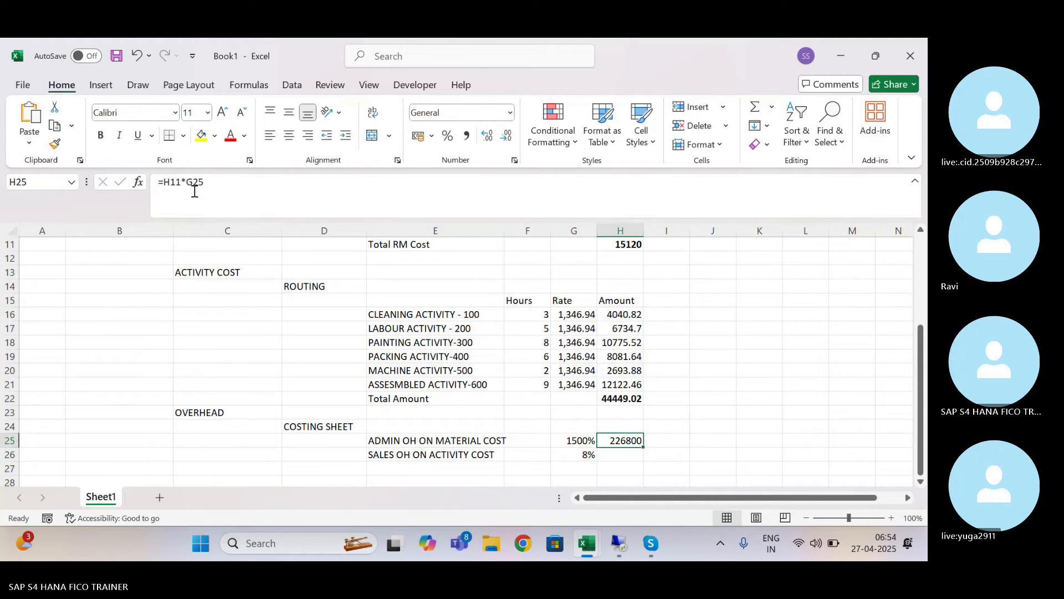
Step: Set the ADMIN OH rate in cell G25 back to 15%
{"action": "key", "text": "Left"}
{"action": "type", "text": "15"}
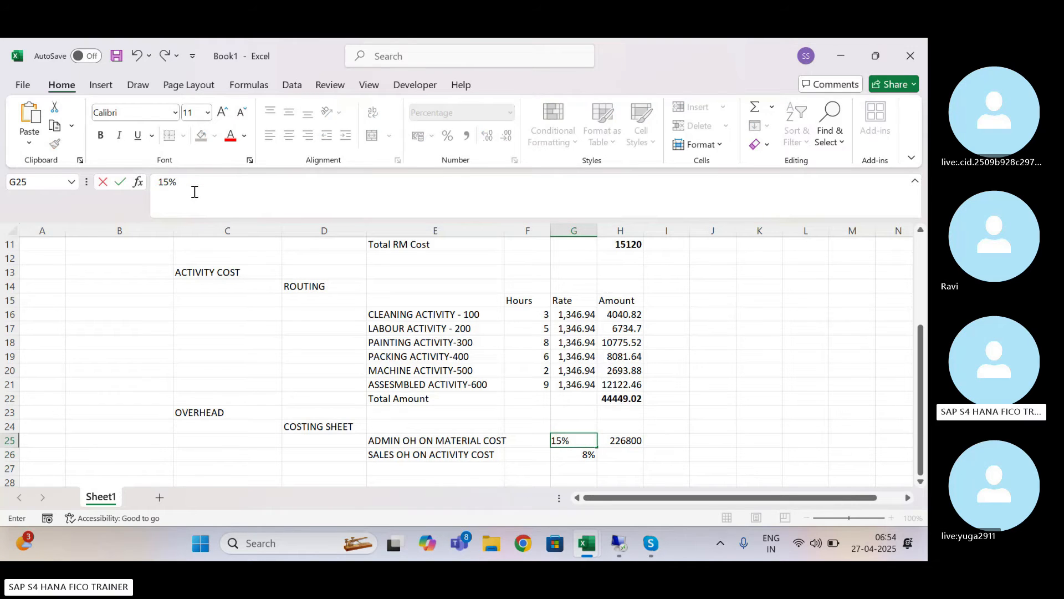
{"action": "key", "text": "Return"}
{"action": "key", "text": "Up"}
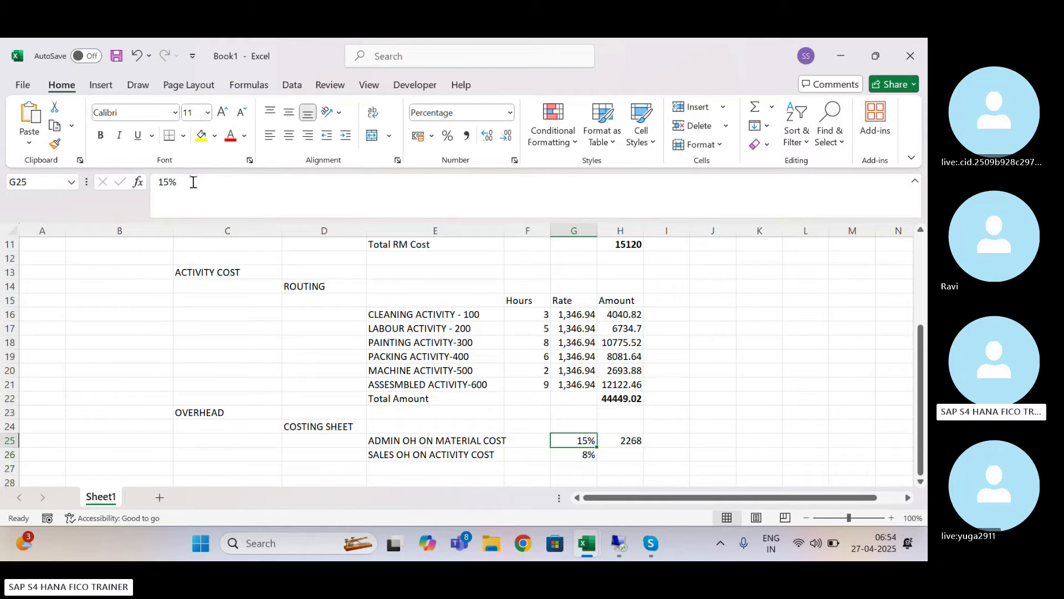
Step: Try the ADMIN OH rate in cell G25 as plain 15 in General number format and check the formula in H25
{"action": "type", "text": "15"}
{"action": "key", "text": "Return"}
{"action": "key", "text": "Up"}
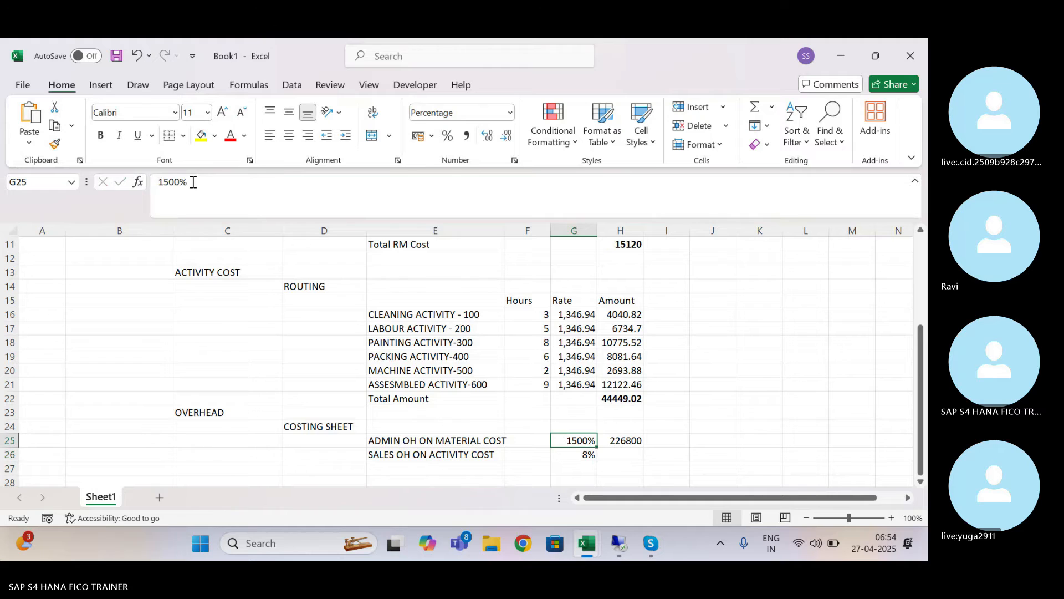
{"action": "left_click", "coordinate": [510, 112]}
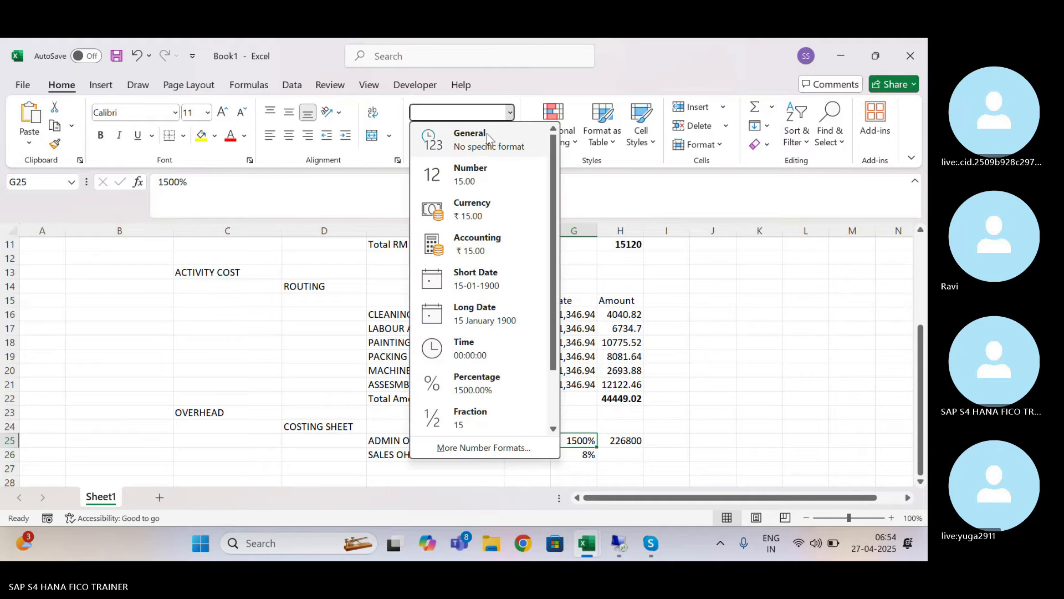
{"action": "left_click", "coordinate": [471, 145]}
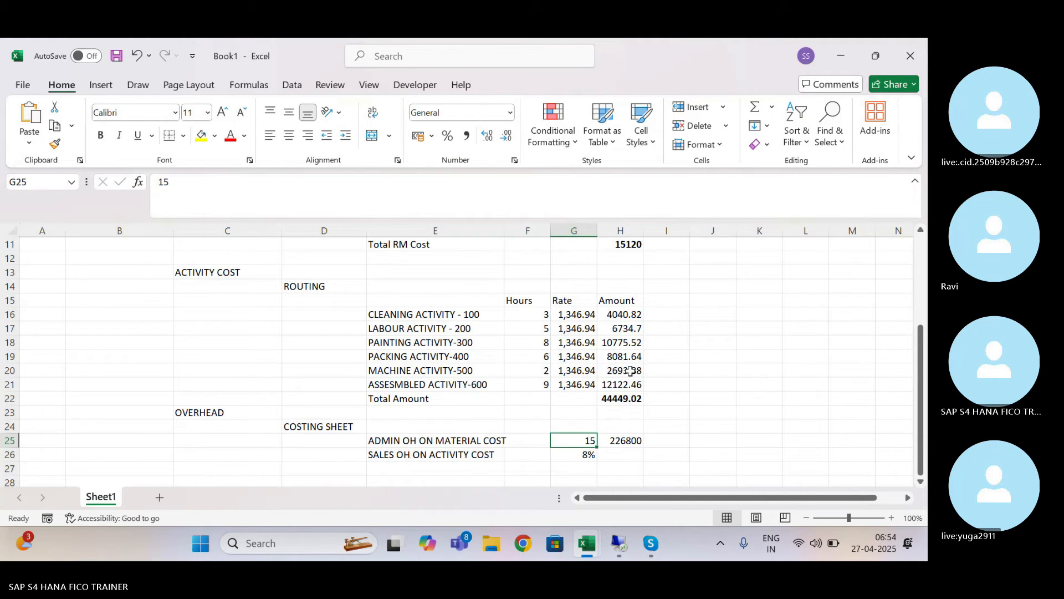
{"action": "left_click", "coordinate": [626, 440]}
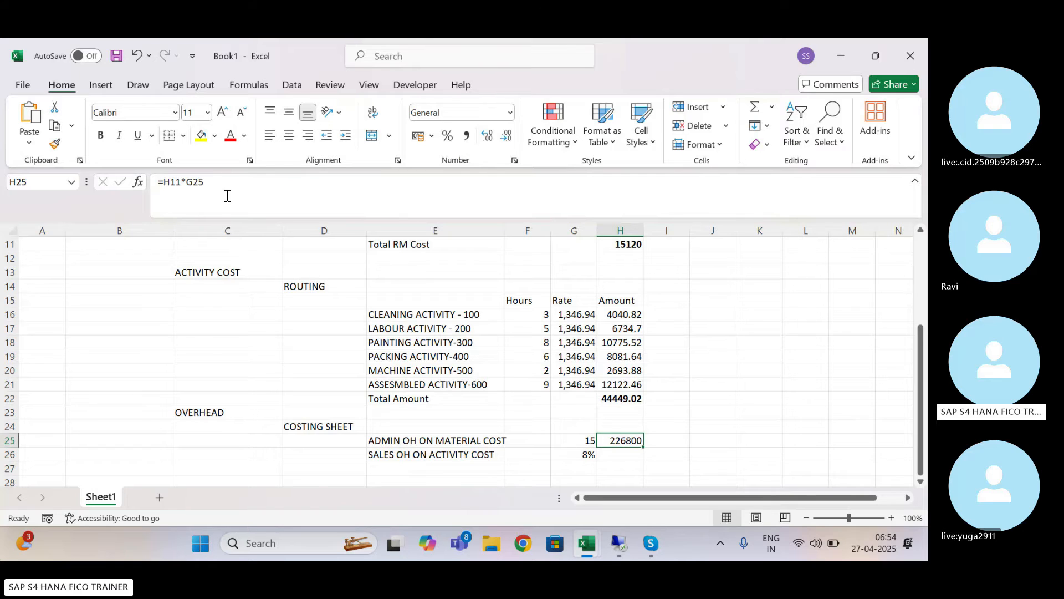
Step: Add the percent sign to the ADMIN OH rate in cell G25 so it reads 15%
{"action": "left_click", "coordinate": [583, 442]}
{"action": "left_click", "coordinate": [191, 190]}
{"action": "type", "text": "%"}
{"action": "key", "text": "Return"}
Step: Calculate the sales overhead amount in cell H26 with =H22*G26 and display it with two decimal places
{"action": "key", "text": "Right"}
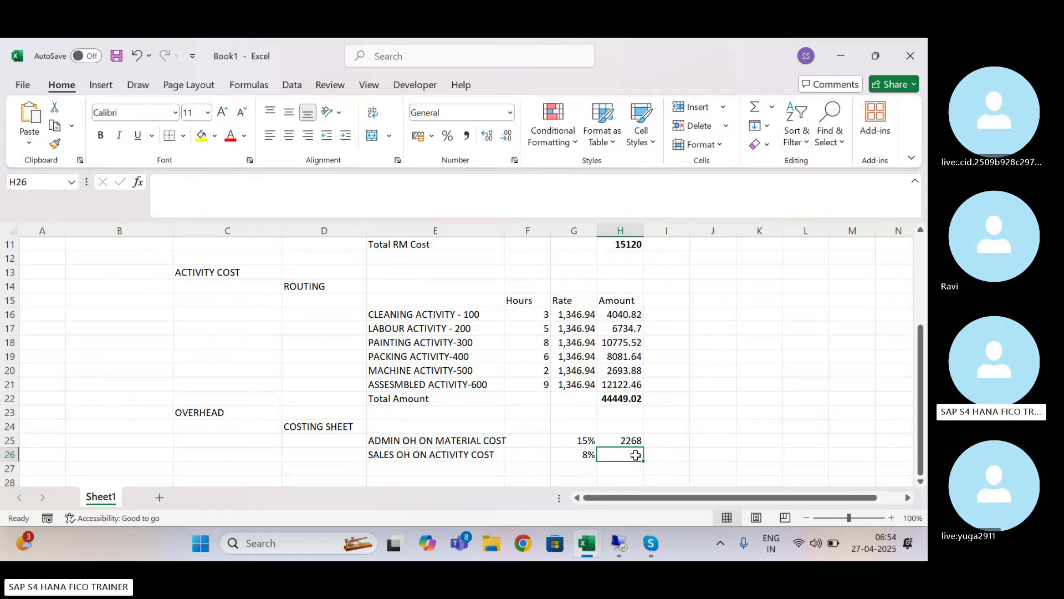
{"action": "type", "text": "="}
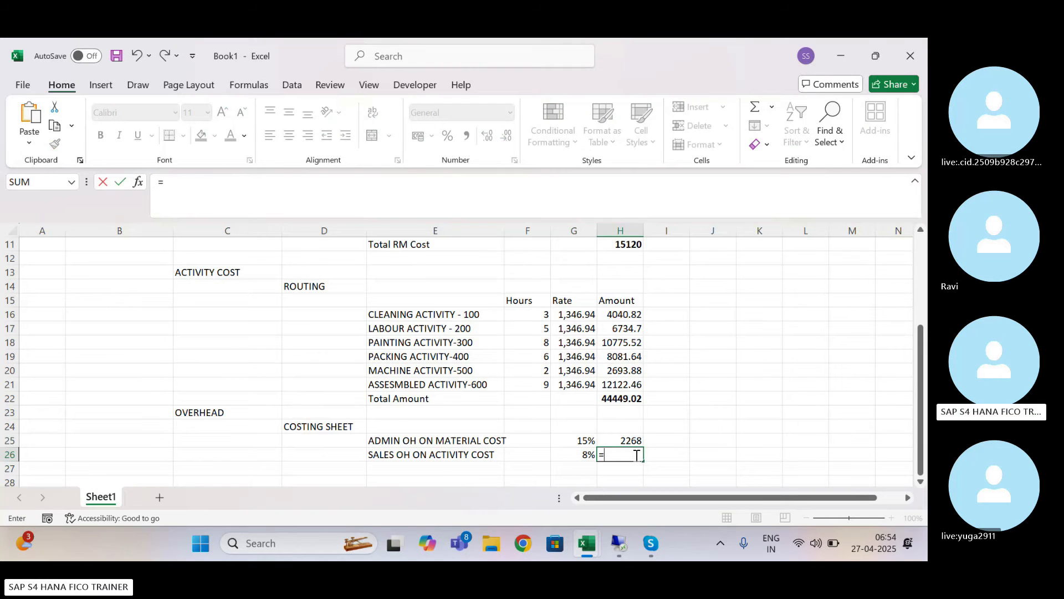
{"action": "left_click", "coordinate": [623, 396]}
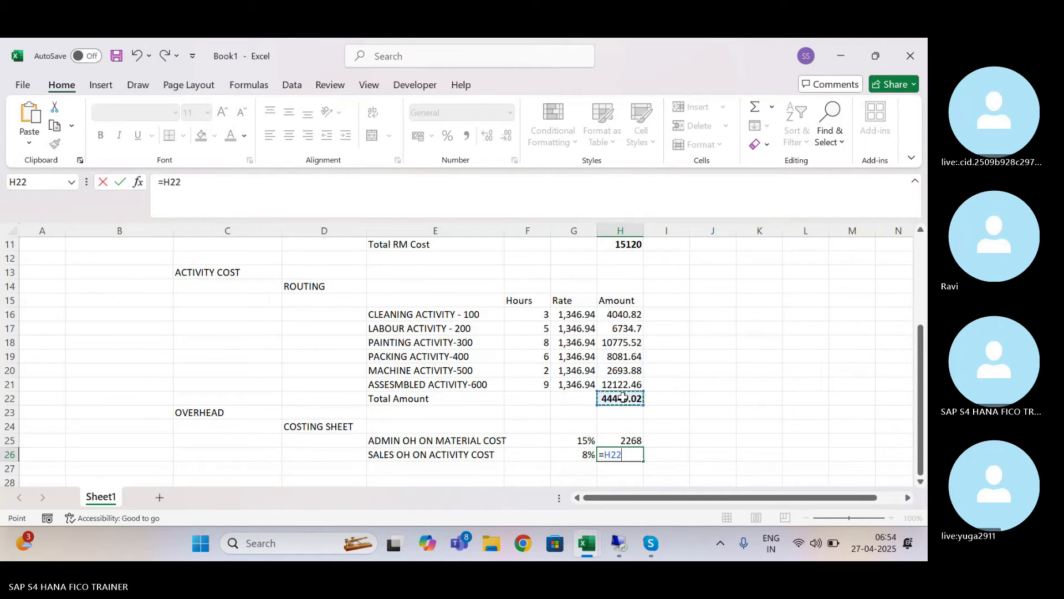
{"action": "type", "text": "*"}
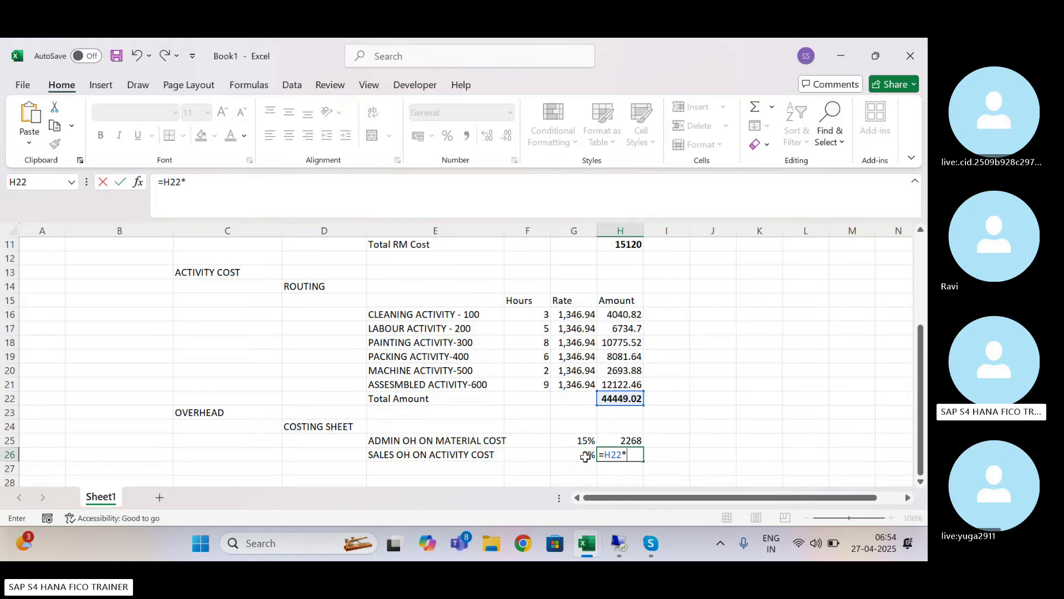
{"action": "left_click", "coordinate": [585, 455]}
{"action": "key", "text": "Return"}
{"action": "left_click", "coordinate": [638, 455]}
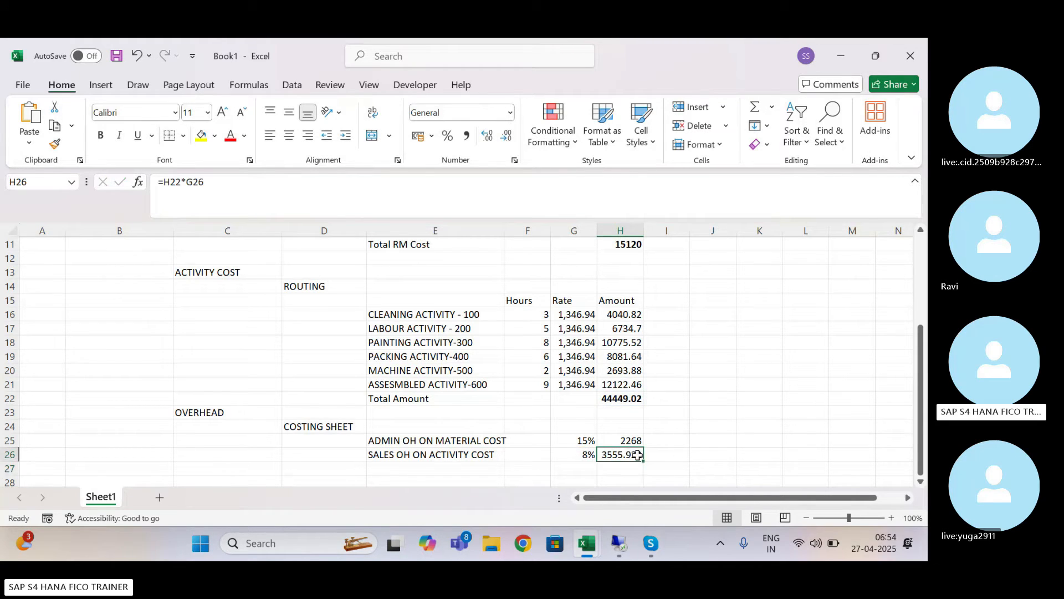
{"action": "left_click", "coordinate": [505, 138]}
Step: Enter the label "Total Overhad" in cell E27 below the sales overhead line
{"action": "left_click", "coordinate": [546, 472]}
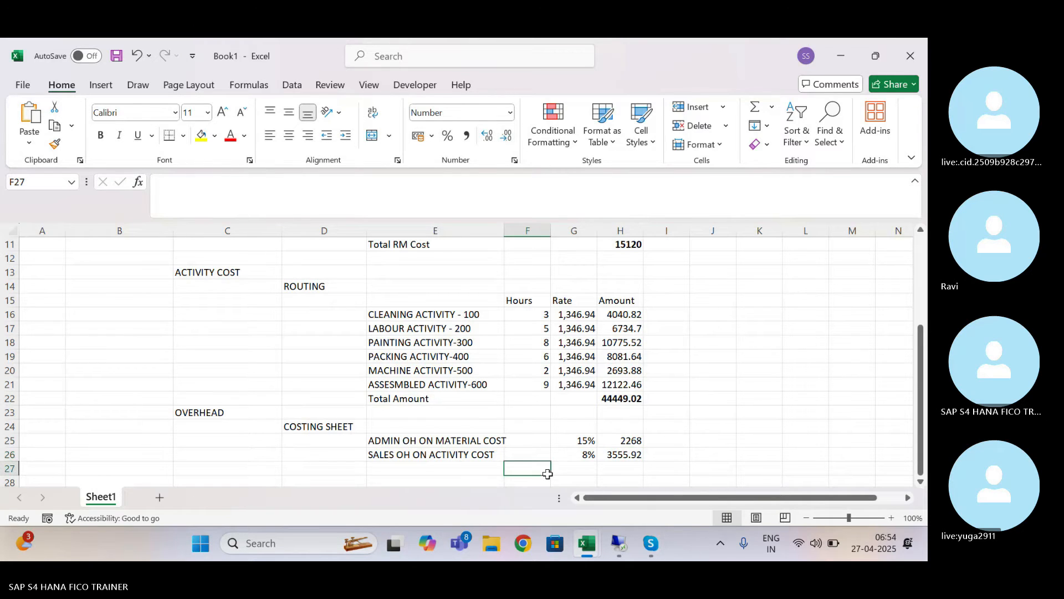
{"action": "key", "text": "Left"}
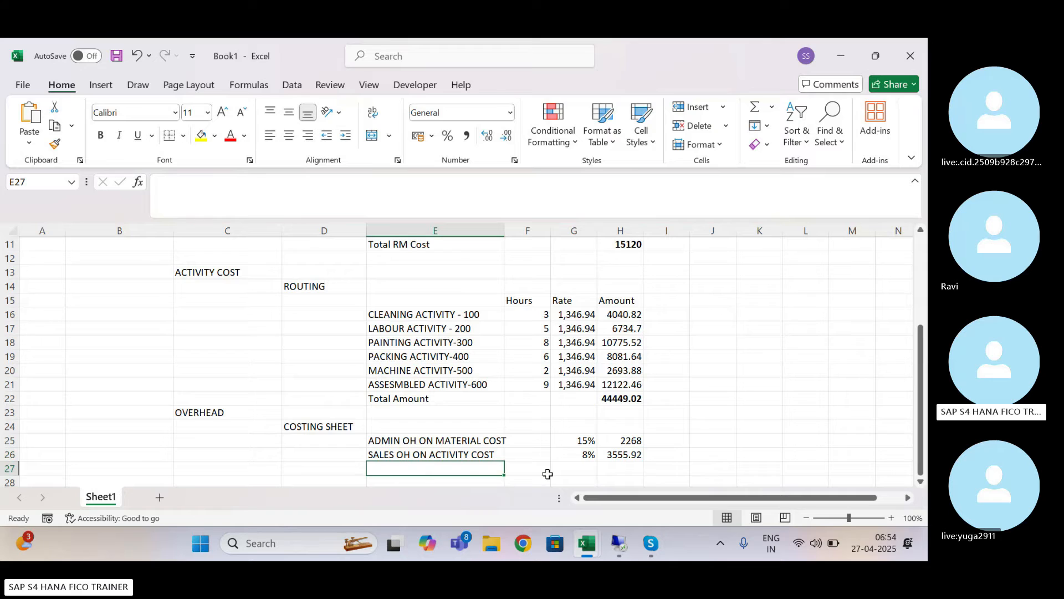
{"action": "type", "text": "Total Ov"}
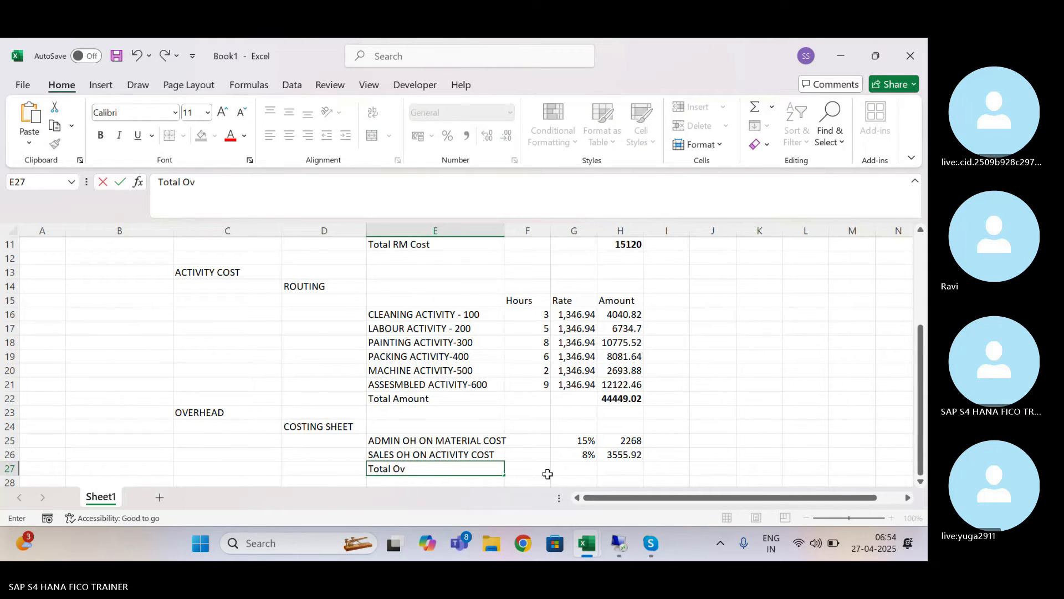
{"action": "type", "text": "erhad"}
{"action": "key", "text": "Tab"}
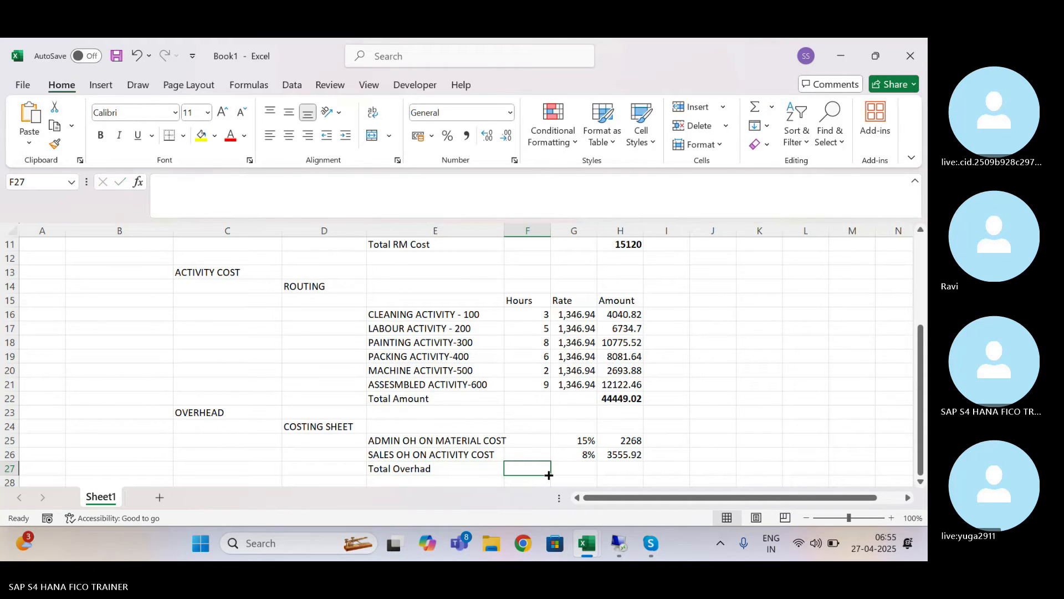
{"action": "key", "text": "Left"}
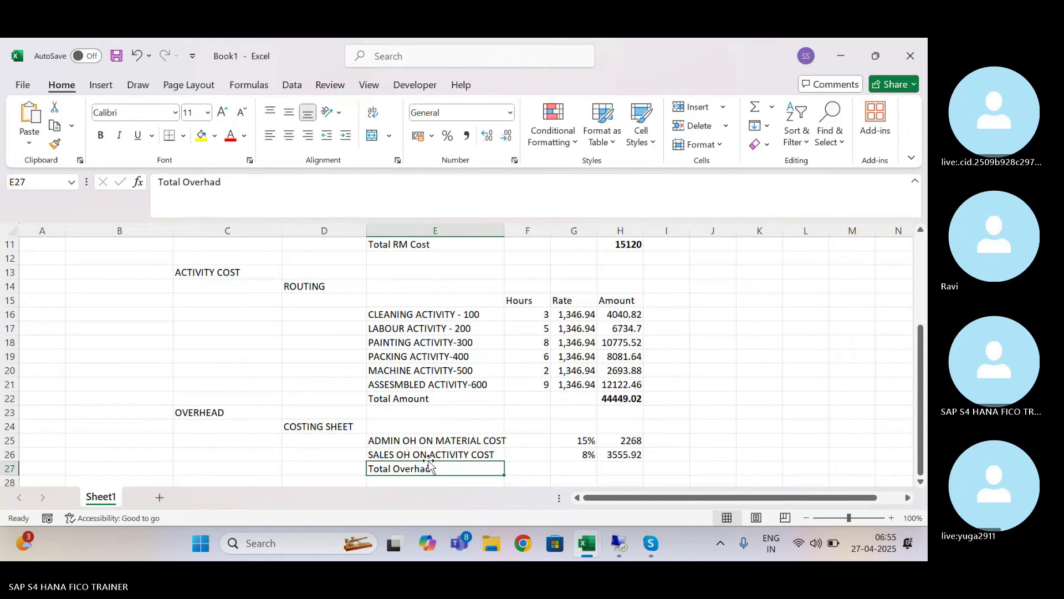
Step: Change the label in cell E22 to "Total Activity Cost"
{"action": "left_click", "coordinate": [423, 397]}
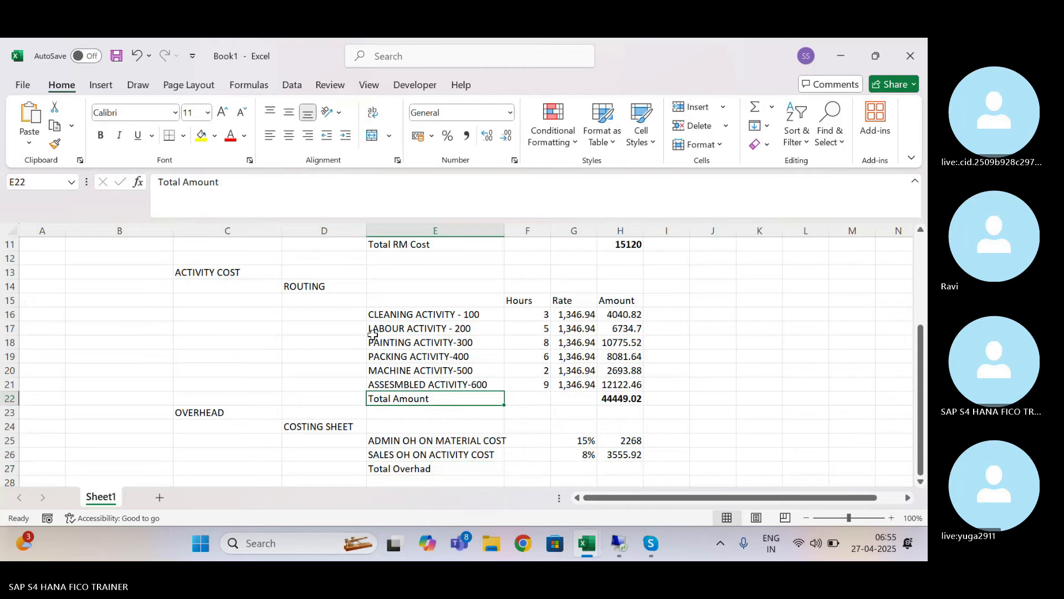
{"action": "left_click", "coordinate": [256, 189]}
{"action": "key", "text": "BackSpace"}
{"action": "key", "text": "BackSpace"}
{"action": "key", "text": "BackSpace"}
{"action": "key", "text": "BackSpace"}
{"action": "key", "text": "BackSpace"}
{"action": "key", "text": "BackSpace"}
{"action": "key", "text": "BackSpace"}
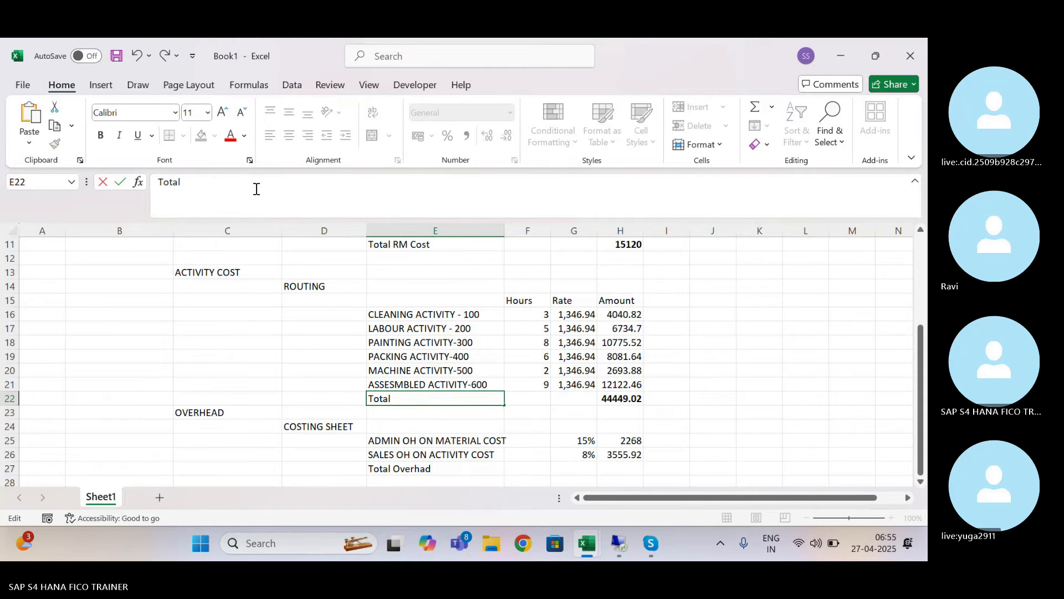
{"action": "type", "text": "Activity Cost"}
{"action": "key", "text": "Return"}
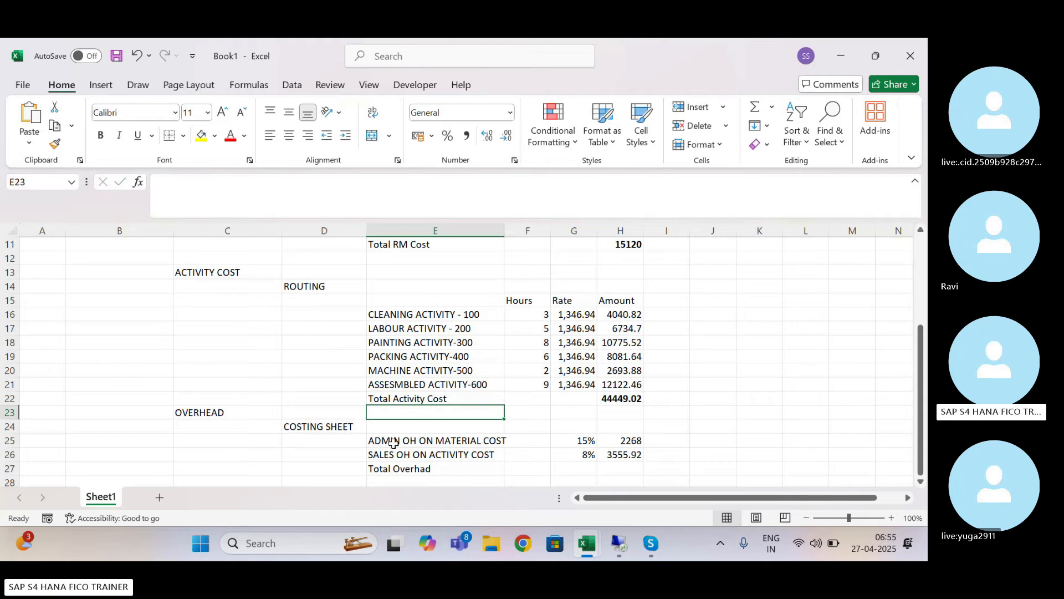
Step: Extend the overhead total label in cell E27 to read "Total Overhad Cost"
{"action": "double_click", "coordinate": [434, 468]}
{"action": "type", "text": "Cost"}
{"action": "key", "text": "Tab"}
{"action": "key", "text": "Tab"}
{"action": "key", "text": "Tab"}
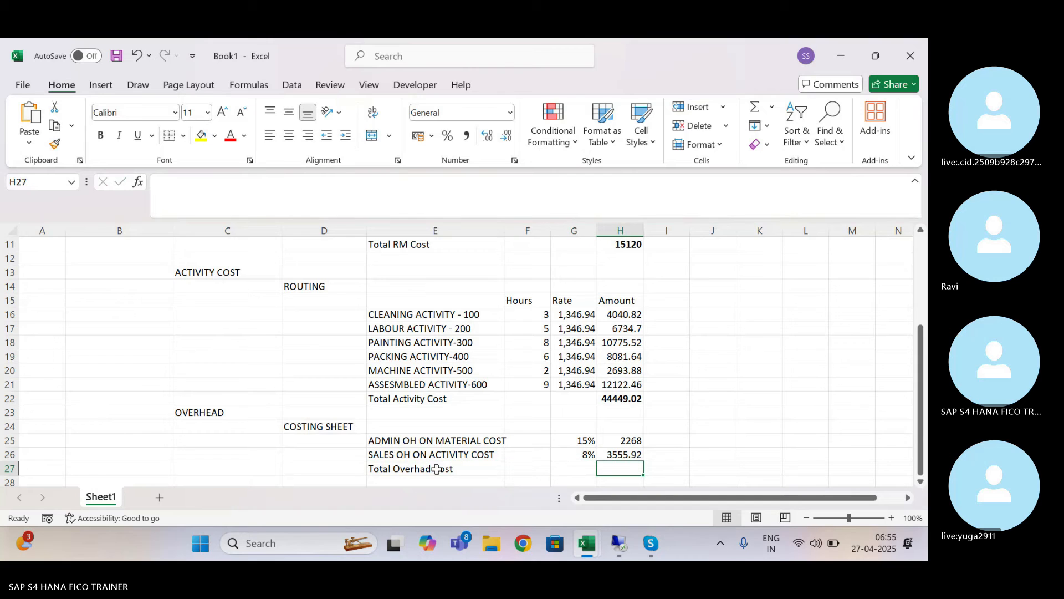
Step: Total the two overhead amounts in cell H27 with =SUM(H25:H26) and make the result bold
{"action": "type", "text": "=sum"}
{"action": "key", "text": "Tab"}
{"action": "key", "text": "Up"}
{"action": "key", "text": "shift+Up"}
{"action": "key", "text": "Return"}
{"action": "key", "text": "Right"}
{"action": "key", "text": "Up"}
{"action": "key", "text": "Right"}
{"action": "key", "text": "Right"}
{"action": "key", "text": "ctrl+b"}
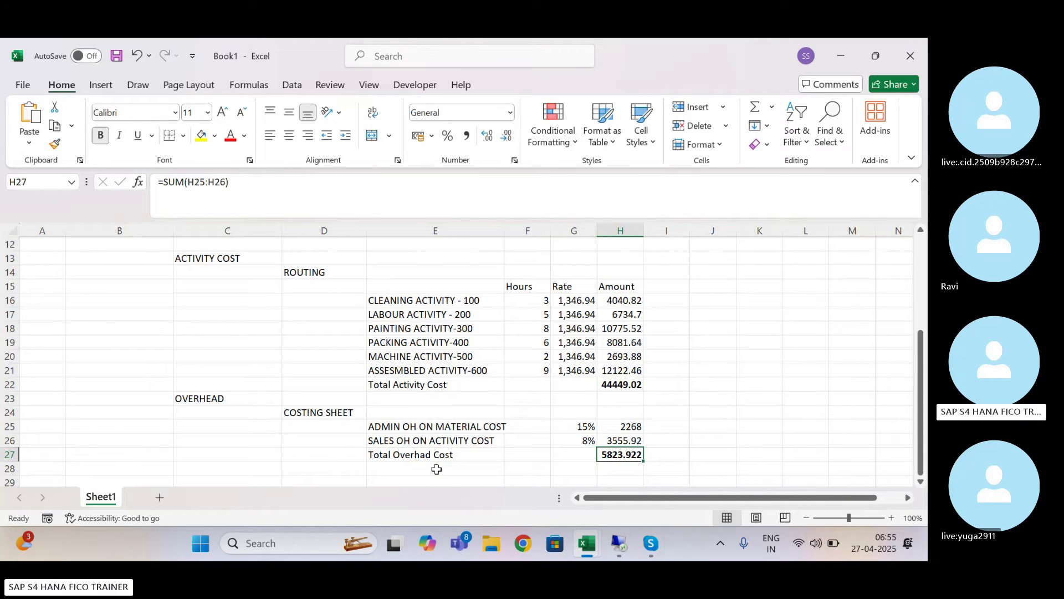
Step: Enter the label "Total Standard Cost of the Product" in cell D29 and move to cell H29
{"action": "left_click", "coordinate": [342, 479]}
{"action": "scroll", "coordinate": [342, 478], "scroll_direction": "down", "scroll_amount": 2}
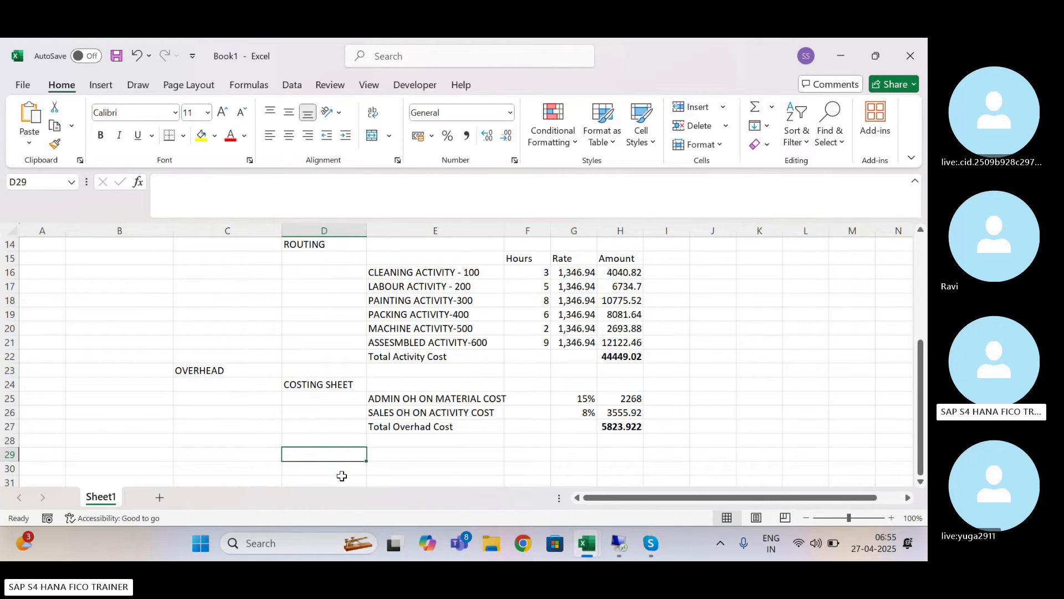
{"action": "type", "text": "T"}
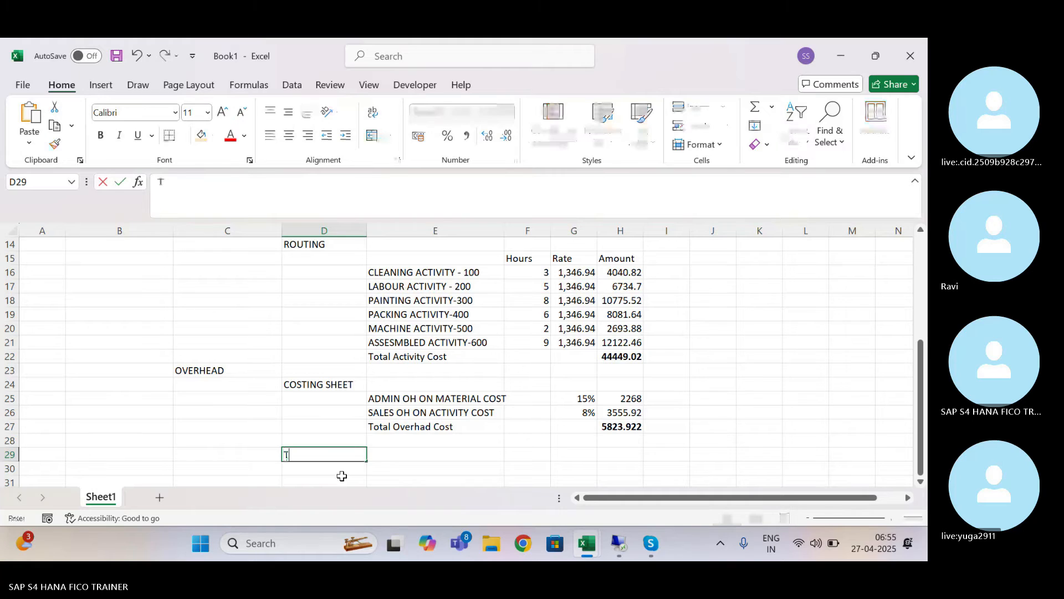
{"action": "type", "text": "otal St"}
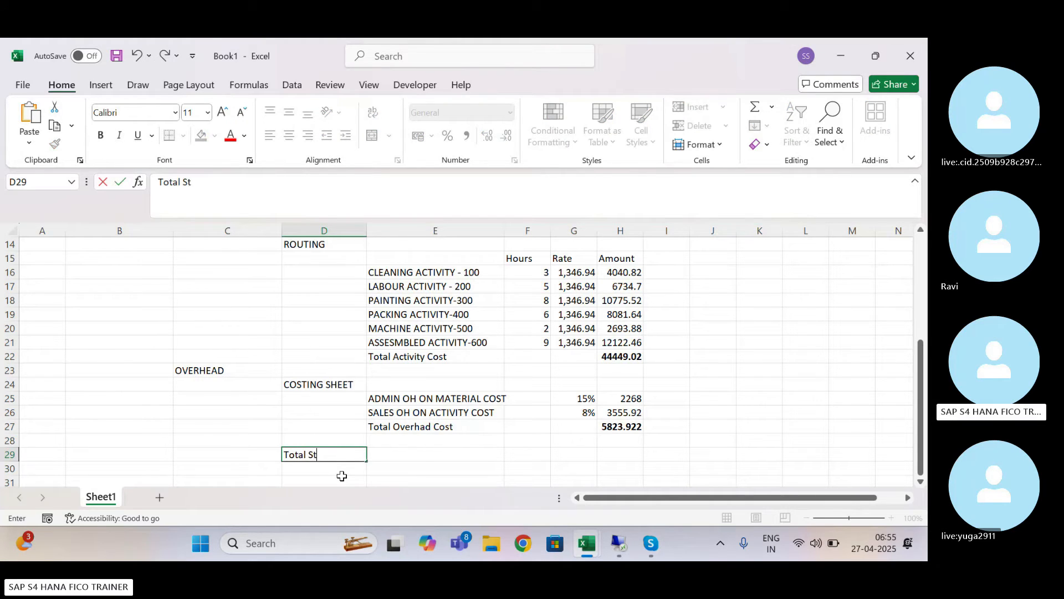
{"action": "type", "text": "andard Cost of the P"}
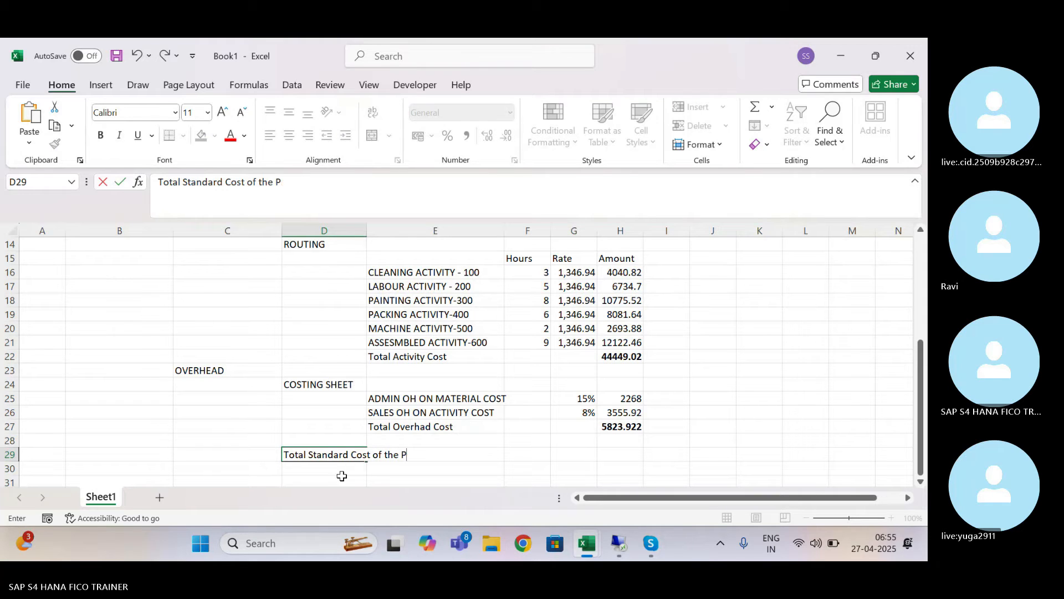
{"action": "type", "text": "roduct"}
{"action": "key", "text": "Tab"}
{"action": "key", "text": "Tab"}
{"action": "key", "text": "Tab"}
{"action": "key", "text": "Tab"}
{"action": "type", "text": "=sum"}
{"action": "key", "text": "Tab"}
{"action": "key", "text": "Up"}
{"action": "key", "text": "Up"}
{"action": "key", "text": "Up"}
{"action": "key", "text": "Up"}
{"action": "key", "text": "Up"}
{"action": "key", "text": "Up"}
{"action": "key", "text": "Up"}
{"action": "key", "text": "Up"}
{"action": "key", "text": "Up"}
{"action": "key", "text": "Up"}
{"action": "key", "text": "Up"}
{"action": "key", "text": "Up"}
{"action": "key", "text": "Up"}
{"action": "key", "text": "Up"}
{"action": "key", "text": "Up"}
{"action": "key", "text": "Up"}
{"action": "key", "text": "Up"}
{"action": "key", "text": "Up"}
{"action": "key", "text": "Up"}
{"action": "key", "text": "Up"}
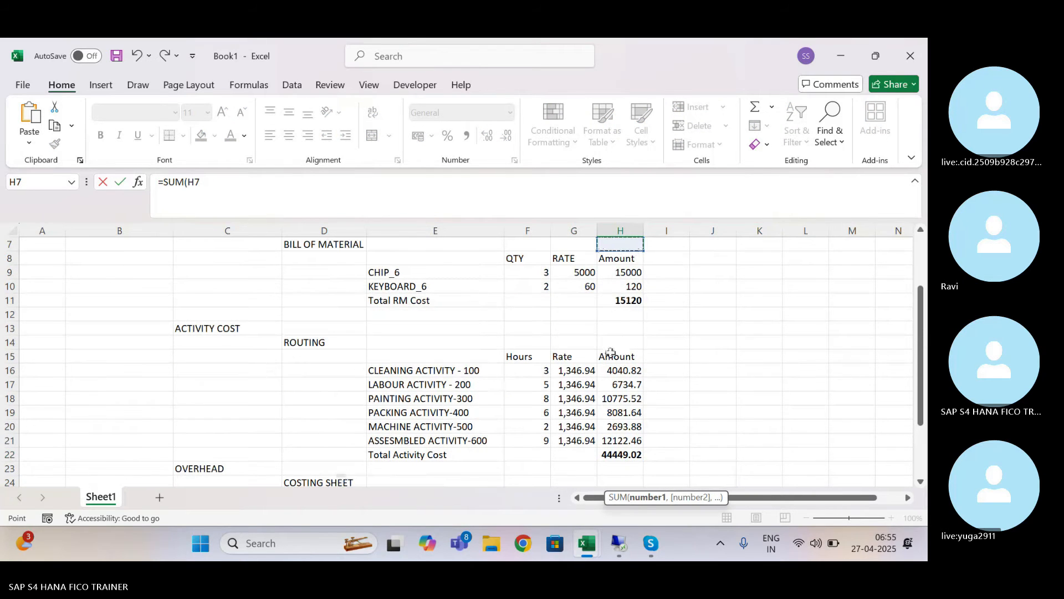
{"action": "left_click", "coordinate": [633, 303]}
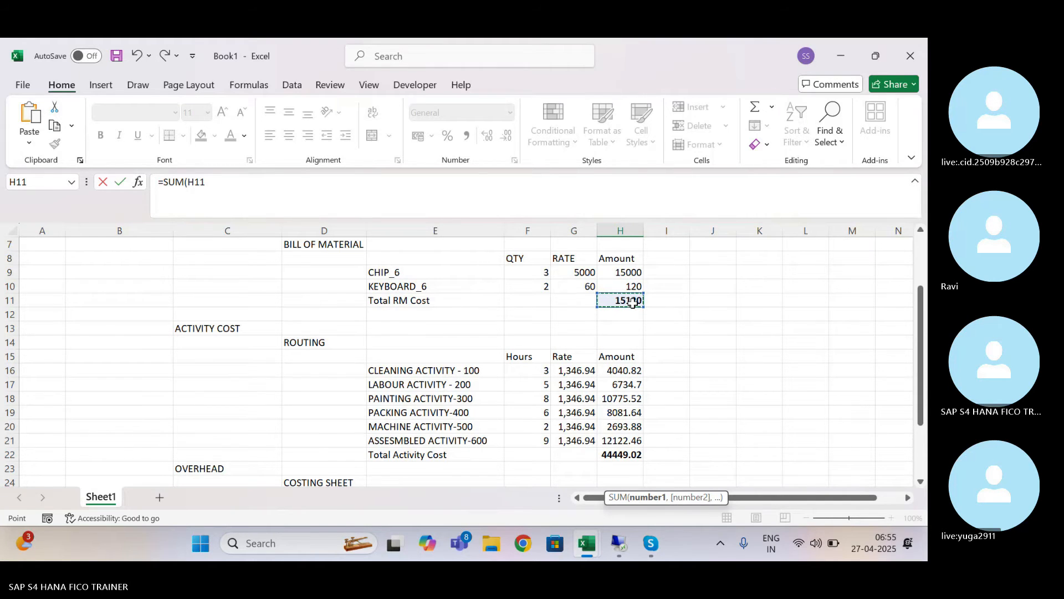
{"action": "key", "text": "Escape"}
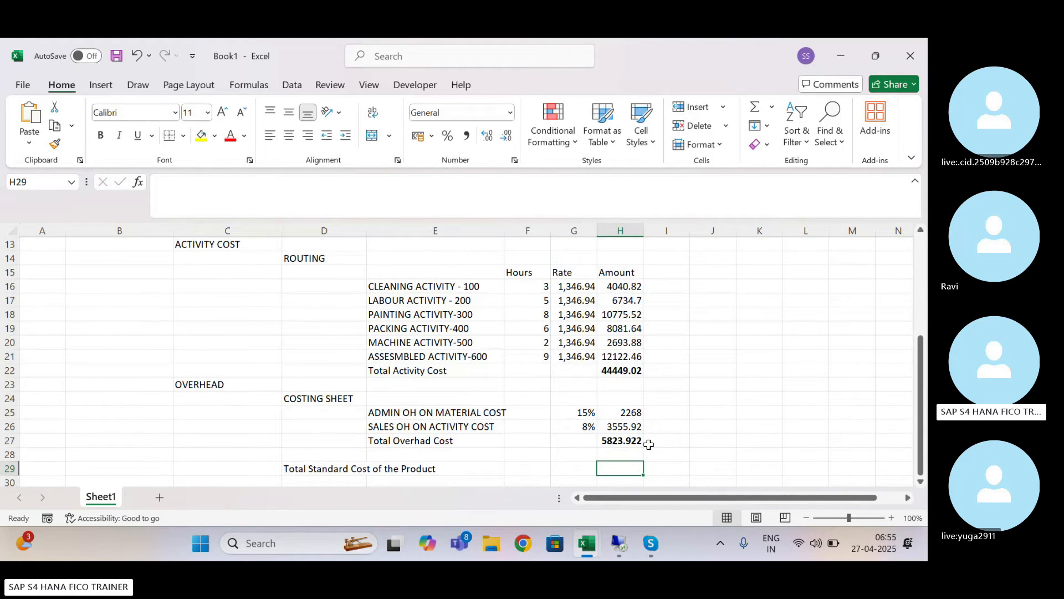
Step: Calculate the total standard cost in cell H29 with the formula =H11+H22+H27
{"action": "type", "text": "="}
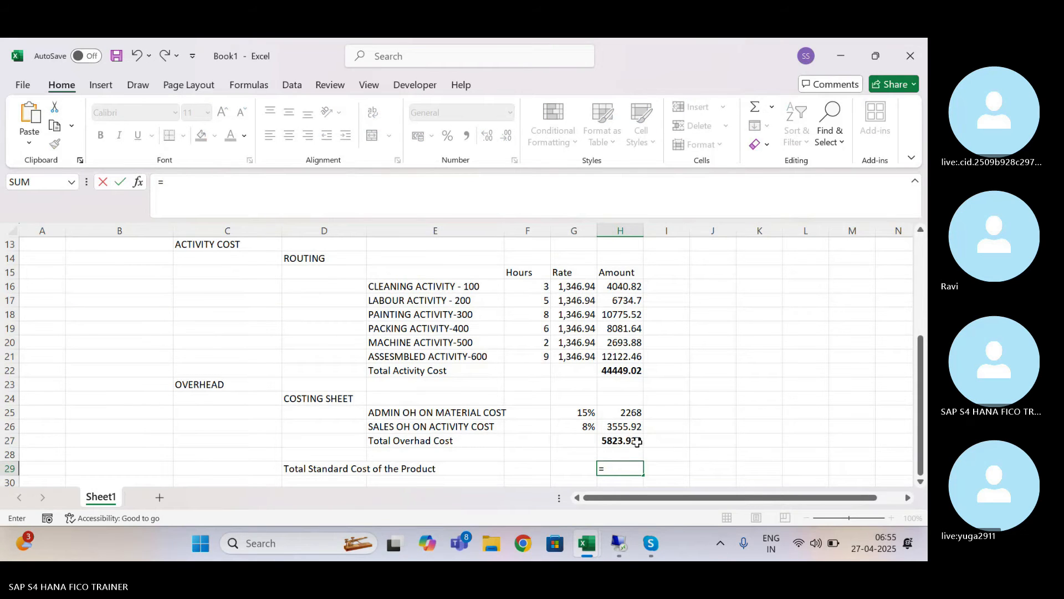
{"action": "left_click_drag", "start_coordinate": [918, 363], "coordinate": [919, 321]}
{"action": "left_click", "coordinate": [630, 287]}
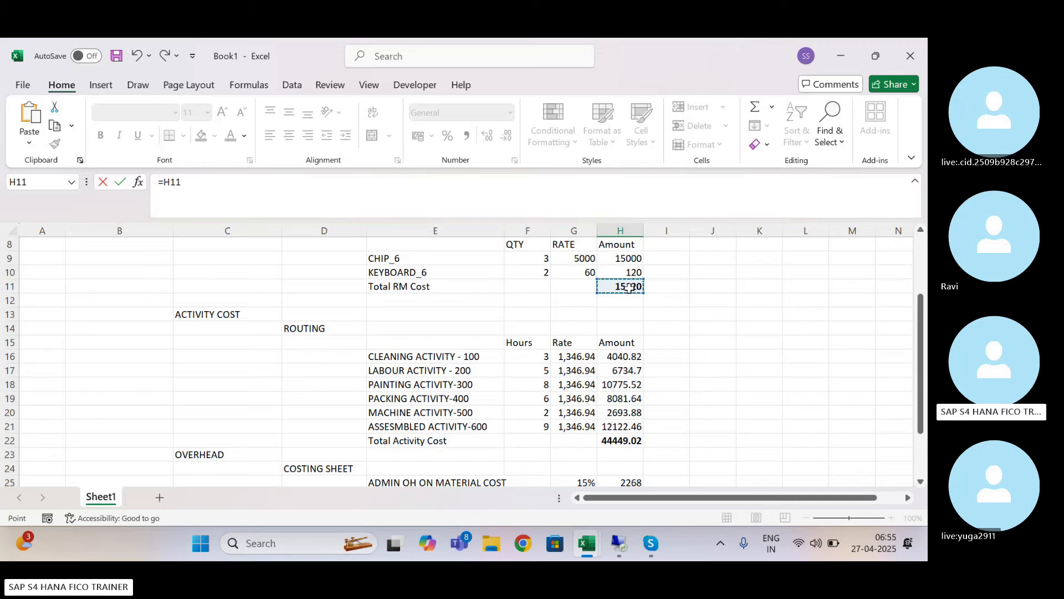
{"action": "type", "text": "+"}
{"action": "left_click", "coordinate": [623, 436]}
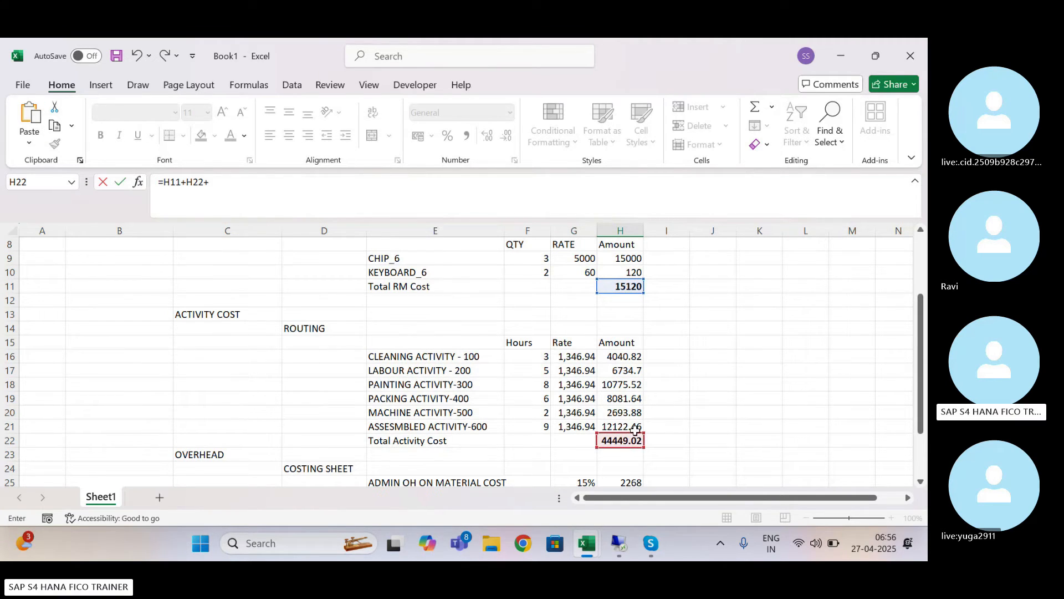
{"action": "left_click_drag", "start_coordinate": [922, 340], "coordinate": [922, 388]}
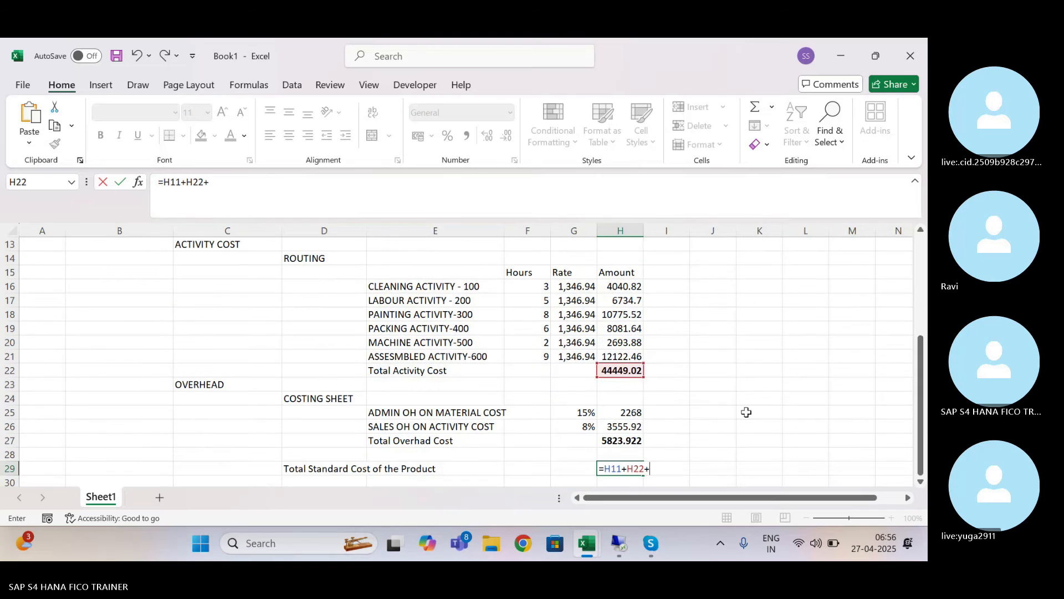
{"action": "left_click", "coordinate": [619, 442]}
{"action": "scroll", "coordinate": [619, 438], "scroll_direction": "down", "scroll_amount": 1}
Step: Format the total standard cost in cell H29 as bold with a yellow fill
{"action": "key", "text": "Up"}
{"action": "key", "text": "ctrl+b"}
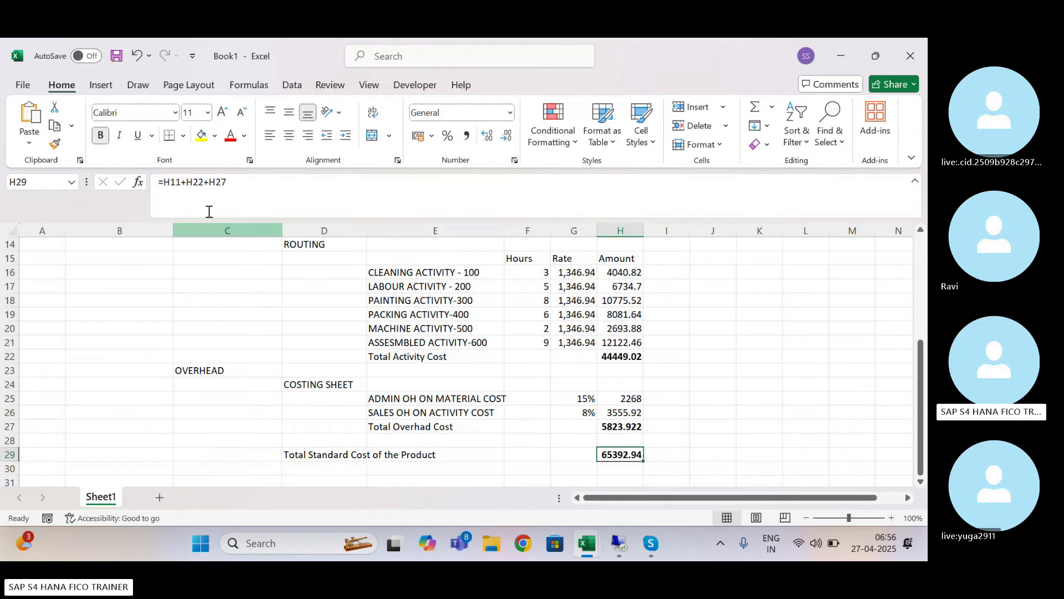
{"action": "left_click", "coordinate": [201, 140]}
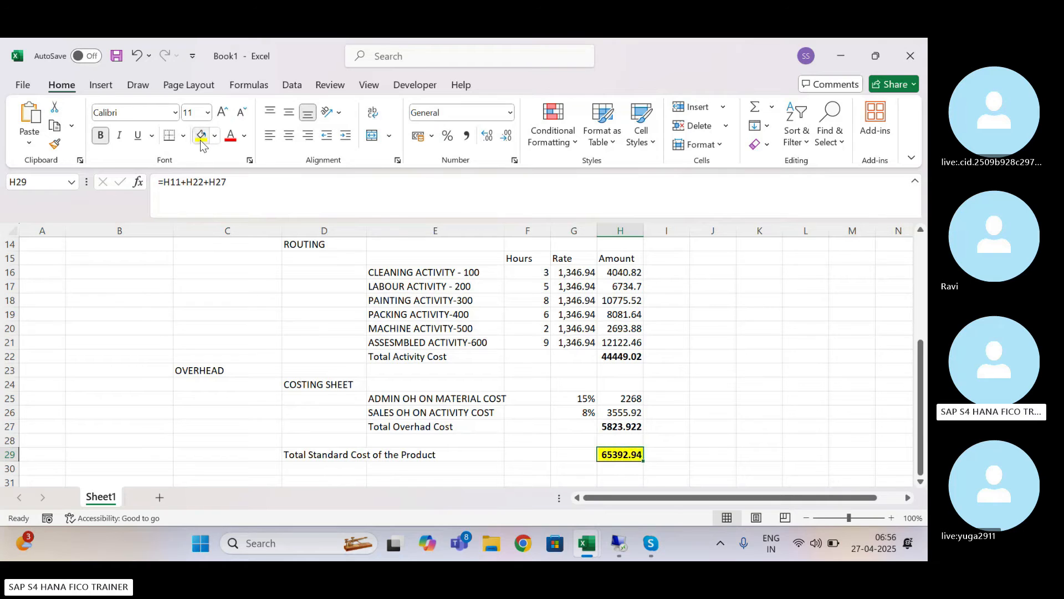
{"action": "left_click", "coordinate": [742, 399]}
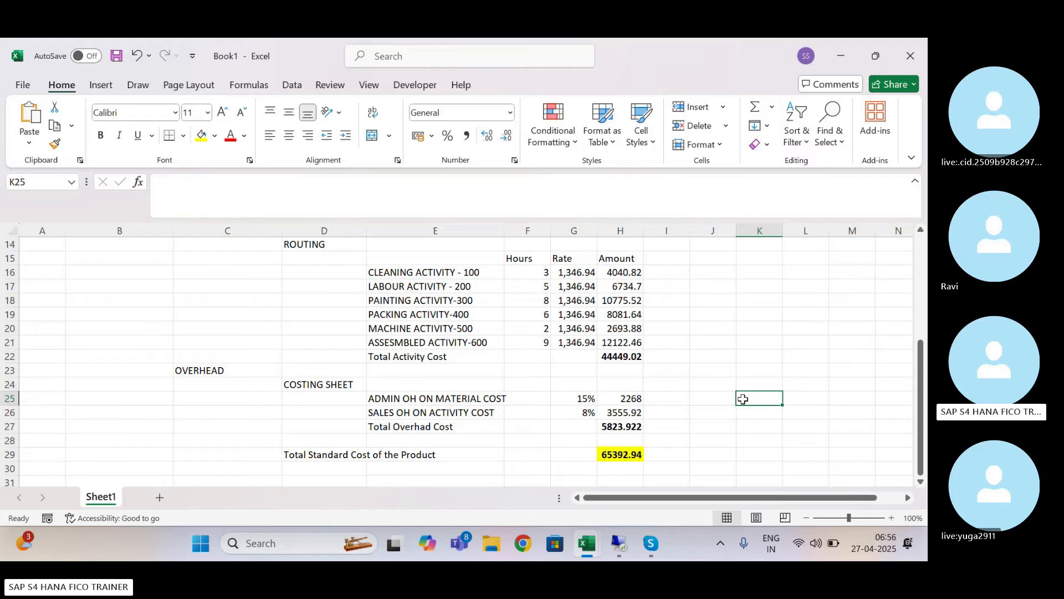
Step: Review the cost estimate from the final product in C3 down to the total standard cost in H29
{"action": "left_click_drag", "start_coordinate": [923, 384], "coordinate": [923, 280]}
{"action": "left_click", "coordinate": [220, 274]}
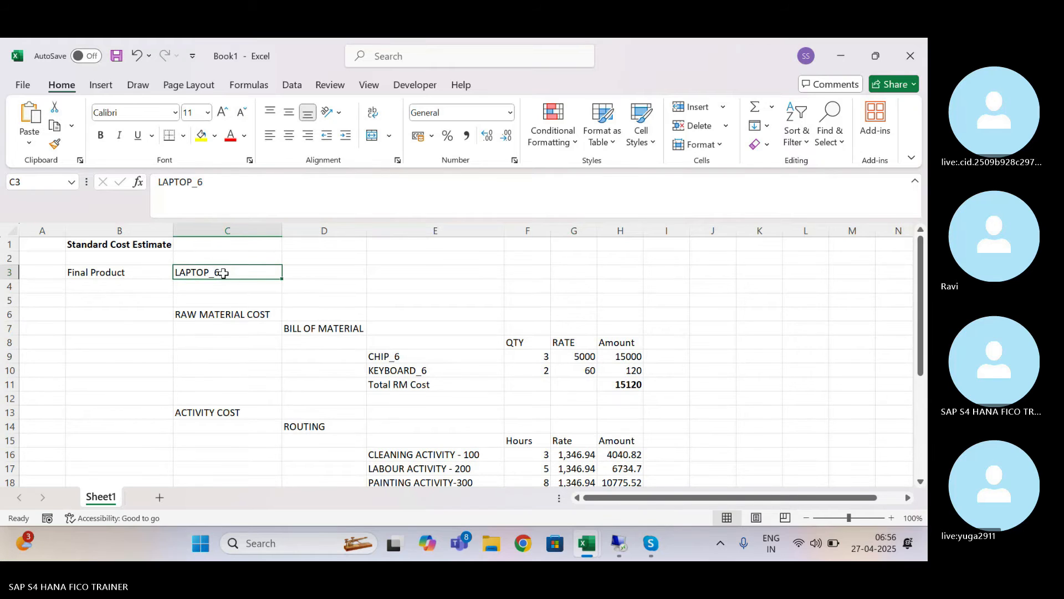
{"action": "left_click_drag", "start_coordinate": [920, 291], "coordinate": [915, 391]}
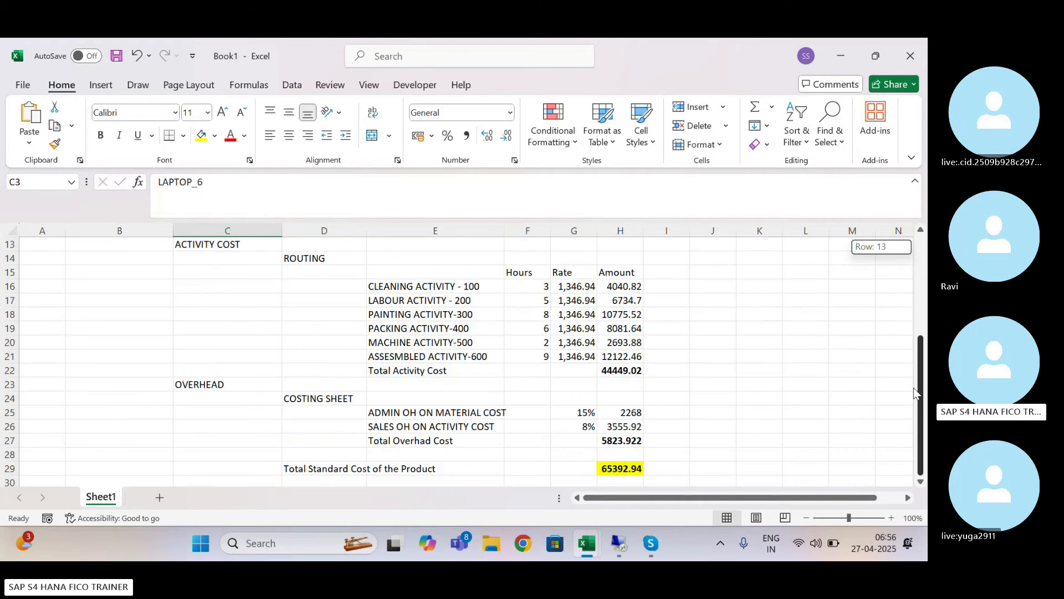
{"action": "left_click", "coordinate": [619, 470]}
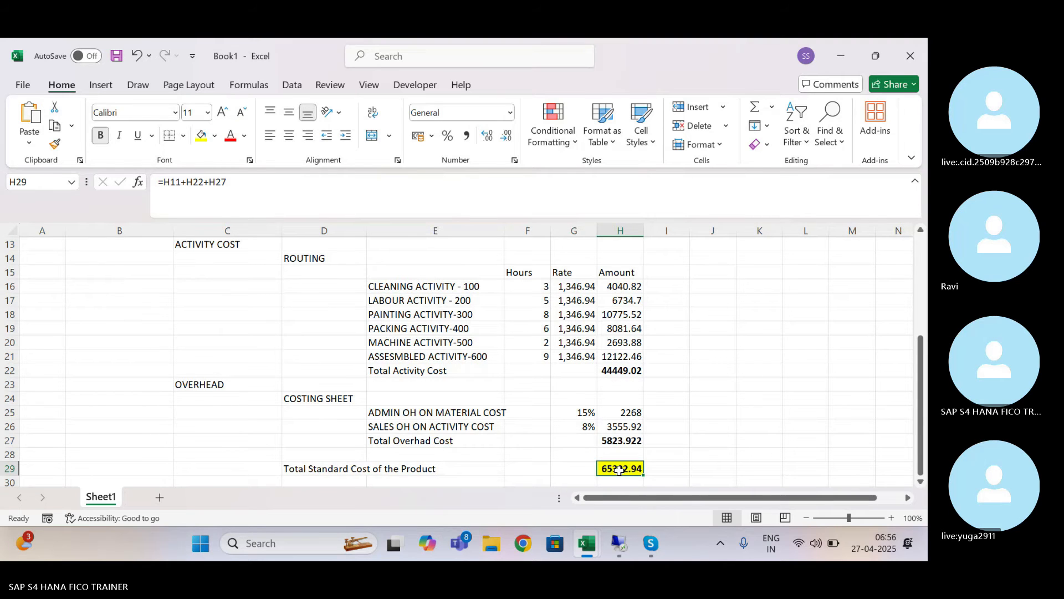
{"action": "mouse_move", "coordinate": [922, 415]}
{"action": "left_mouse_down"}
{"action": "mouse_move", "coordinate": [917, 319]}
{"action": "mouse_move", "coordinate": [909, 420]}
{"action": "left_mouse_up"}
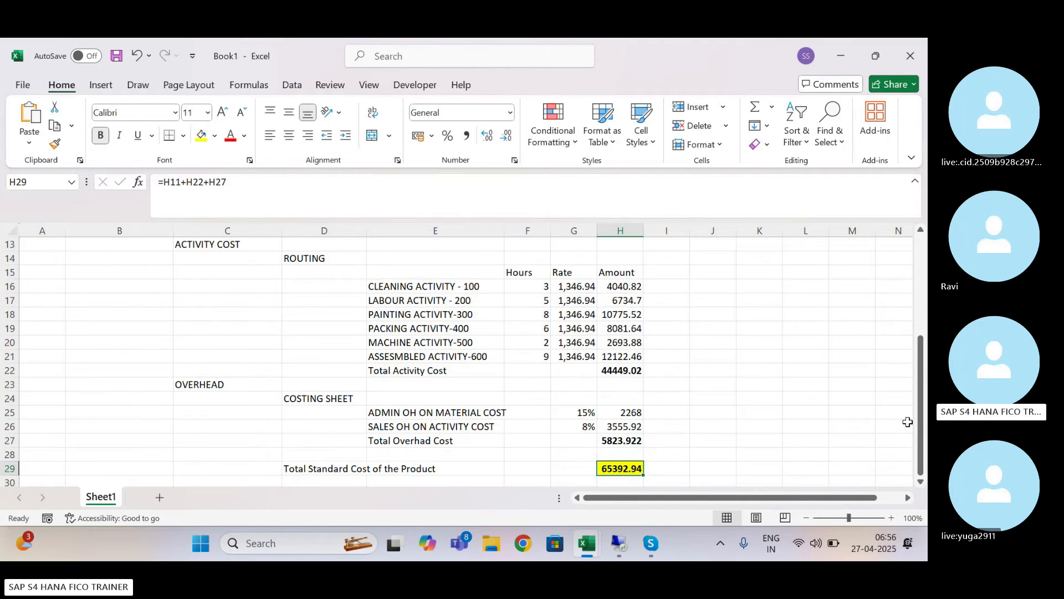
{"action": "left_click", "coordinate": [731, 327]}
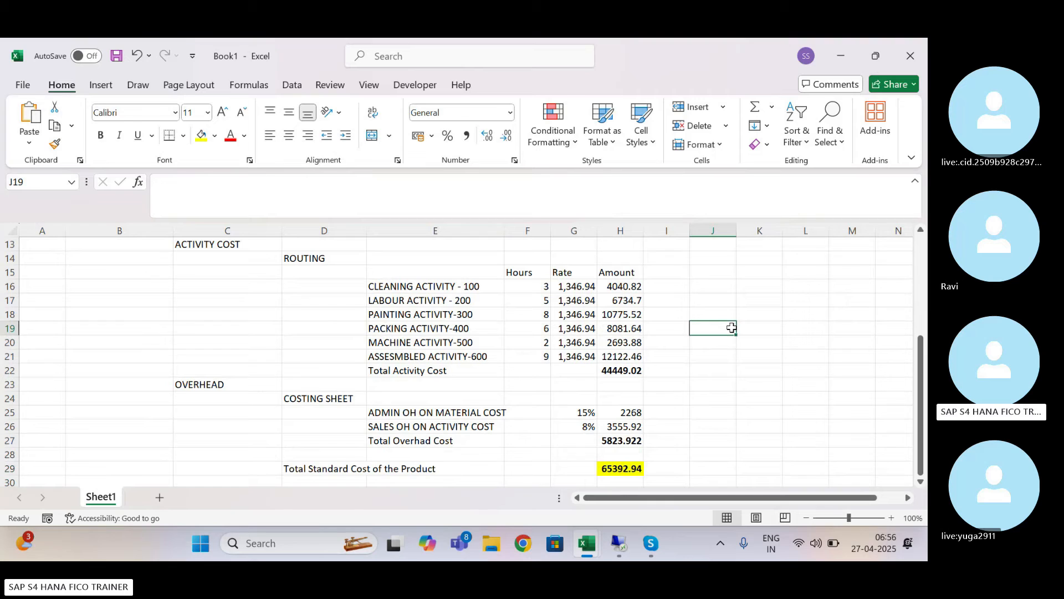
Step: Make the total labels for overhead in E27, activity cost in E22 and RM cost in E11 bold
{"action": "left_click", "coordinate": [422, 441]}
{"action": "key", "text": "ctrl+b"}
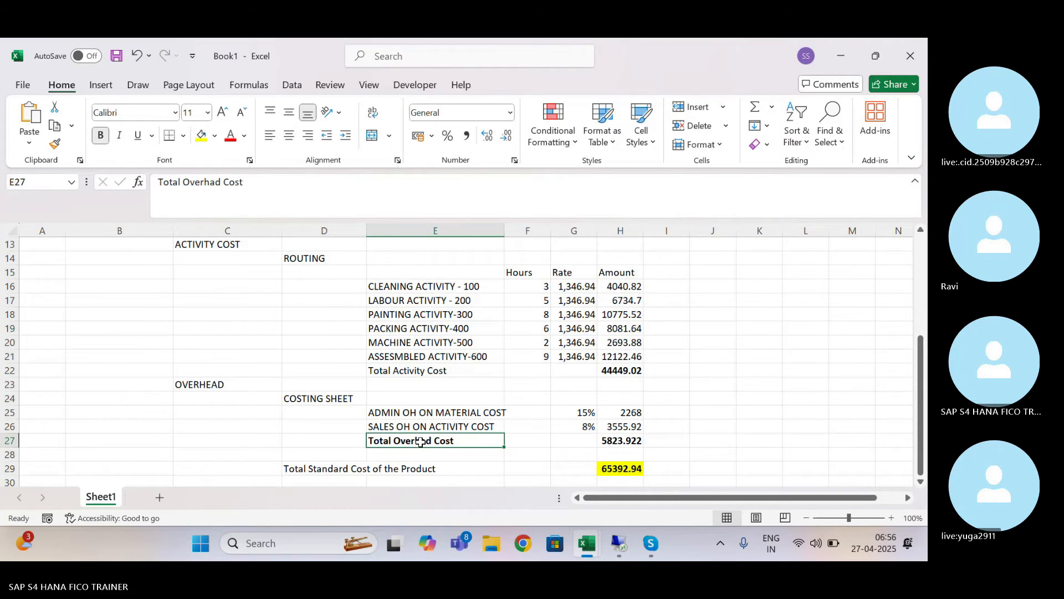
{"action": "left_click", "coordinate": [425, 369]}
{"action": "key", "text": "ctrl+b"}
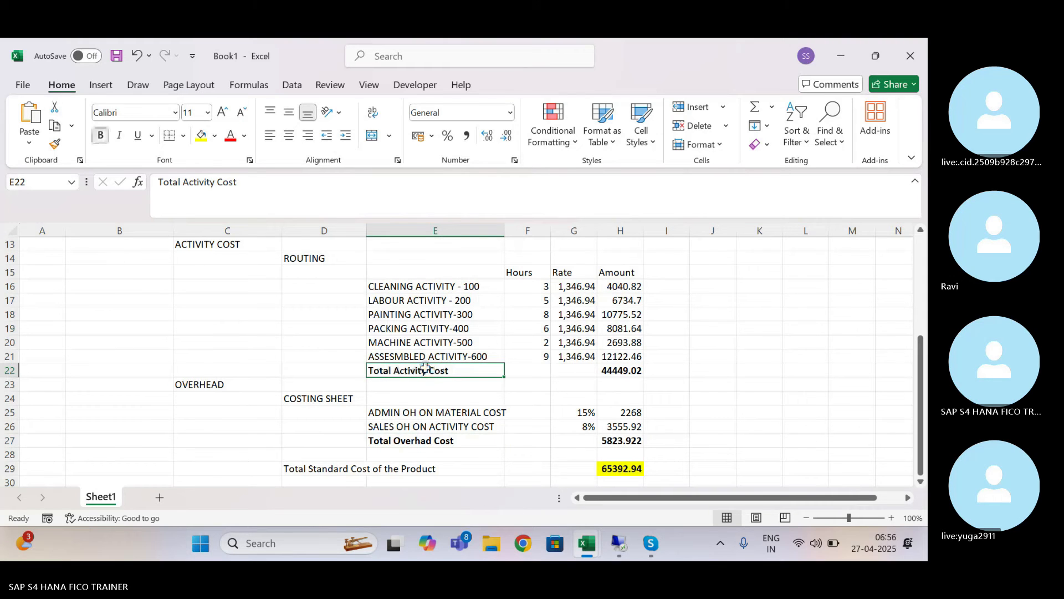
{"action": "left_click_drag", "start_coordinate": [920, 382], "coordinate": [917, 314]}
{"action": "left_click", "coordinate": [403, 340]}
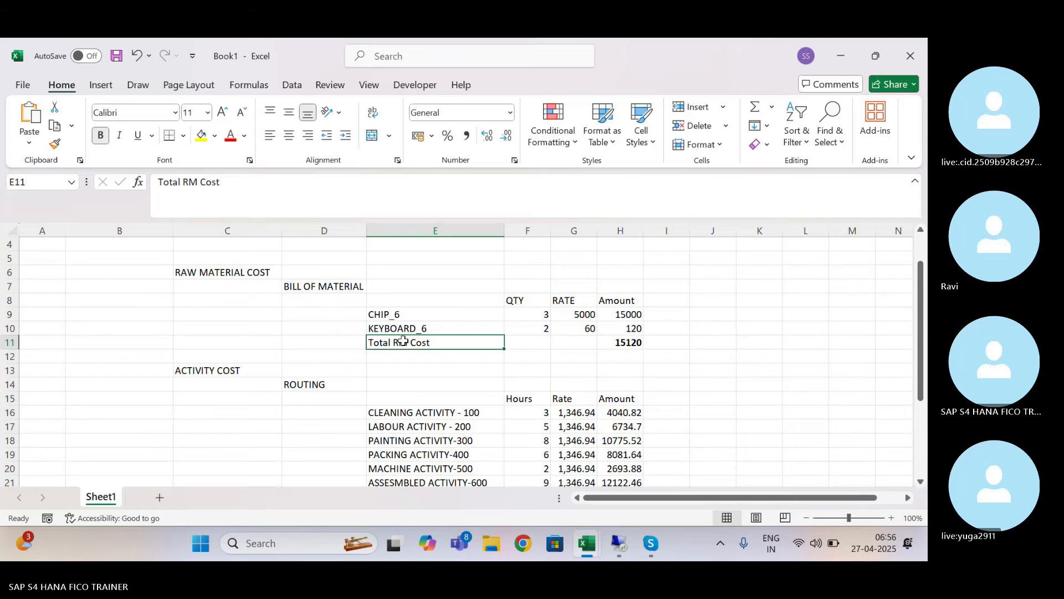
{"action": "key", "text": "ctrl+b"}
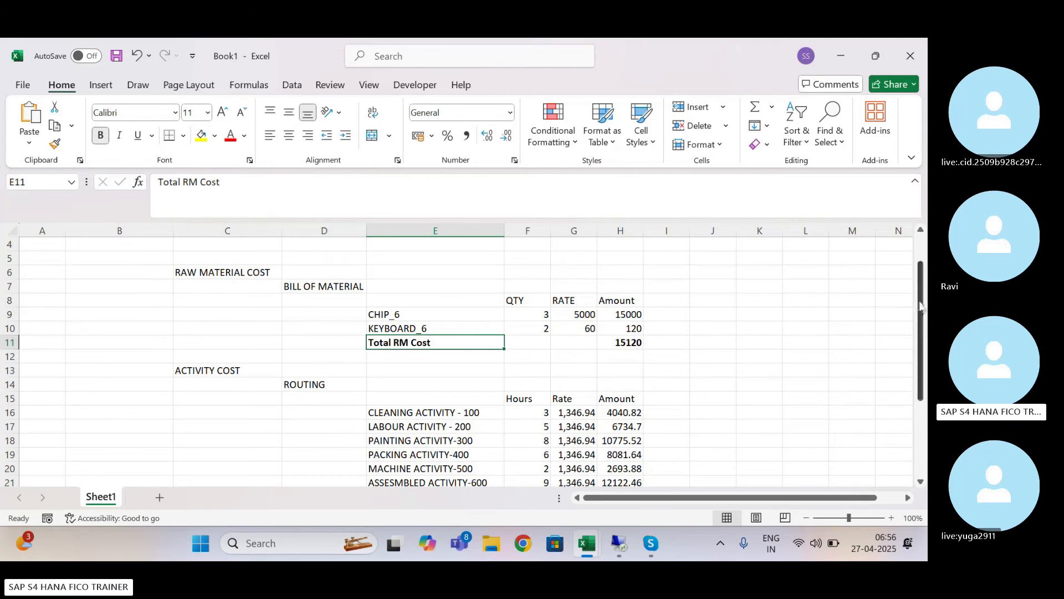
{"action": "left_click_drag", "start_coordinate": [920, 313], "coordinate": [910, 393]}
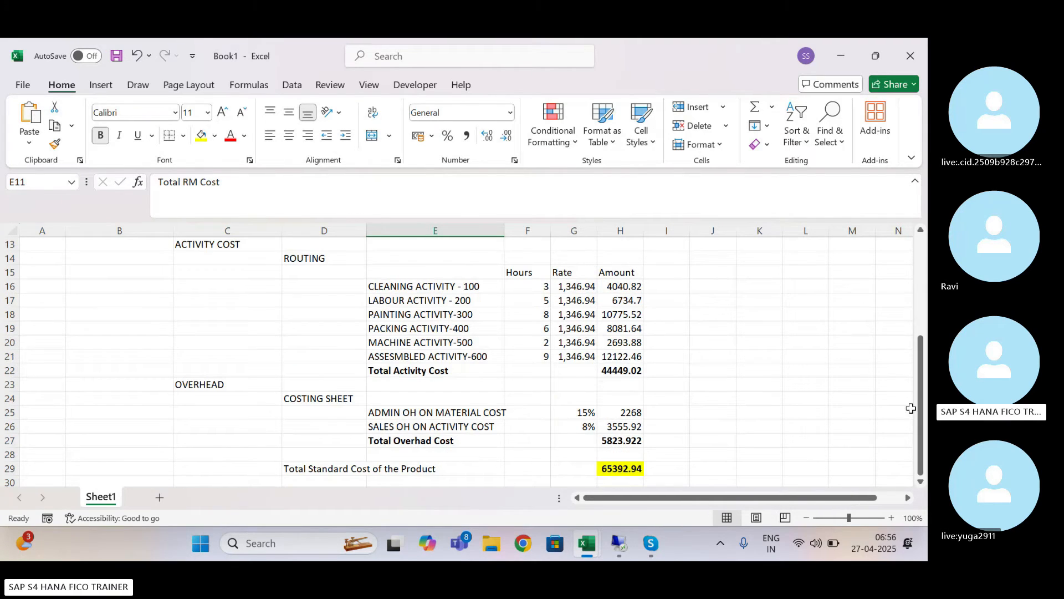
Step: Switch to the SAP remote session, leave the overhead rate configuration and open transaction CK11N
{"action": "mouse_move", "coordinate": [619, 547]}
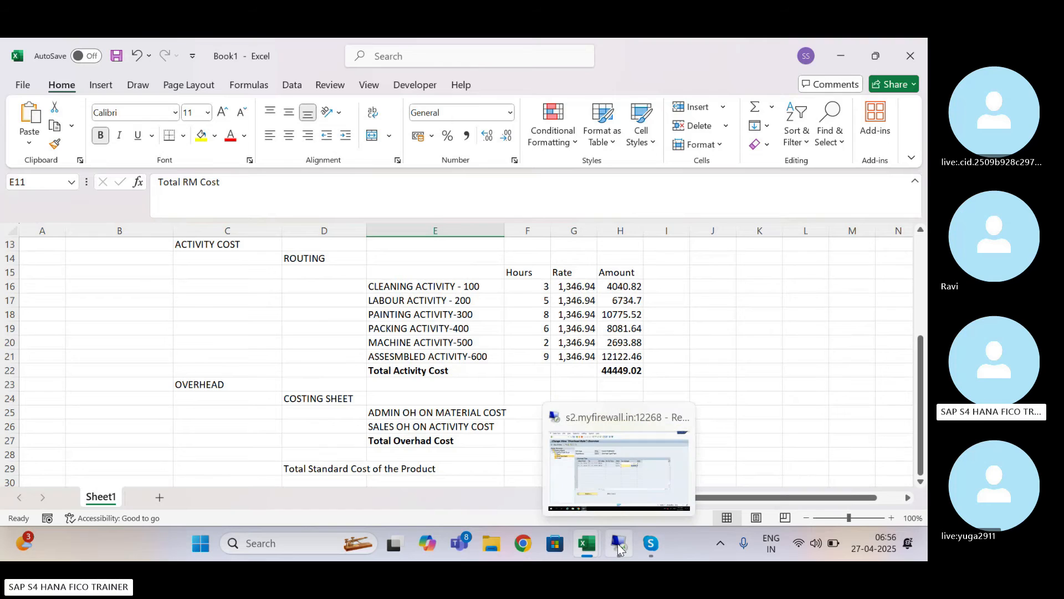
{"action": "left_click", "coordinate": [619, 547]}
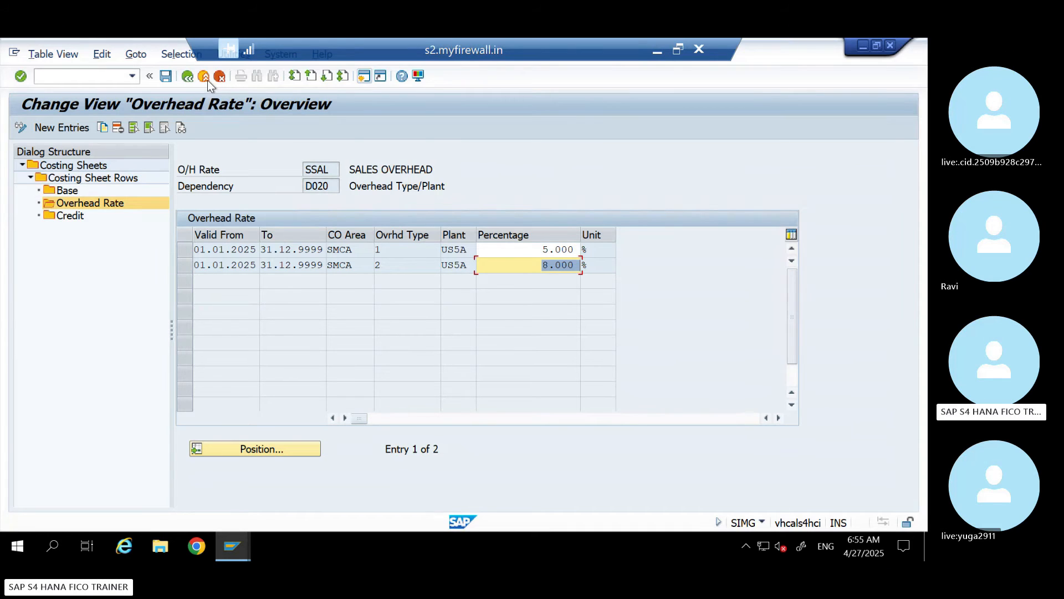
{"action": "left_click", "coordinate": [204, 77]}
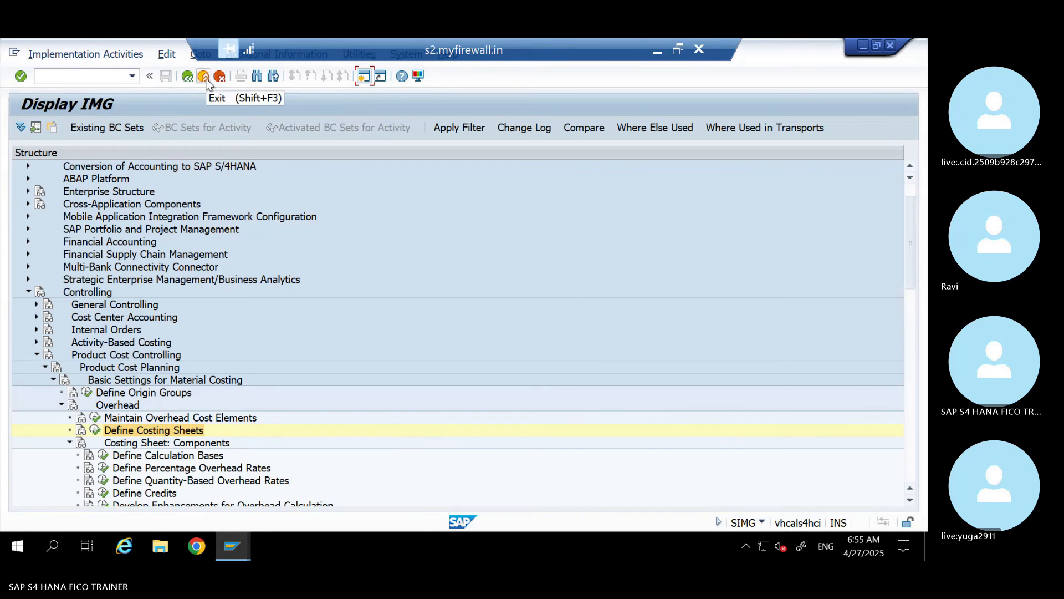
{"action": "left_click", "coordinate": [204, 76]}
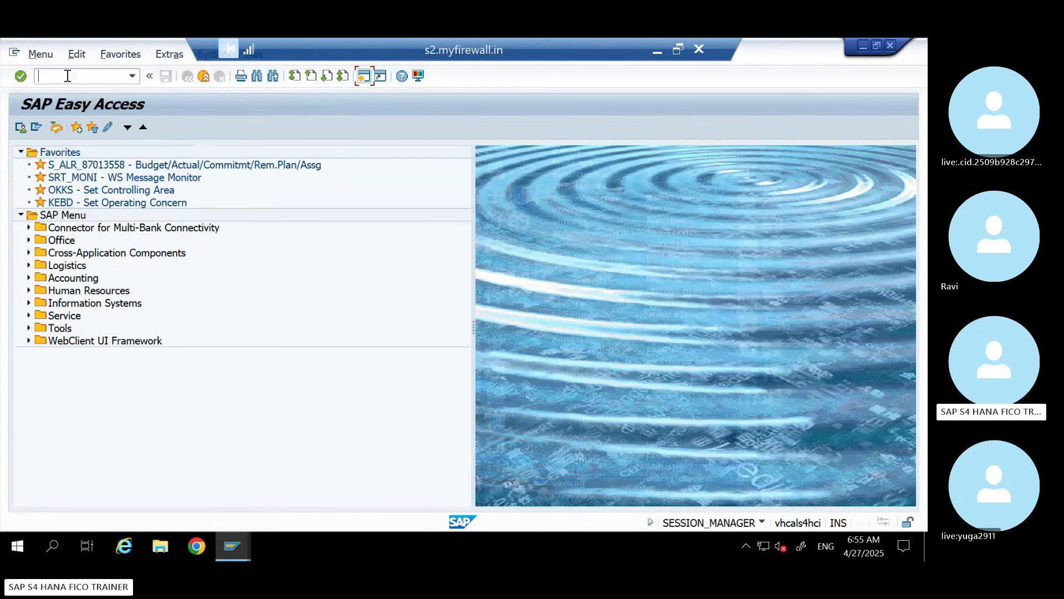
{"action": "type", "text": "CK11N"}
{"action": "key", "text": "Return"}
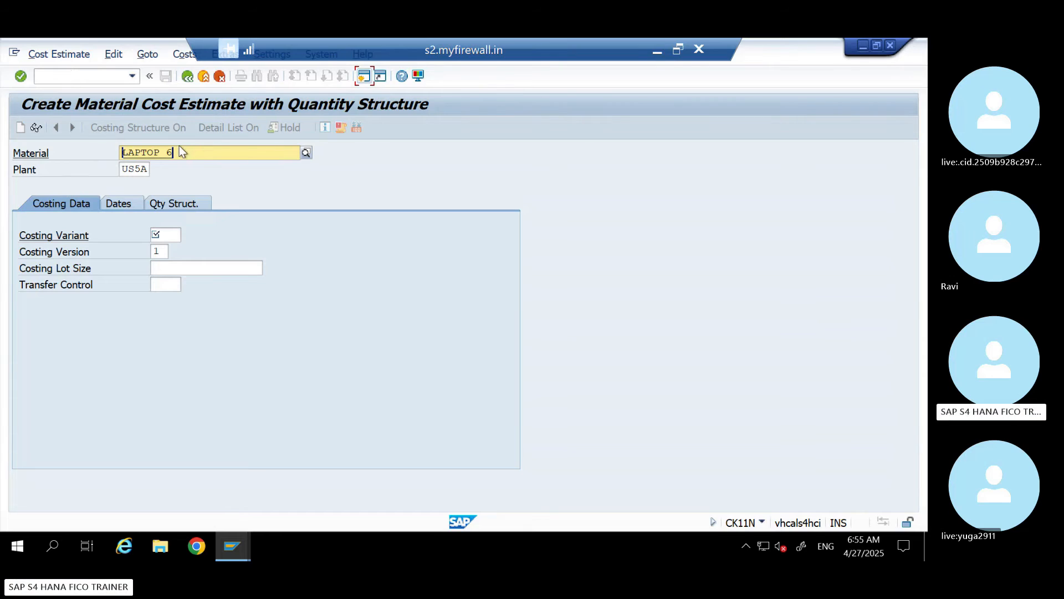
Step: Create the cost estimate for LAPTOP_6 in plant US5A using costing variant SV00 and the default dates
{"action": "left_click_drag", "start_coordinate": [179, 152], "coordinate": [111, 153]}
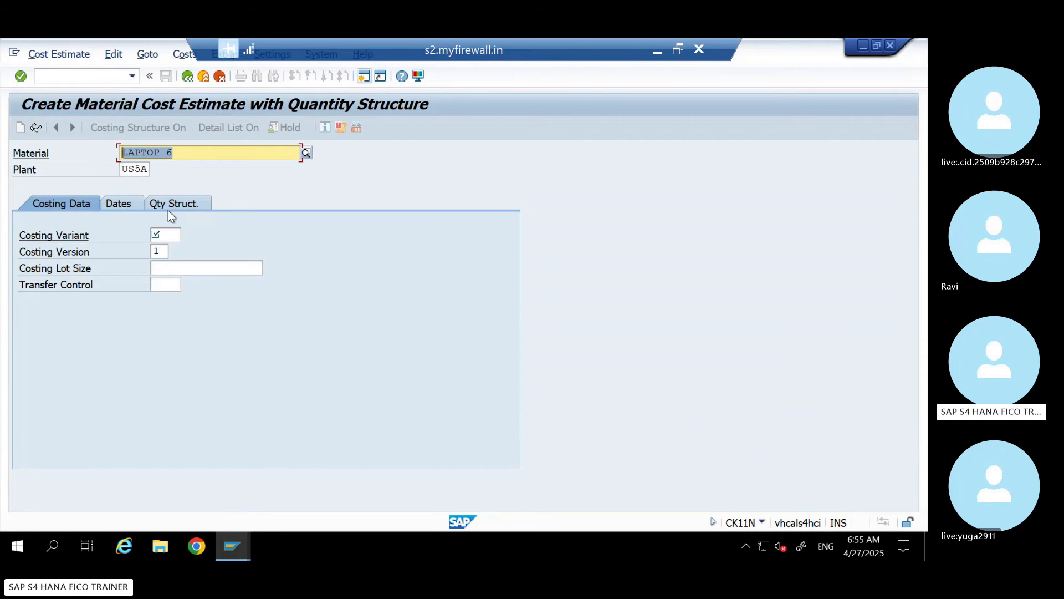
{"action": "left_click", "coordinate": [166, 237]}
{"action": "left_click", "coordinate": [166, 237]}
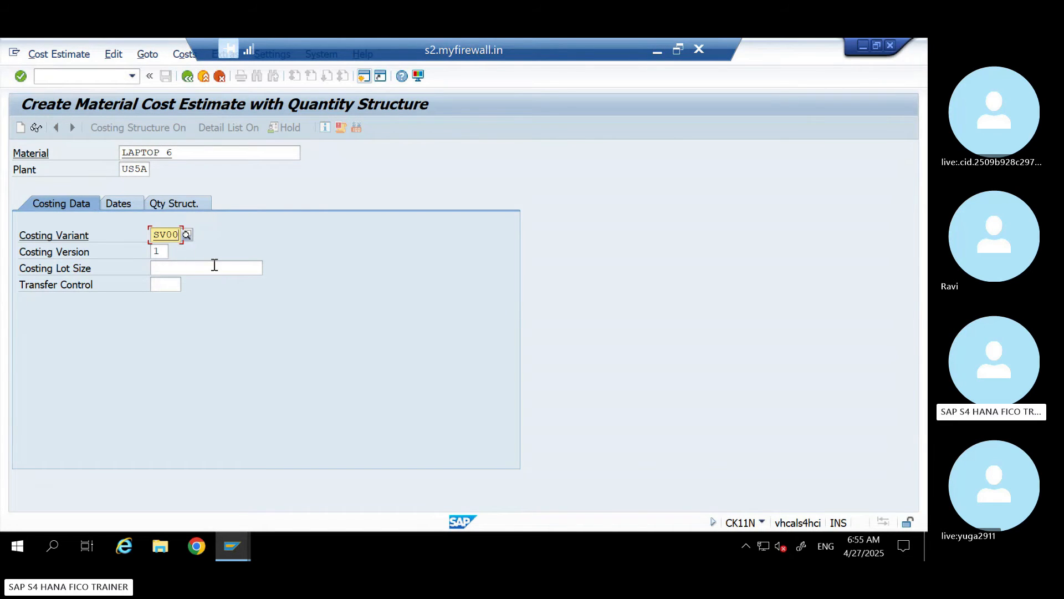
{"action": "key", "text": "Return"}
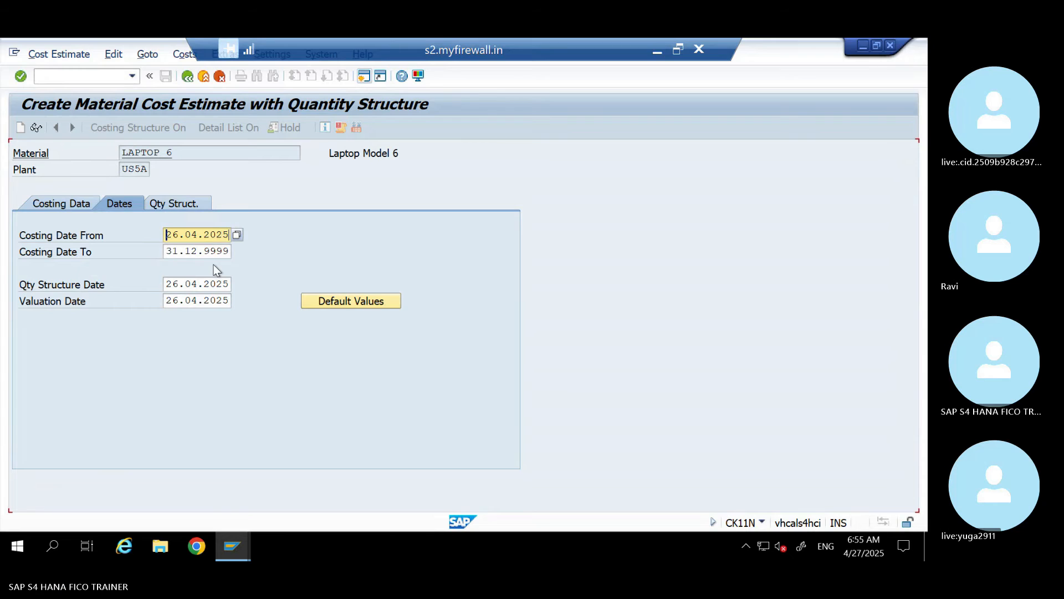
{"action": "left_click", "coordinate": [74, 204]}
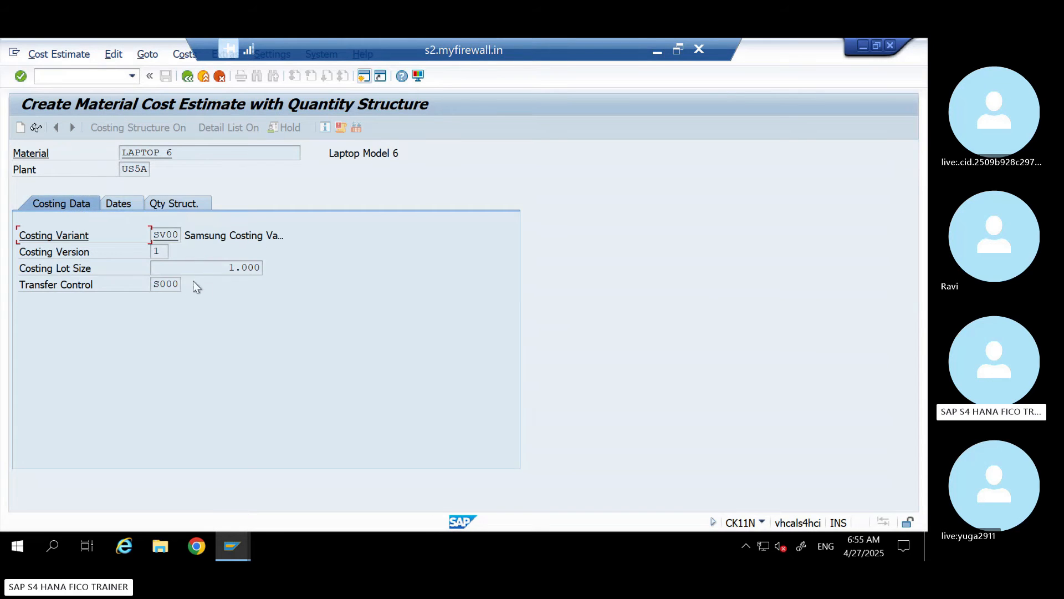
{"action": "left_click", "coordinate": [133, 205]}
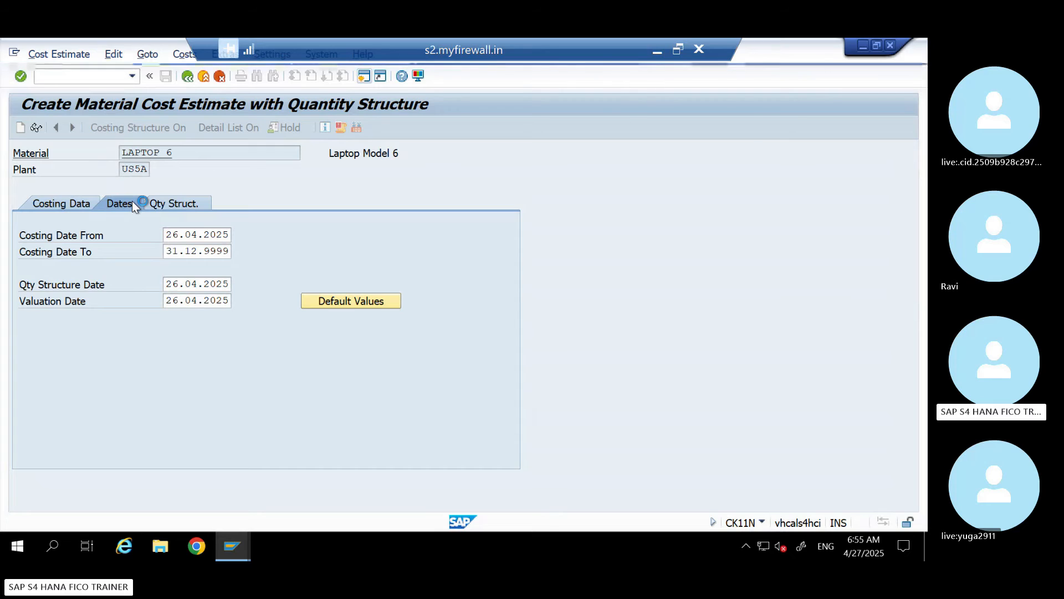
{"action": "key", "text": "Return"}
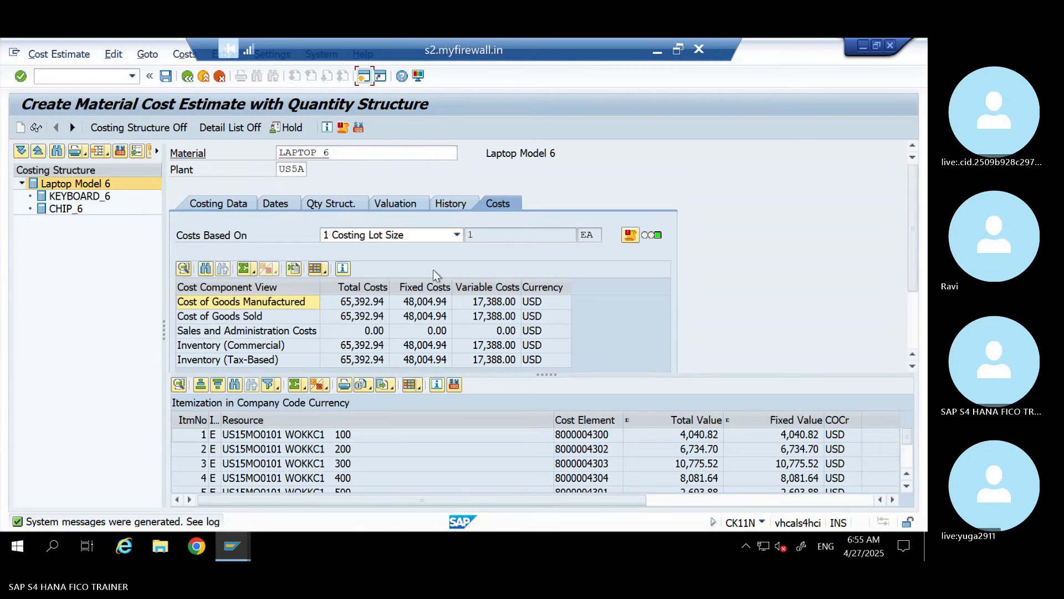
Step: Compare the total cost of goods manufactured with the total standard cost in H29 of the Excel sheet, and return to SAP
{"action": "left_click", "coordinate": [354, 300]}
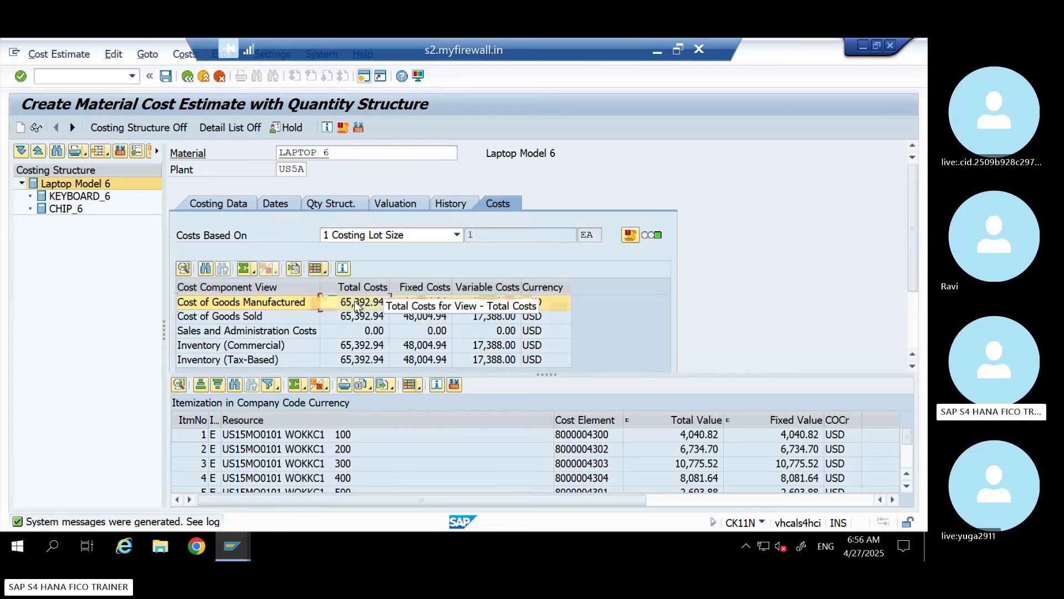
{"action": "left_click", "coordinate": [656, 49]}
{"action": "left_click", "coordinate": [622, 470]}
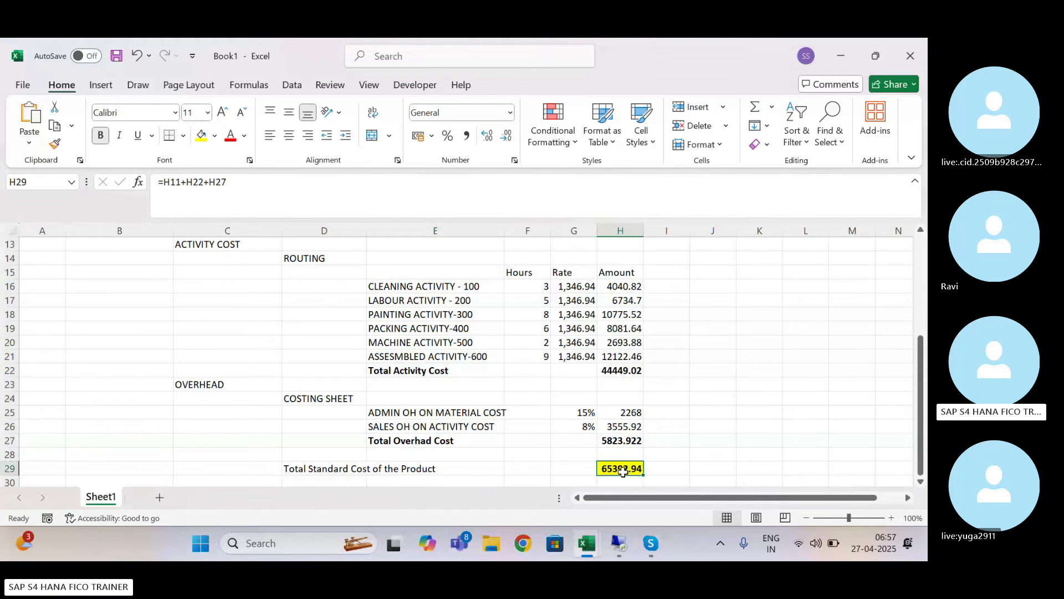
{"action": "left_click", "coordinate": [619, 544]}
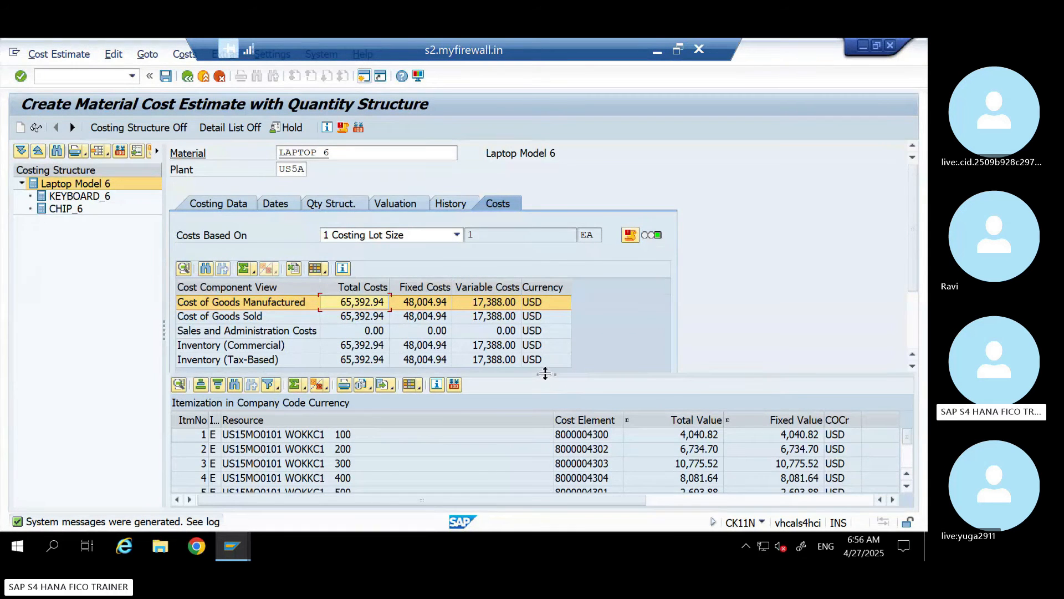
Step: Enlarge the itemization list, widen its Item Category column and check the E, M and G items
{"action": "left_click_drag", "start_coordinate": [545, 374], "coordinate": [546, 297]}
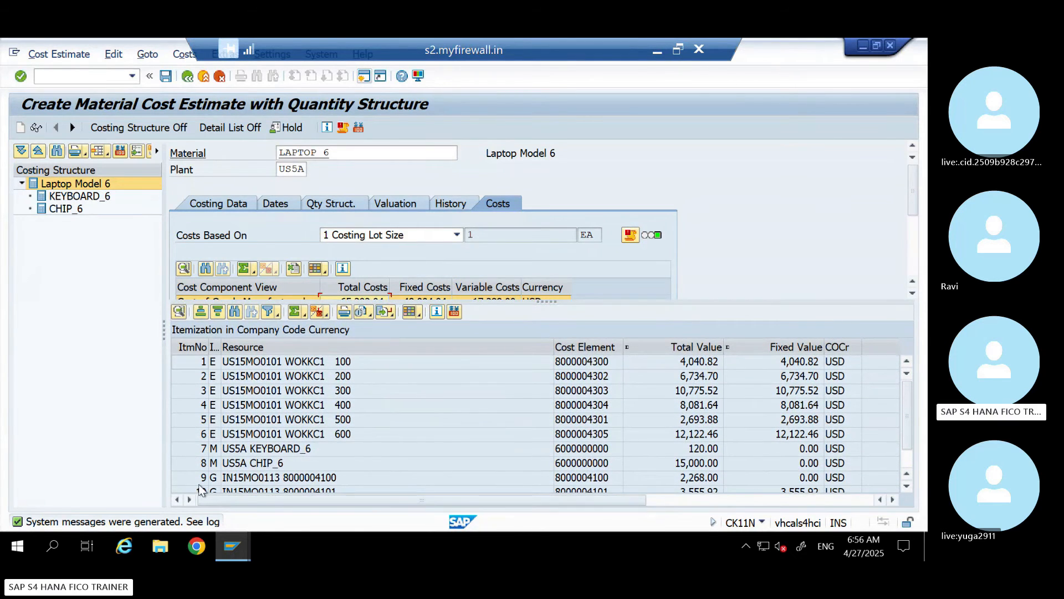
{"action": "left_click_drag", "start_coordinate": [221, 347], "coordinate": [258, 348]}
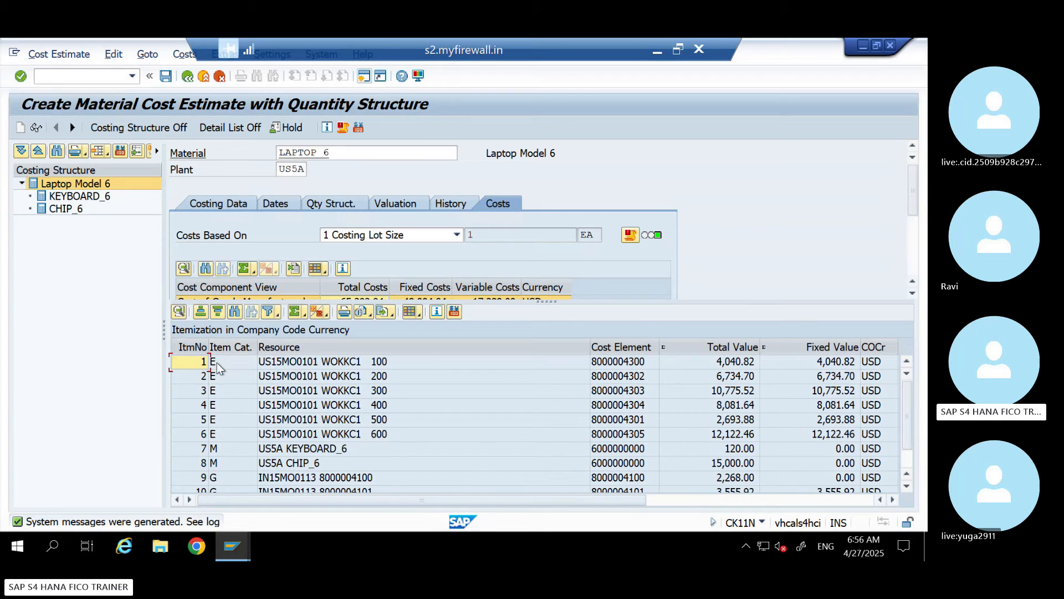
{"action": "left_click", "coordinate": [217, 362]}
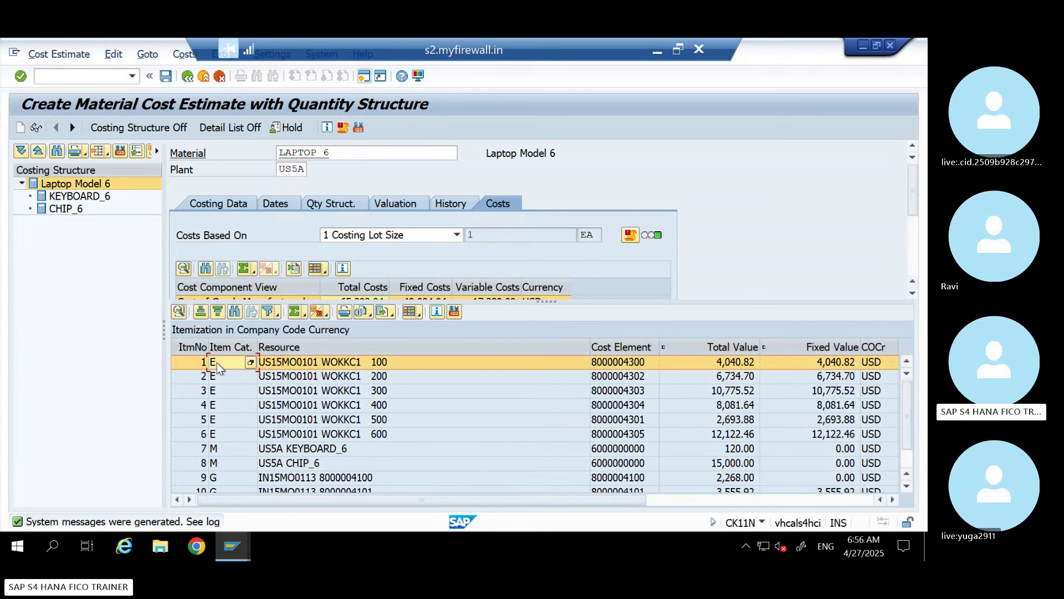
{"action": "left_click", "coordinate": [220, 450]}
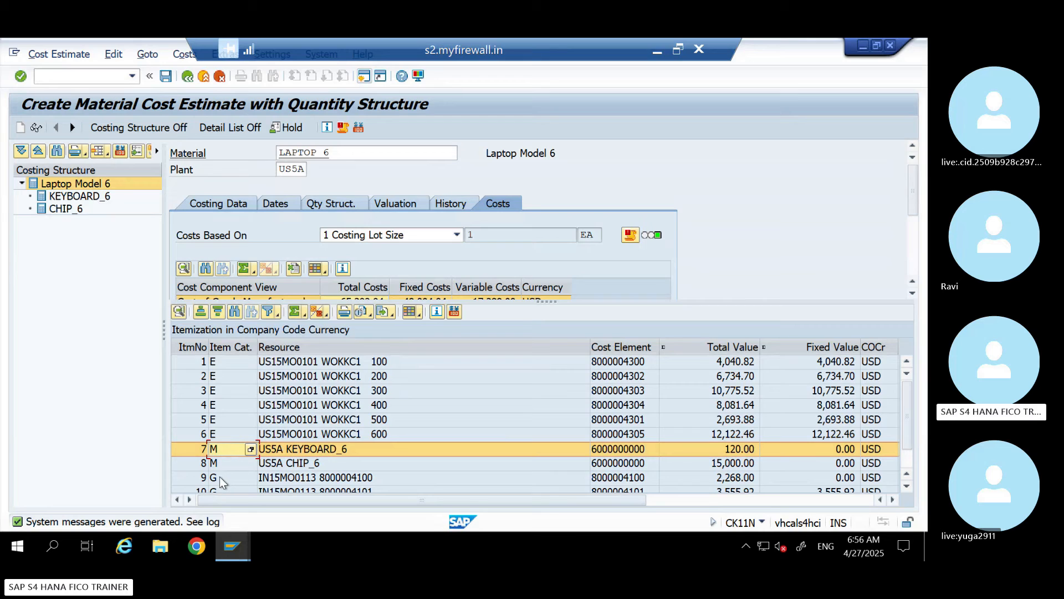
{"action": "left_click", "coordinate": [219, 477]}
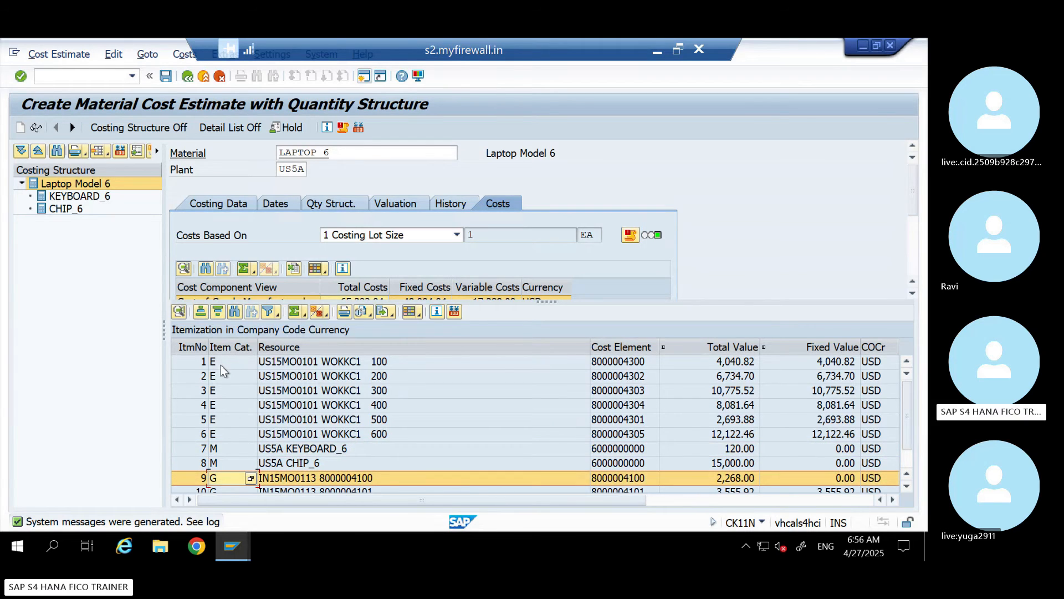
Step: Look up the meanings of item categories M, E and G in the list of possible entries, and close it
{"action": "left_click", "coordinate": [221, 364]}
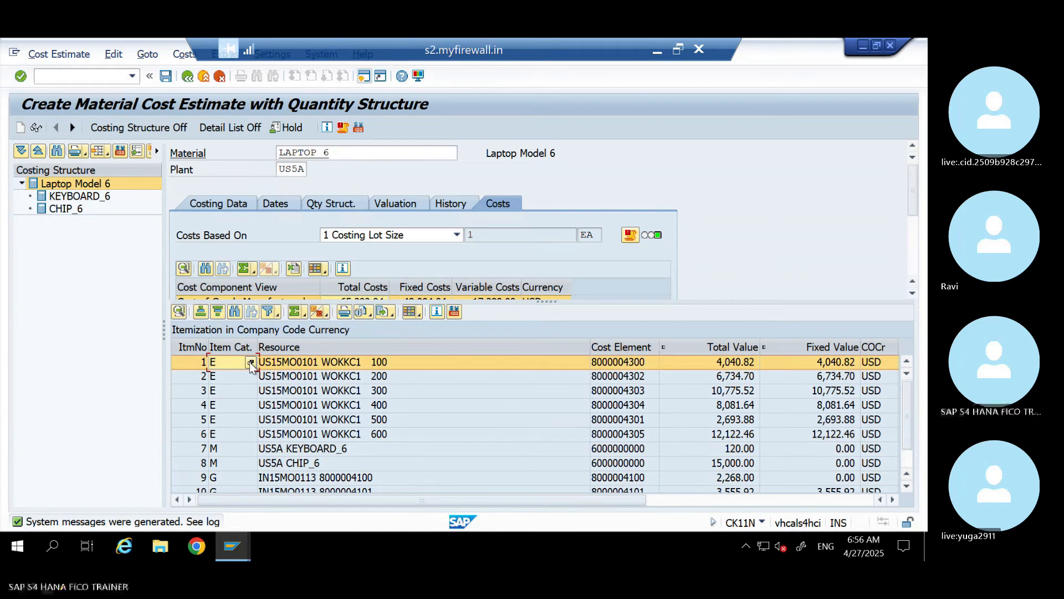
{"action": "left_click", "coordinate": [251, 363]}
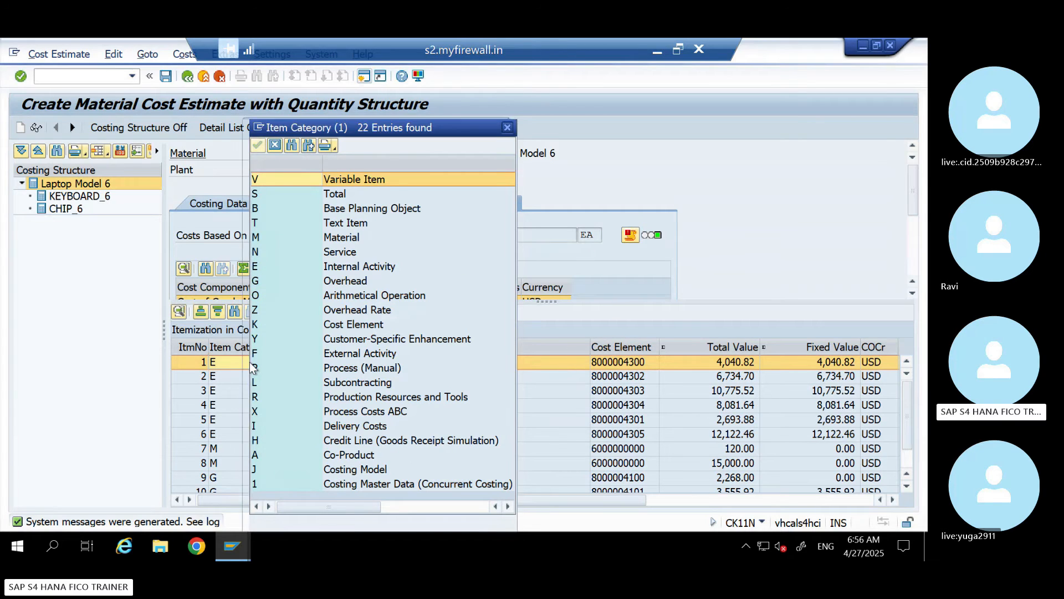
{"action": "left_click", "coordinate": [340, 238]}
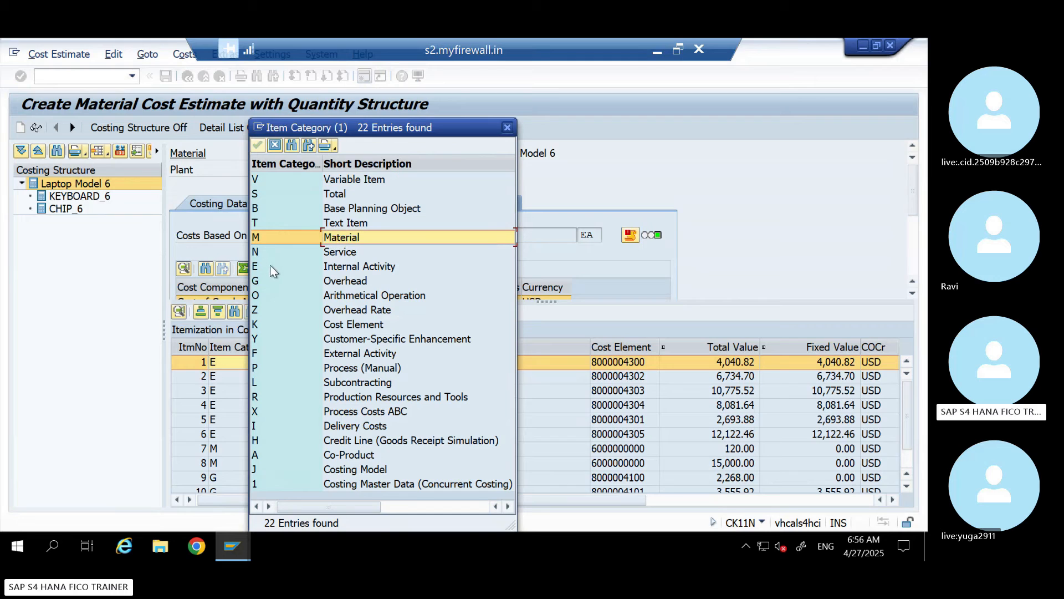
{"action": "left_click", "coordinate": [344, 267]}
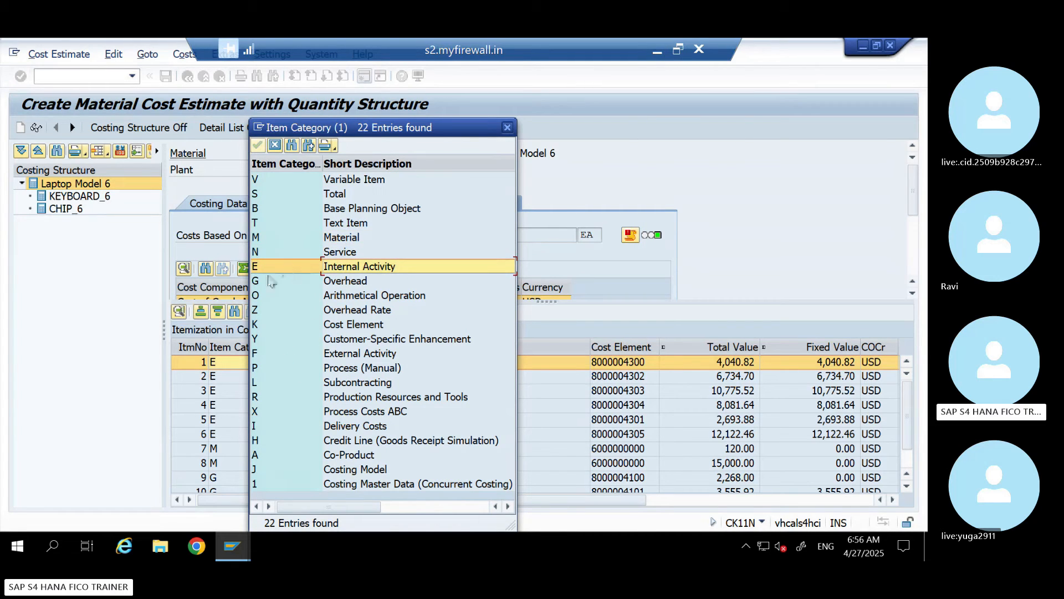
{"action": "left_click", "coordinate": [343, 281]}
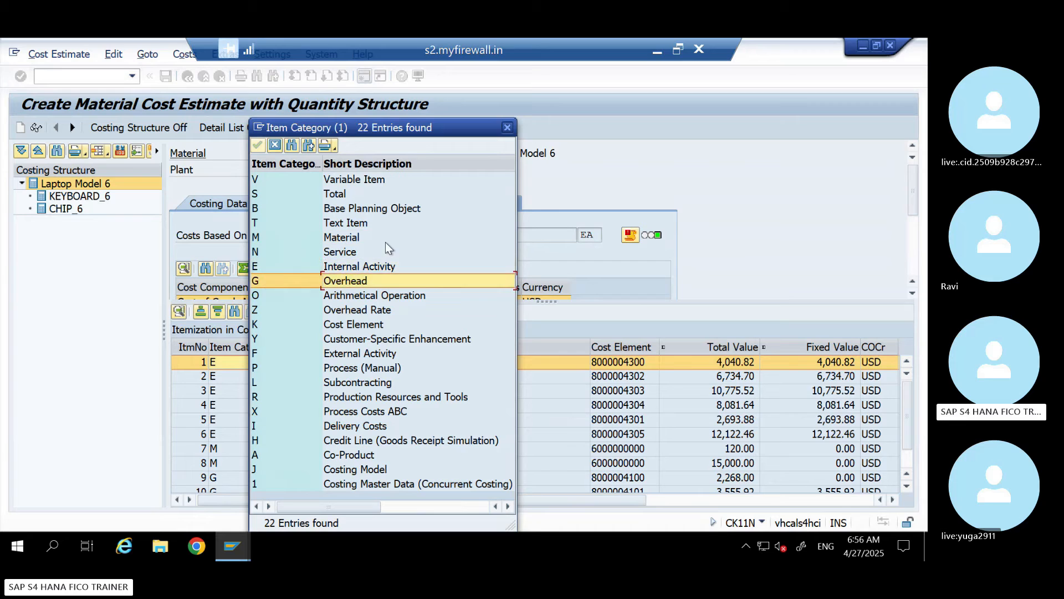
{"action": "left_click", "coordinate": [503, 126]}
Step: Toggle the sum on the Total Value column and subtotal the itemization by item category
{"action": "left_click", "coordinate": [728, 347]}
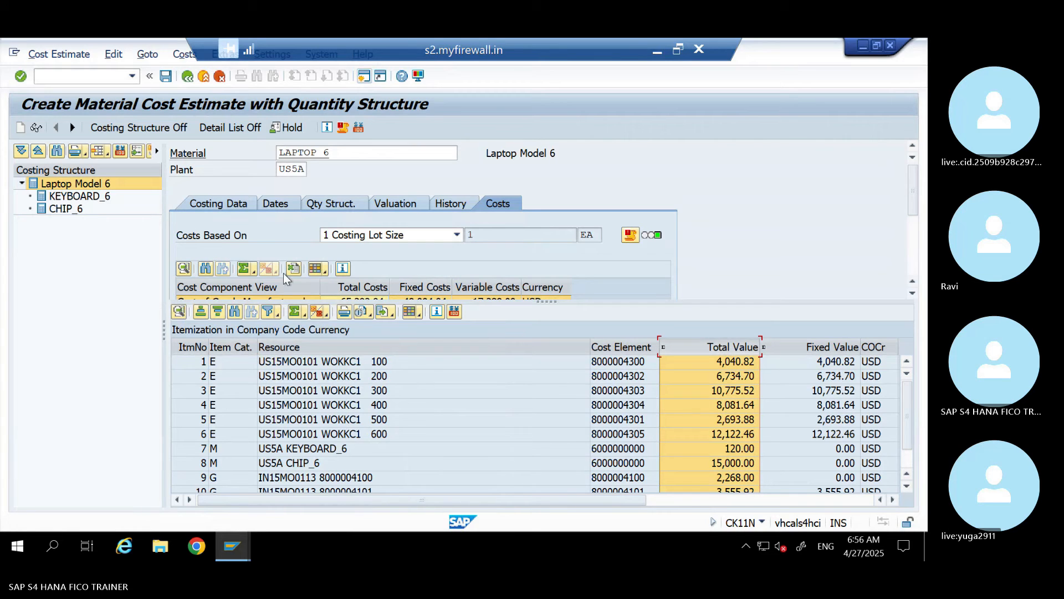
{"action": "left_click", "coordinate": [296, 314]}
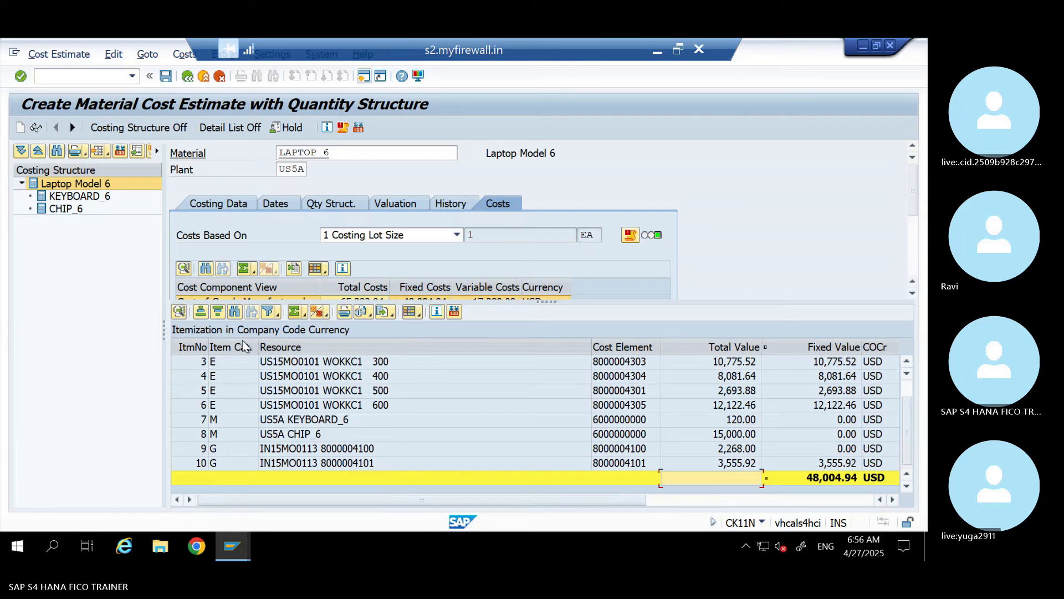
{"action": "left_click", "coordinate": [220, 349]}
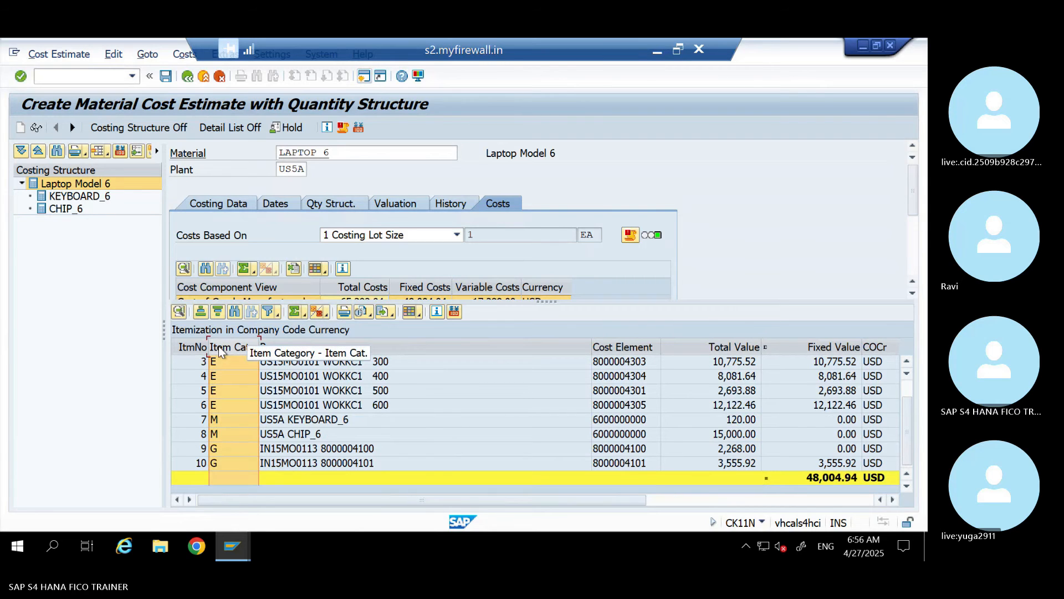
{"action": "left_click", "coordinate": [317, 311]}
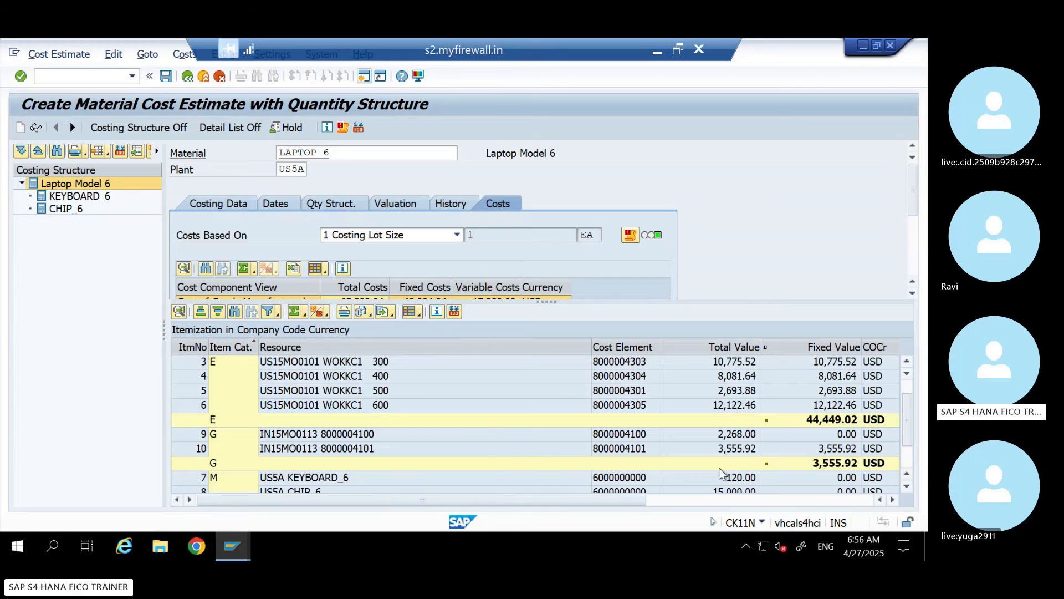
Step: Examine the subtotals for item categories E, G and M and the quantities of the keyboard and chip materials
{"action": "left_click_drag", "start_coordinate": [613, 498], "coordinate": [870, 492]}
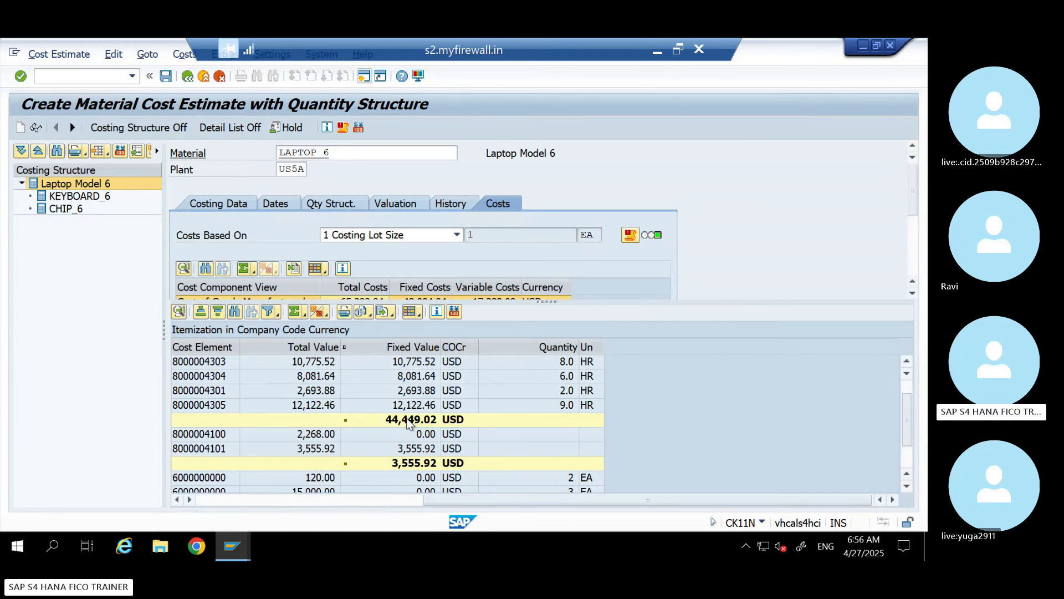
{"action": "left_click", "coordinate": [408, 423]}
{"action": "left_click_drag", "start_coordinate": [491, 500], "coordinate": [266, 501]}
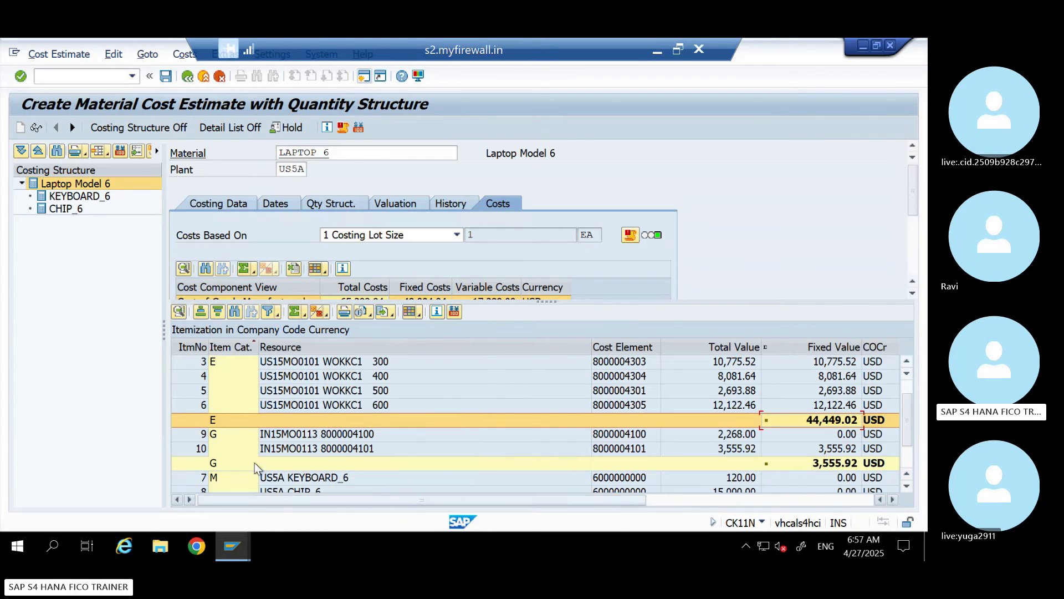
{"action": "left_click", "coordinate": [309, 480]}
{"action": "key", "text": "Down"}
{"action": "key", "text": "Down"}
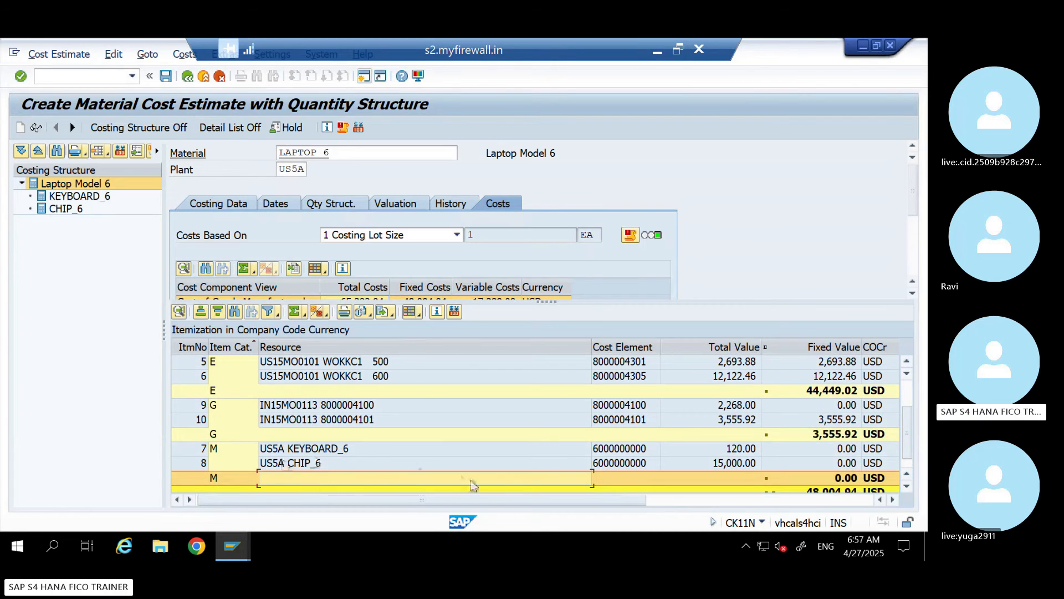
{"action": "left_click_drag", "start_coordinate": [491, 501], "coordinate": [717, 501]}
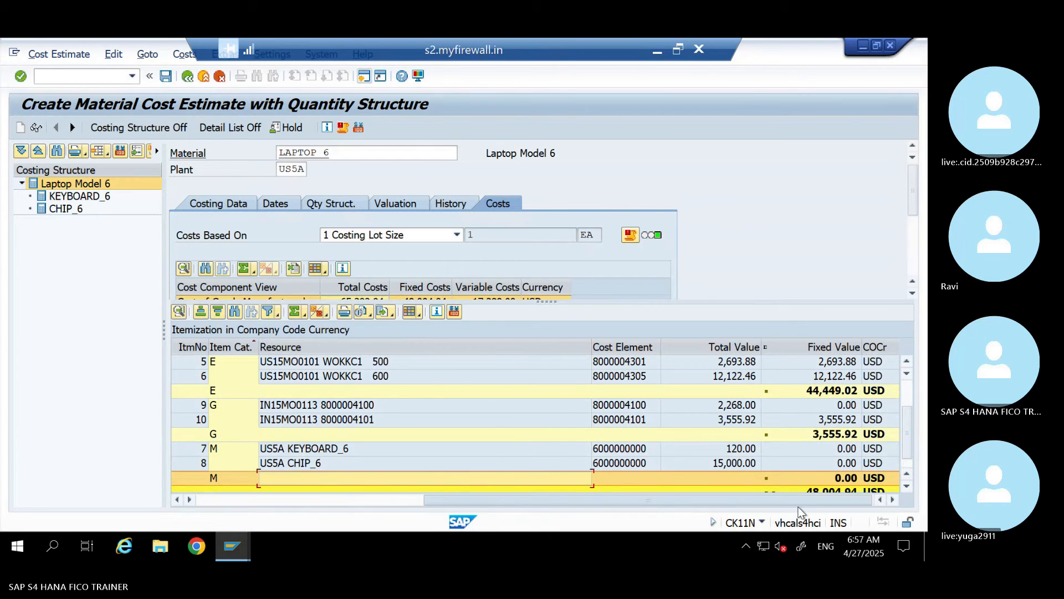
{"action": "left_click_drag", "start_coordinate": [902, 425], "coordinate": [902, 452]}
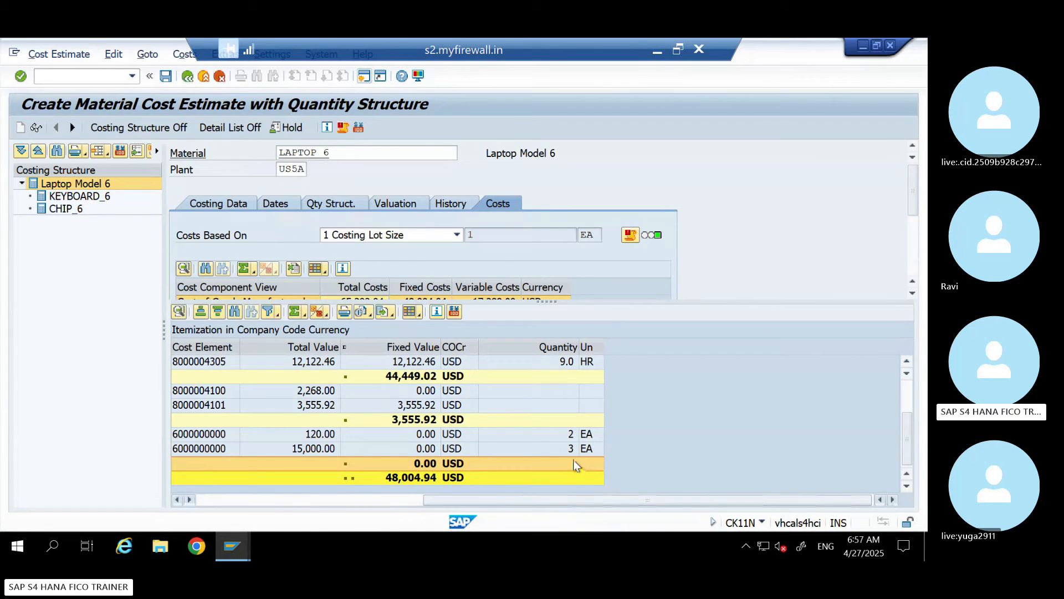
{"action": "left_click", "coordinate": [569, 433]}
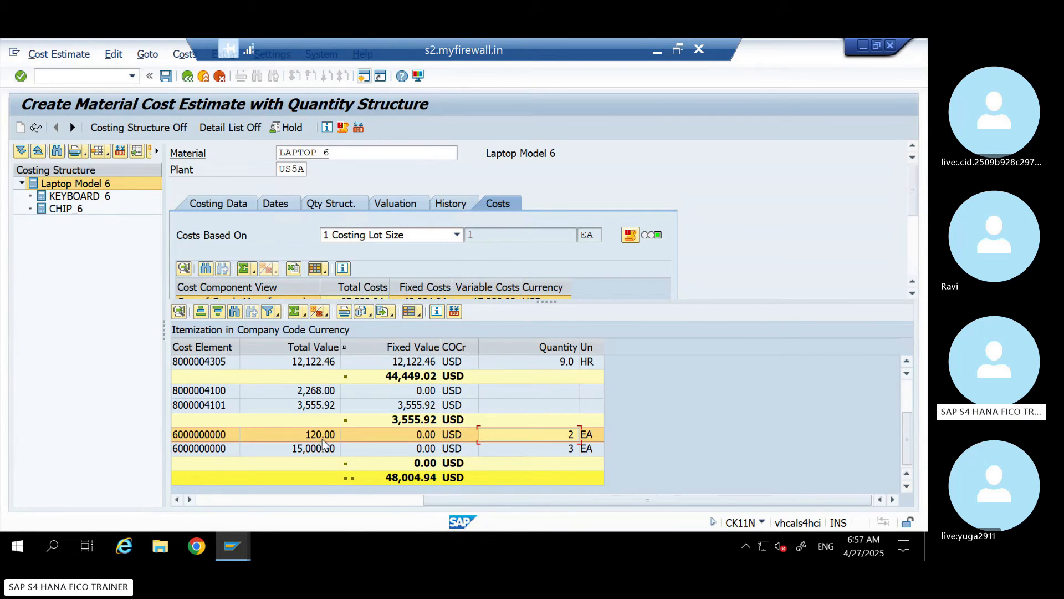
Step: Switch to the Excel cost calculation and check the KEYBOARD_6 and CHIP_6 amounts under raw material cost
{"action": "left_click", "coordinate": [657, 50]}
{"action": "left_click", "coordinate": [587, 289]}
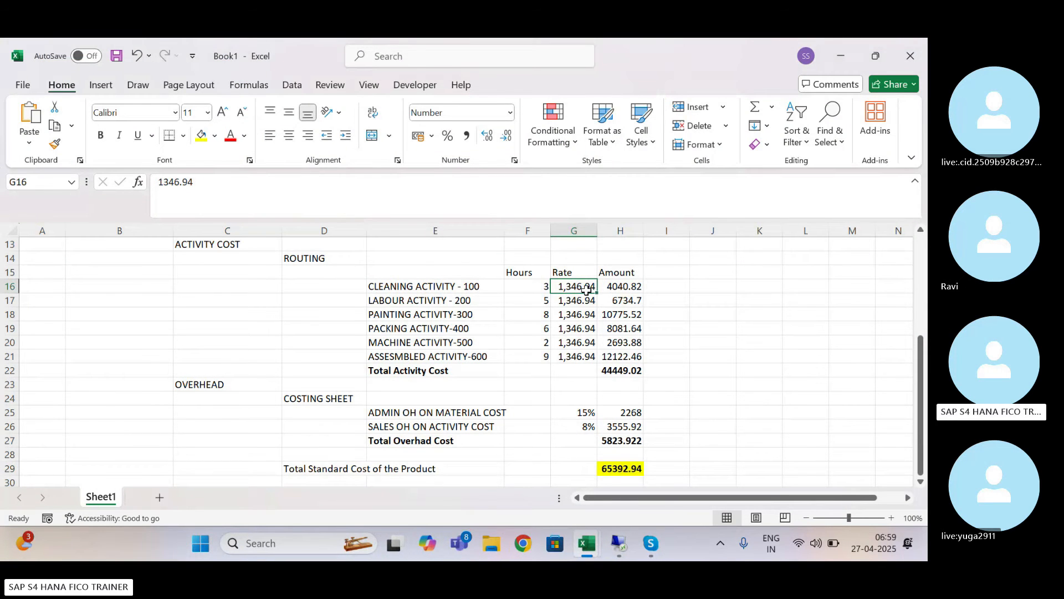
{"action": "key", "text": "Up"}
{"action": "key", "text": "Up"}
{"action": "key", "text": "Up"}
{"action": "key", "text": "Up"}
{"action": "key", "text": "Up"}
{"action": "key", "text": "Up"}
{"action": "key", "text": "Up"}
{"action": "key", "text": "Up"}
{"action": "key", "text": "Up"}
{"action": "key", "text": "Up"}
{"action": "key", "text": "Up"}
{"action": "key", "text": "Up"}
{"action": "key", "text": "Up"}
{"action": "key", "text": "Up"}
{"action": "key", "text": "Up"}
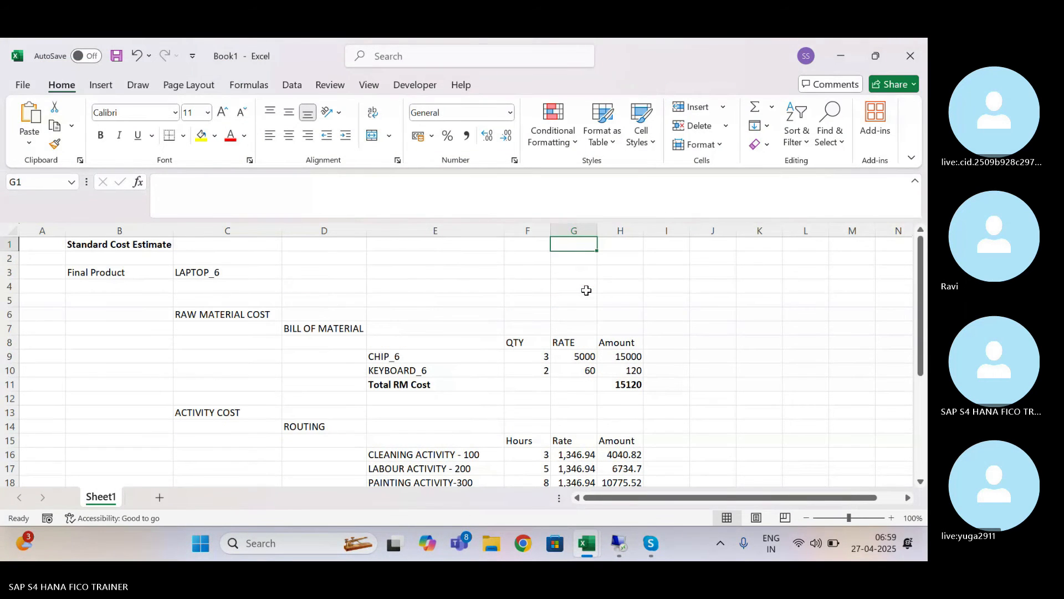
{"action": "left_click", "coordinate": [630, 369]}
{"action": "left_click", "coordinate": [631, 356]}
Step: Compare the CHIP_6 and KEYBOARD_6 total values in the SAP itemization with their amounts in the Excel sheet
{"action": "key", "text": "alt+Tab"}
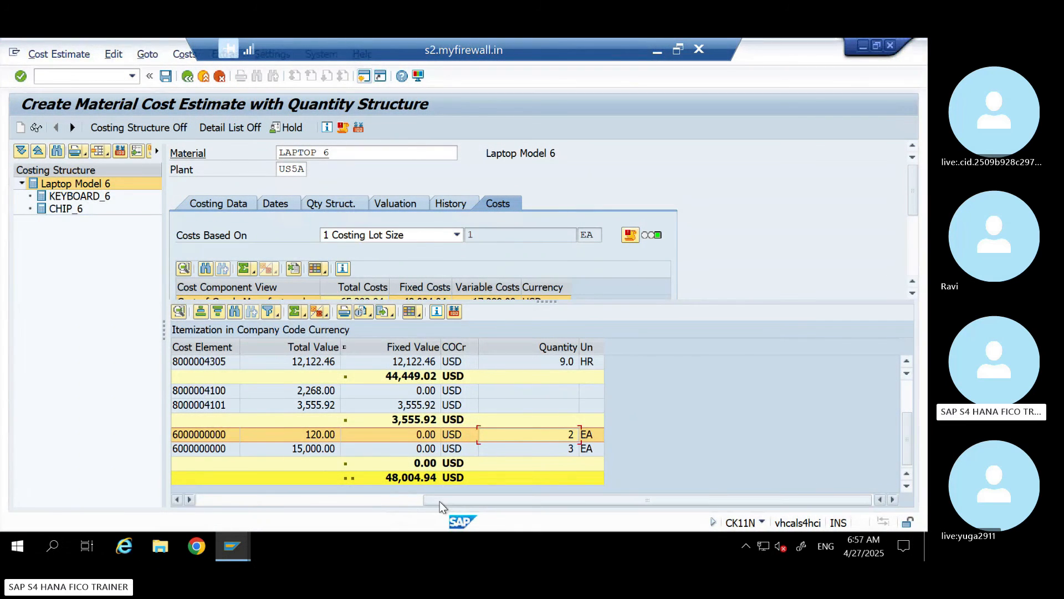
{"action": "left_click_drag", "start_coordinate": [440, 501], "coordinate": [338, 498]}
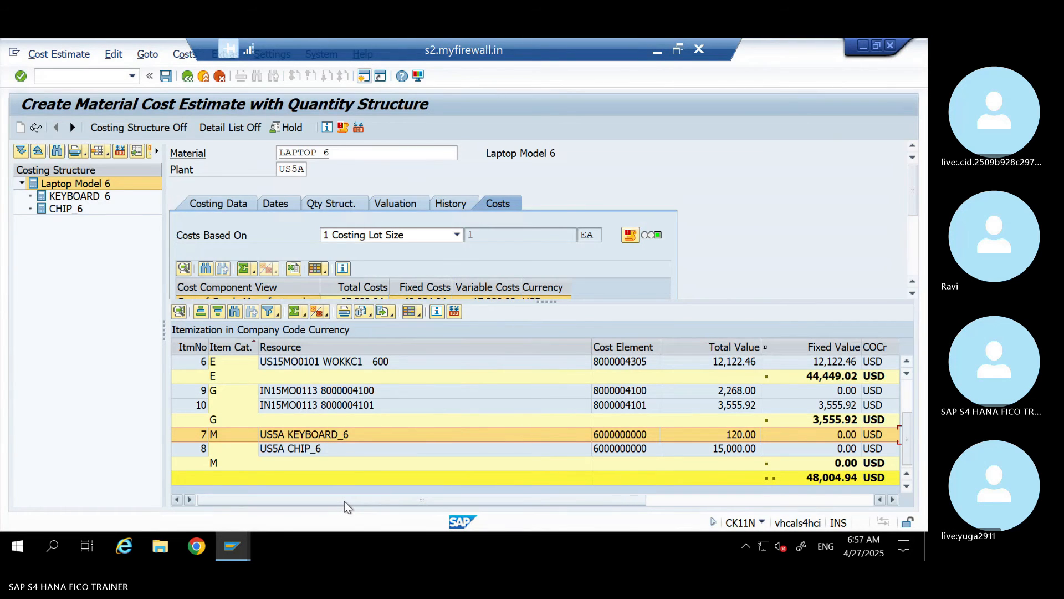
{"action": "left_click", "coordinate": [727, 449]}
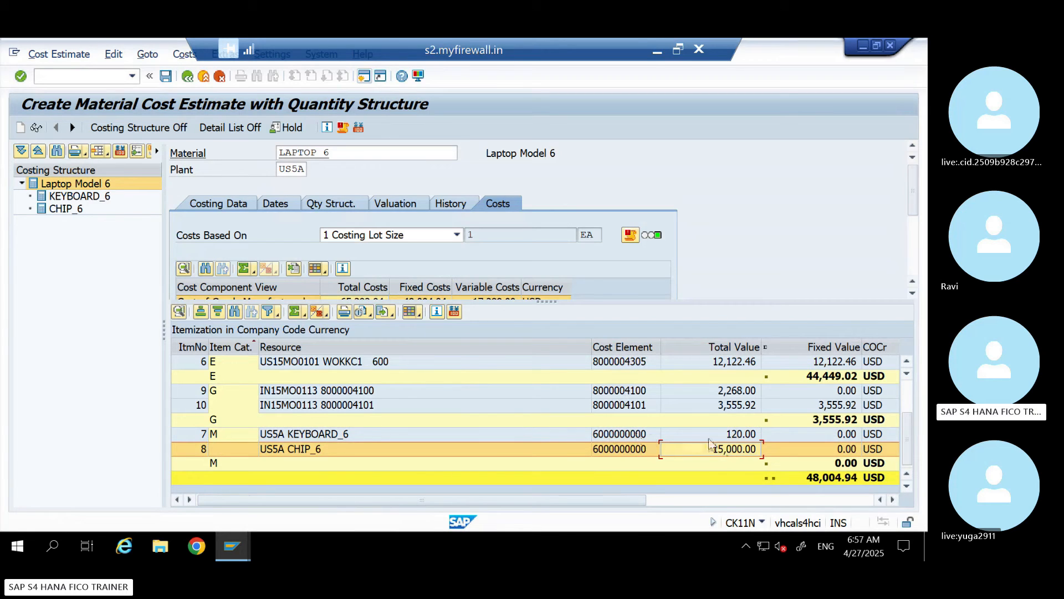
{"action": "left_click", "coordinate": [728, 436]}
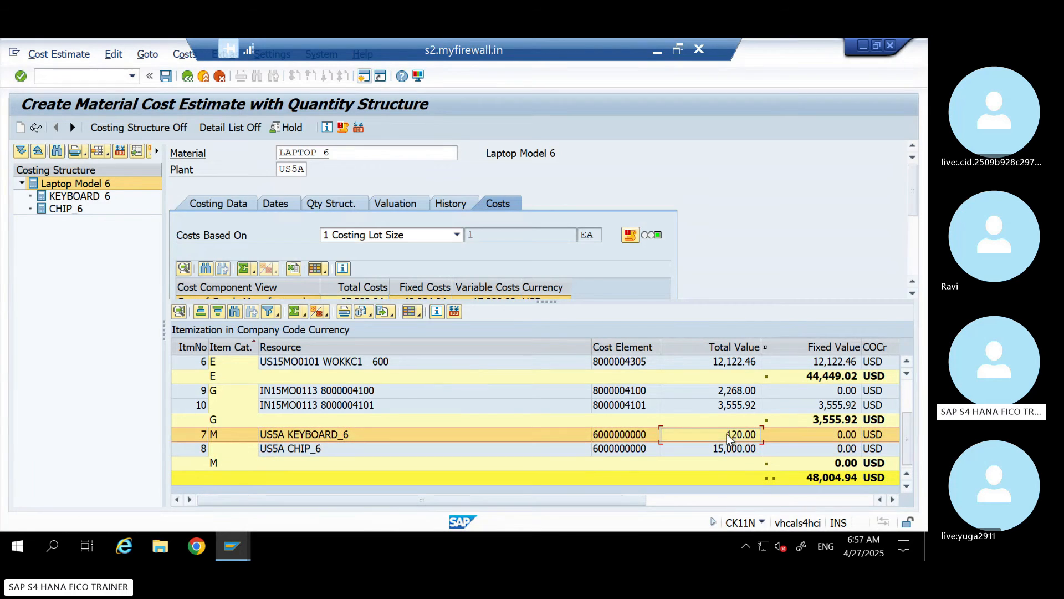
{"action": "left_click", "coordinate": [654, 50]}
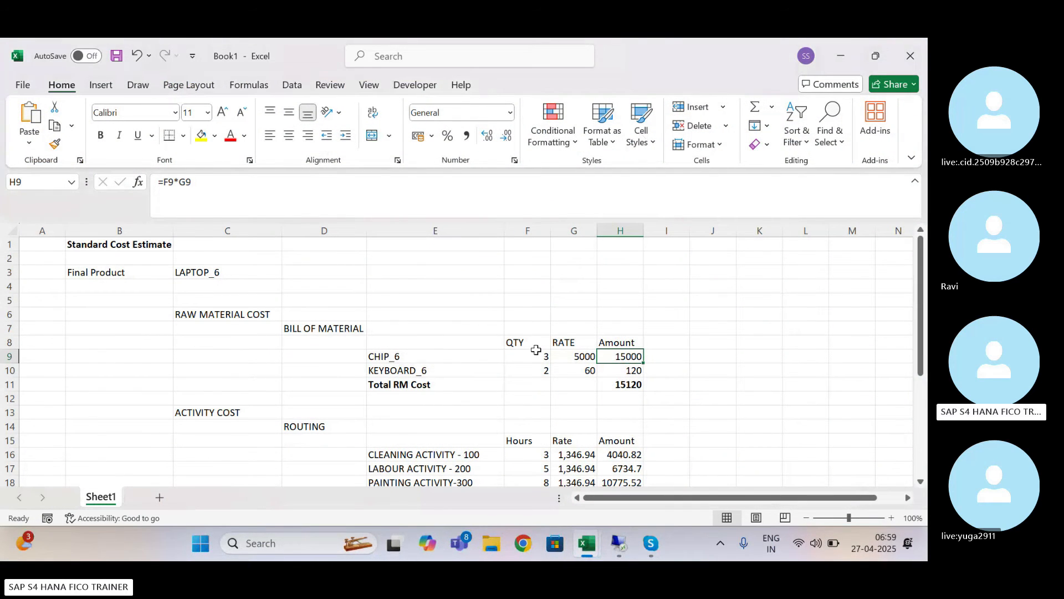
{"action": "left_click", "coordinate": [632, 371]}
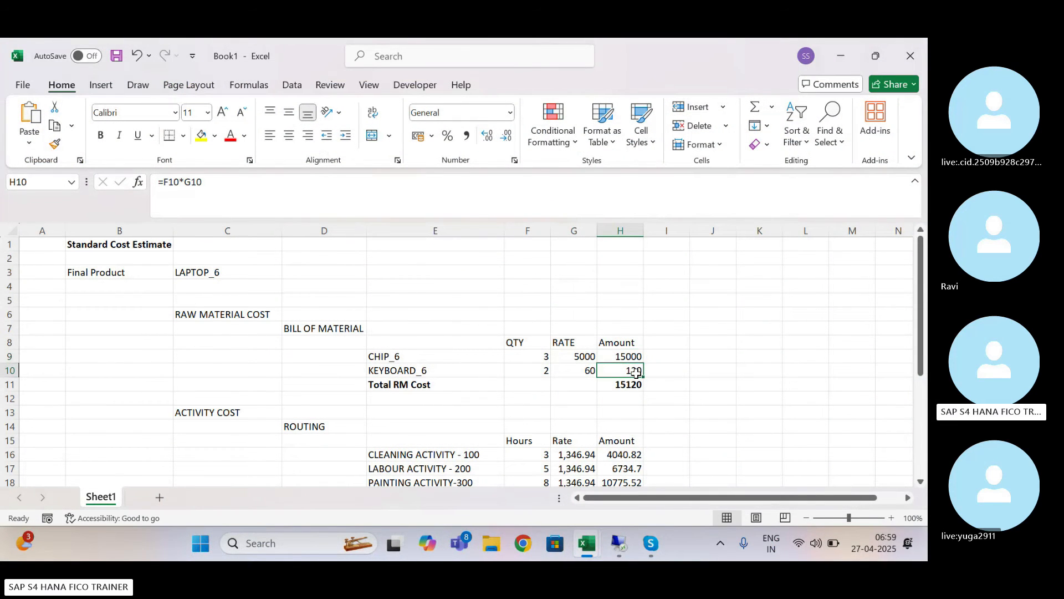
Step: Compare the Excel routing amounts and hours for activities 100 to 600 with the category E items in the SAP itemization
{"action": "left_click_drag", "start_coordinate": [921, 360], "coordinate": [921, 439]}
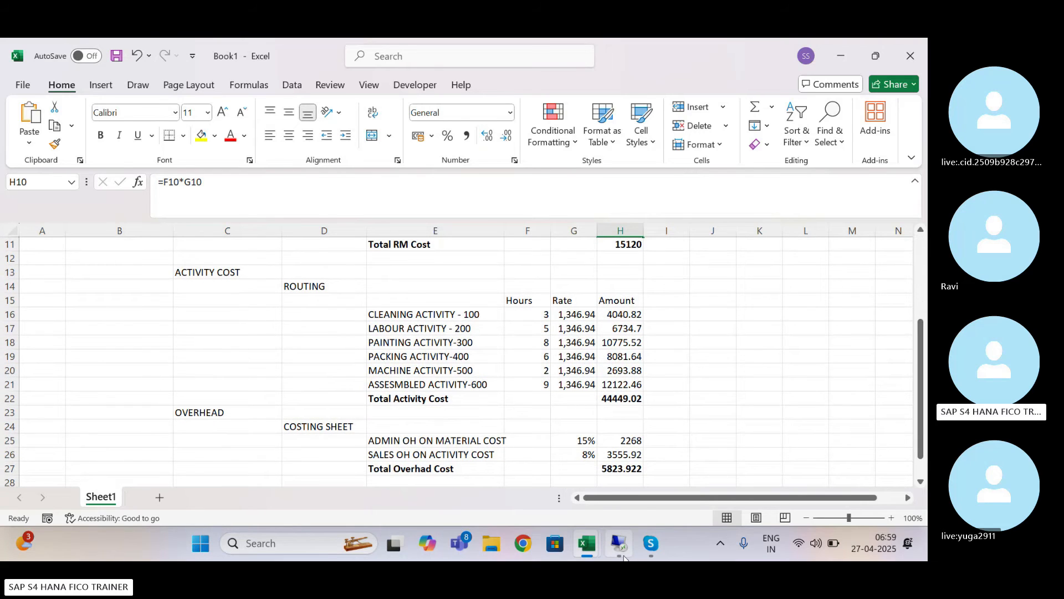
{"action": "left_click", "coordinate": [621, 549]}
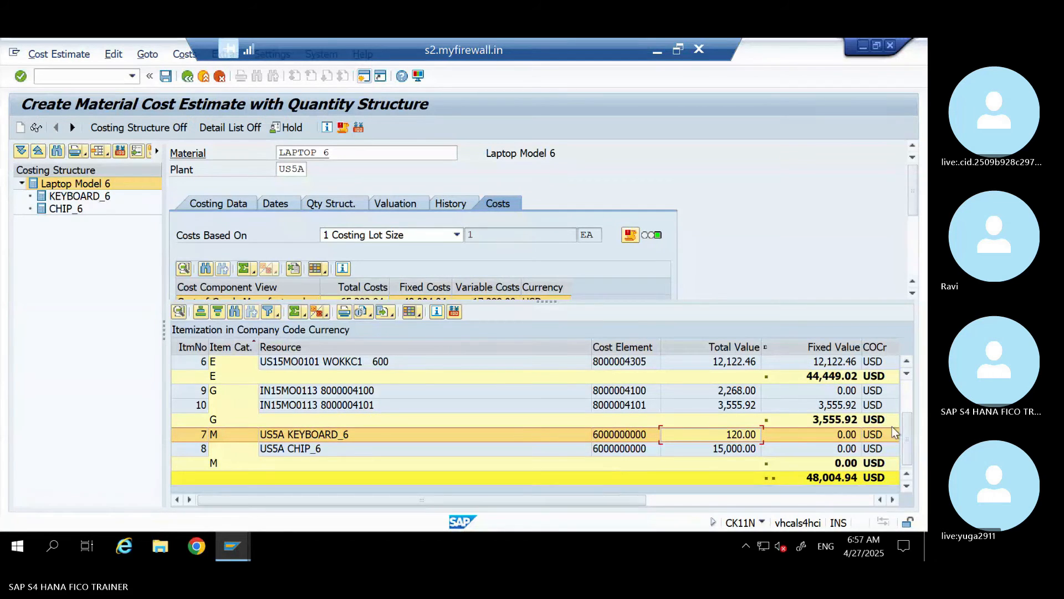
{"action": "left_click_drag", "start_coordinate": [905, 444], "coordinate": [906, 376]}
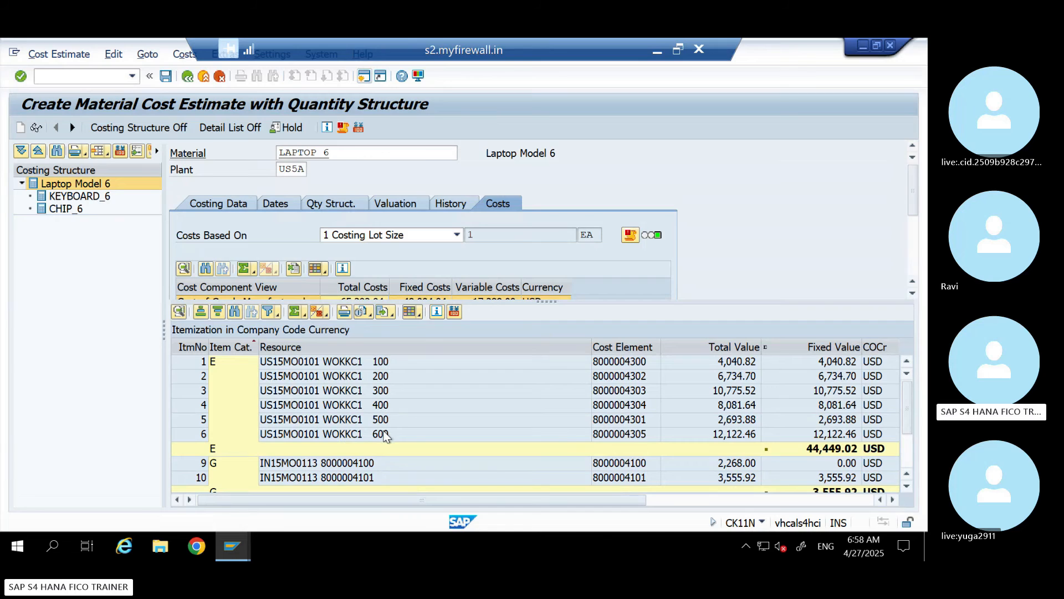
{"action": "left_click", "coordinate": [657, 51]}
{"action": "left_click", "coordinate": [629, 314]}
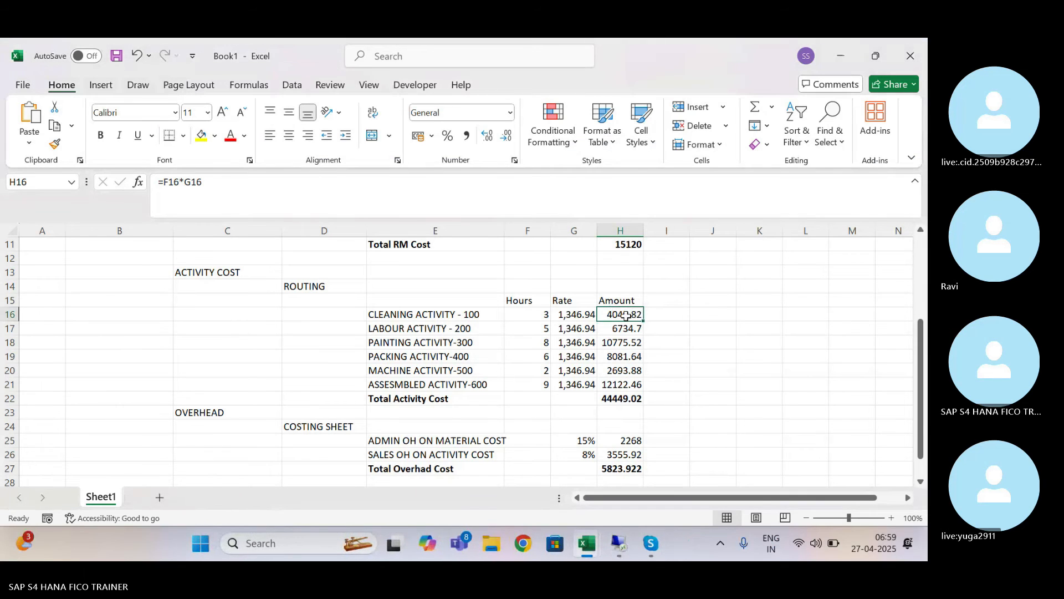
{"action": "left_click", "coordinate": [625, 537]}
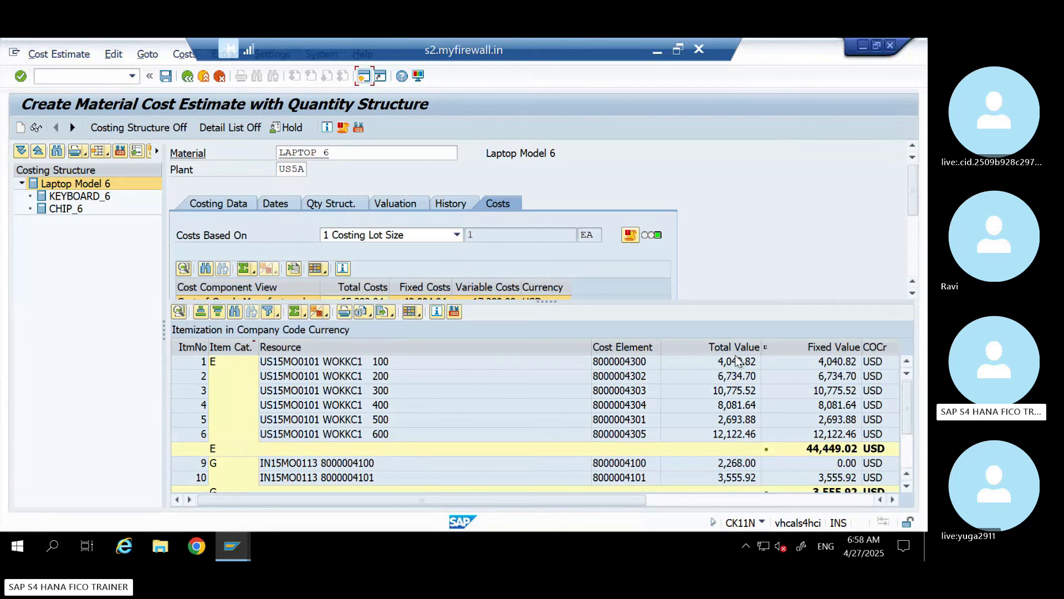
{"action": "left_click_drag", "start_coordinate": [620, 497], "coordinate": [846, 497]}
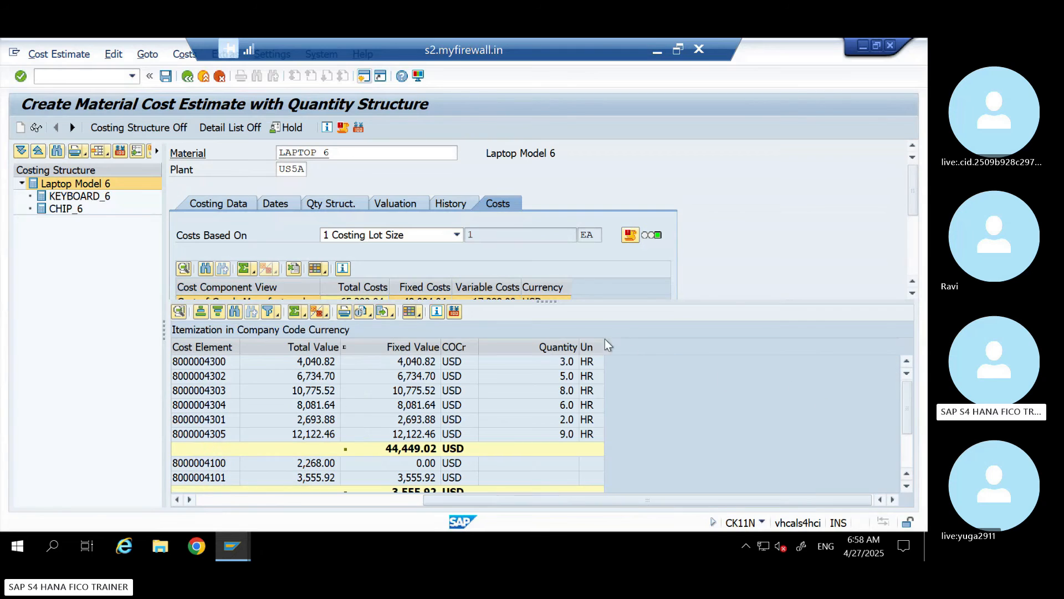
{"action": "left_click_drag", "start_coordinate": [604, 499], "coordinate": [408, 499]}
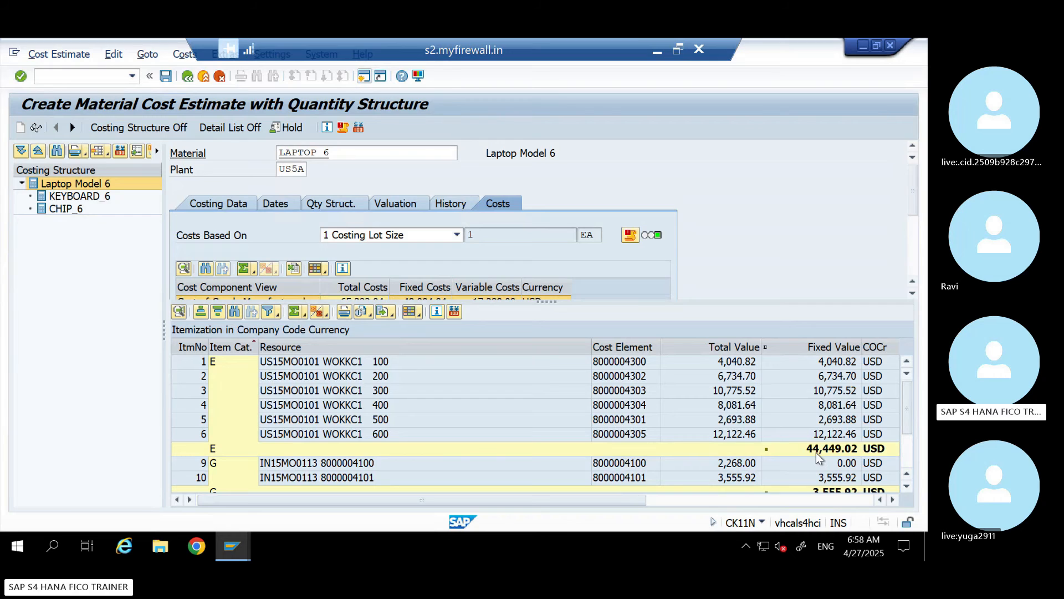
Step: Sum the itemization's Total Value column and compare the category E subtotal with the total activity cost in Excel
{"action": "left_click", "coordinate": [713, 349]}
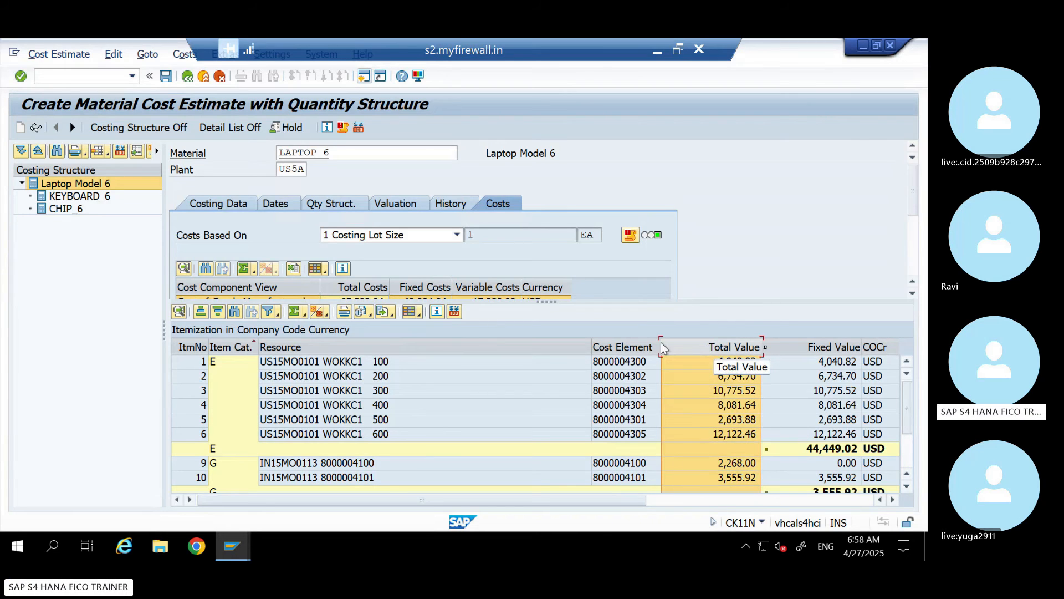
{"action": "left_click", "coordinate": [296, 311]}
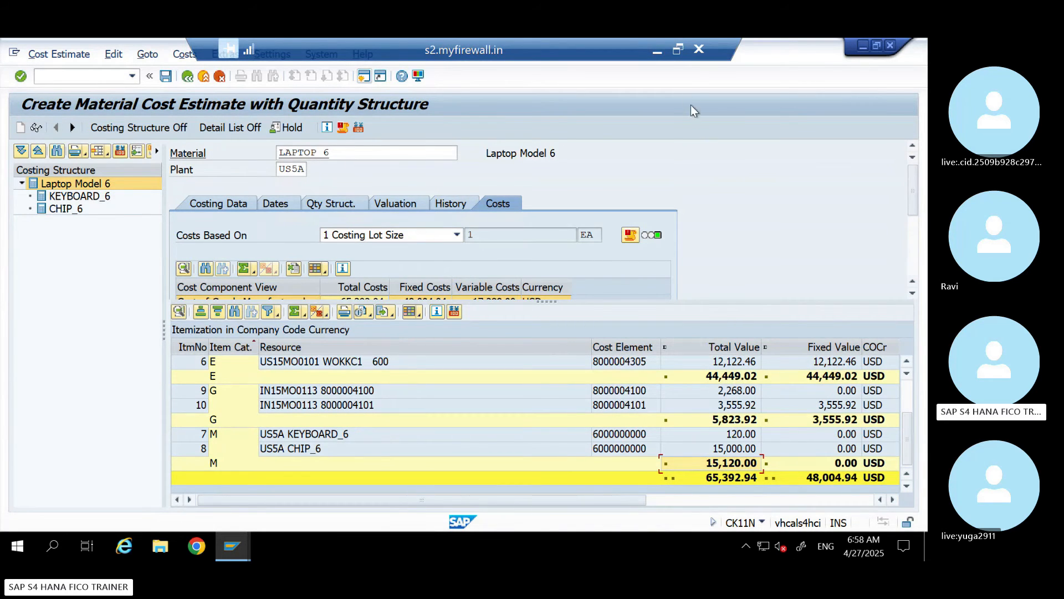
{"action": "left_click", "coordinate": [656, 48]}
{"action": "left_click", "coordinate": [615, 394]}
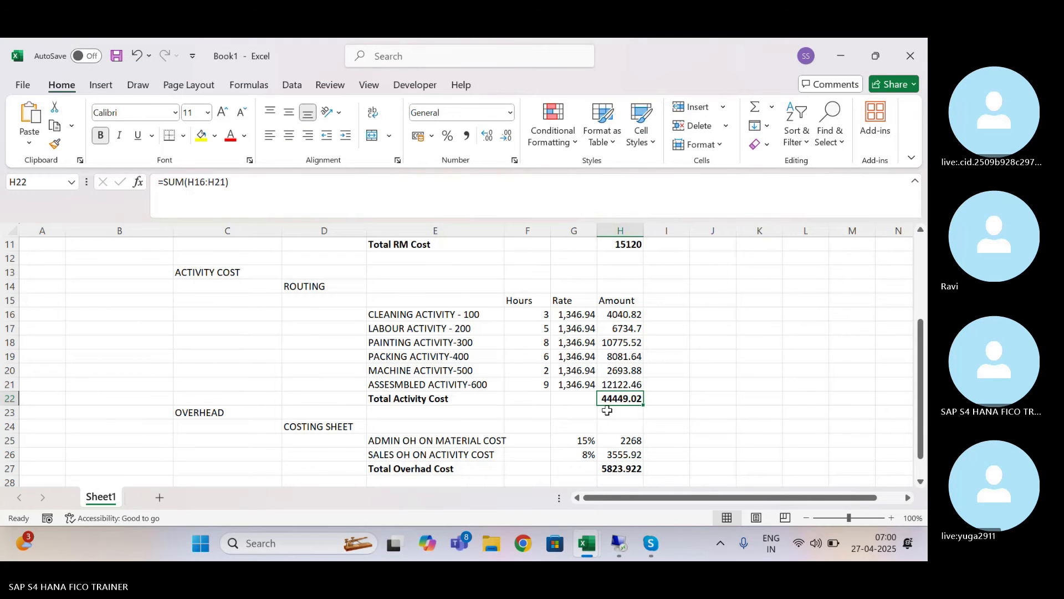
{"action": "left_click", "coordinate": [631, 545]}
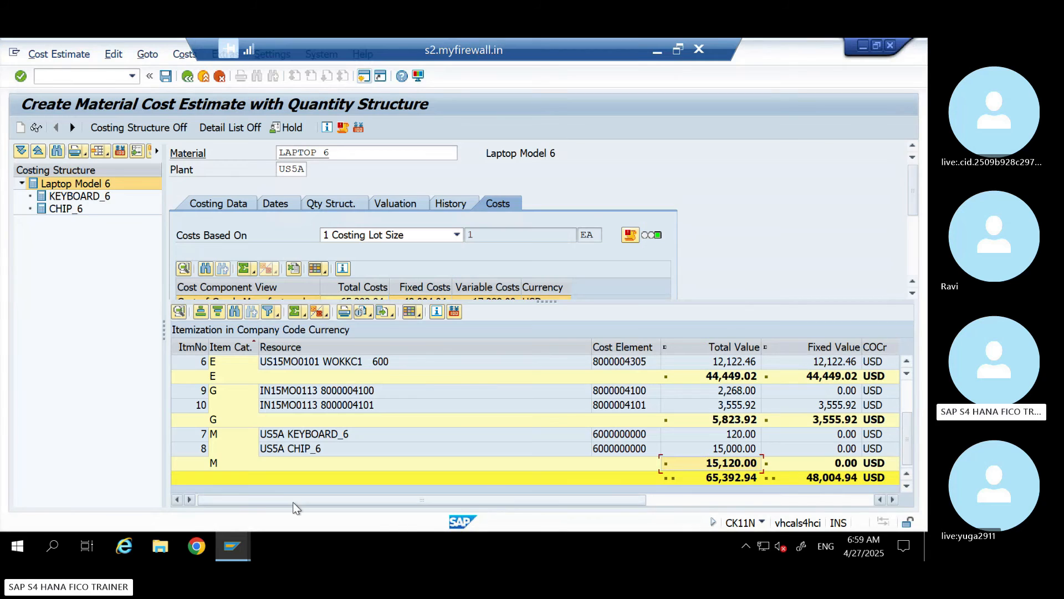
Step: Compare the category G overhead items and subtotal in SAP with the total overhead cost in Excel, and return to SAP
{"action": "left_click", "coordinate": [735, 392]}
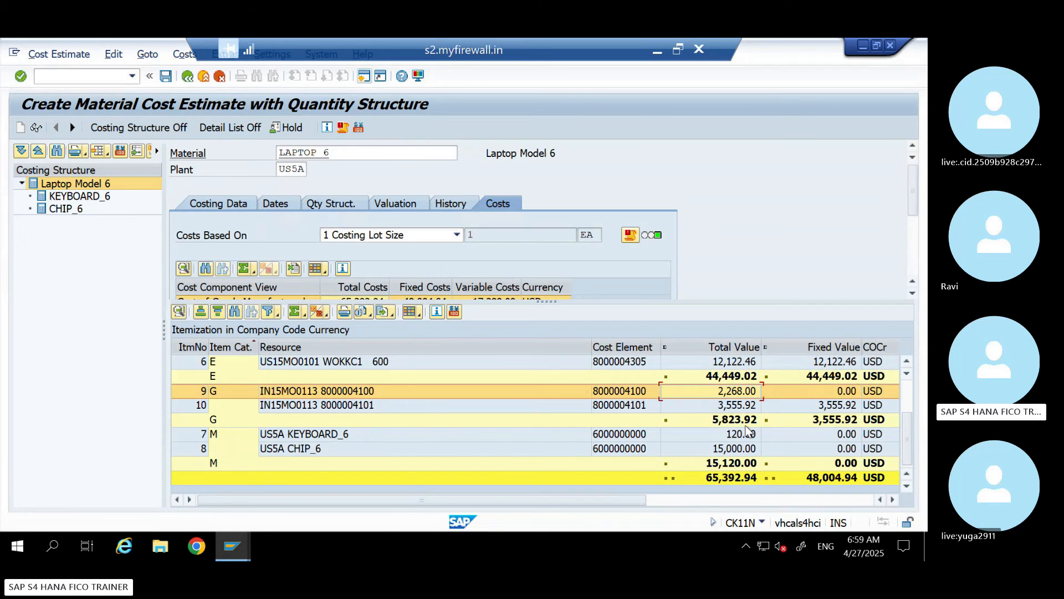
{"action": "left_click", "coordinate": [656, 53]}
{"action": "left_click", "coordinate": [626, 465]}
{"action": "left_click_drag", "start_coordinate": [919, 425], "coordinate": [923, 386]}
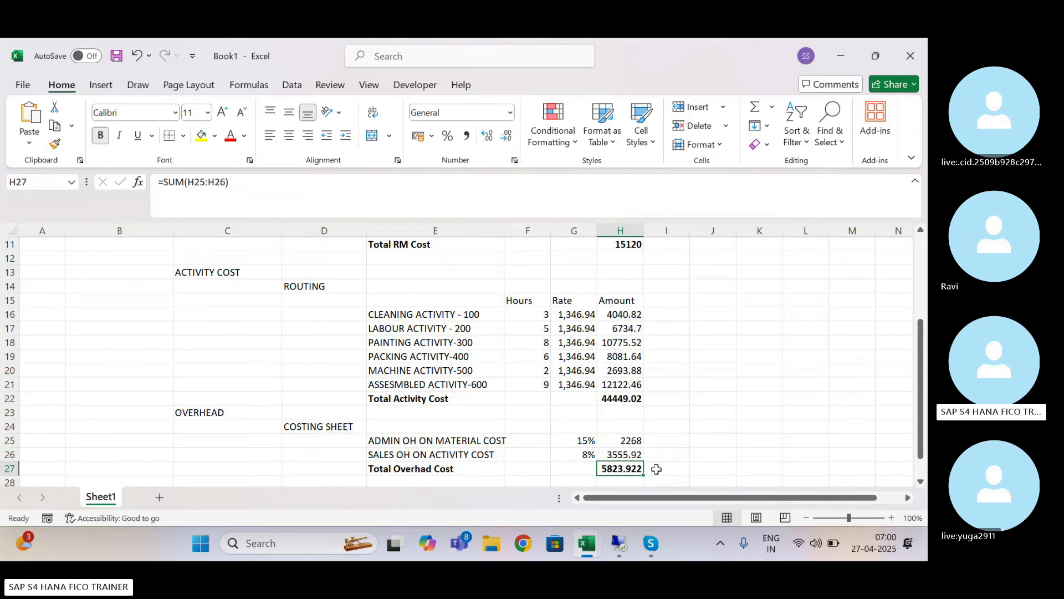
{"action": "left_click", "coordinate": [619, 543]}
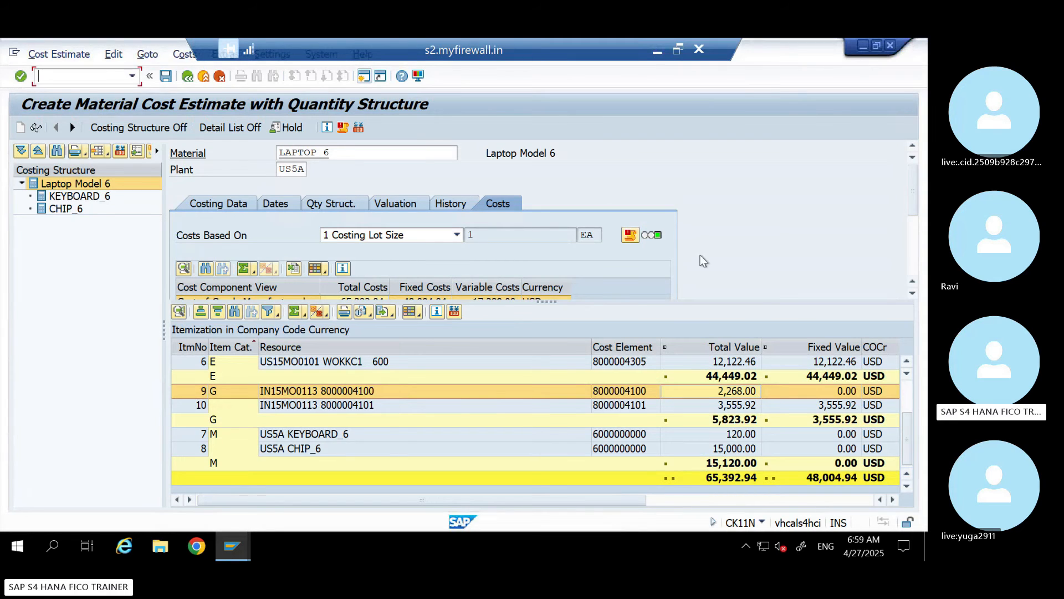
Step: Enlarge the cost component view area and look at the itemization's currency type and layout options without changing them
{"action": "left_click_drag", "start_coordinate": [545, 301], "coordinate": [551, 319]}
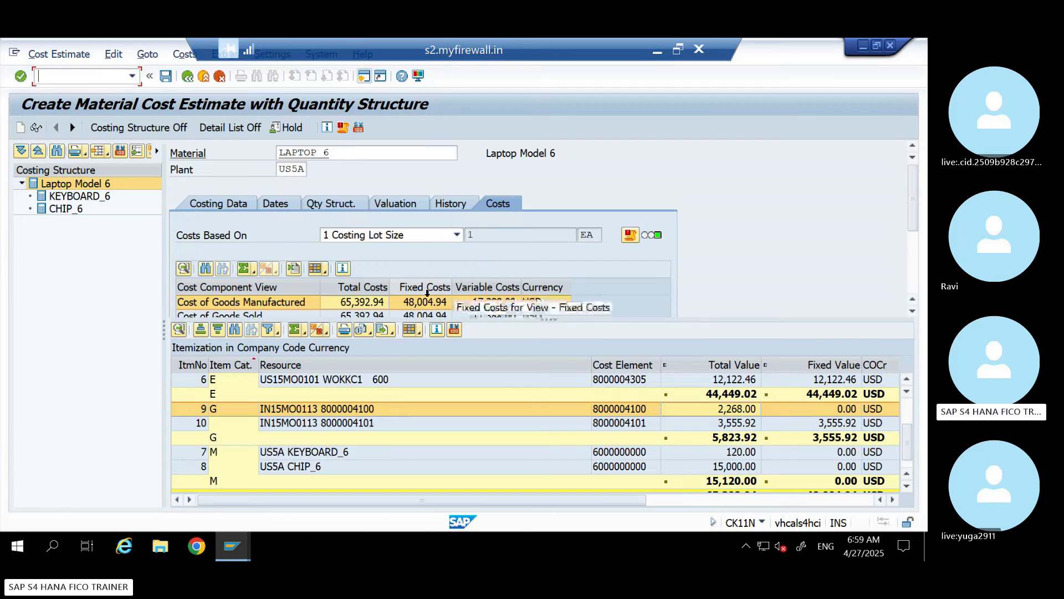
{"action": "left_click_drag", "start_coordinate": [543, 319], "coordinate": [543, 356]}
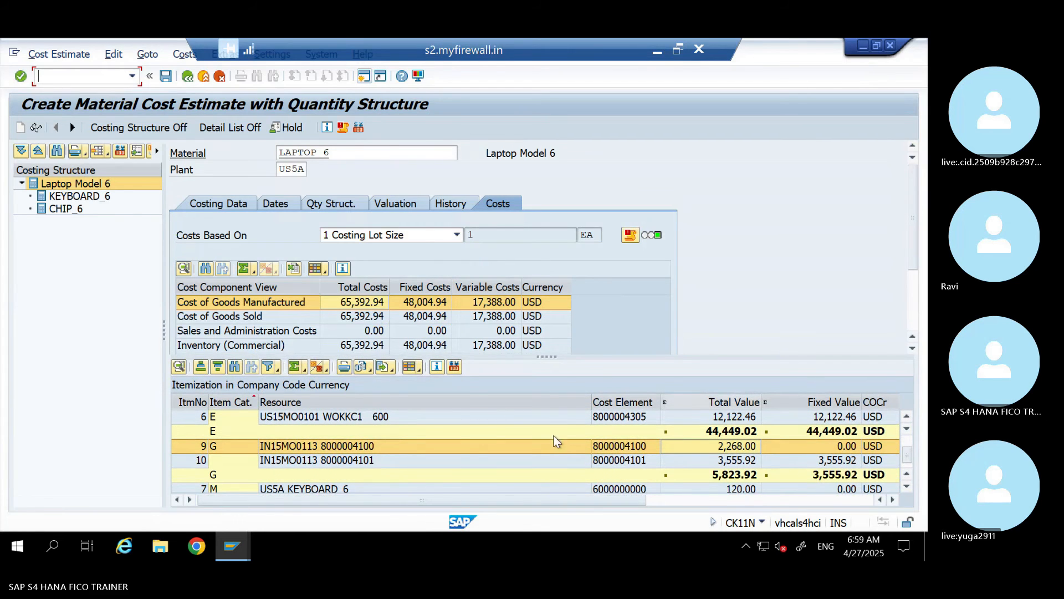
{"action": "left_click", "coordinate": [456, 367]}
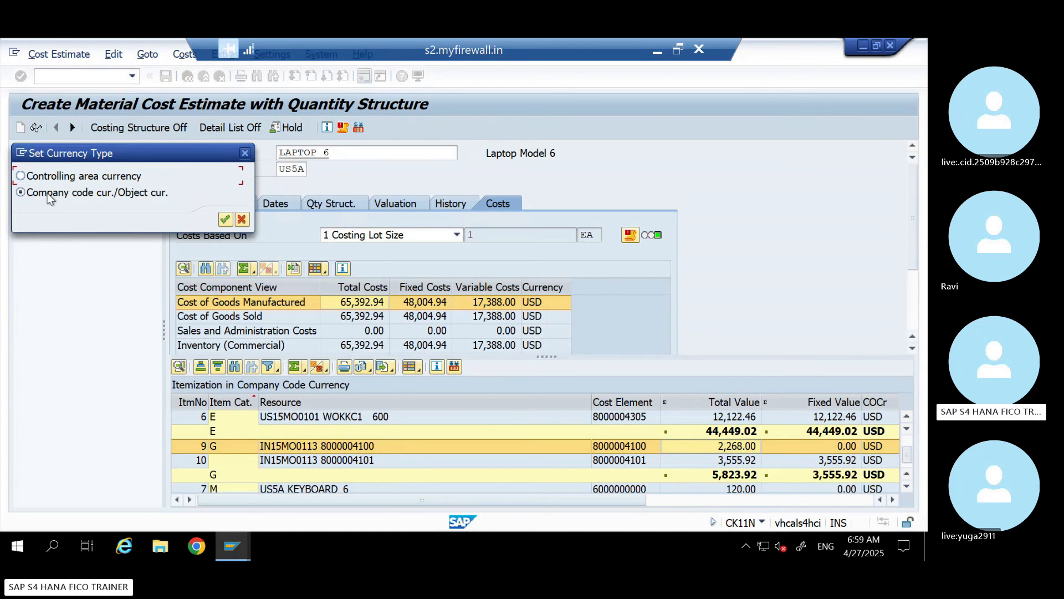
{"action": "left_click", "coordinate": [245, 153]}
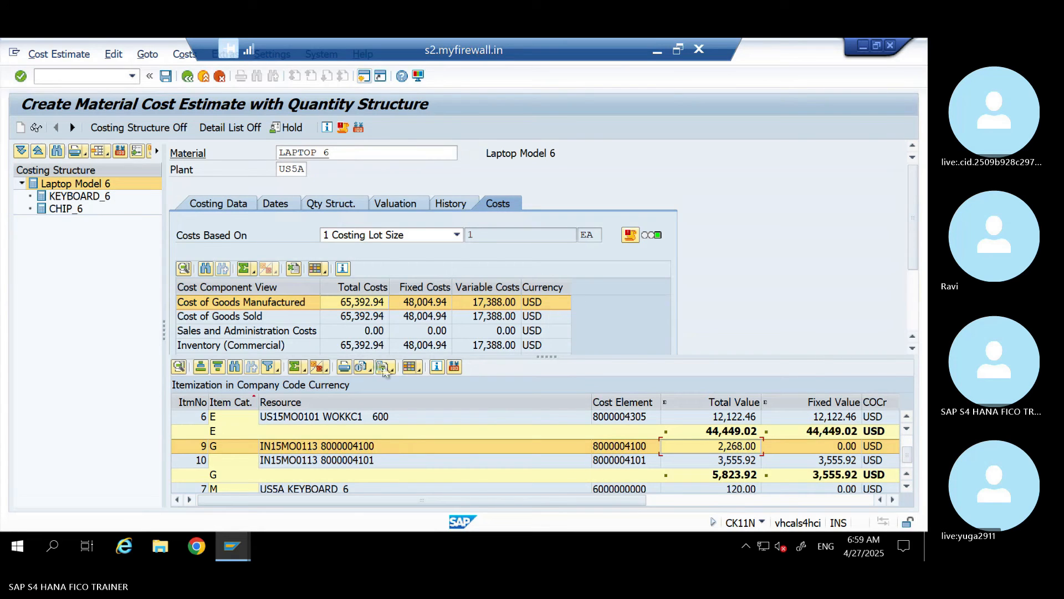
{"action": "left_click", "coordinate": [417, 370]}
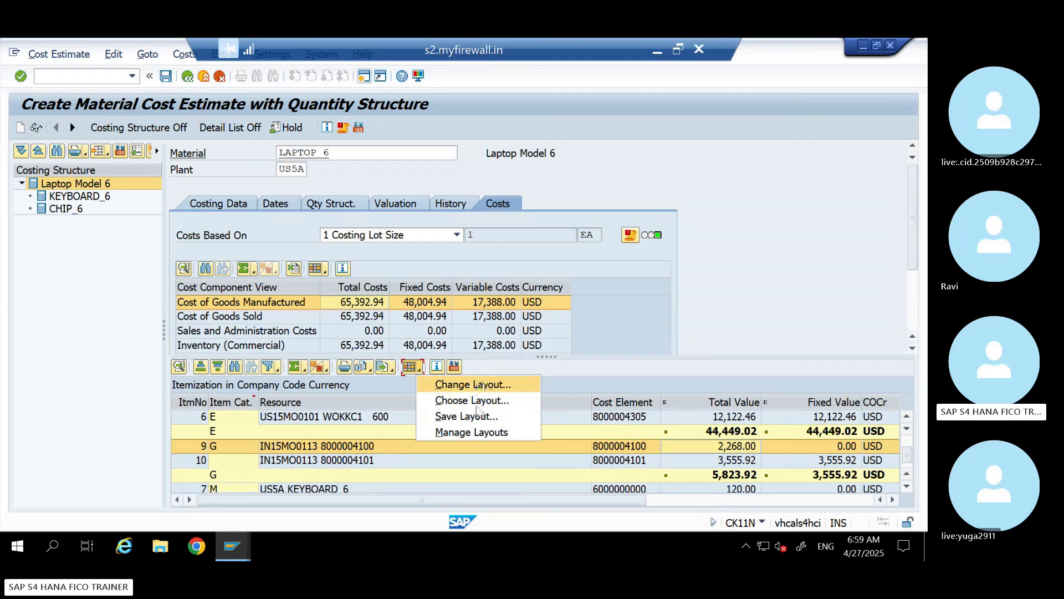
{"action": "left_click", "coordinate": [659, 302]}
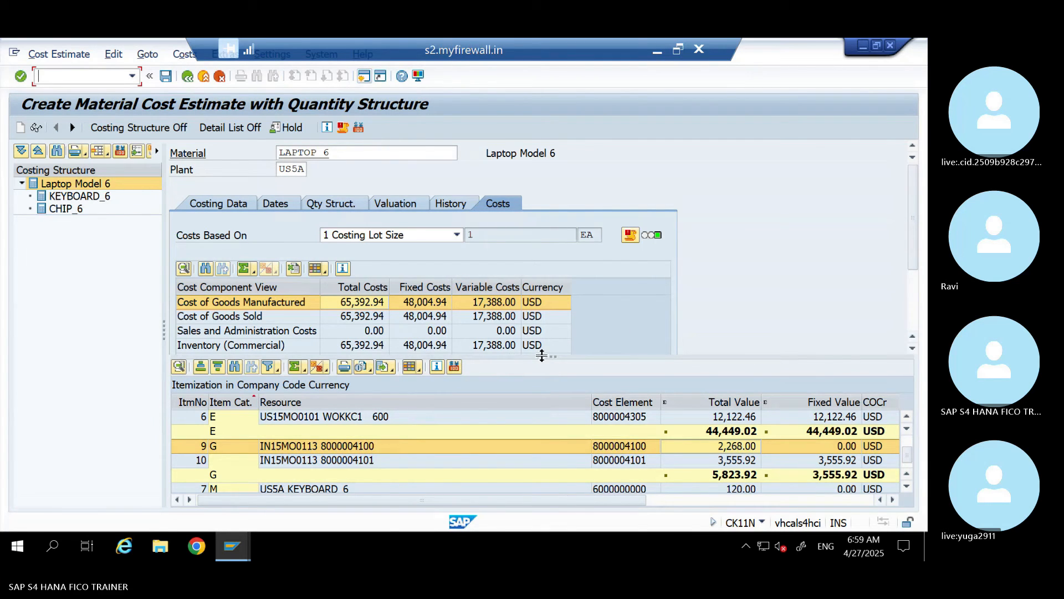
Step: Extend the cost component view area down to Inventory (Tax-Based) and check the available options for Costs Based On
{"action": "left_click_drag", "start_coordinate": [542, 355], "coordinate": [541, 388]}
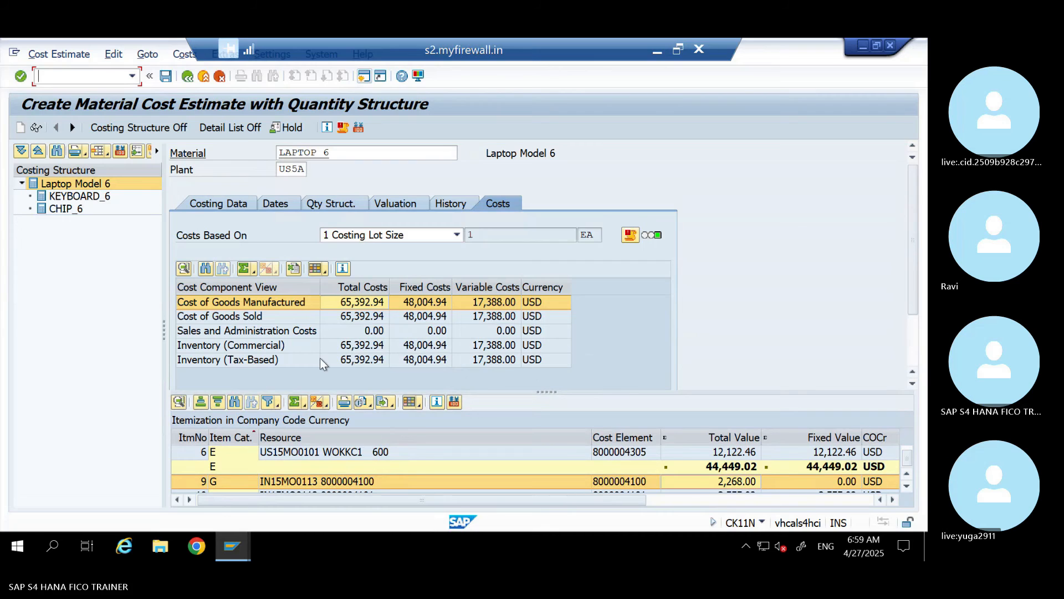
{"action": "left_click", "coordinate": [455, 235]}
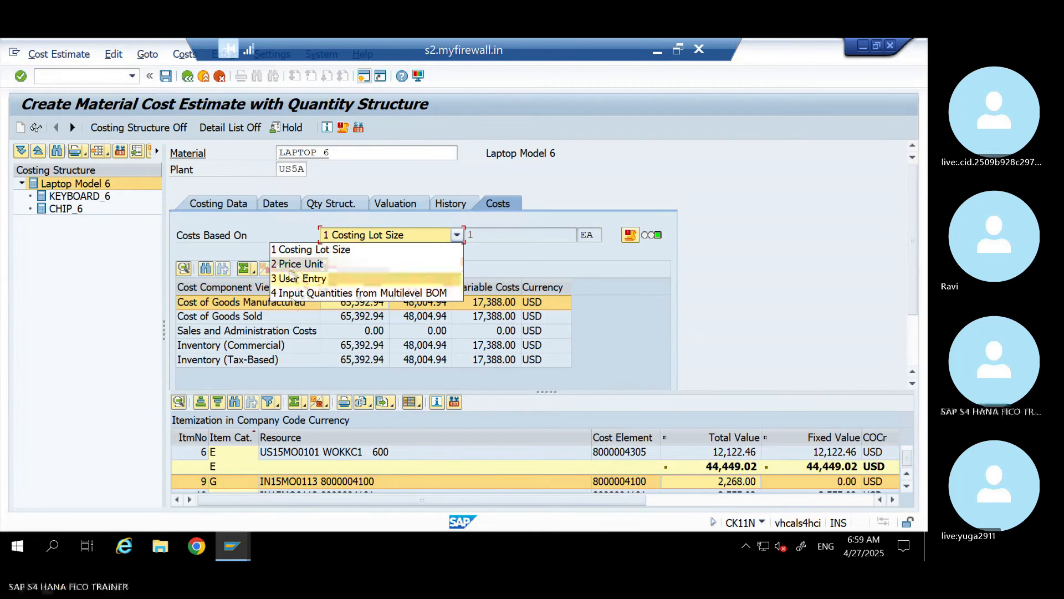
{"action": "left_click", "coordinate": [265, 228]}
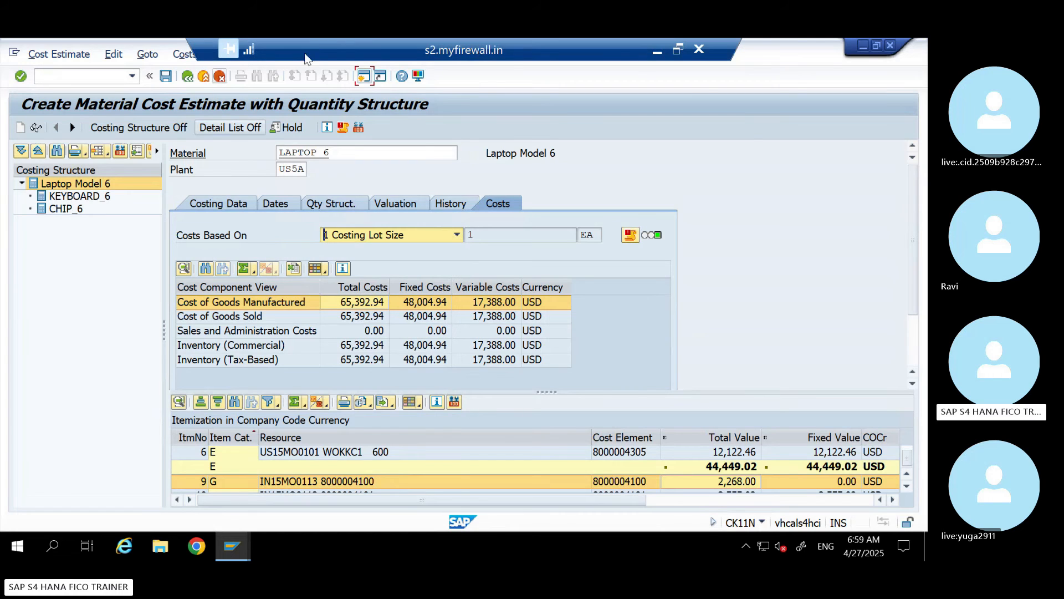
Step: Display the laptop's cost components in the detail list, and switch the list back to the itemization
{"action": "left_click", "coordinate": [228, 54]}
{"action": "left_click", "coordinate": [185, 55]}
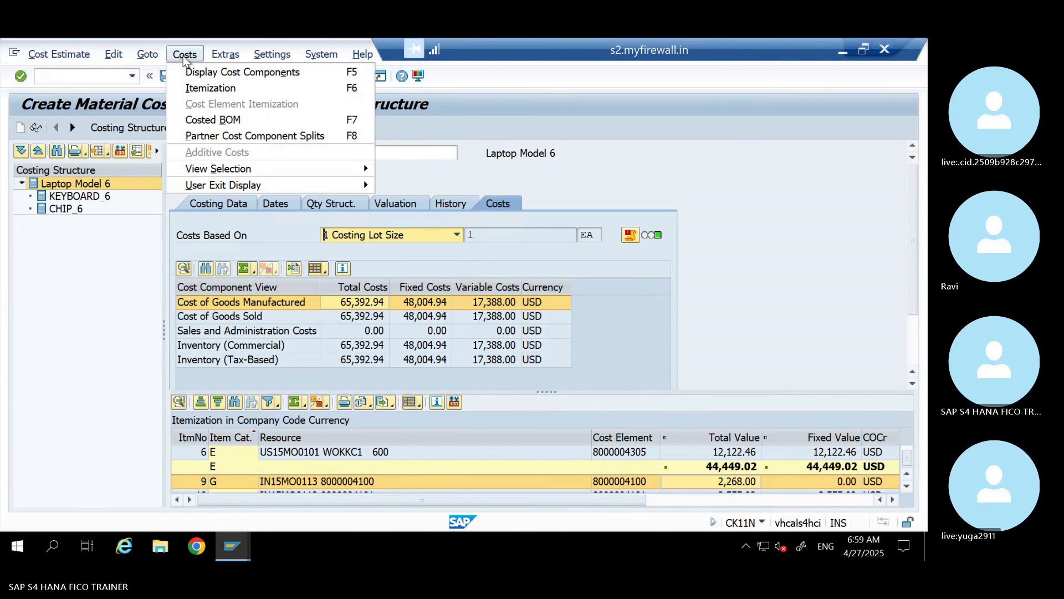
{"action": "left_click", "coordinate": [242, 69]}
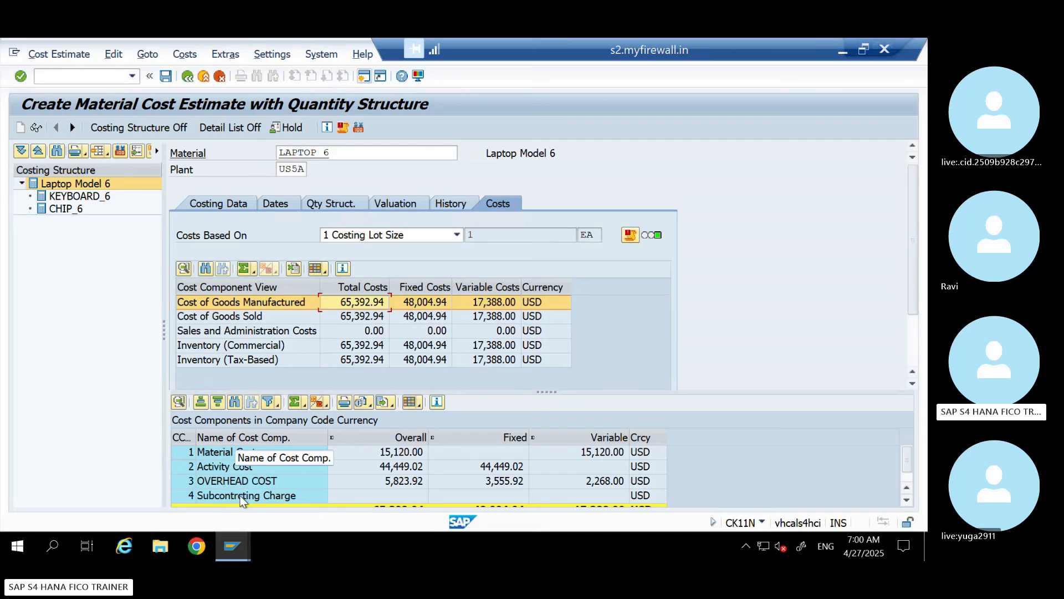
{"action": "left_click", "coordinate": [185, 55]}
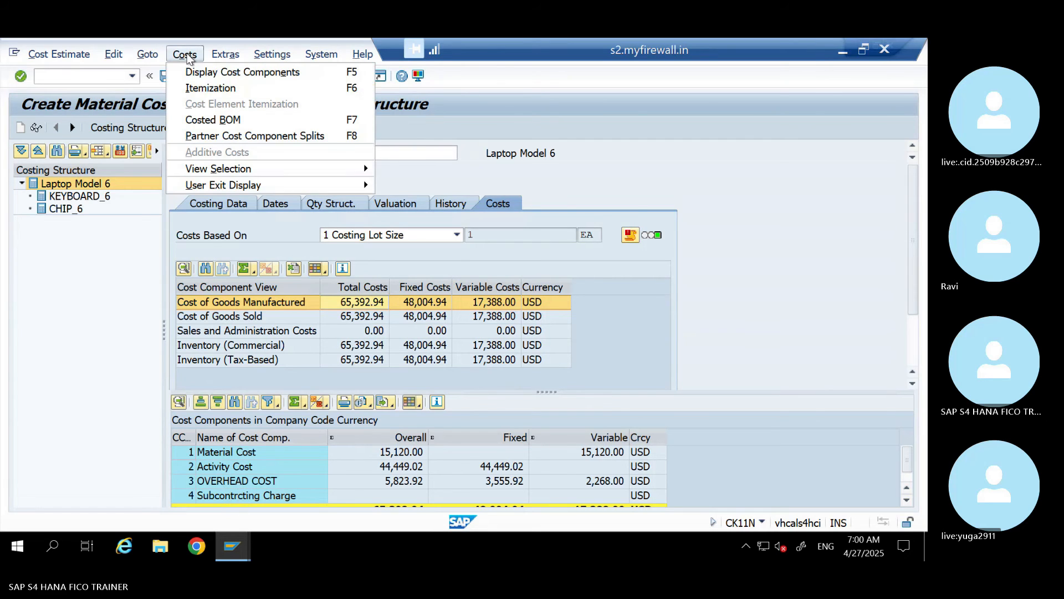
{"action": "left_click", "coordinate": [211, 88]}
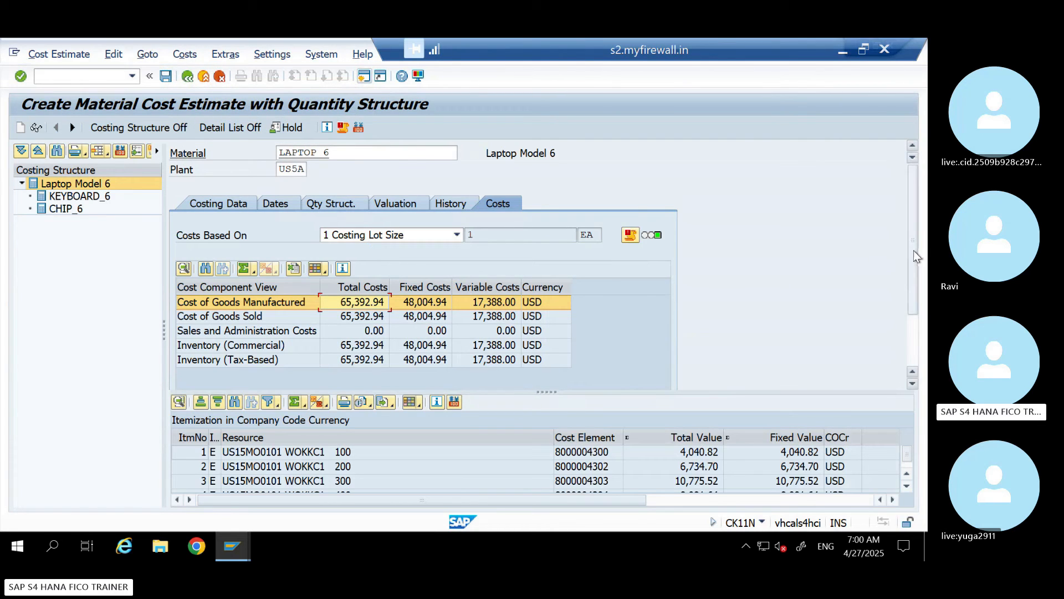
Step: Check the costing lot size on the LAPTOP_6 cost estimate and exit the estimate without saving
{"action": "left_click_drag", "start_coordinate": [910, 271], "coordinate": [903, 340]}
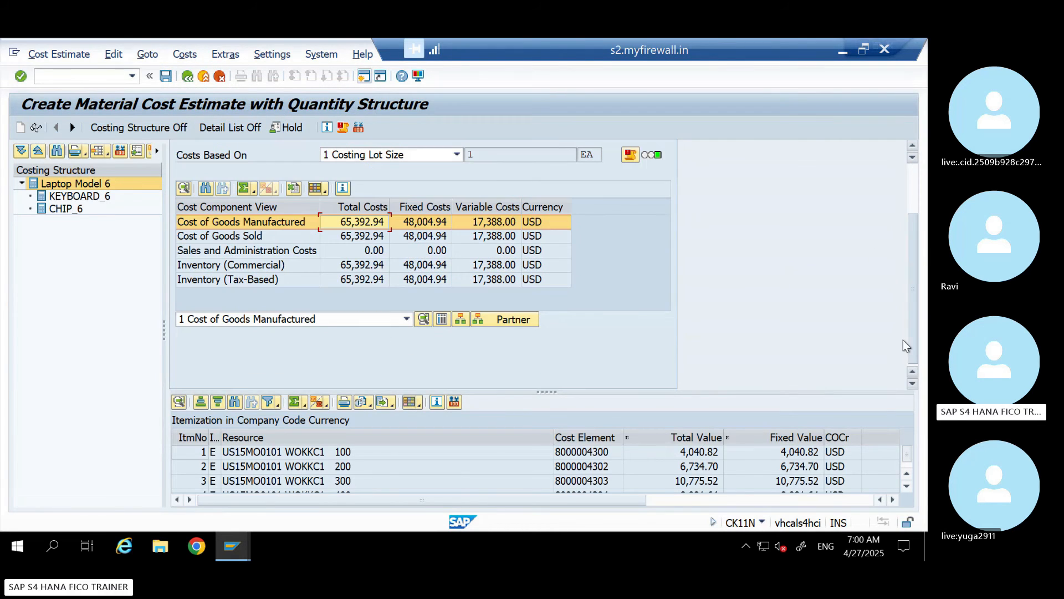
{"action": "double_click", "coordinate": [476, 155]}
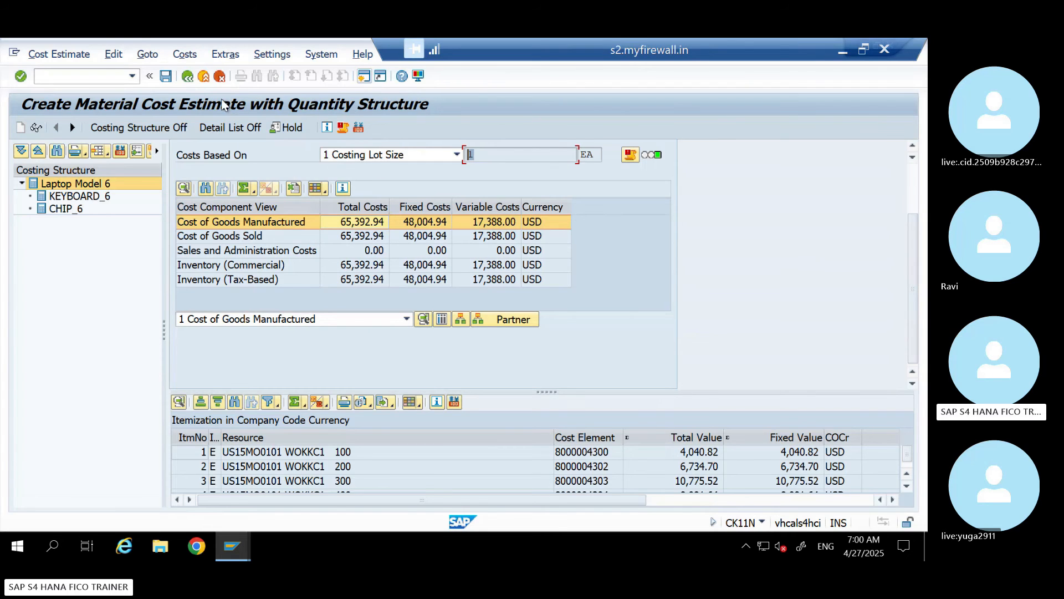
{"action": "left_click", "coordinate": [187, 76]}
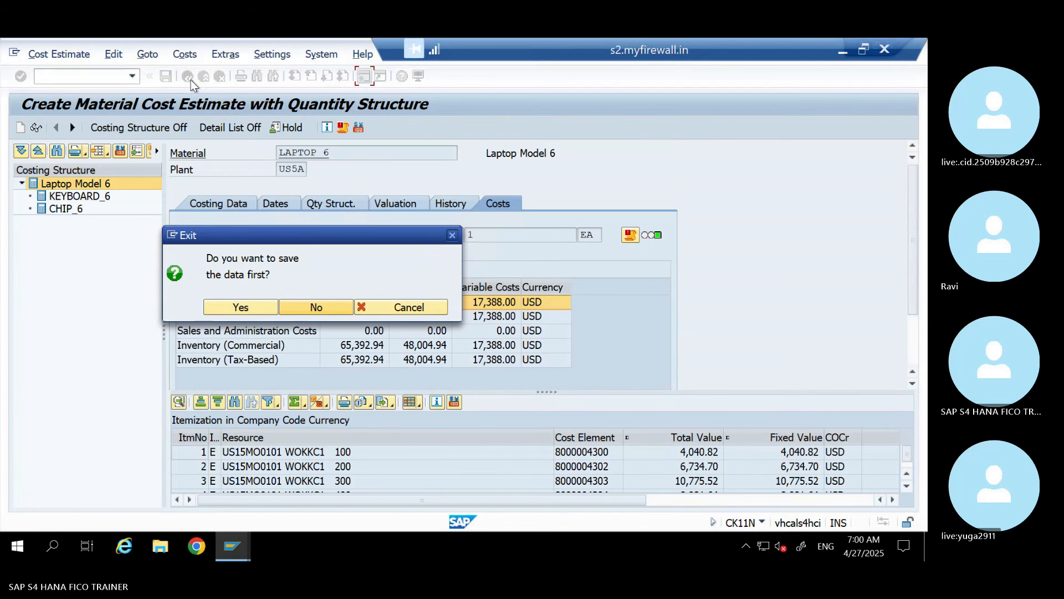
{"action": "left_click", "coordinate": [310, 304]}
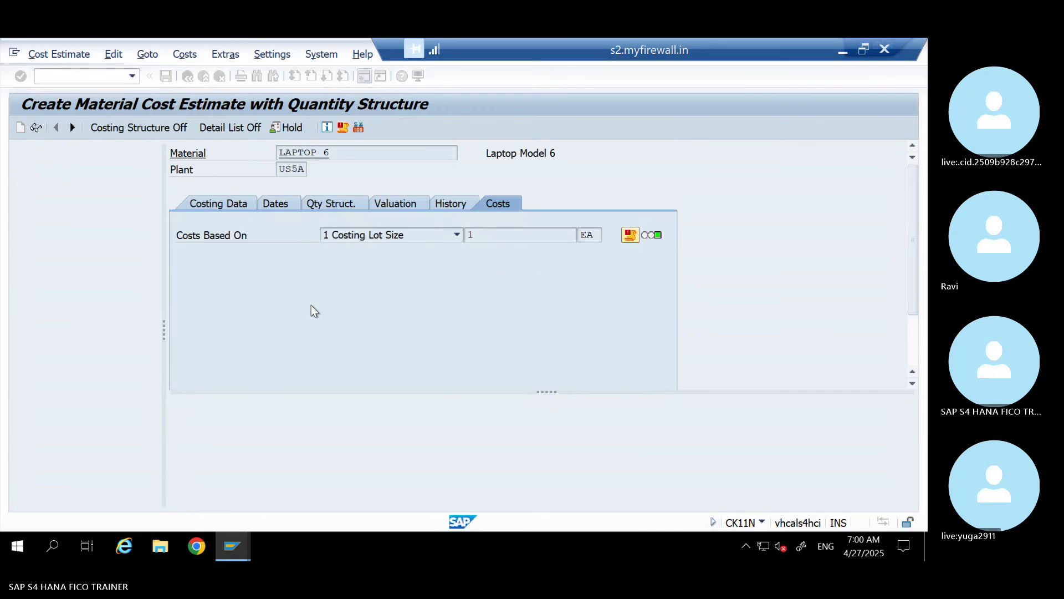
Step: Switch to the Excel cost sheet and double the CHIP_6 quantity in F9 with the formula =3*2, checking its amount
{"action": "left_click", "coordinate": [842, 50]}
{"action": "left_click", "coordinate": [339, 275]}
{"action": "key", "text": "Up"}
{"action": "key", "text": "Up"}
{"action": "key", "text": "Up"}
{"action": "key", "text": "Up"}
{"action": "key", "text": "Up"}
{"action": "key", "text": "Up"}
{"action": "key", "text": "Up"}
{"action": "key", "text": "Up"}
{"action": "key", "text": "Up"}
{"action": "key", "text": "Up"}
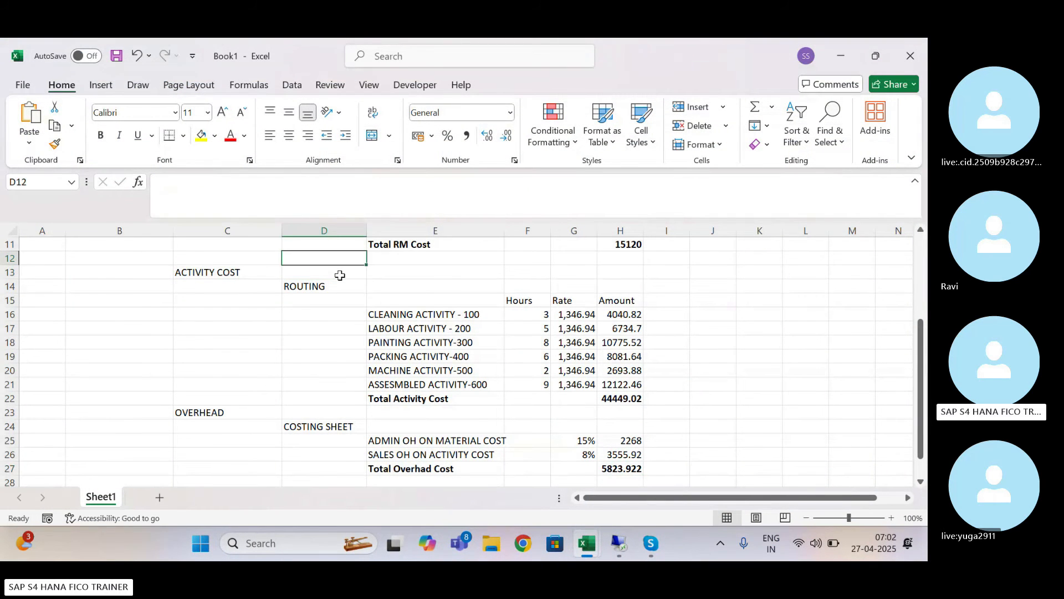
{"action": "key", "text": "Up"}
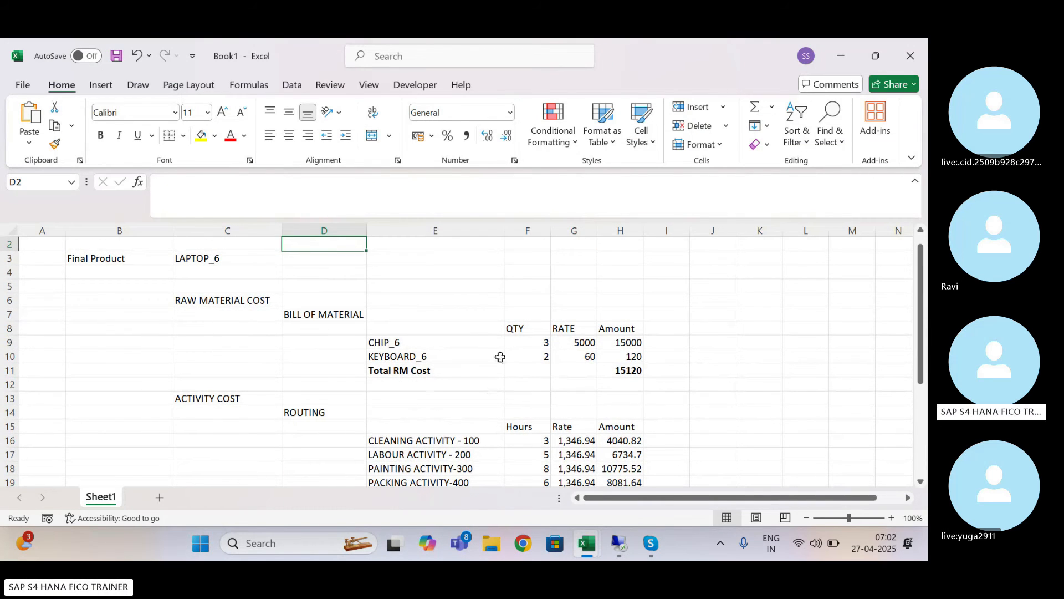
{"action": "left_click", "coordinate": [547, 343]}
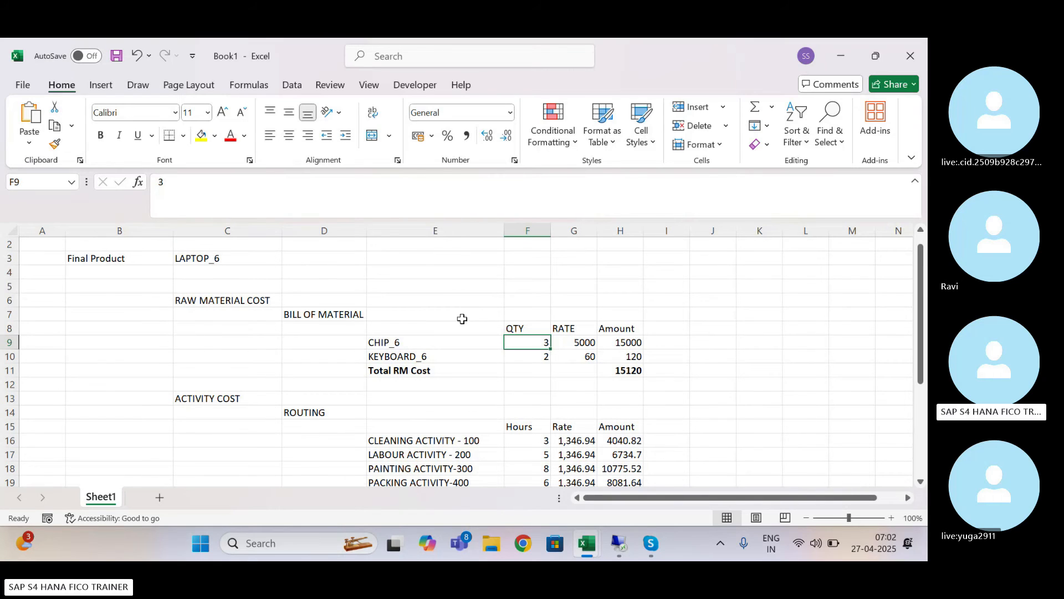
{"action": "left_click", "coordinate": [179, 187]}
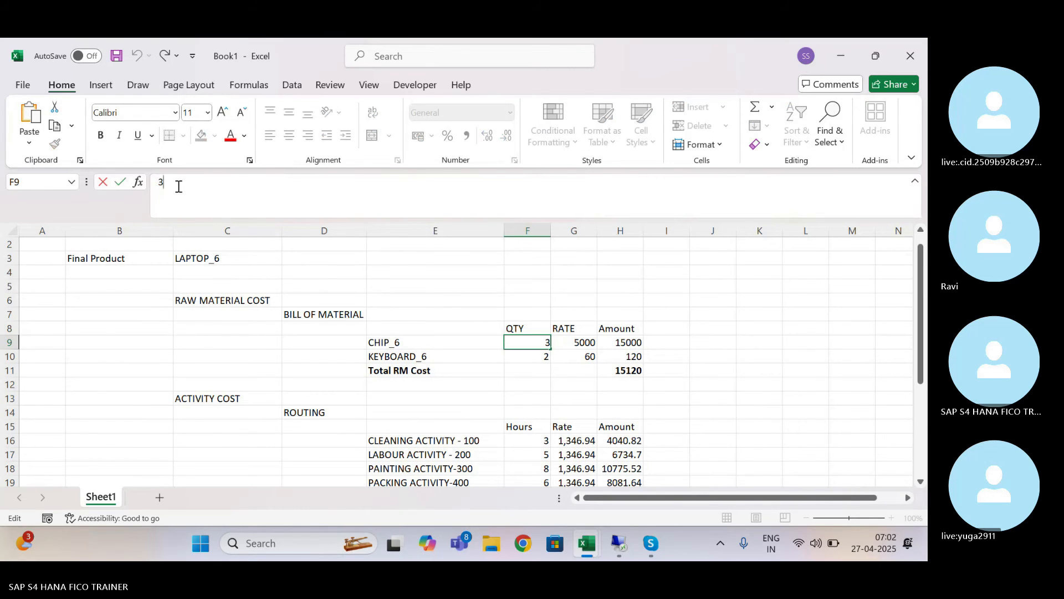
{"action": "type", "text": "="}
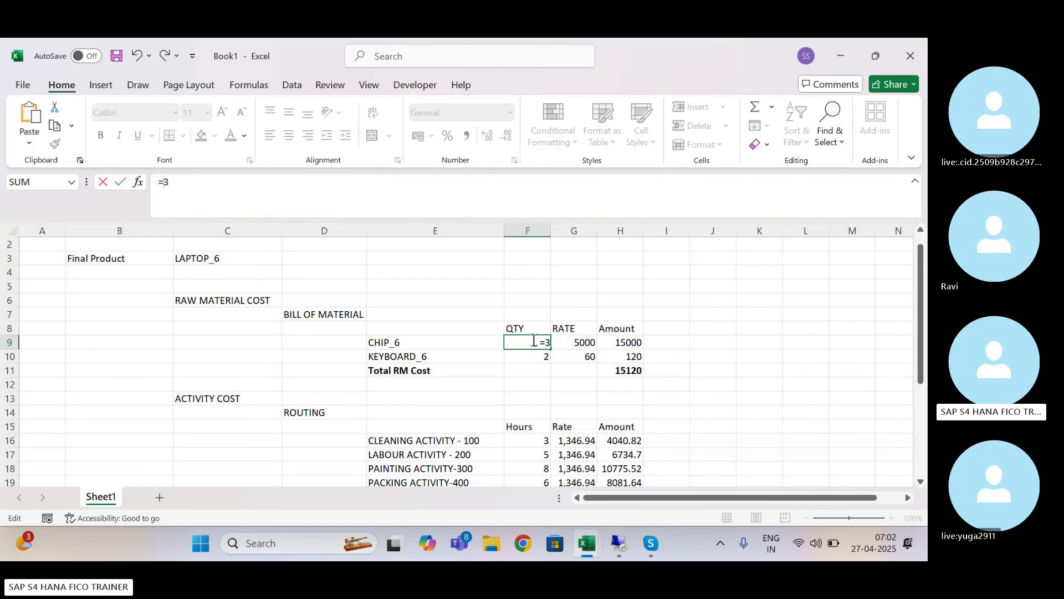
{"action": "left_click", "coordinate": [191, 188]}
{"action": "type", "text": "*2"}
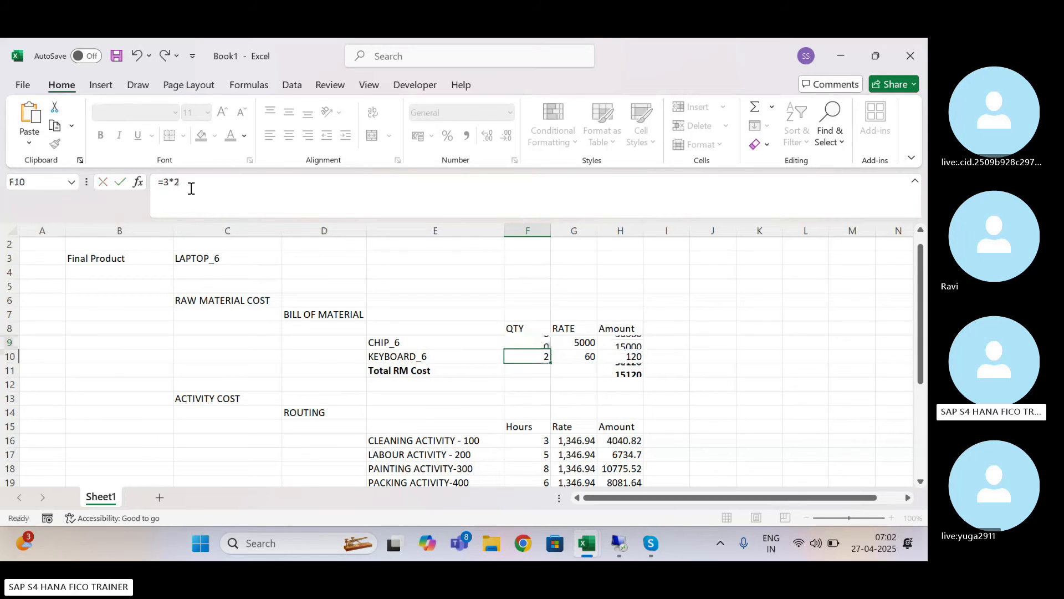
{"action": "key", "text": "Return"}
{"action": "key", "text": "Up"}
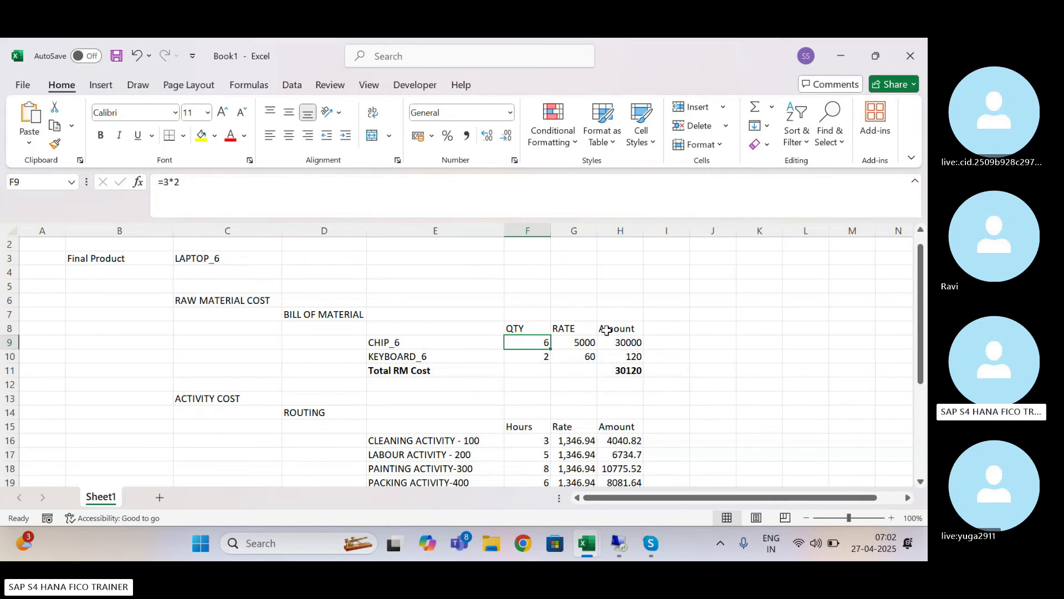
{"action": "left_click", "coordinate": [627, 338]}
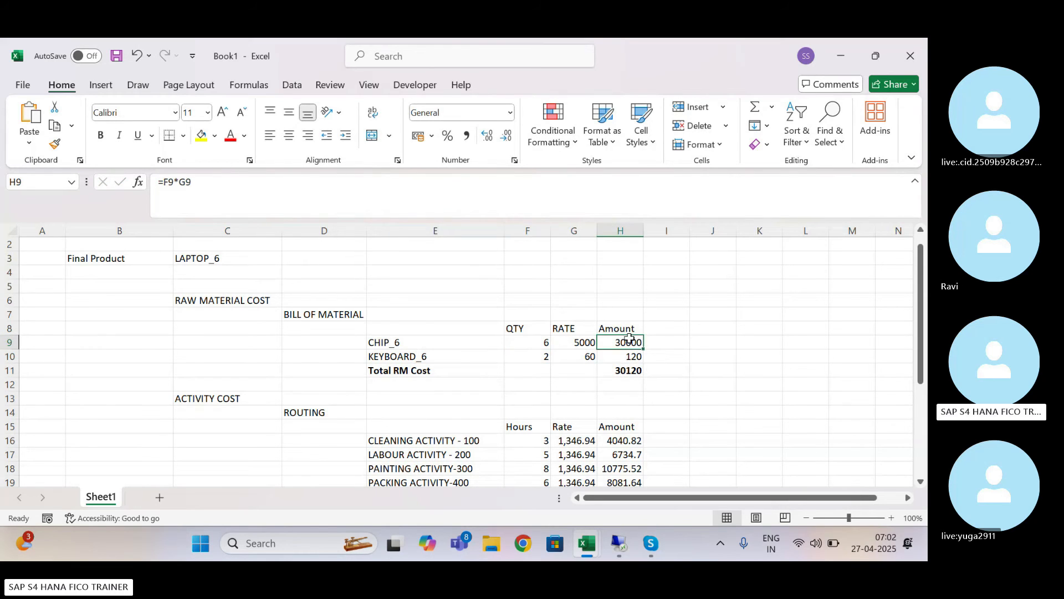
Step: Double the KEYBOARD_6 quantity in F10 with the formula =2*2
{"action": "left_click", "coordinate": [534, 357]}
{"action": "left_click", "coordinate": [158, 187]}
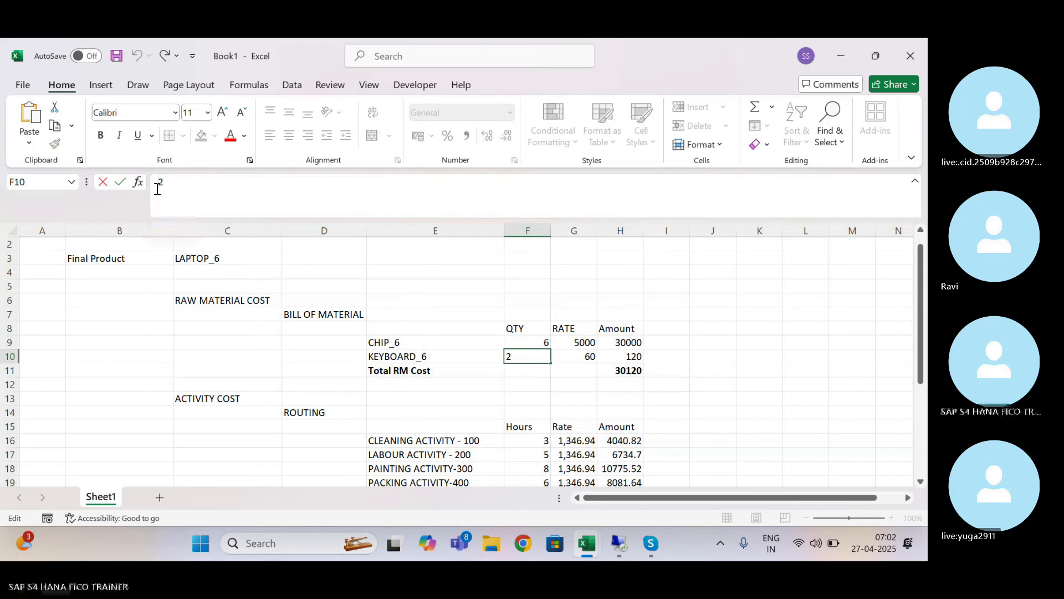
{"action": "type", "text": "="}
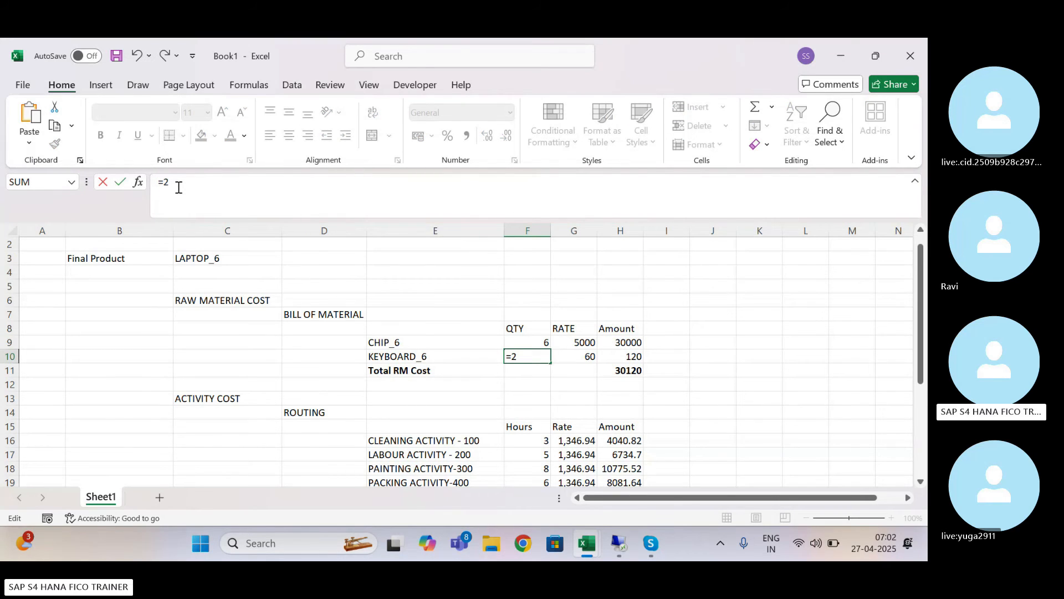
{"action": "type", "text": "*2"}
{"action": "key", "text": "Return"}
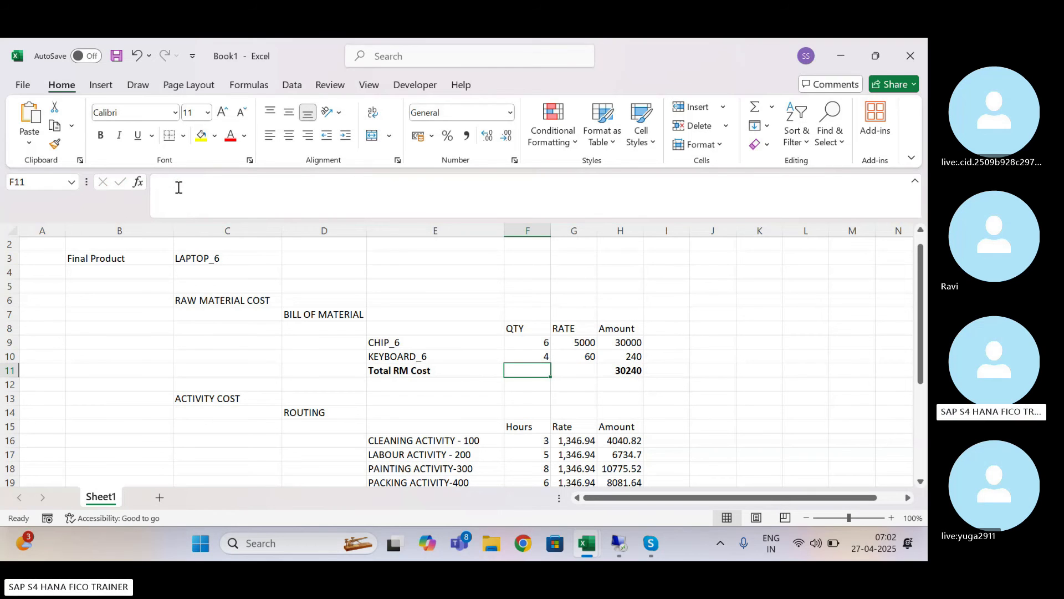
Step: Review the routing activities in the activity cost section and make the hours of CLEANING ACTIVITY - 100 bold
{"action": "left_click", "coordinate": [468, 437]}
{"action": "key", "text": "Down"}
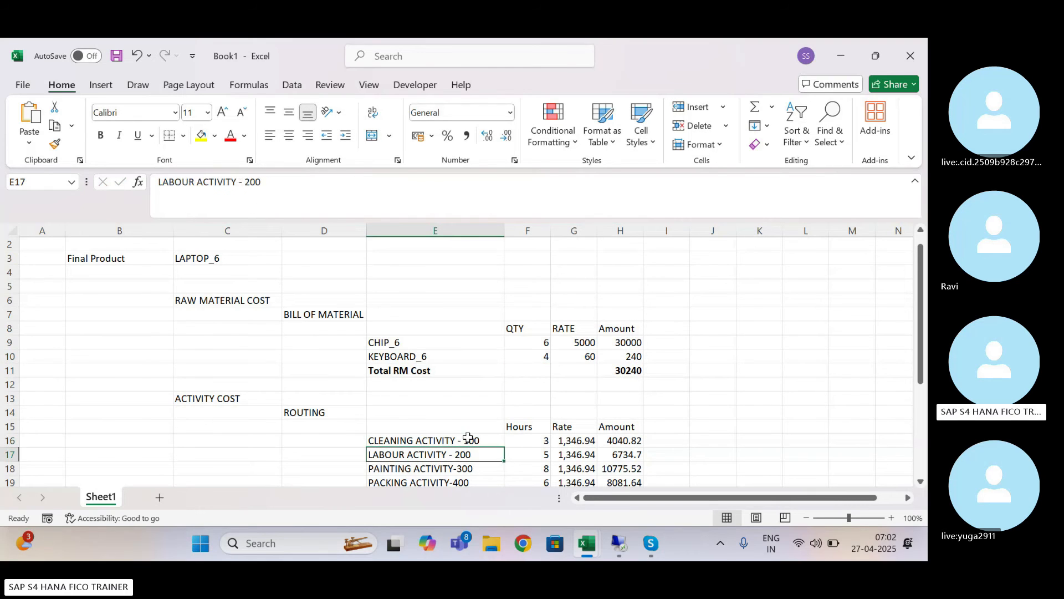
{"action": "key", "text": "Down"}
{"action": "key", "text": "Down"}
{"action": "key", "text": "Down"}
{"action": "key", "text": "Down"}
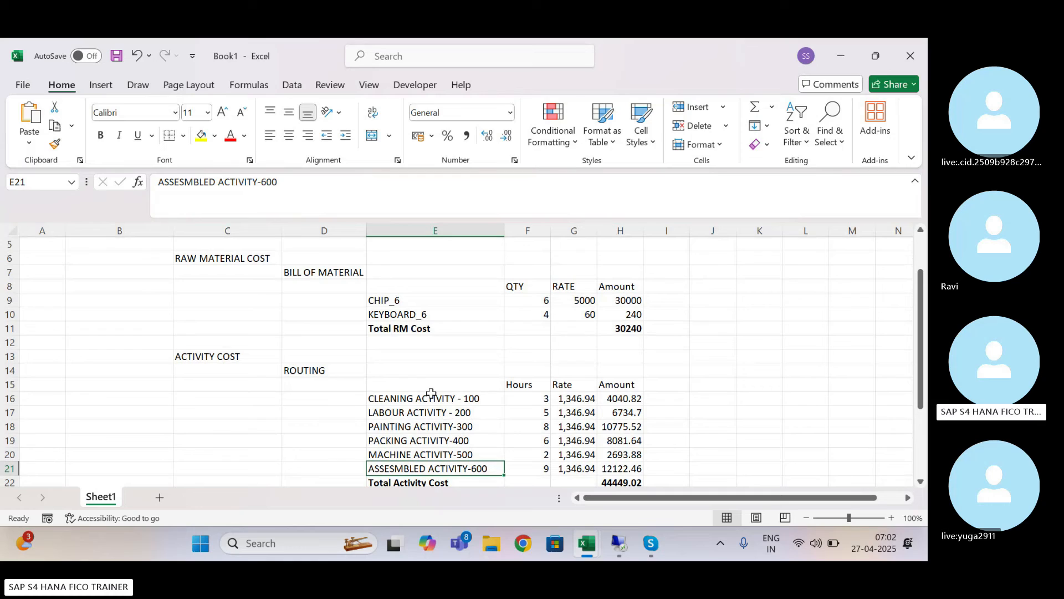
{"action": "left_click", "coordinate": [432, 394]}
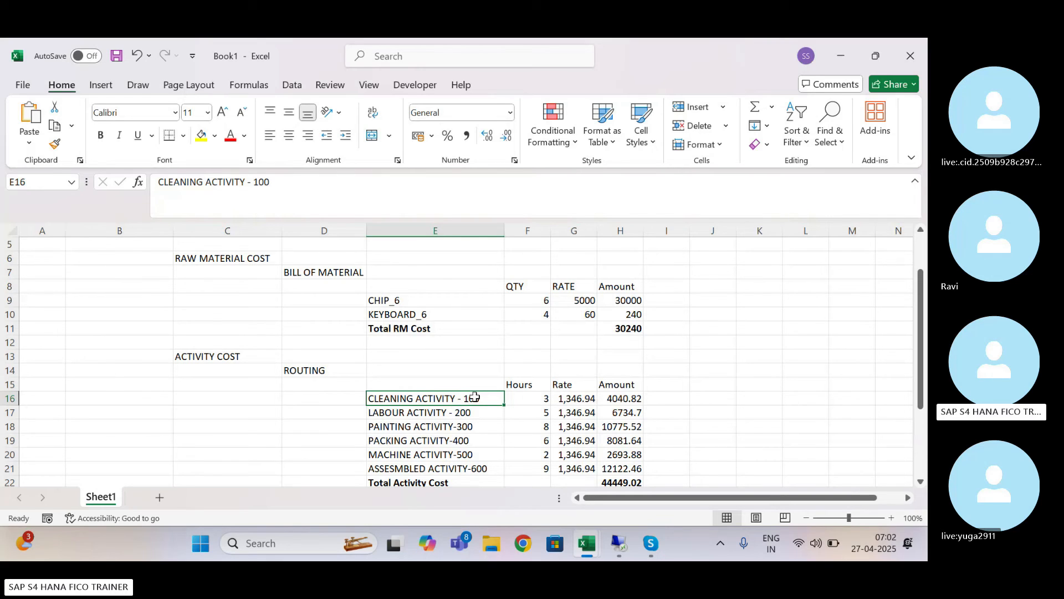
{"action": "left_click_drag", "start_coordinate": [280, 182], "coordinate": [102, 194]}
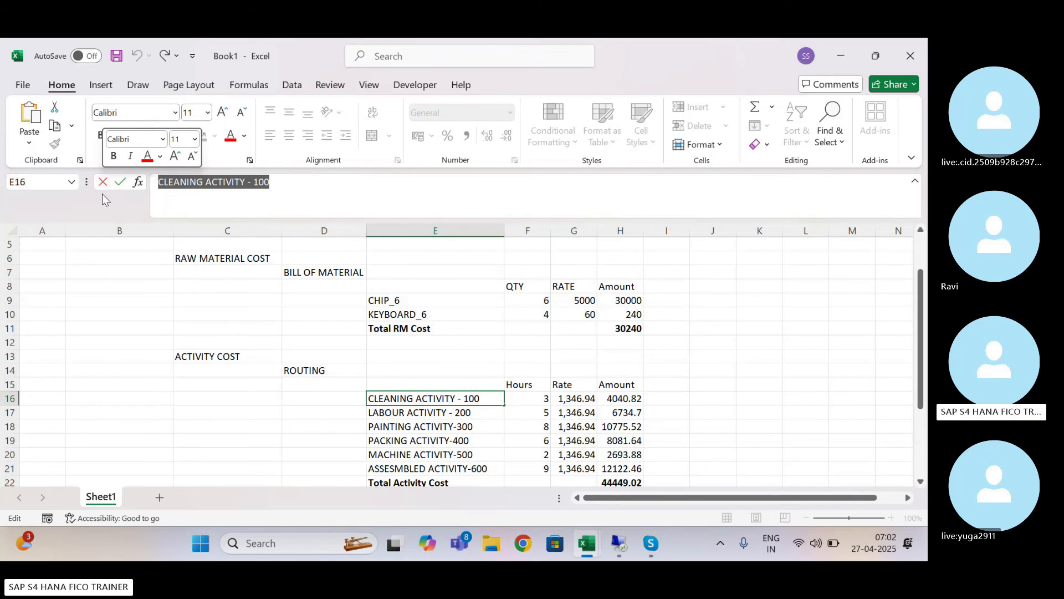
{"action": "left_click", "coordinate": [540, 403]}
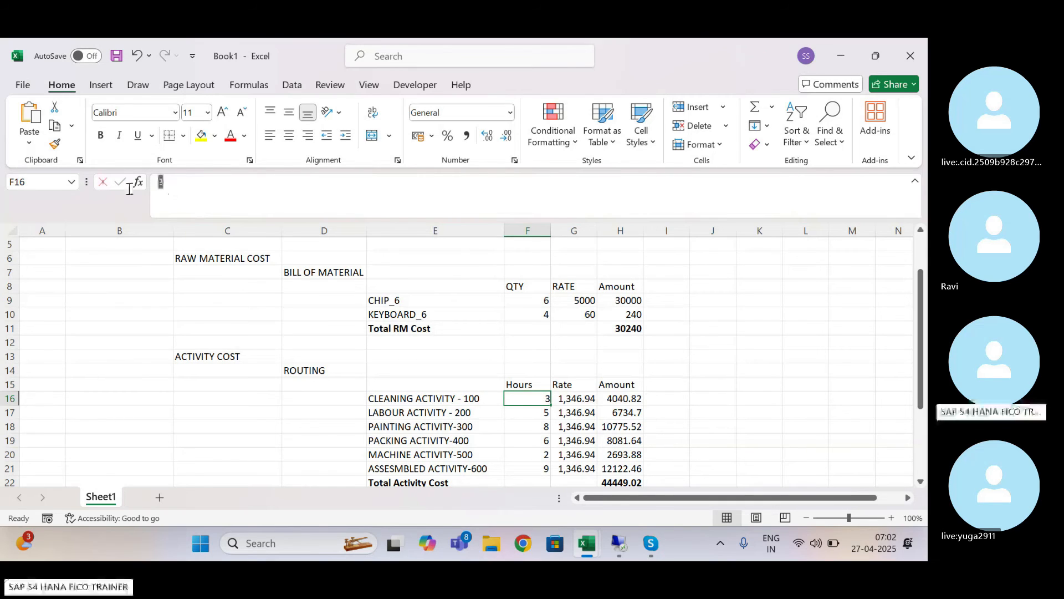
{"action": "key", "text": "Return"}
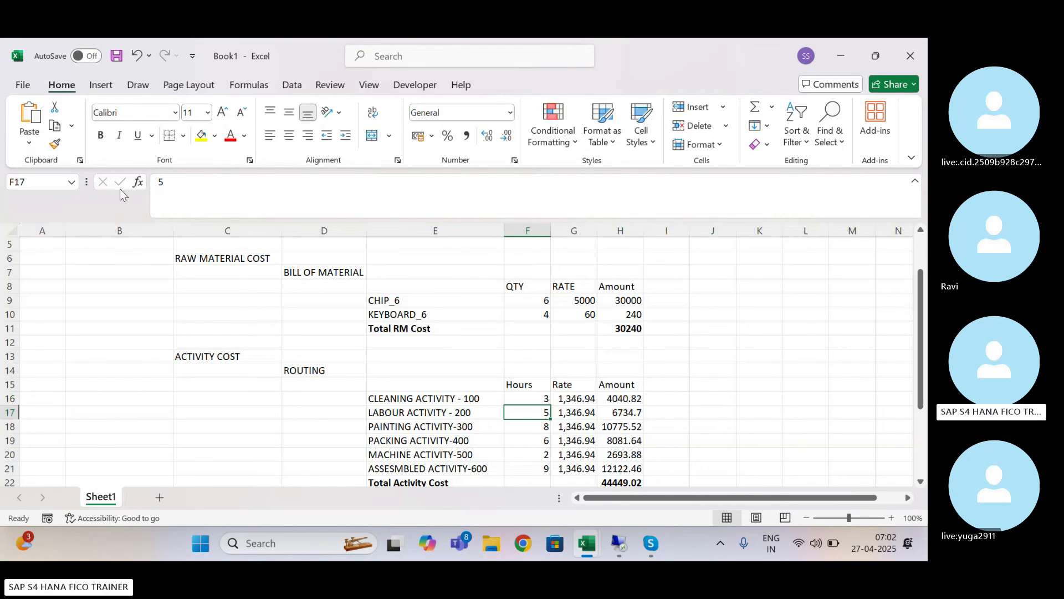
{"action": "key", "text": "Up"}
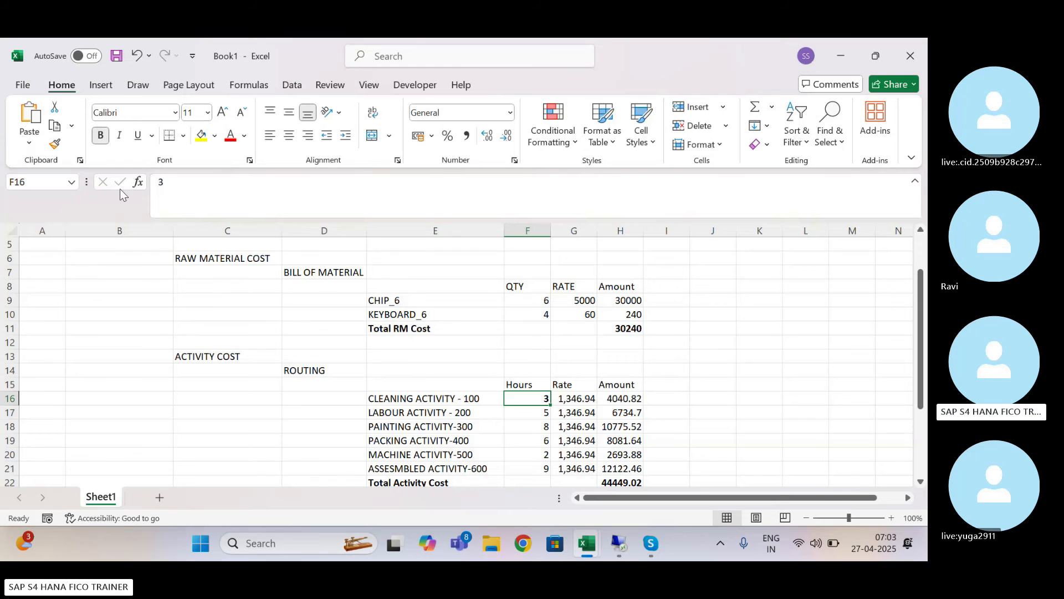
Step: Double the hours of LABOUR ACTIVITY - 200 in F17 with the formula =5*2
{"action": "left_click", "coordinate": [534, 412]}
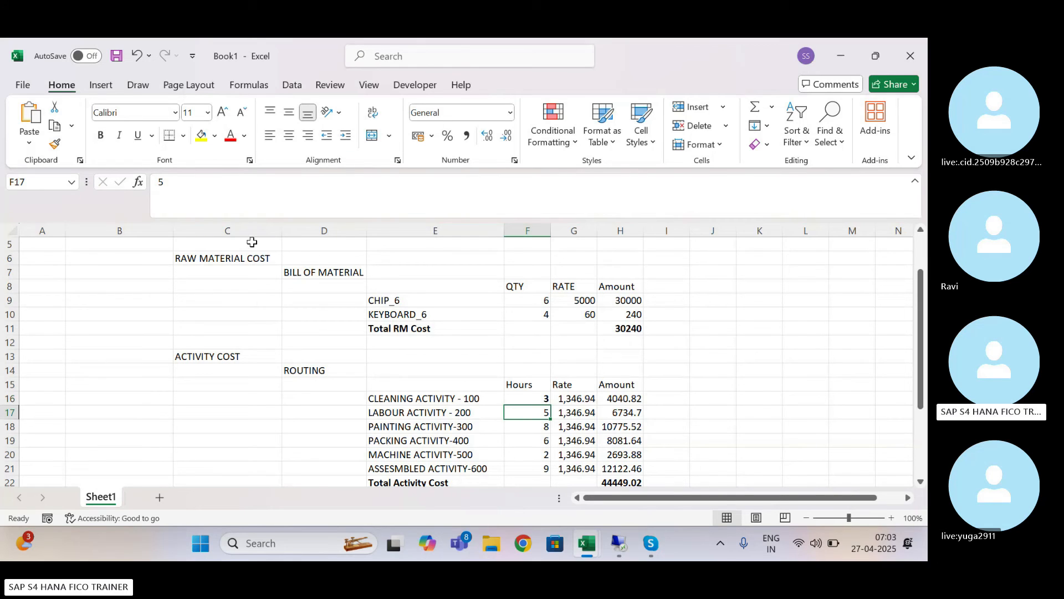
{"action": "left_click", "coordinate": [160, 183]}
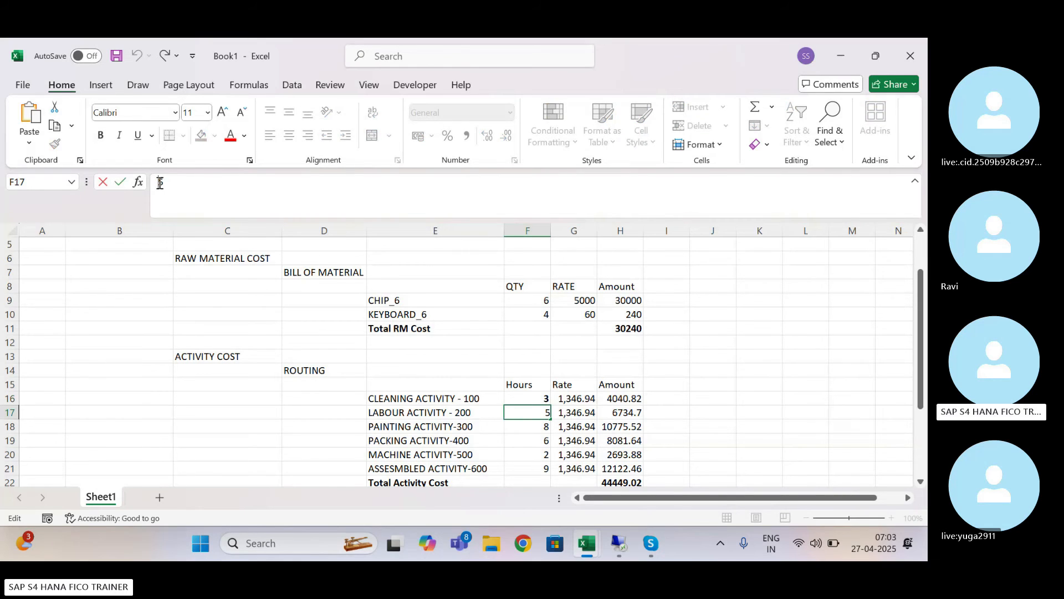
{"action": "type", "text": "+"}
{"action": "key", "text": "BackSpace"}
{"action": "type", "text": "=5"}
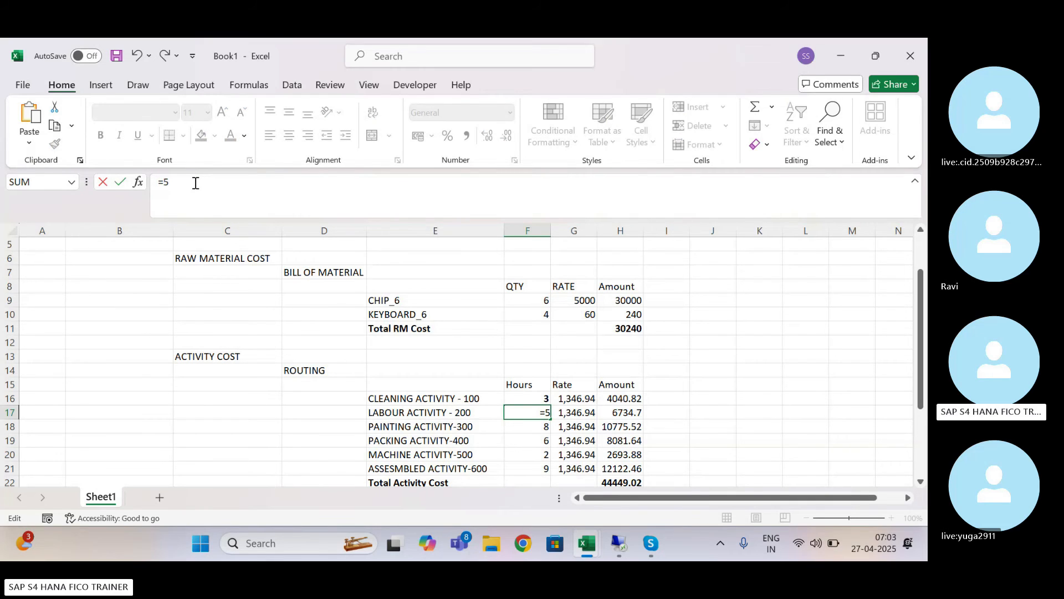
{"action": "type", "text": "*2"}
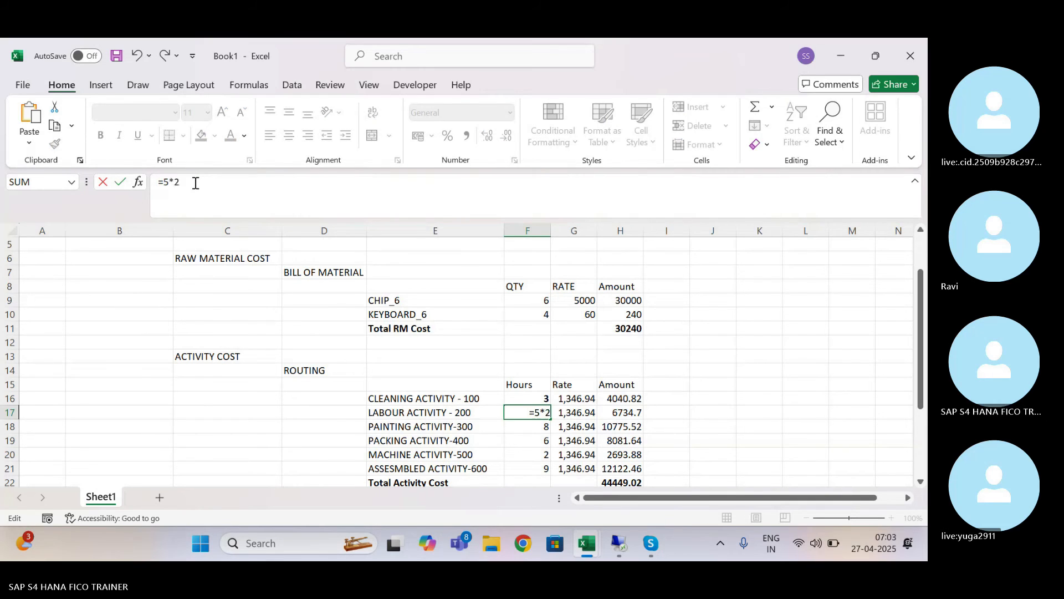
{"action": "key", "text": "Return"}
{"action": "key", "text": "Up"}
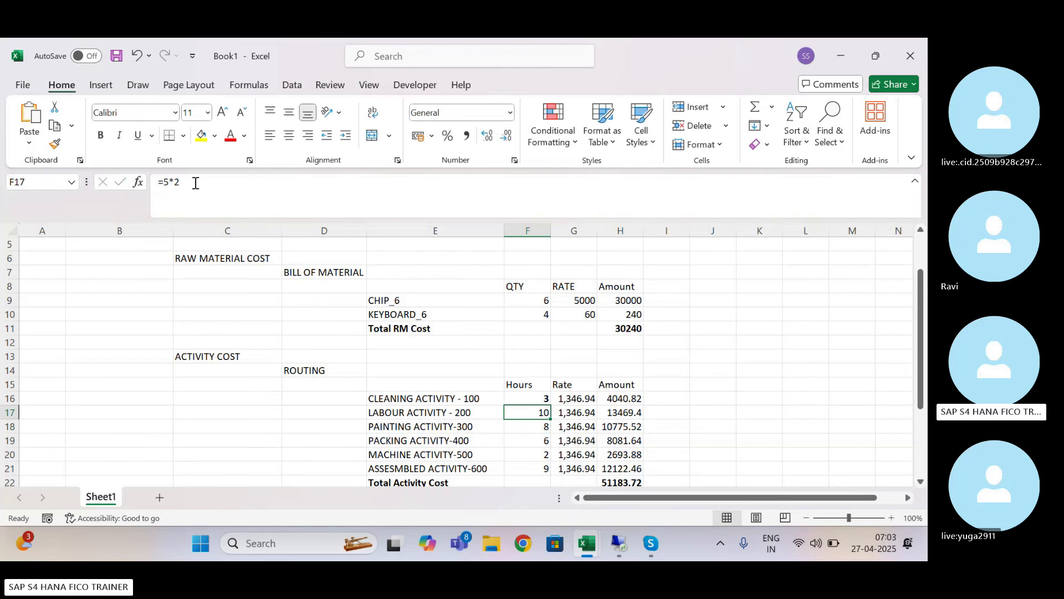
{"action": "key", "text": "Down"}
{"action": "key", "text": "Down"}
{"action": "key", "text": "Down"}
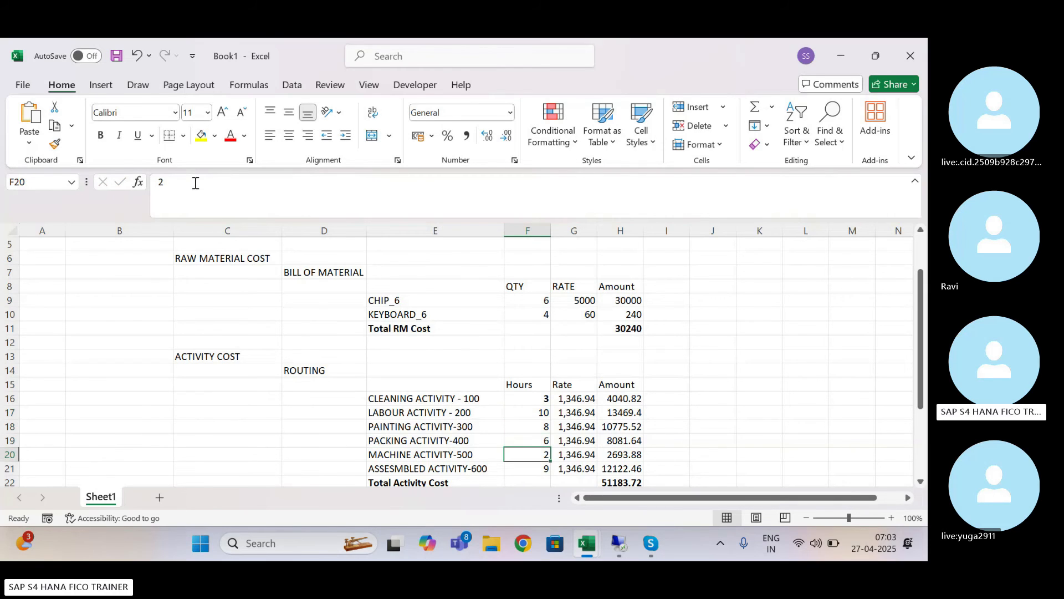
{"action": "key", "text": "Up"}
{"action": "key", "text": "Up"}
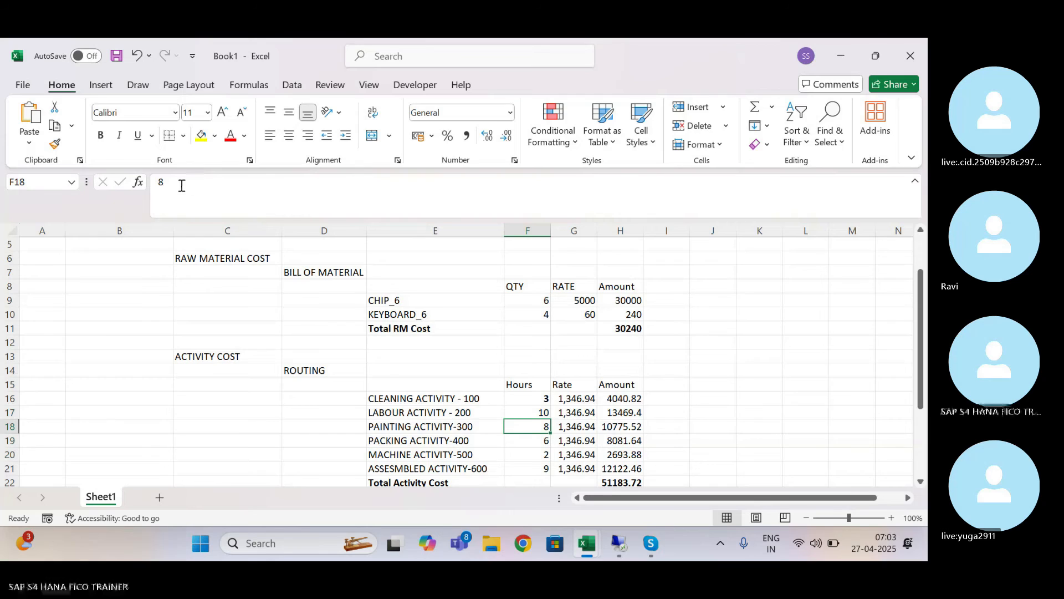
{"action": "left_click", "coordinate": [180, 184]}
{"action": "type", "text": "="}
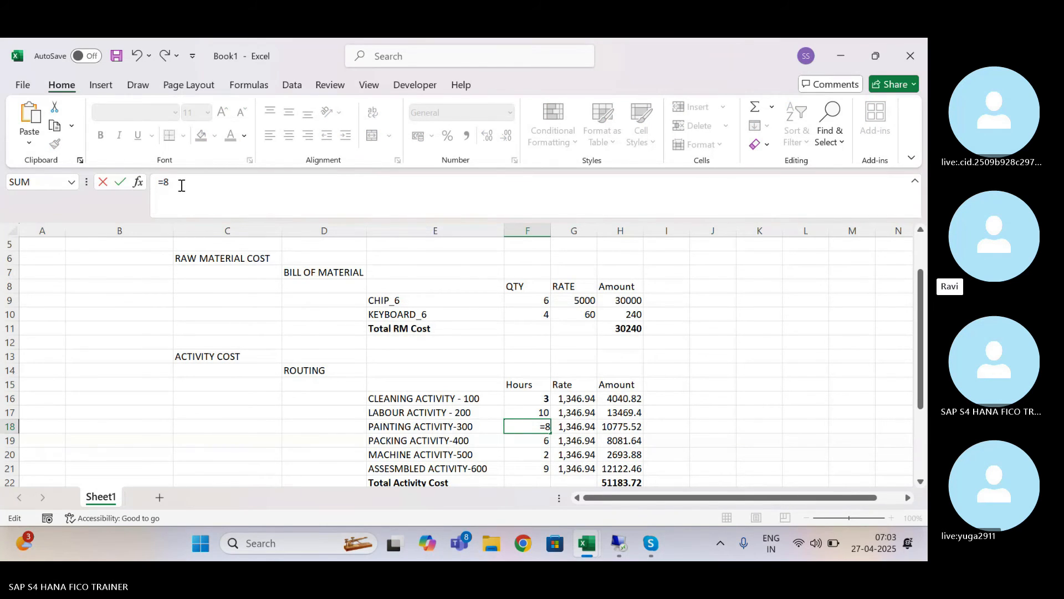
{"action": "key", "text": "Escape"}
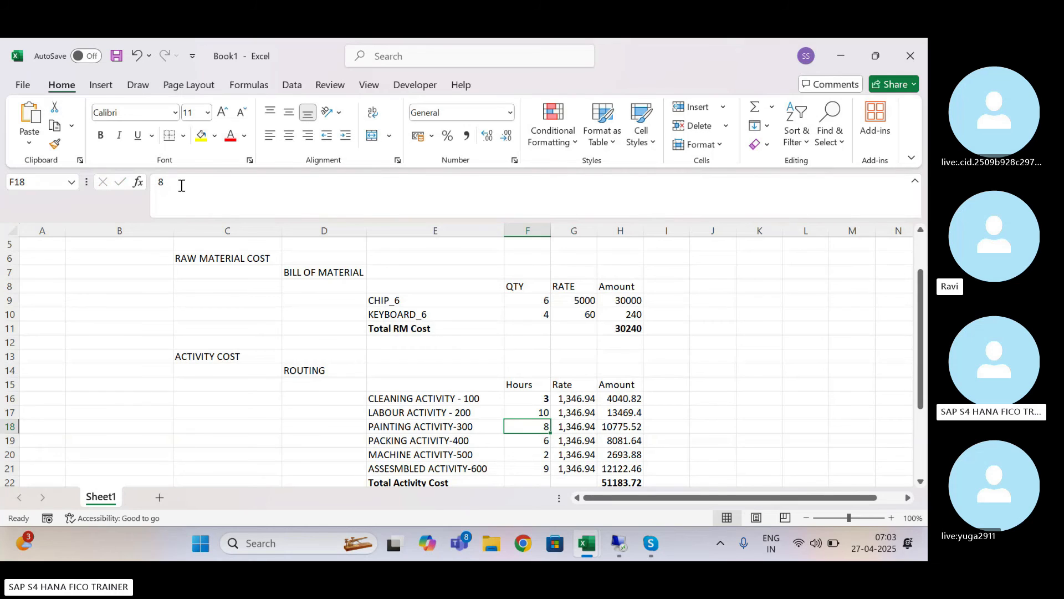
Step: Undo the doubled labour activity hours and the bold formatting of the cleaning activity hours
{"action": "key", "text": "ctrl+z"}
{"action": "key", "text": "ctrl+z"}
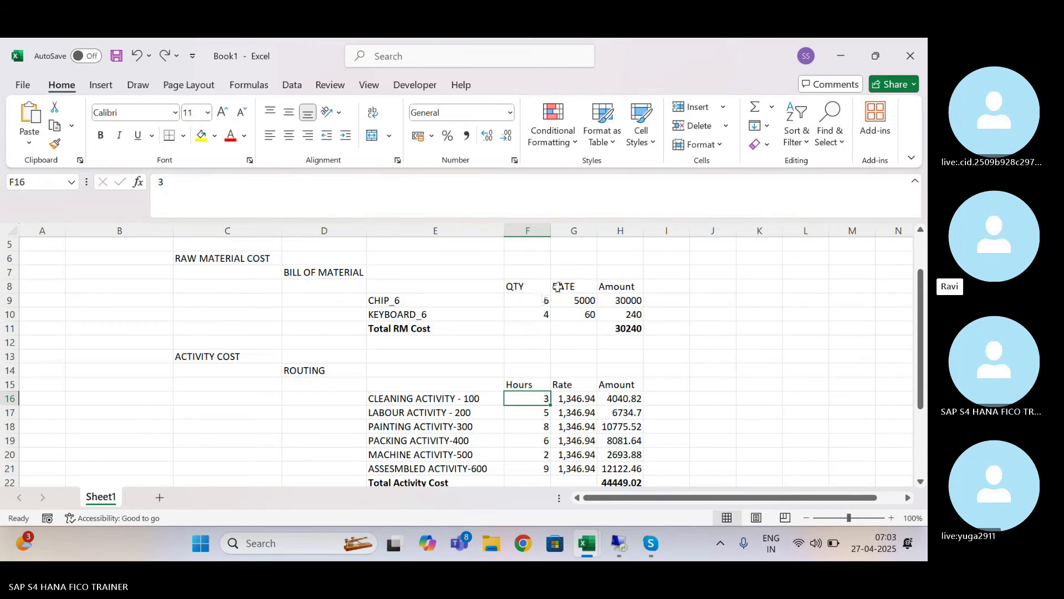
Step: Insert a blank column G between the quantity/hours column and the rate column, and select the CHIP_6 quantity cell
{"action": "left_click", "coordinate": [576, 227]}
{"action": "right_click", "coordinate": [571, 232]}
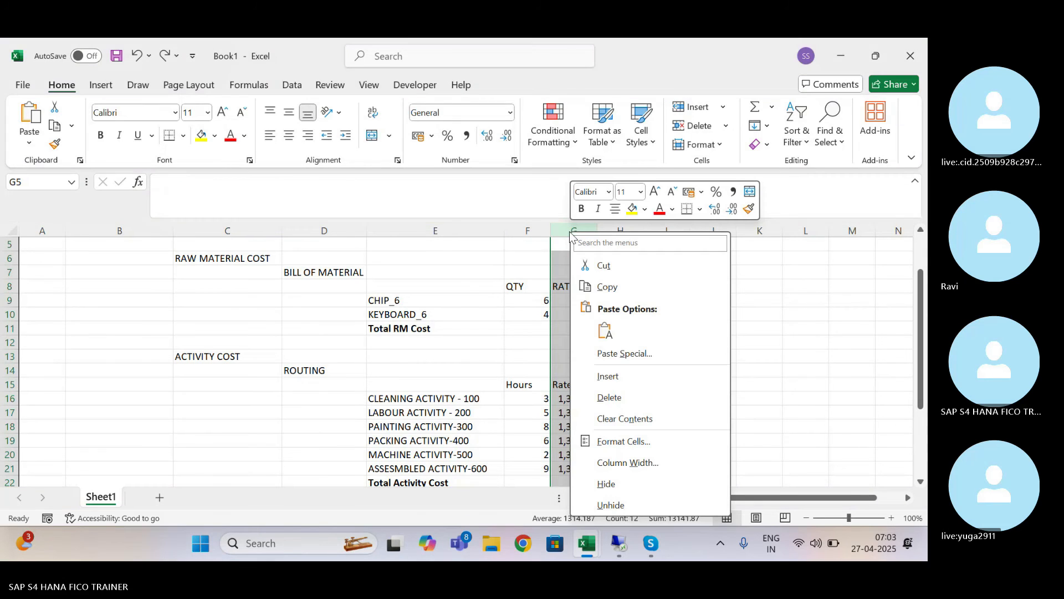
{"action": "left_click", "coordinate": [608, 376]}
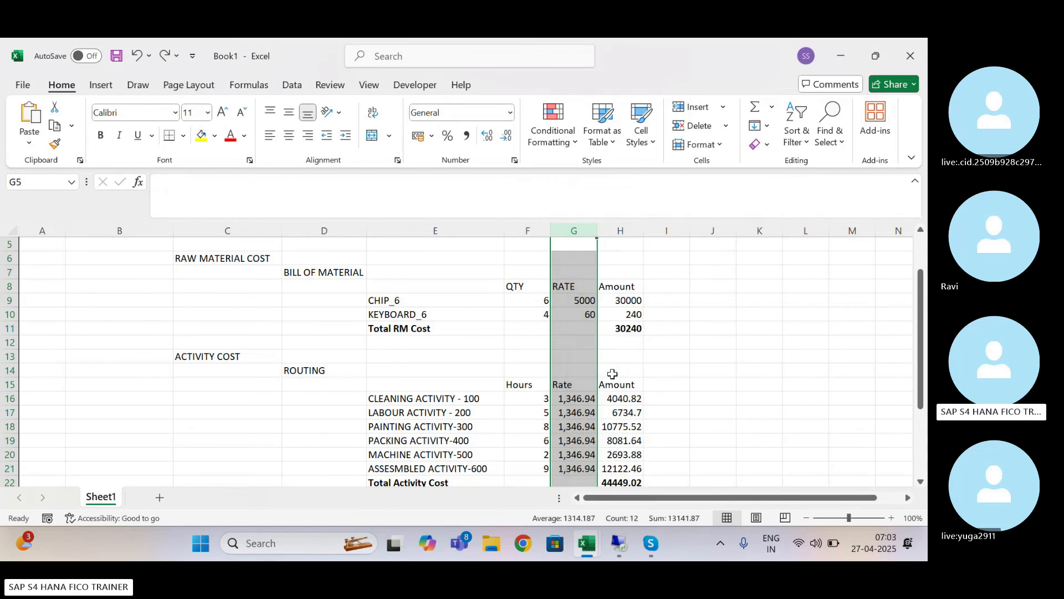
{"action": "left_click", "coordinate": [543, 302]}
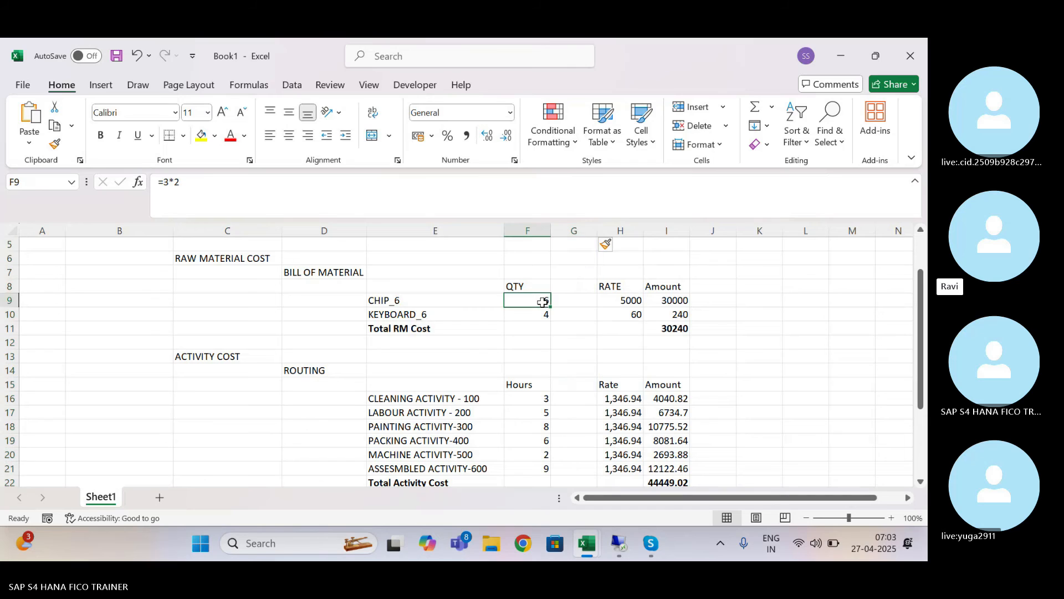
Step: Reset the bill of material quantities to 3 for CHIP_6 and 2 for KEYBOARD_6
{"action": "type", "text": "3"}
{"action": "key", "text": "Return"}
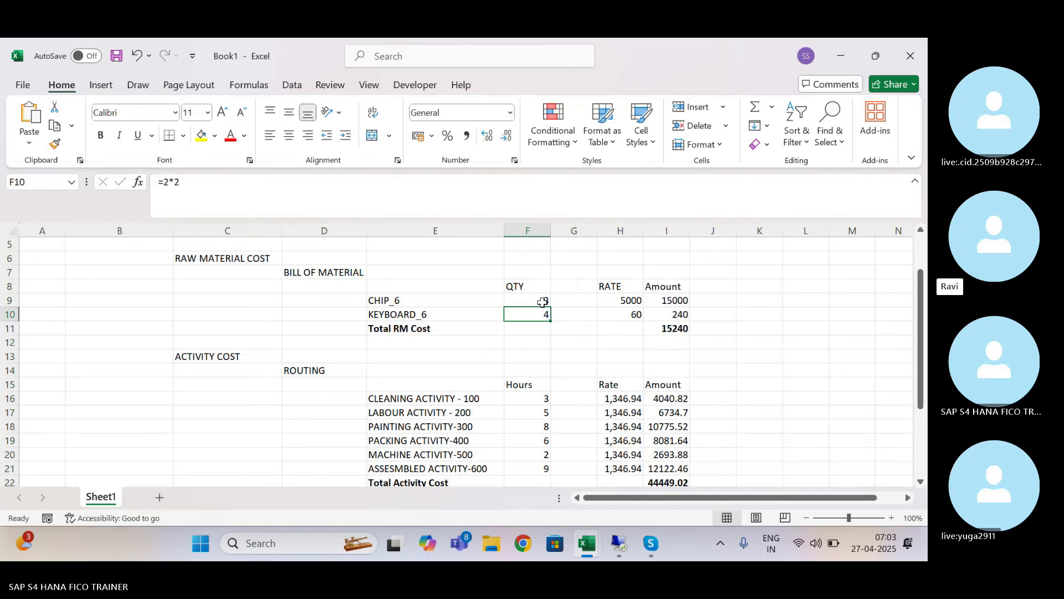
{"action": "type", "text": "2"}
{"action": "key", "text": "Return"}
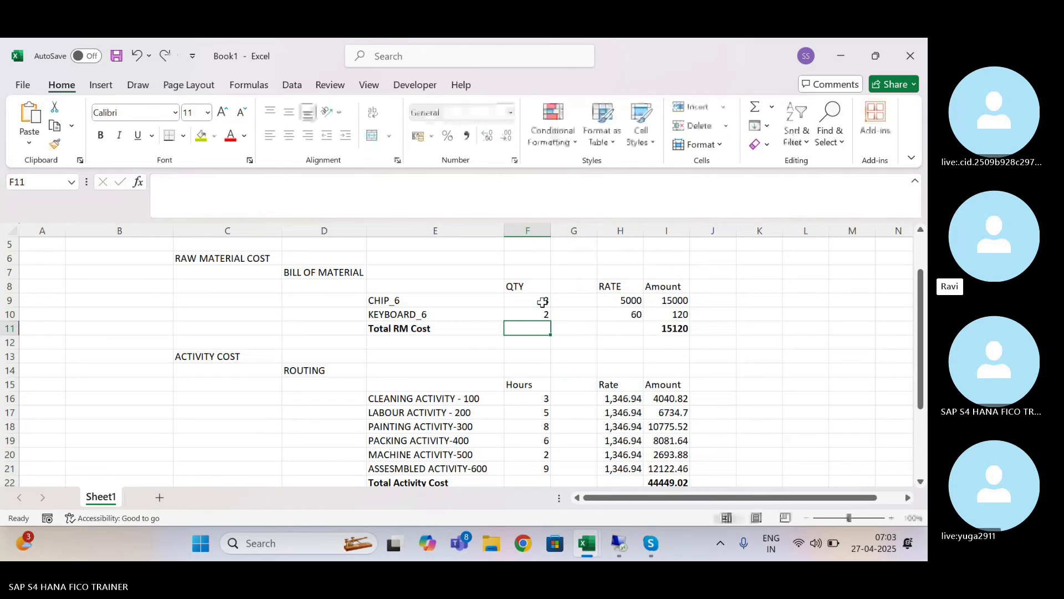
Step: Add the header Increase By in G8 and widen column G to fit it
{"action": "left_click", "coordinate": [574, 285]}
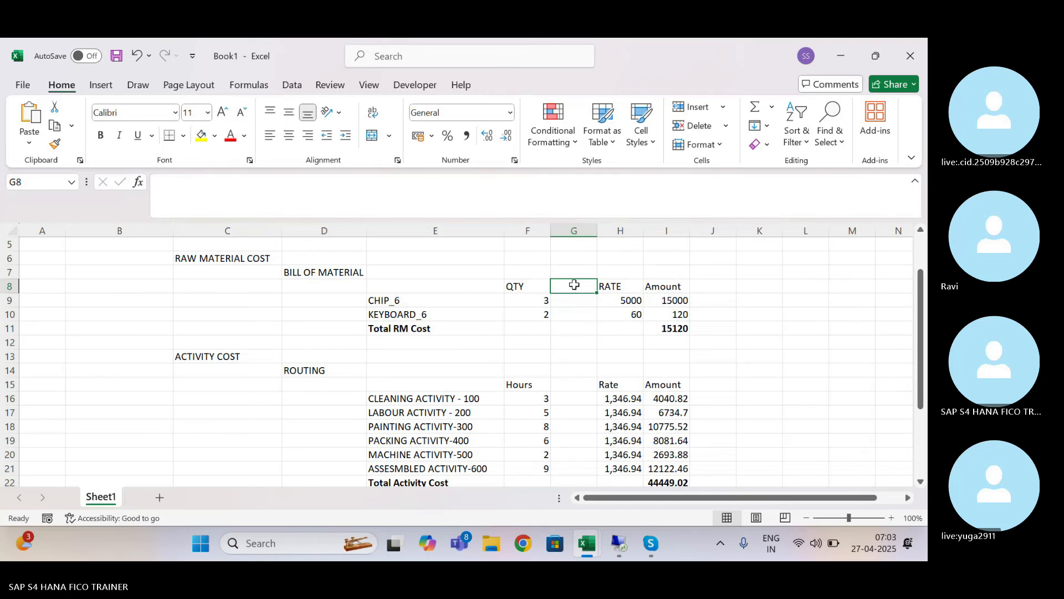
{"action": "type", "text": "Inc"}
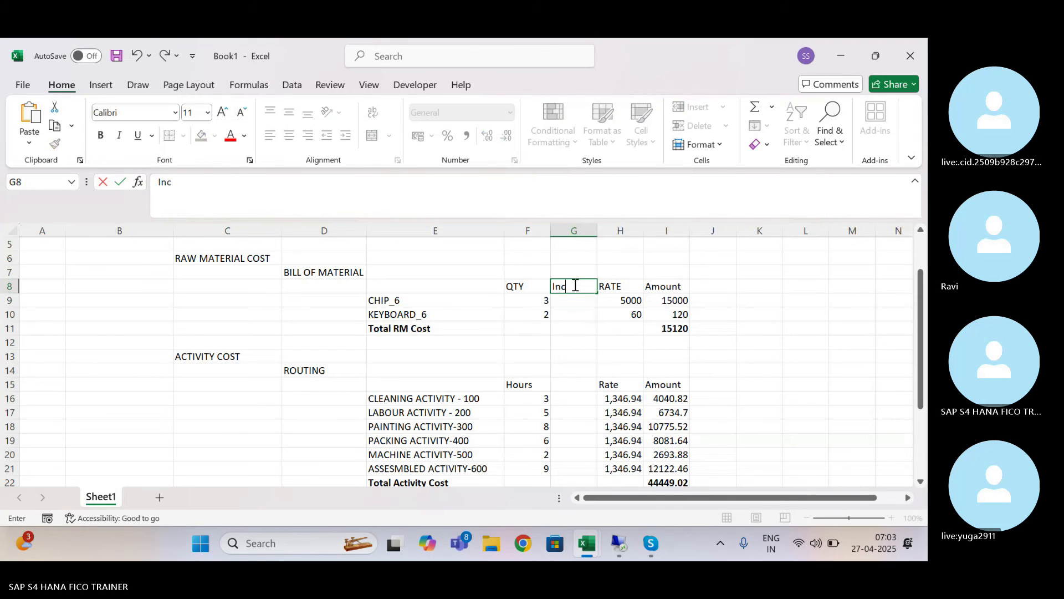
{"action": "type", "text": "rease B"}
{"action": "key", "text": "Return"}
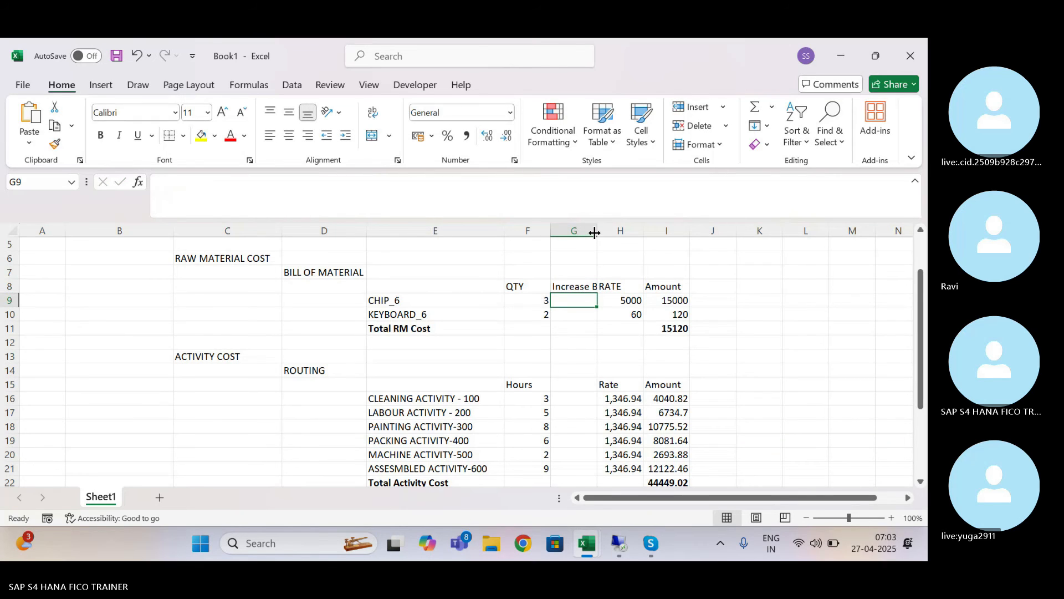
{"action": "left_click_drag", "start_coordinate": [595, 233], "coordinate": [615, 231]}
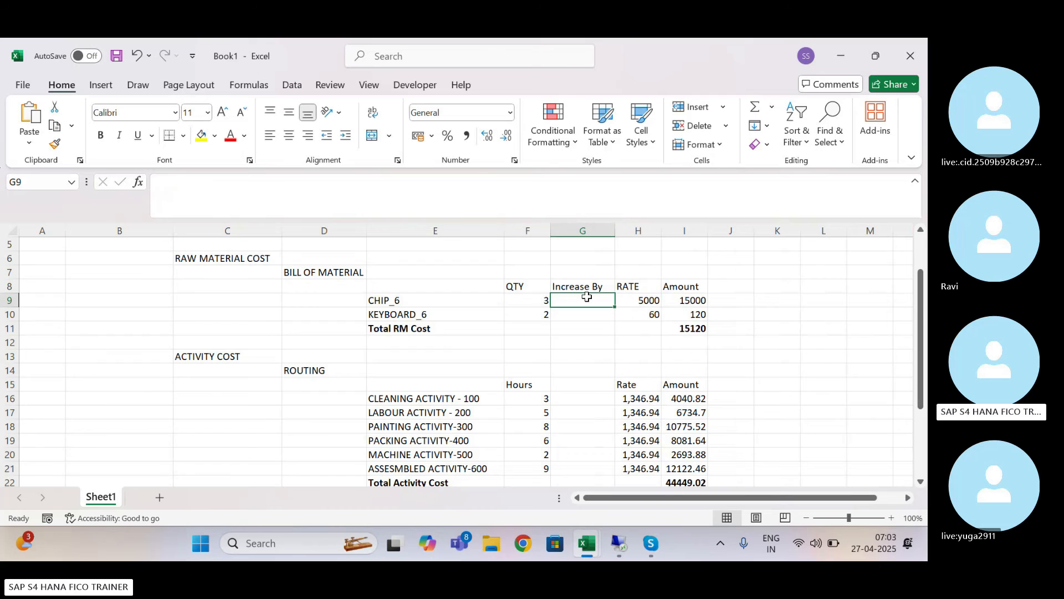
Step: Try the formula =F93*2 for CHIP_6 in G9, and clear the cell again
{"action": "type", "text": "="}
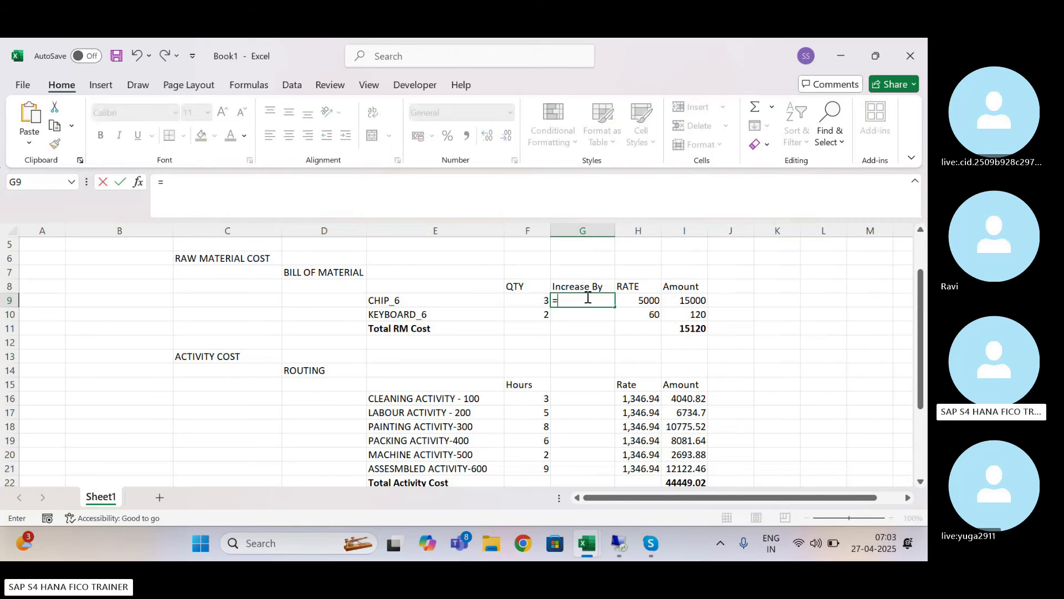
{"action": "left_click", "coordinate": [543, 301]}
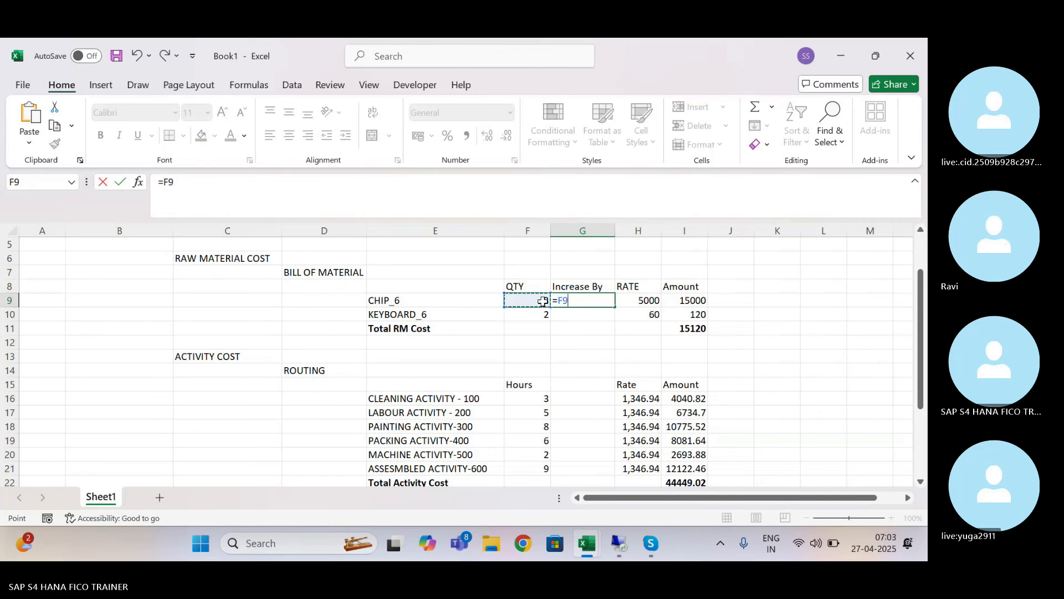
{"action": "type", "text": "3*2"}
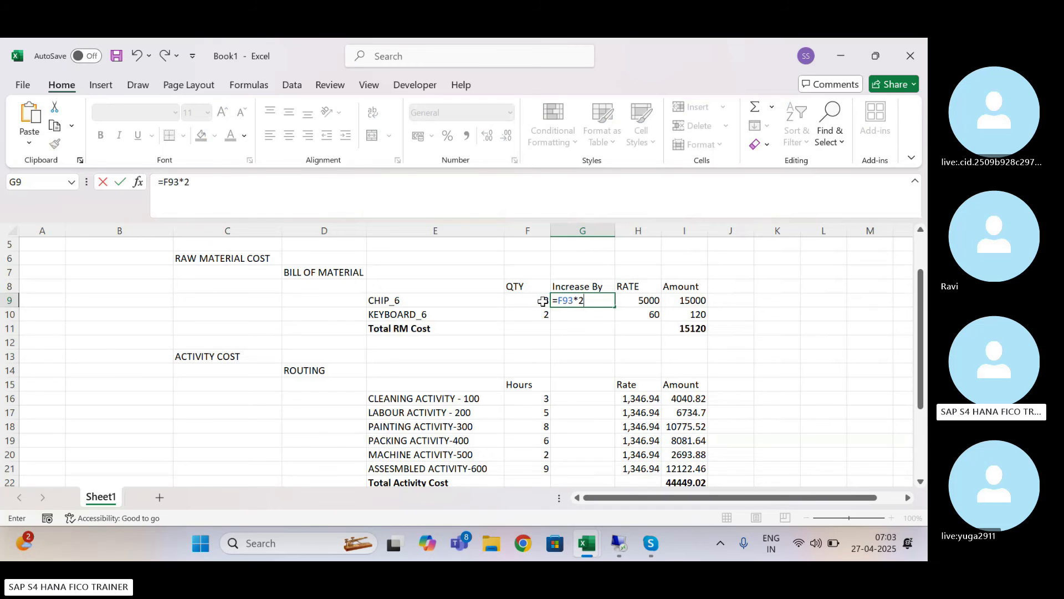
{"action": "key", "text": "Return"}
{"action": "key", "text": "Up"}
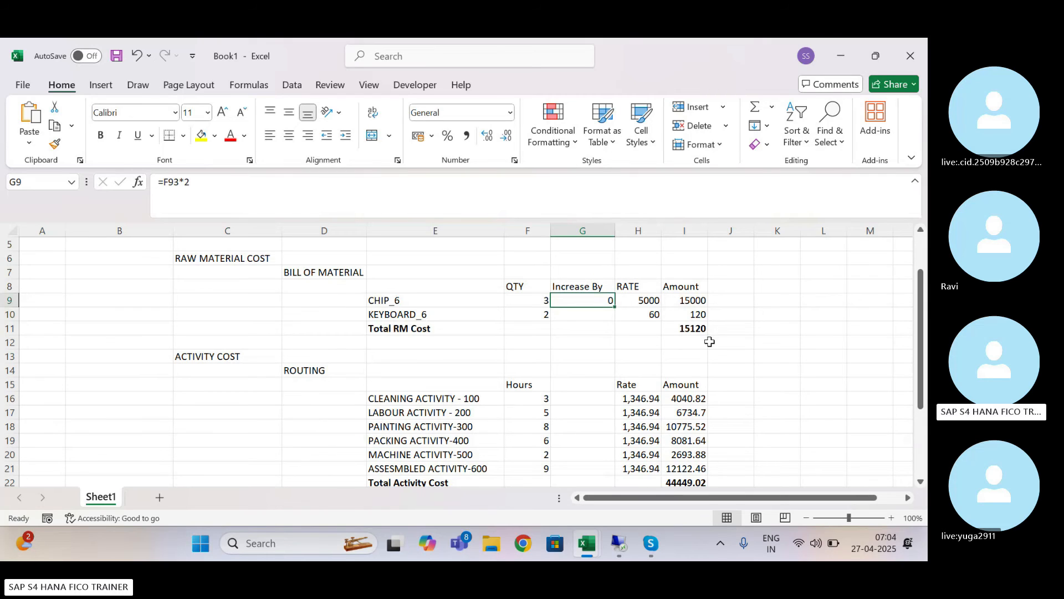
{"action": "key", "text": "Delete"}
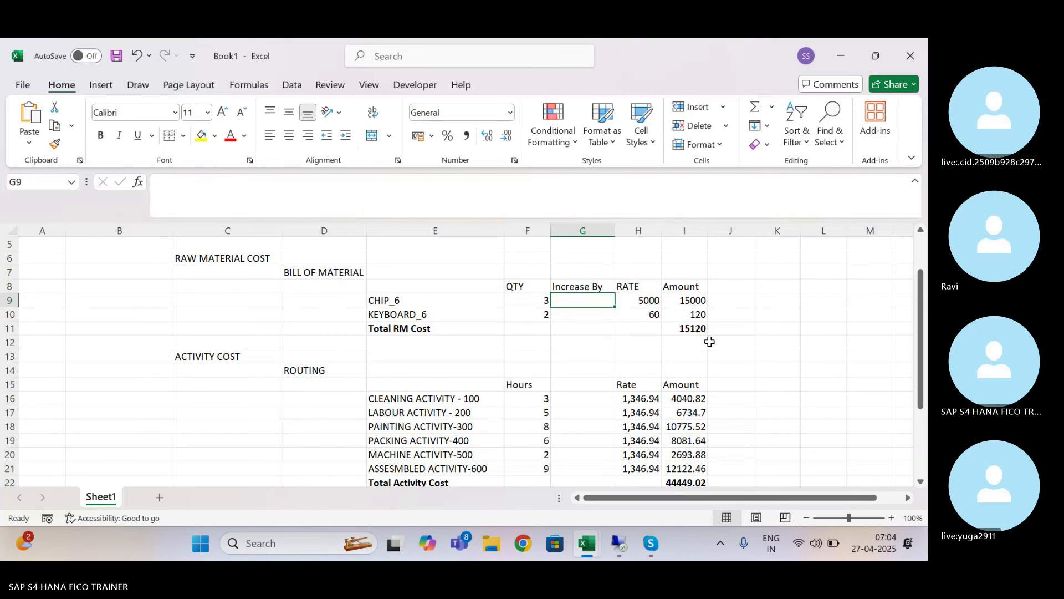
Step: Try placing the multiplier 2 in G6 above the new column, and remove it again
{"action": "key", "text": "Up"}
{"action": "key", "text": "Up"}
{"action": "key", "text": "Up"}
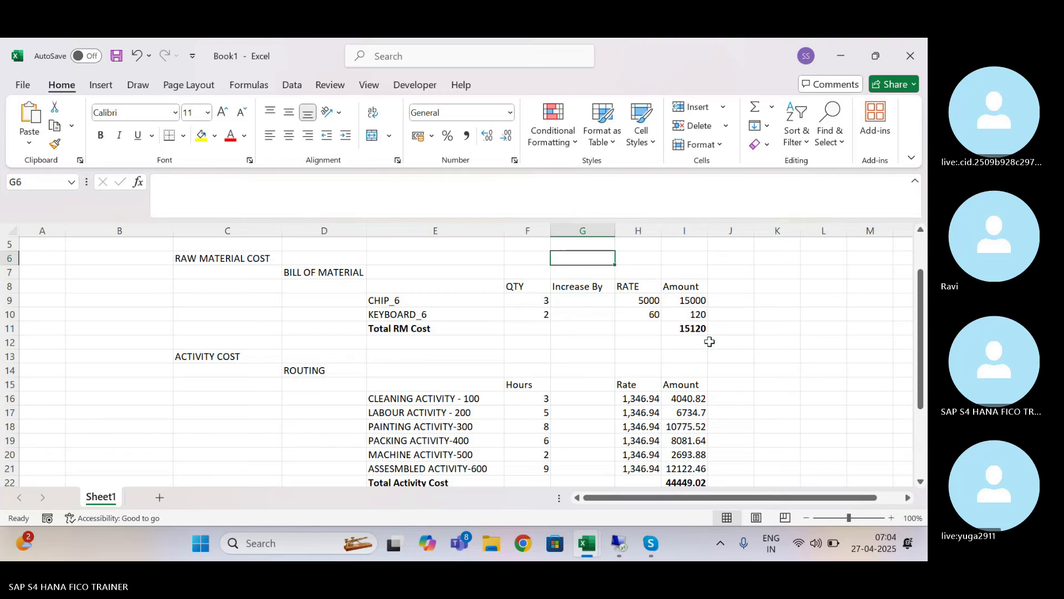
{"action": "type", "text": "2"}
{"action": "key", "text": "Return"}
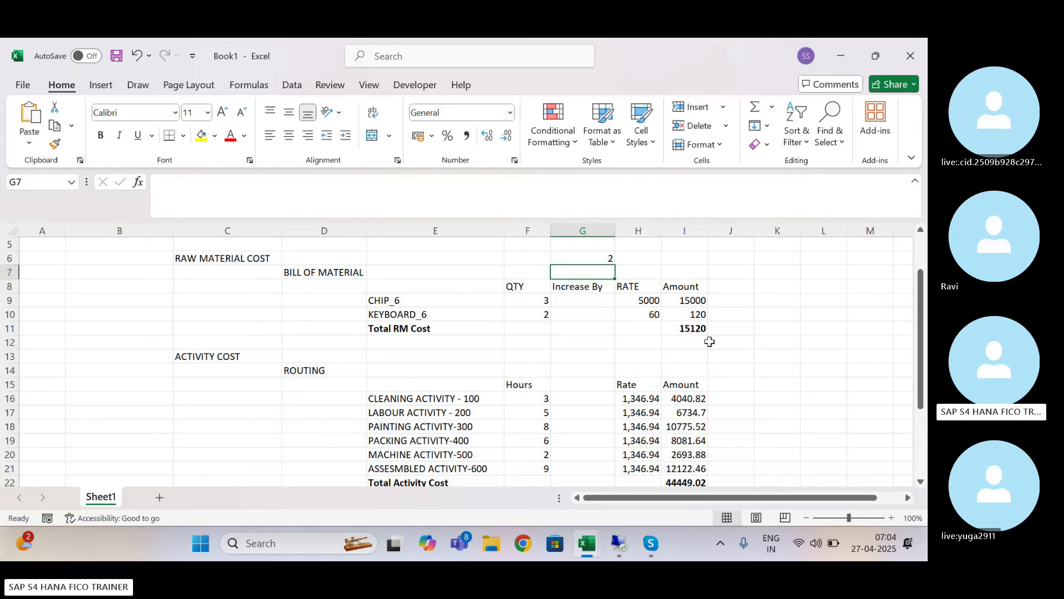
{"action": "left_click", "coordinate": [596, 262]}
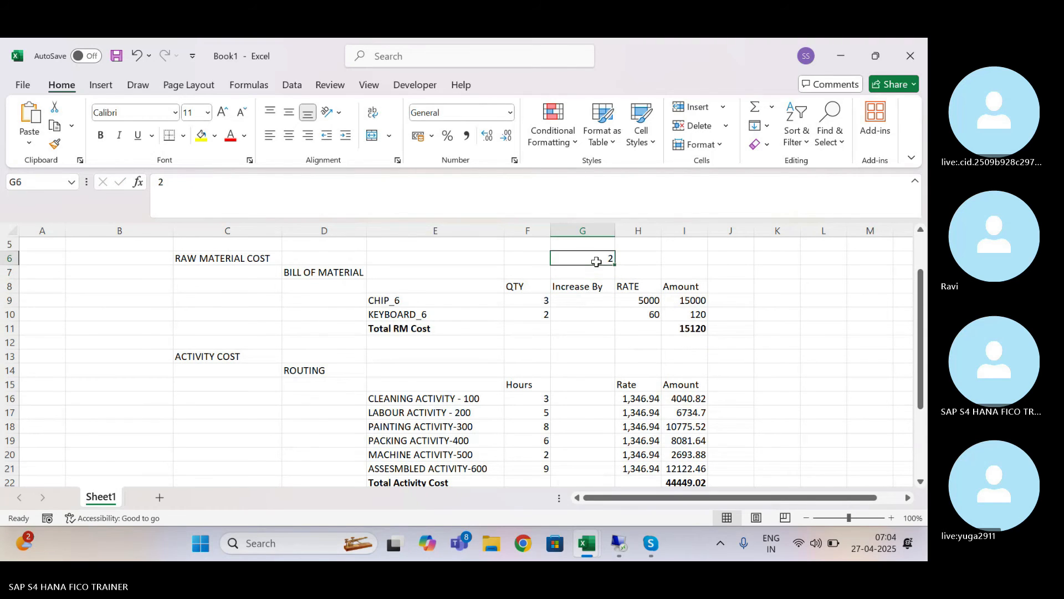
{"action": "key", "text": "Delete"}
Step: Enter the final product quantity 2 in D3 beside LAPTOP_6
{"action": "key", "text": "Left"}
{"action": "key", "text": "Left"}
{"action": "key", "text": "Left"}
{"action": "key", "text": "Up"}
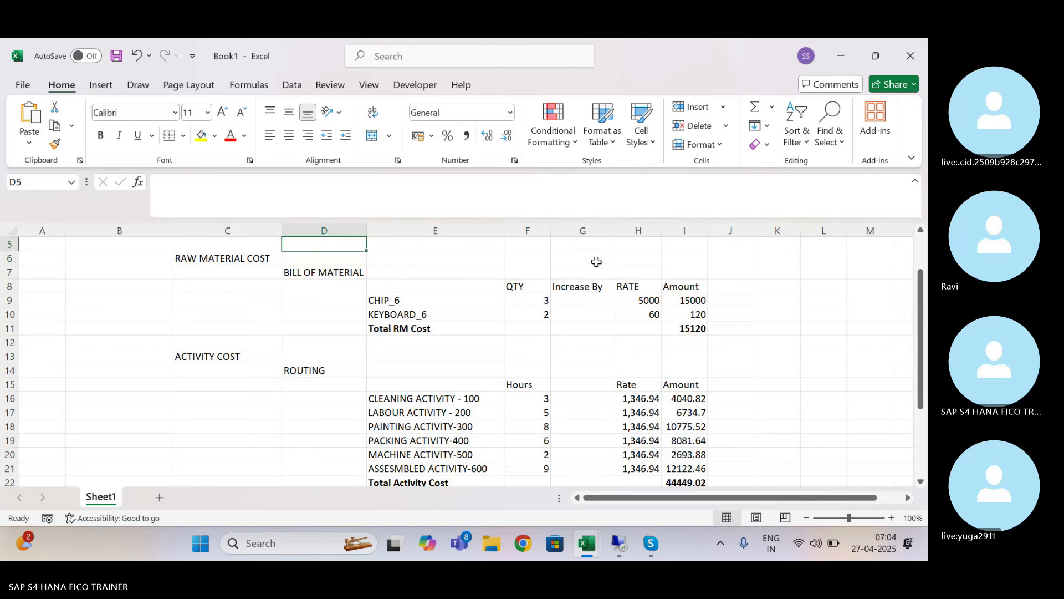
{"action": "key", "text": "Up"}
{"action": "key", "text": "Up"}
{"action": "key", "text": "Up"}
{"action": "key", "text": "Up"}
{"action": "left_click", "coordinate": [335, 273]}
{"action": "type", "text": "2"}
{"action": "key", "text": "Tab"}
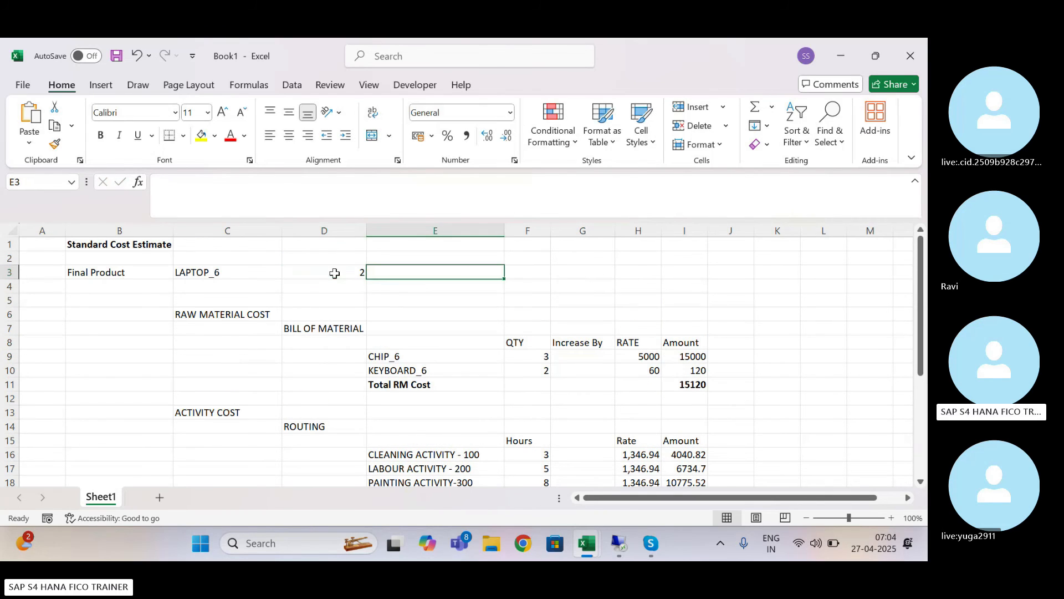
Step: Calculate the increased CHIP_6 quantity in G9 with the formula =F9*D3
{"action": "left_click", "coordinate": [578, 355]}
{"action": "type", "text": "="}
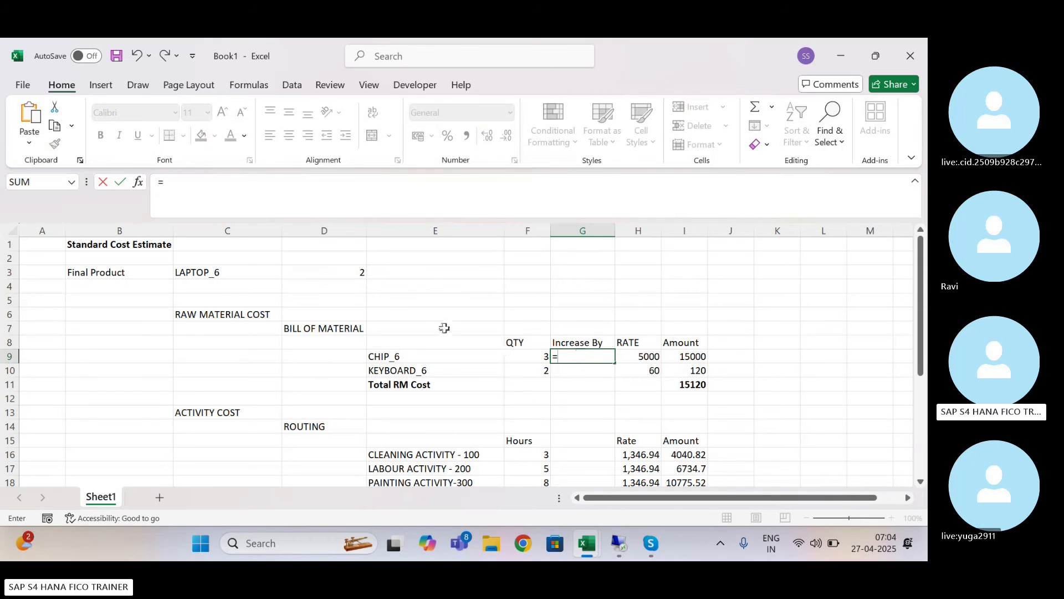
{"action": "left_click", "coordinate": [537, 358]}
{"action": "type", "text": "*"}
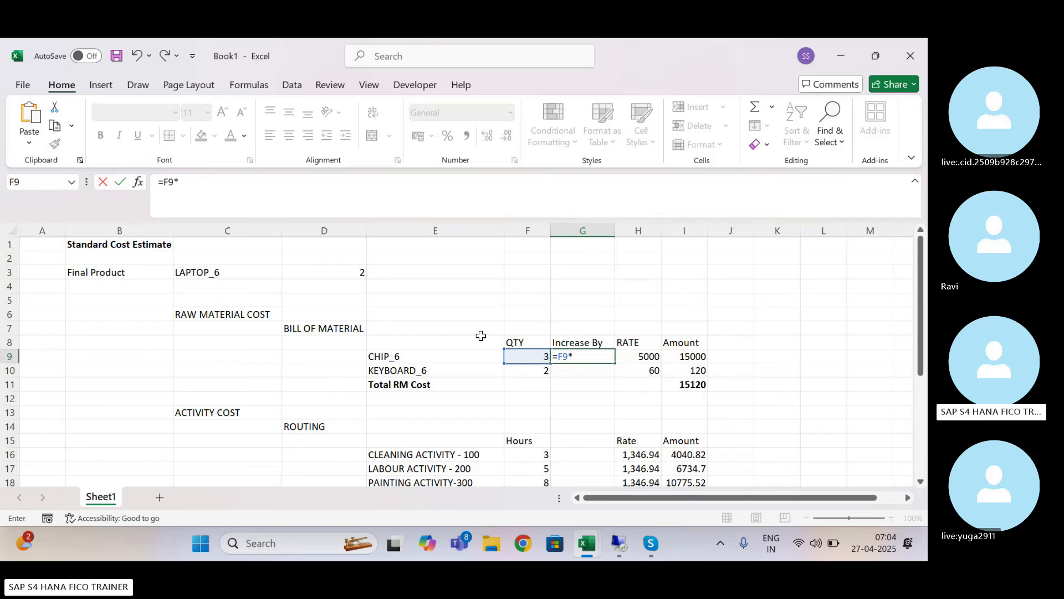
{"action": "left_click", "coordinate": [354, 276]}
{"action": "key", "text": "Return"}
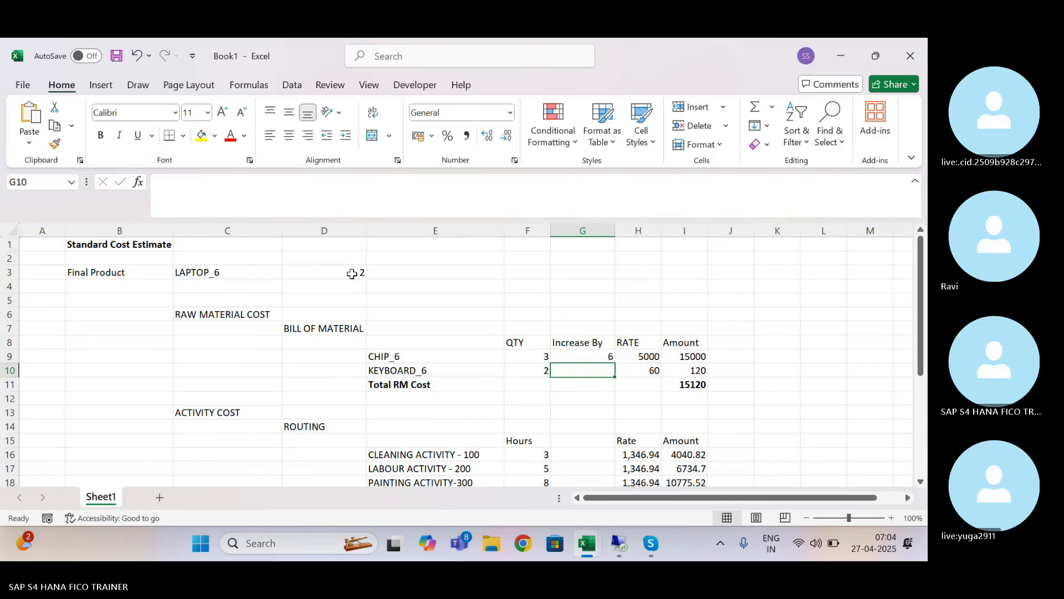
Step: Calculate the increased KEYBOARD_6 quantity in G10 with the formula =D3*F10
{"action": "key", "text": "ctrl+d"}
{"action": "key", "text": "Delete"}
{"action": "type", "text": "="}
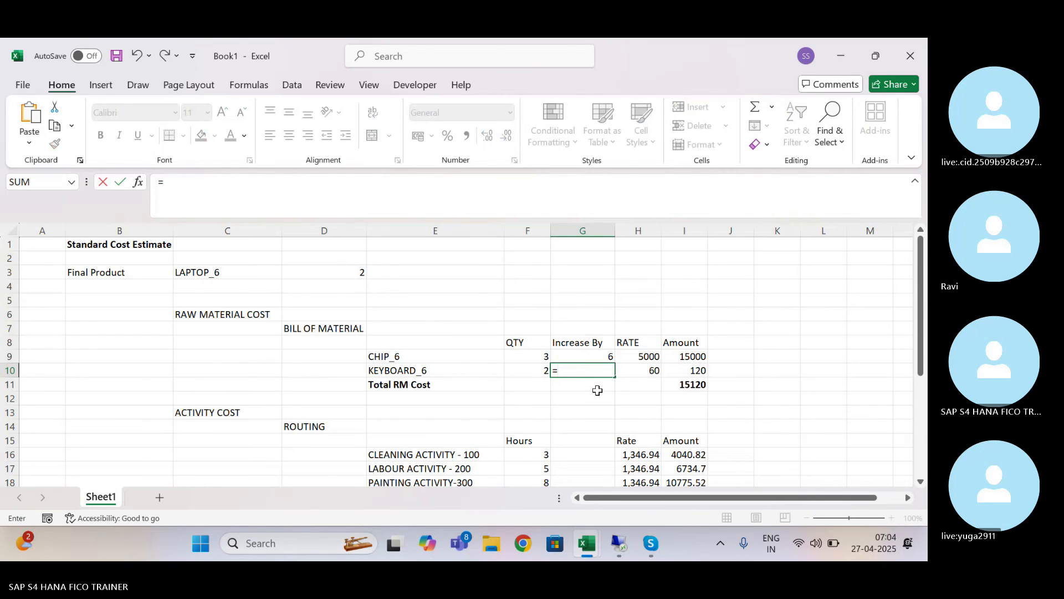
{"action": "left_click", "coordinate": [360, 271]}
{"action": "type", "text": "*"}
{"action": "left_click", "coordinate": [533, 368]}
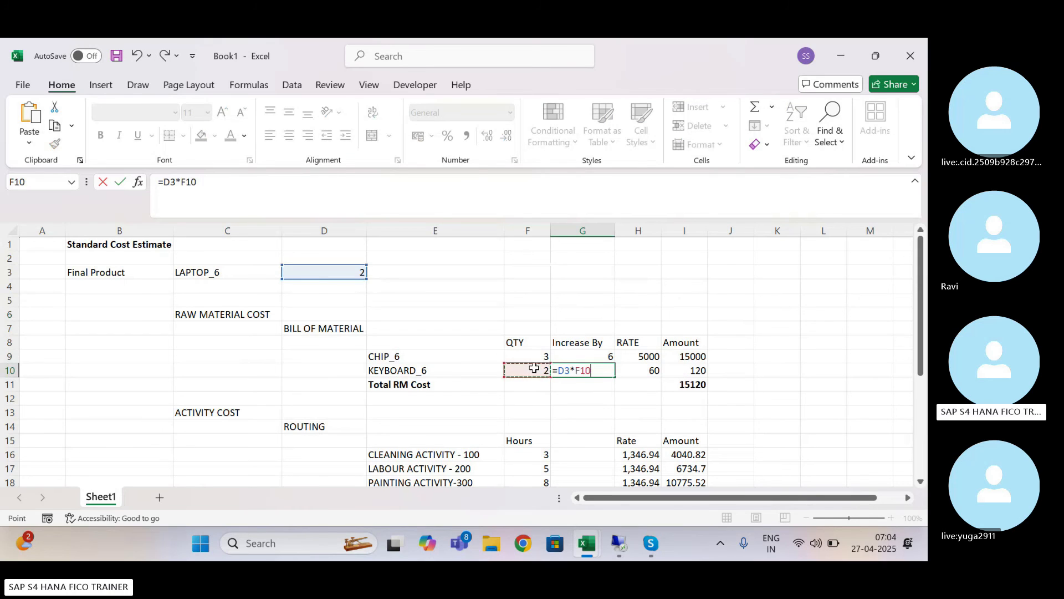
{"action": "key", "text": "Return"}
Step: Clear the amount formulas of CHIP_6 and KEYBOARD_6 in I9:I10
{"action": "key", "text": "Right"}
{"action": "key", "text": "Right"}
{"action": "key", "text": "Up"}
{"action": "key", "text": "Up"}
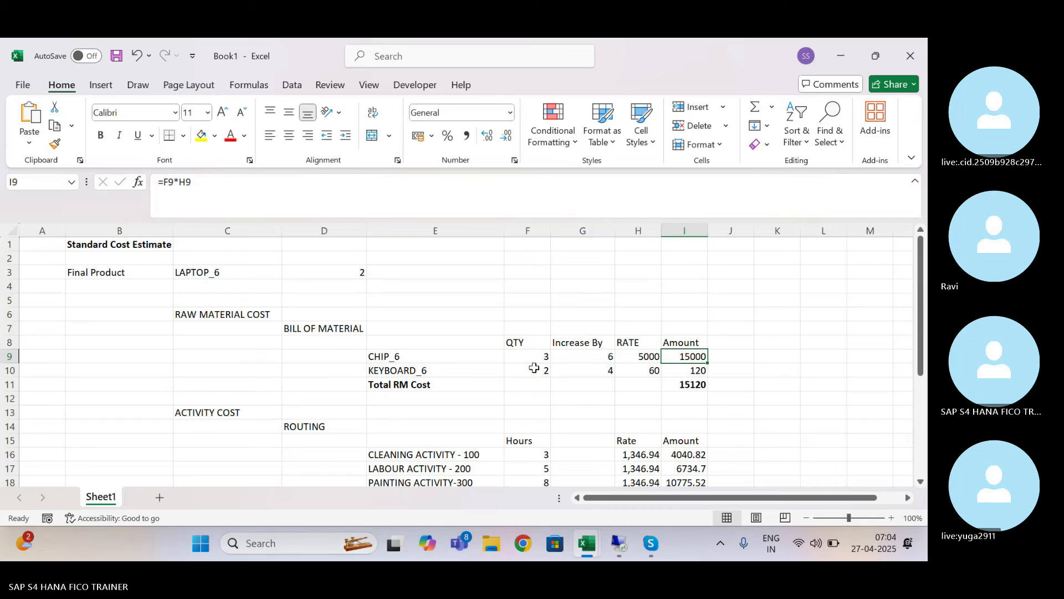
{"action": "key", "text": "shift+Down"}
{"action": "key", "text": "Delete"}
{"action": "key", "text": "Up"}
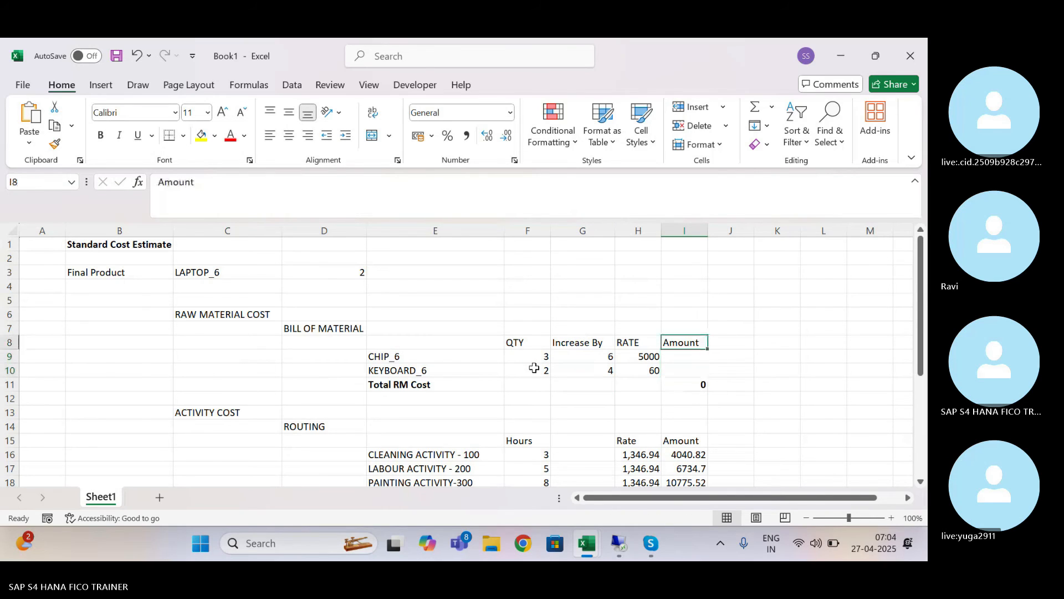
Step: Calculate the CHIP_6 amount in I9 with =G9*H9 and copy the formula down to KEYBOARD_6 in I10
{"action": "key", "text": "Down"}
{"action": "type", "text": "="}
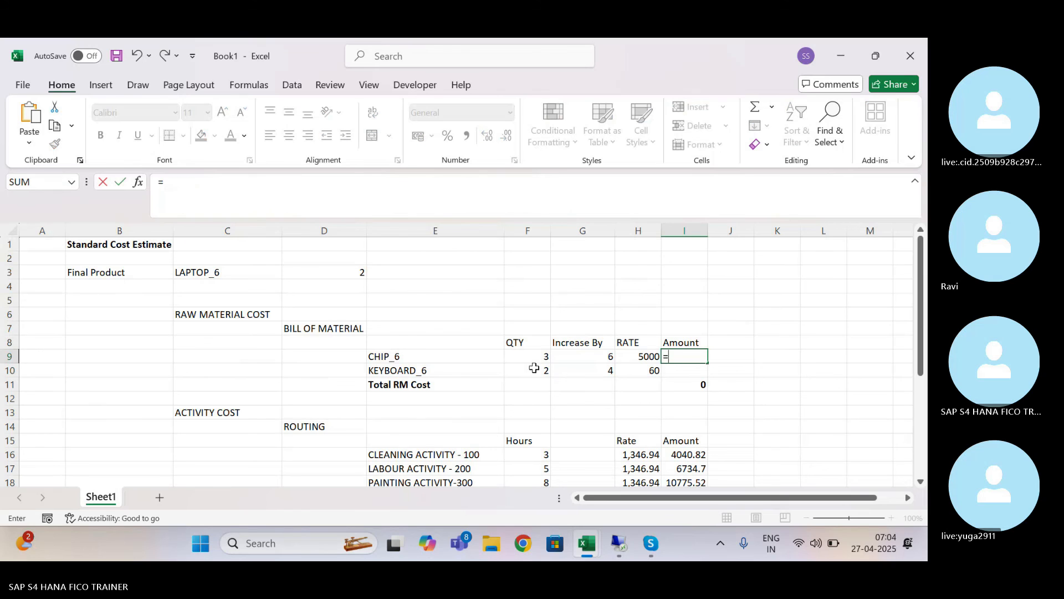
{"action": "left_click", "coordinate": [608, 360]}
{"action": "type", "text": "*"}
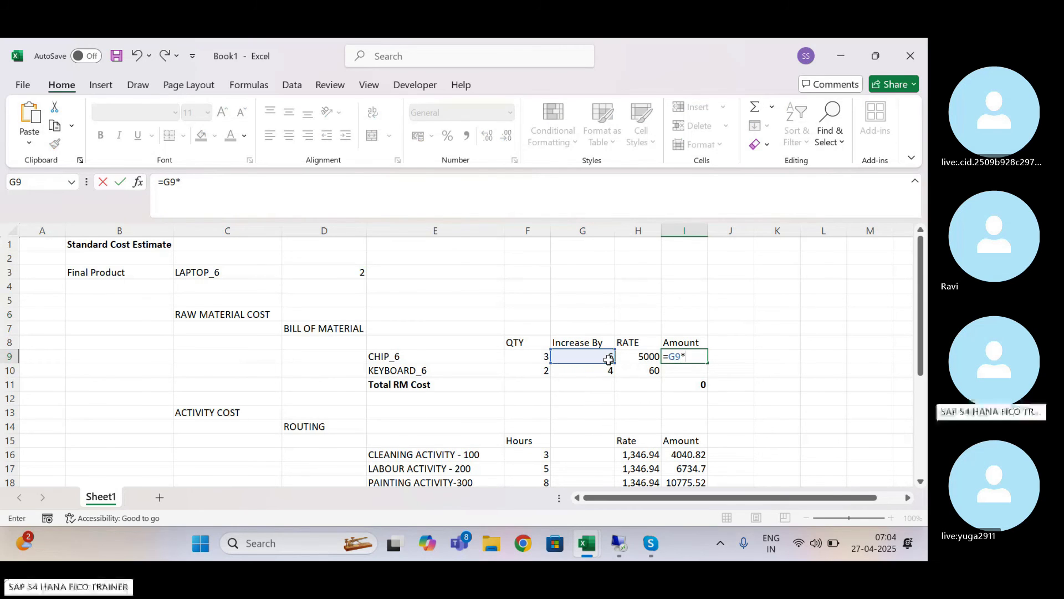
{"action": "left_click", "coordinate": [640, 358]}
{"action": "key", "text": "Return"}
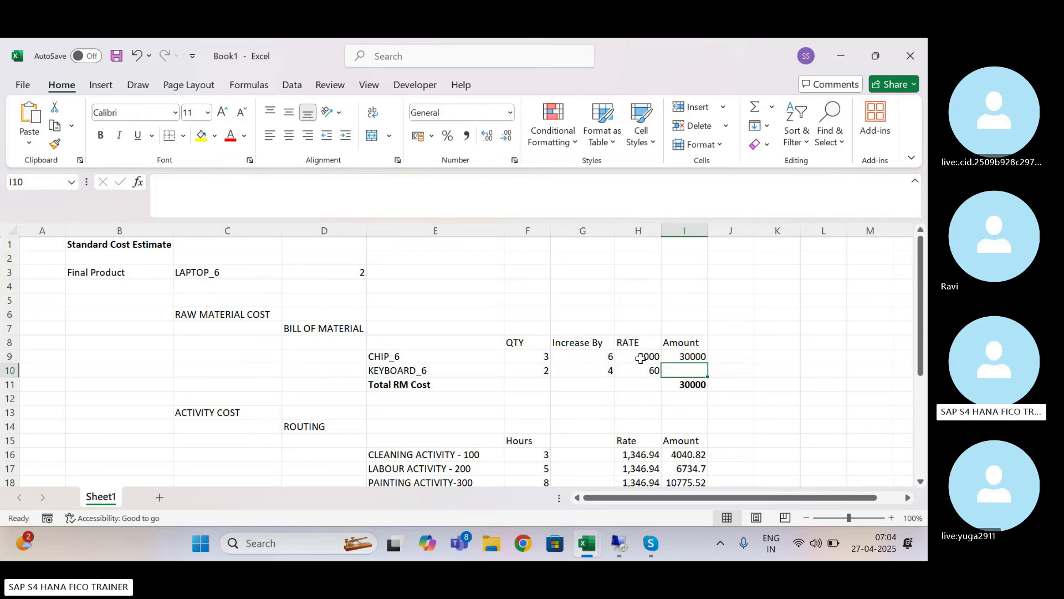
{"action": "key", "text": "ctrl+d"}
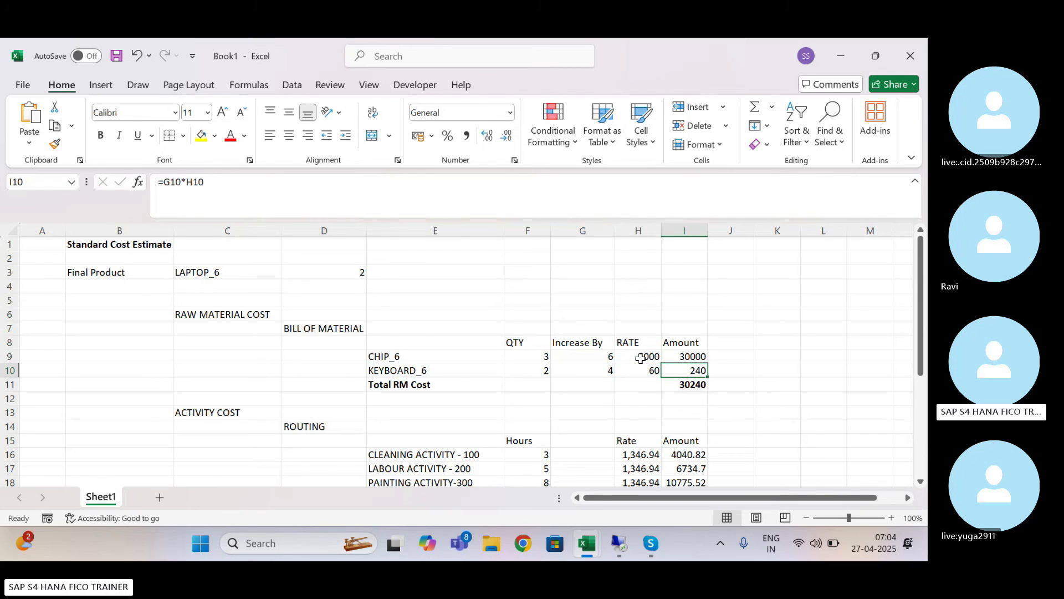
Step: Change the column header in G8 to Total QTY
{"action": "left_click", "coordinate": [575, 339]}
{"action": "left_click_drag", "start_coordinate": [211, 182], "coordinate": [112, 182]}
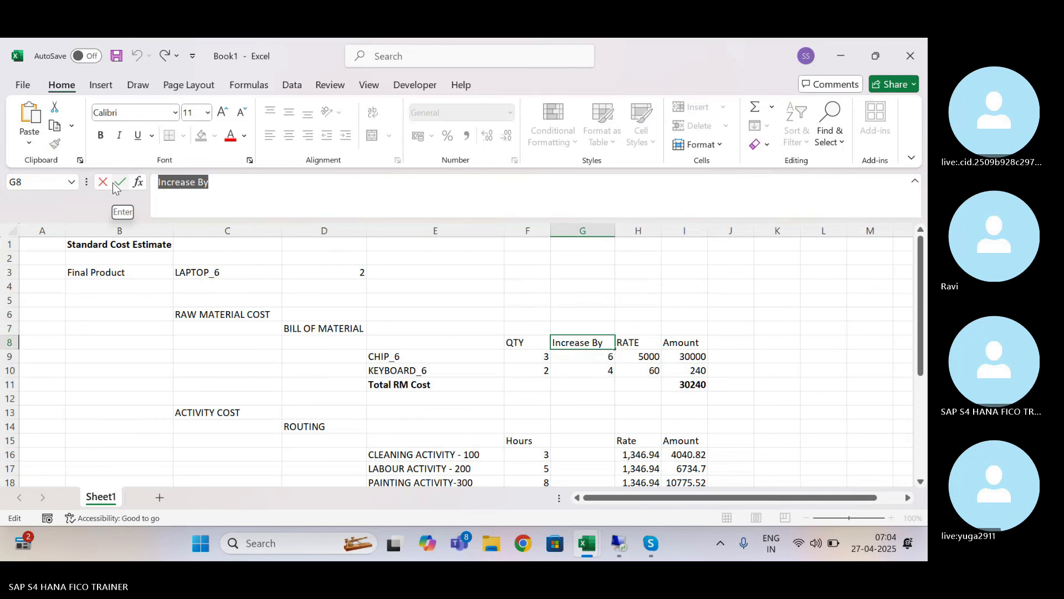
{"action": "type", "text": "In"}
{"action": "key", "text": "BackSpace"}
{"action": "key", "text": "BackSpace"}
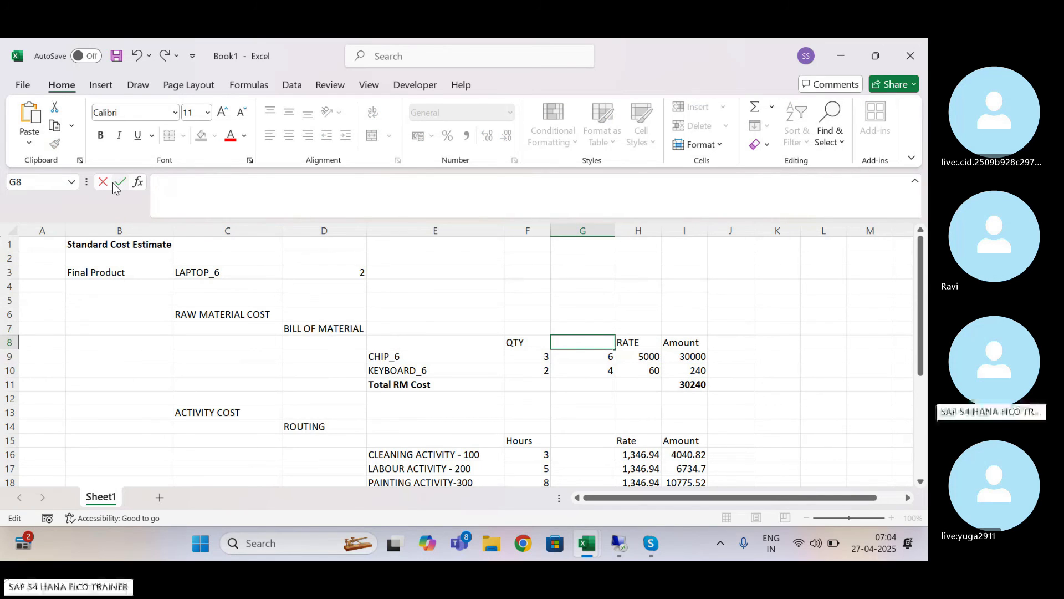
{"action": "type", "text": "Total "}
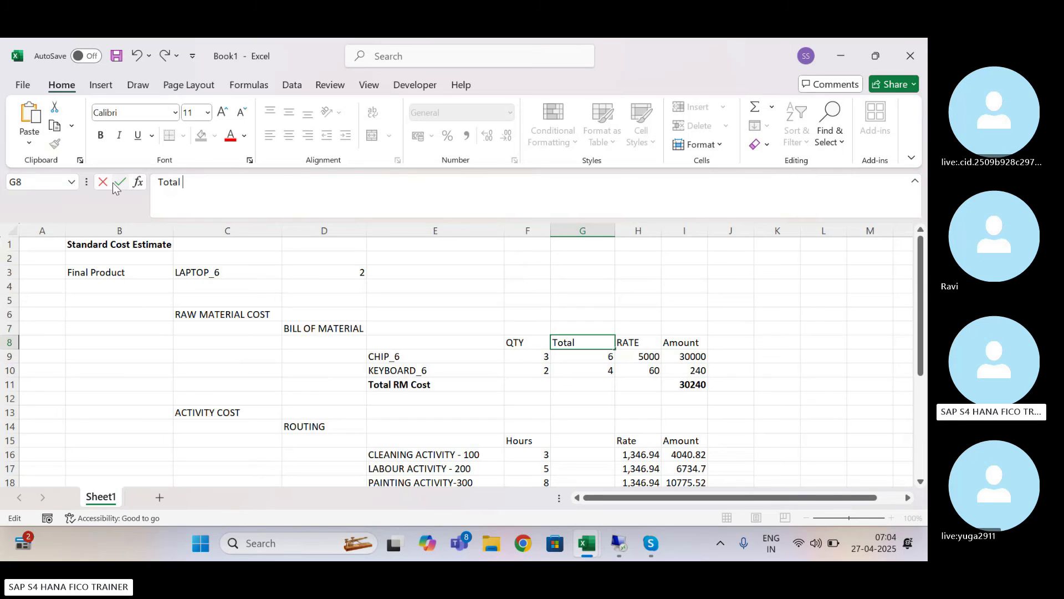
{"action": "type", "text": "QTY"}
{"action": "key", "text": "Return"}
Step: Add the header Total Hours in G15 of the routing table and select the cell below it
{"action": "key", "text": "Right"}
{"action": "key", "text": "Right"}
{"action": "key", "text": "Left"}
{"action": "key", "text": "Left"}
{"action": "key", "text": "Down"}
{"action": "key", "text": "Down"}
{"action": "key", "text": "Down"}
{"action": "key", "text": "Down"}
{"action": "key", "text": "Down"}
{"action": "key", "text": "Down"}
{"action": "key", "text": "Down"}
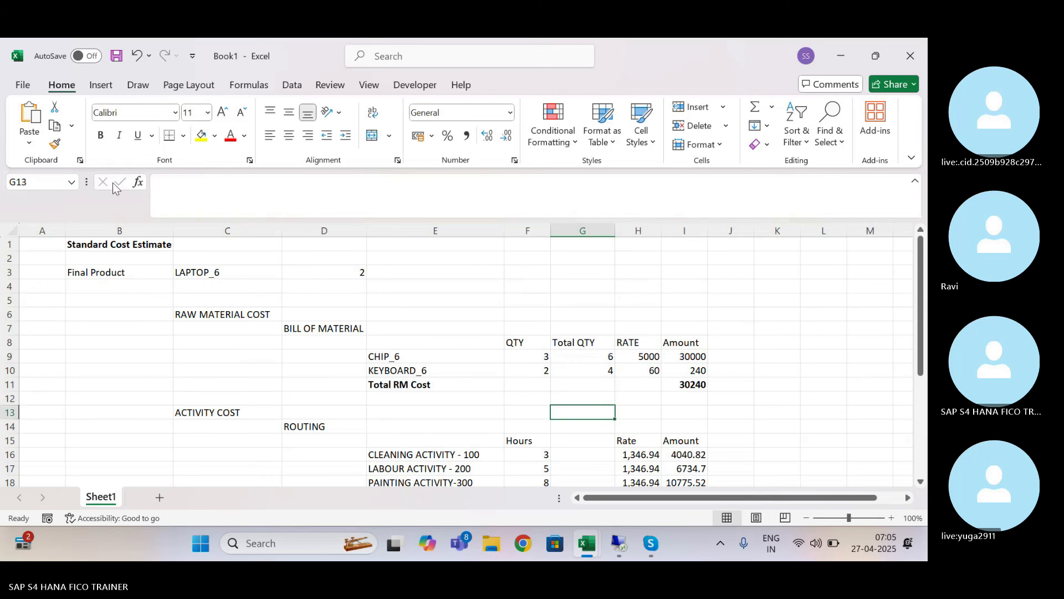
{"action": "scroll", "coordinate": [113, 183], "scroll_direction": "down", "scroll_amount": 1}
{"action": "key", "text": "Down"}
{"action": "key", "text": "Up"}
{"action": "key", "text": "Up"}
{"action": "type", "text": "T"}
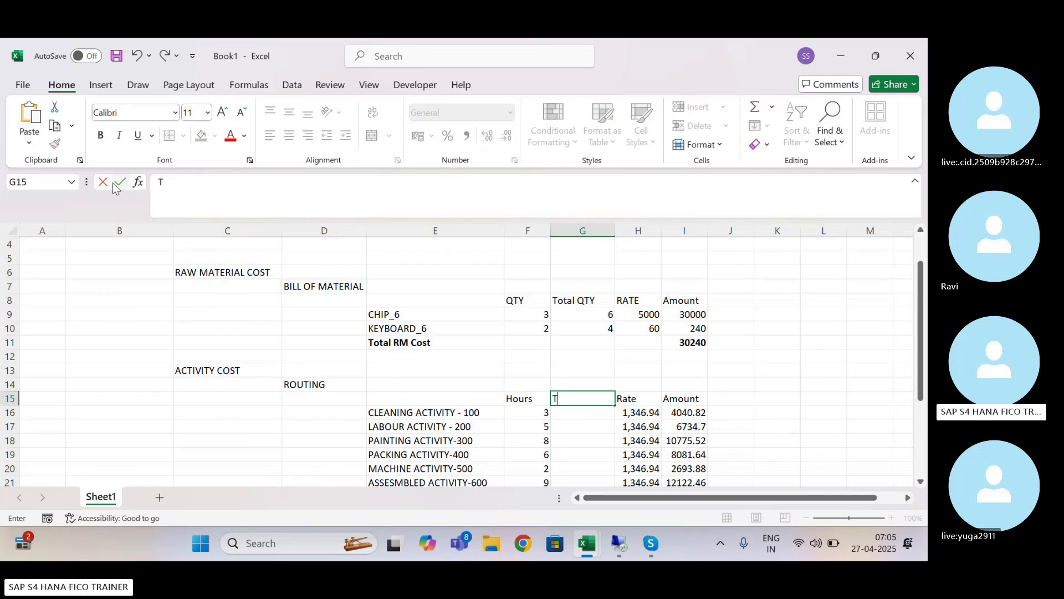
{"action": "type", "text": "otal Hours"}
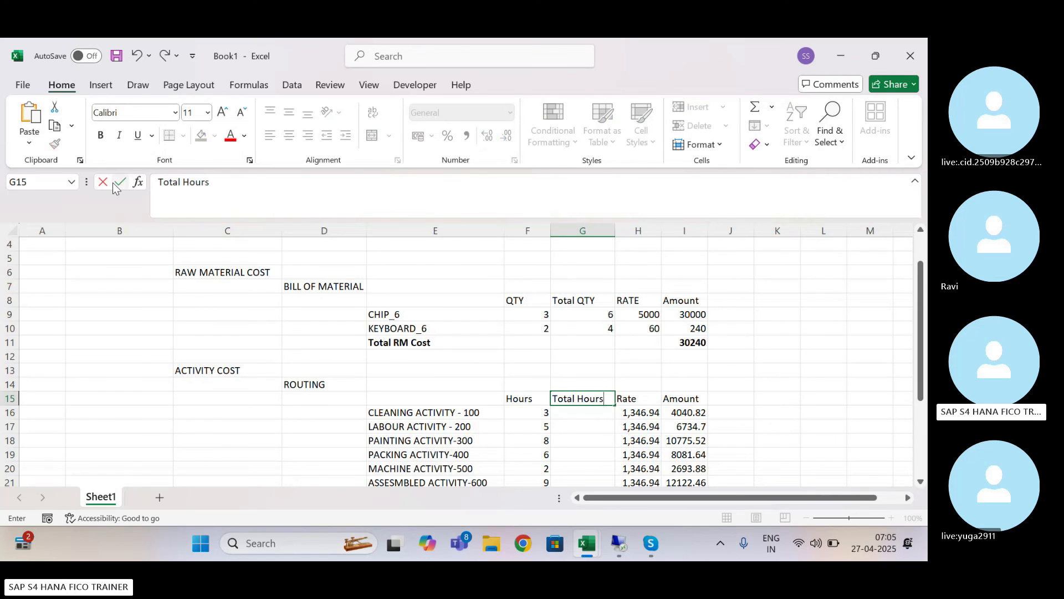
{"action": "key", "text": "Return"}
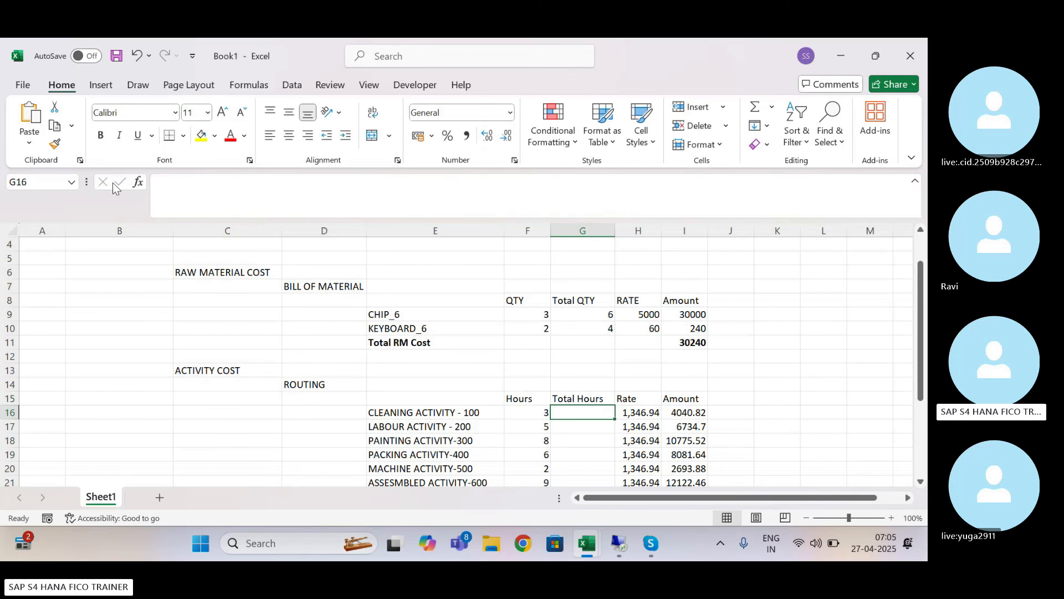
{"action": "key", "text": "Up"}
{"action": "key", "text": "Down"}
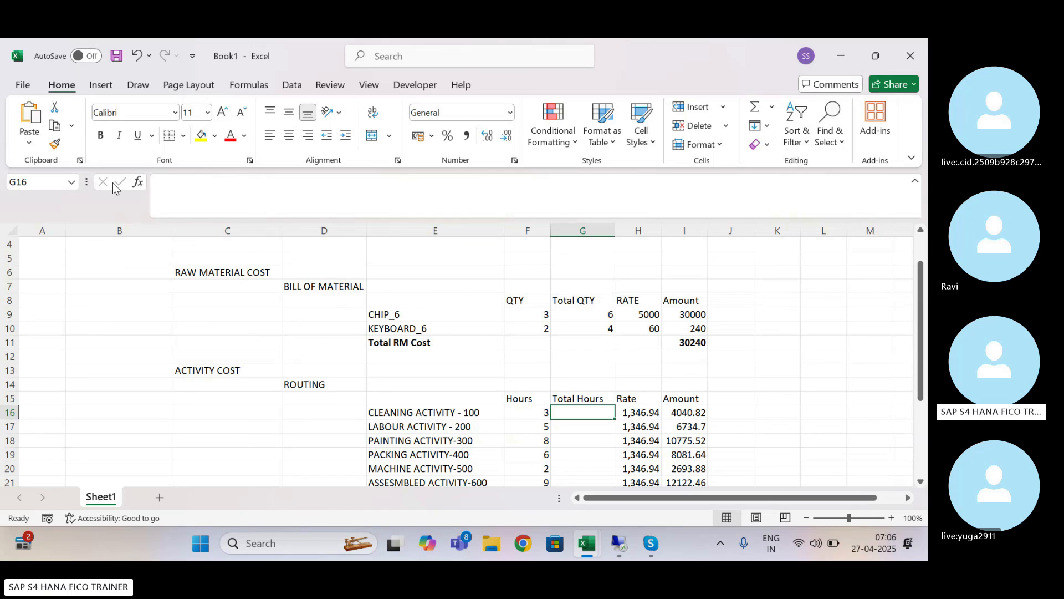
{"action": "key", "text": "Right"}
{"action": "key", "text": "Left"}
{"action": "type", "text": "="}
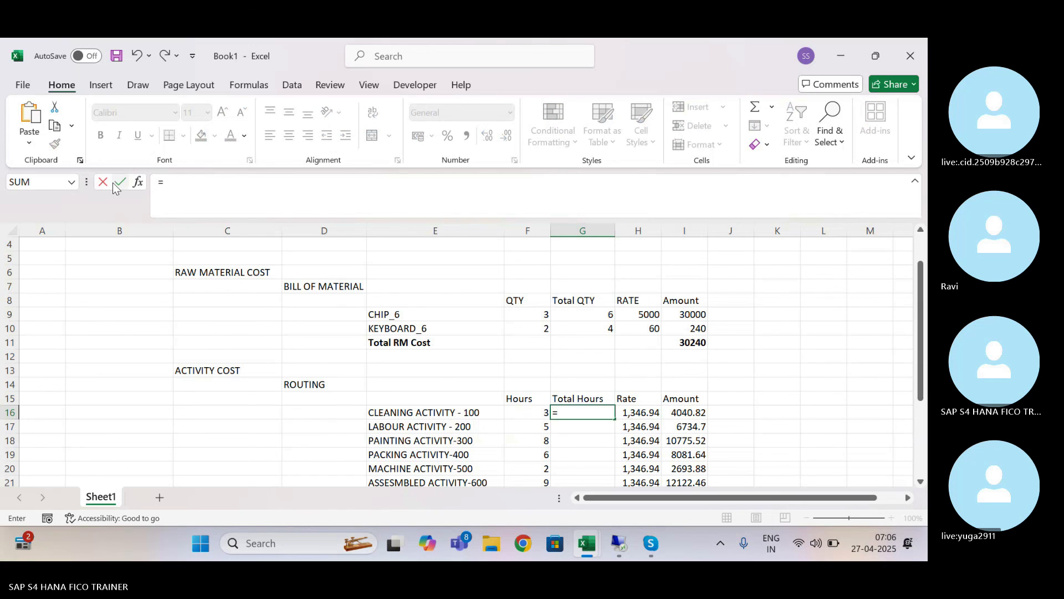
{"action": "key", "text": "Left"}
{"action": "type", "text": "*"}
{"action": "left_click", "coordinate": [306, 240]}
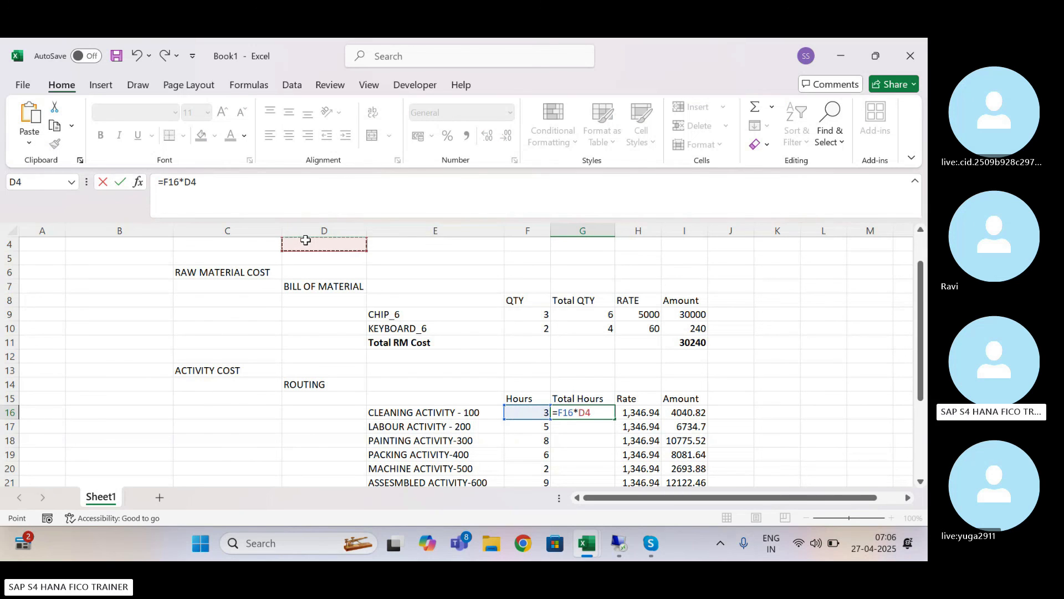
{"action": "key", "text": "Up"}
{"action": "key", "text": "Up"}
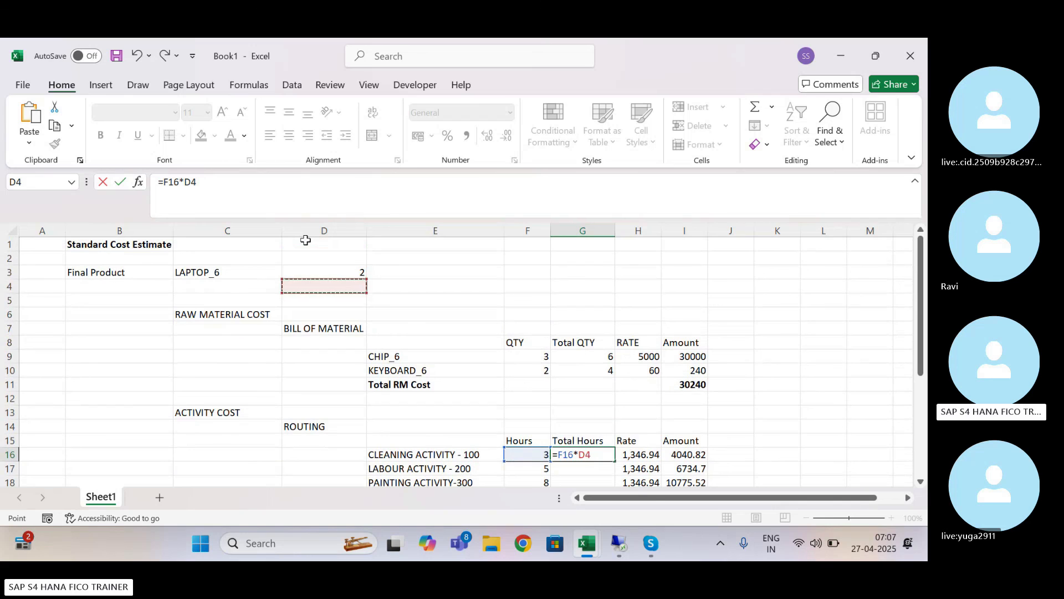
{"action": "key", "text": "Escape"}
Step: Set the total hours of CLEANING ACTIVITY - 100 in G16 to its base hours with =F16
{"action": "type", "text": "="}
{"action": "key", "text": "Left"}
{"action": "key", "text": "Return"}
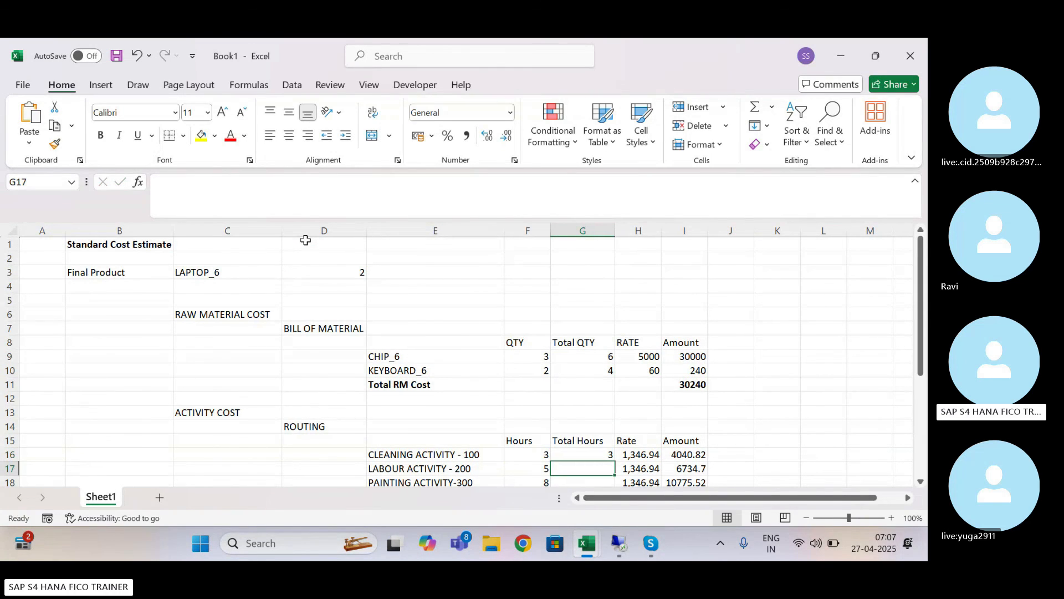
{"action": "type", "text": "="}
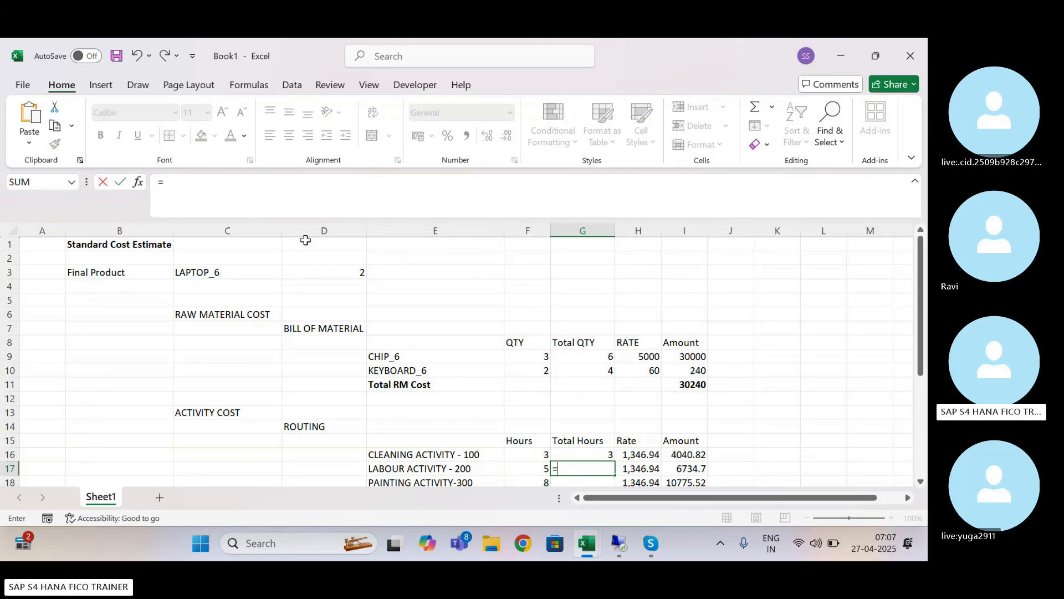
{"action": "left_click", "coordinate": [354, 272]}
{"action": "left_click_drag", "start_coordinate": [184, 182], "coordinate": [165, 186]}
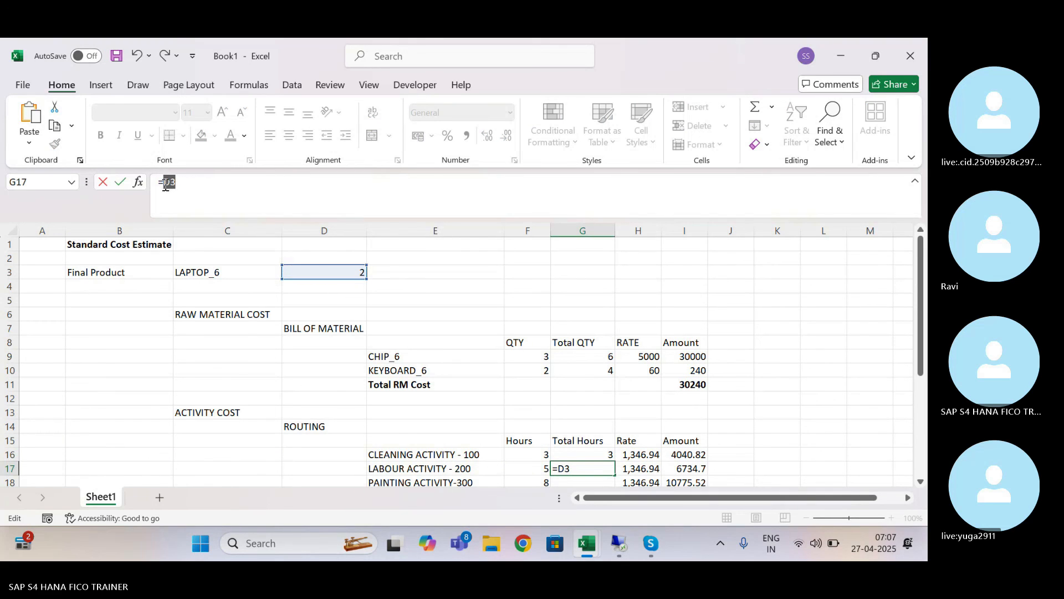
{"action": "type", "text": "$"}
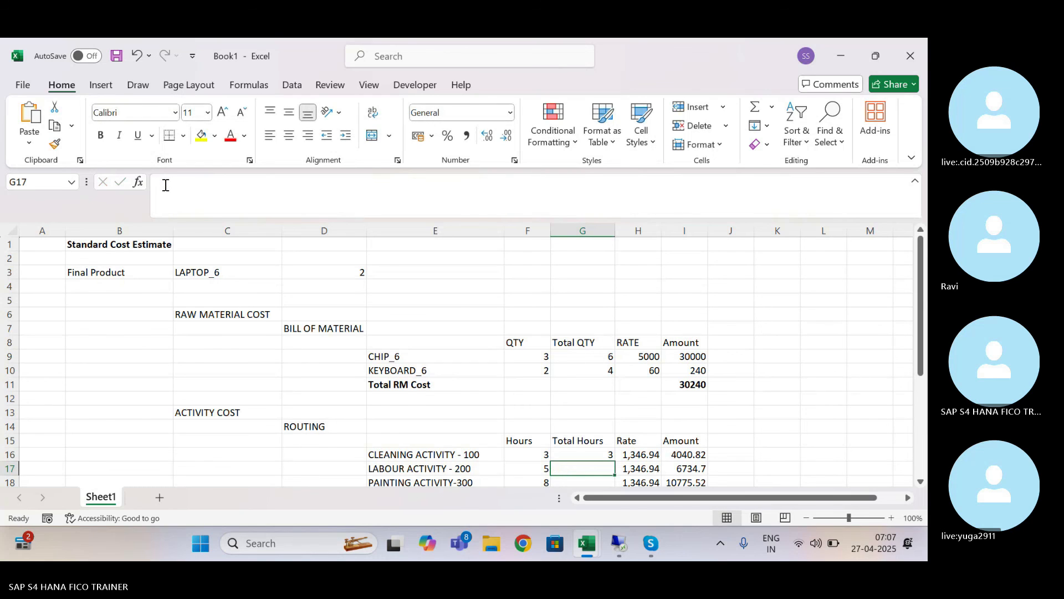
{"action": "key", "text": "BackSpace"}
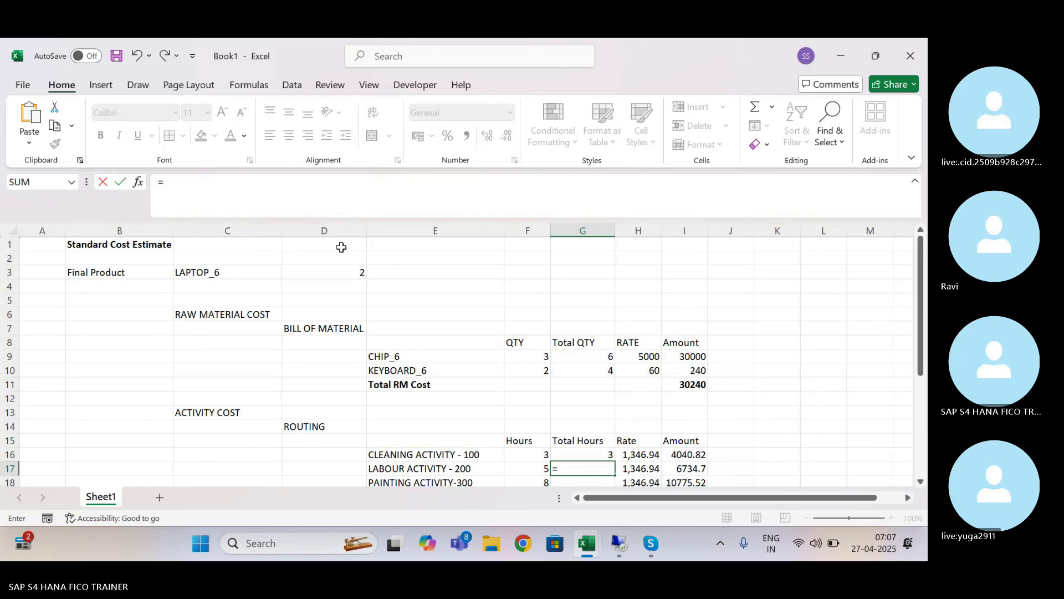
Step: Calculate the total hours of LABOUR ACTIVITY - 200 in G17 with the absolute-reference formula =$D$3*F17
{"action": "left_click", "coordinate": [353, 270]}
{"action": "left_click_drag", "start_coordinate": [176, 182], "coordinate": [164, 184]}
{"action": "key", "text": "F4"}
{"action": "left_click", "coordinate": [194, 182]}
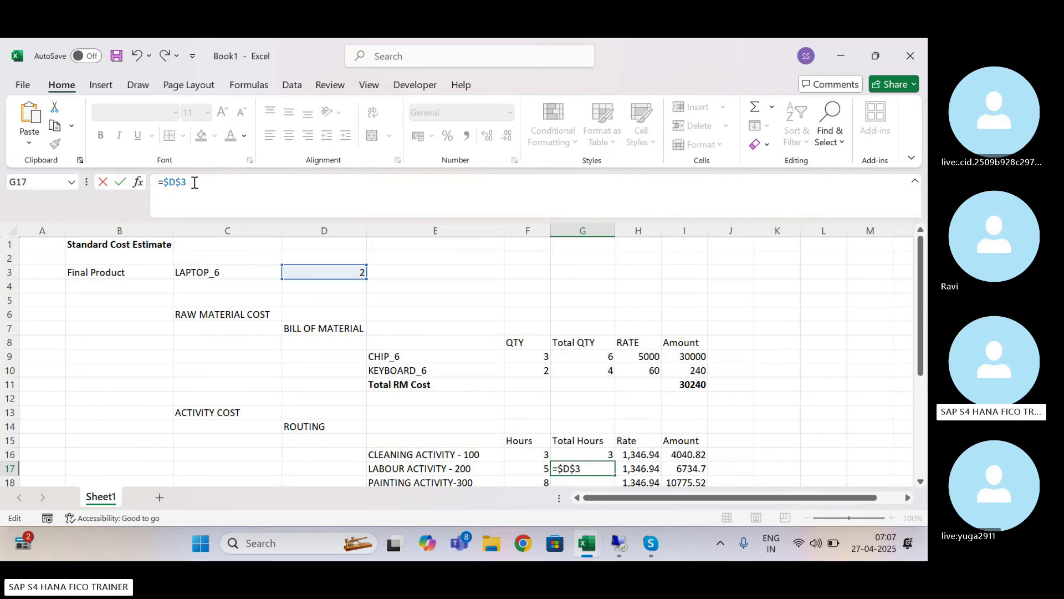
{"action": "type", "text": "*"}
{"action": "left_click", "coordinate": [546, 468]}
{"action": "key", "text": "Return"}
{"action": "key", "text": "Up"}
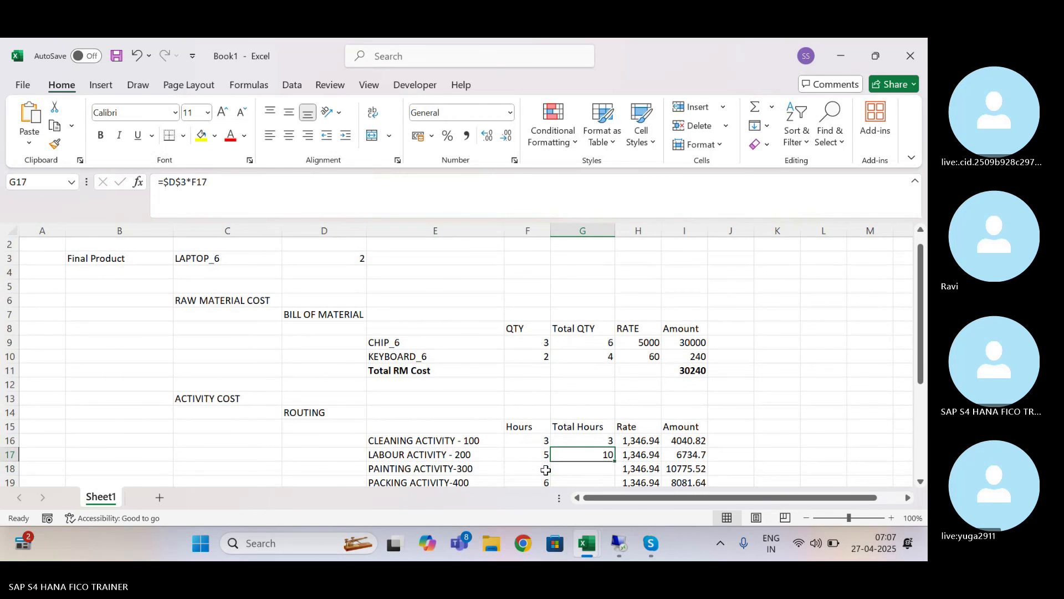
Step: Fill the total hours formula from G17 down to ASSESMBLED ACTIVITY-600 in G21
{"action": "key", "text": "shift+Down"}
{"action": "key", "text": "shift+Down"}
{"action": "key", "text": "shift+Down"}
{"action": "key", "text": "shift+Down"}
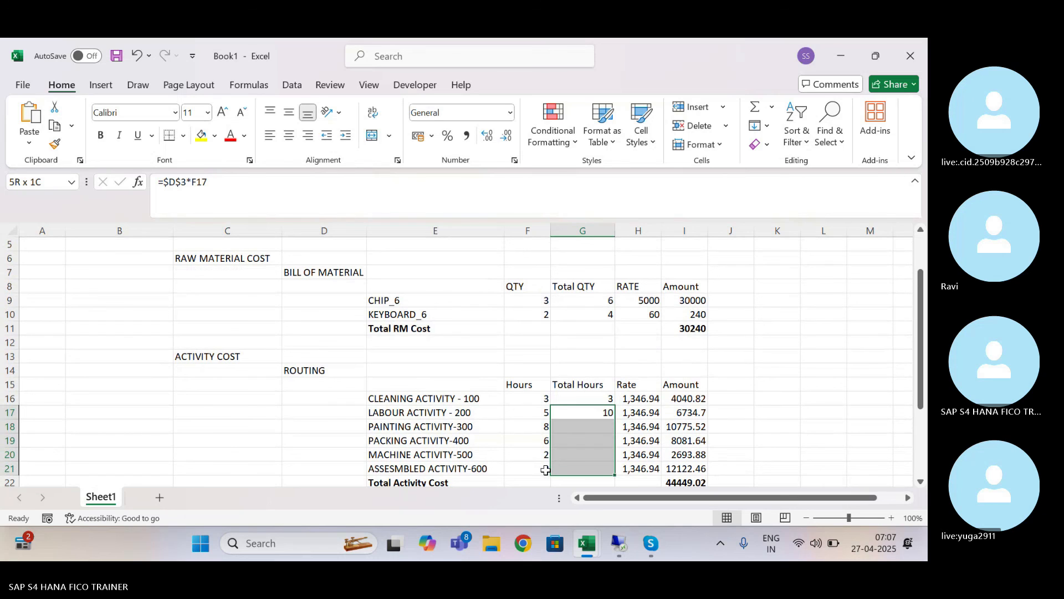
{"action": "key", "text": "ctrl+d"}
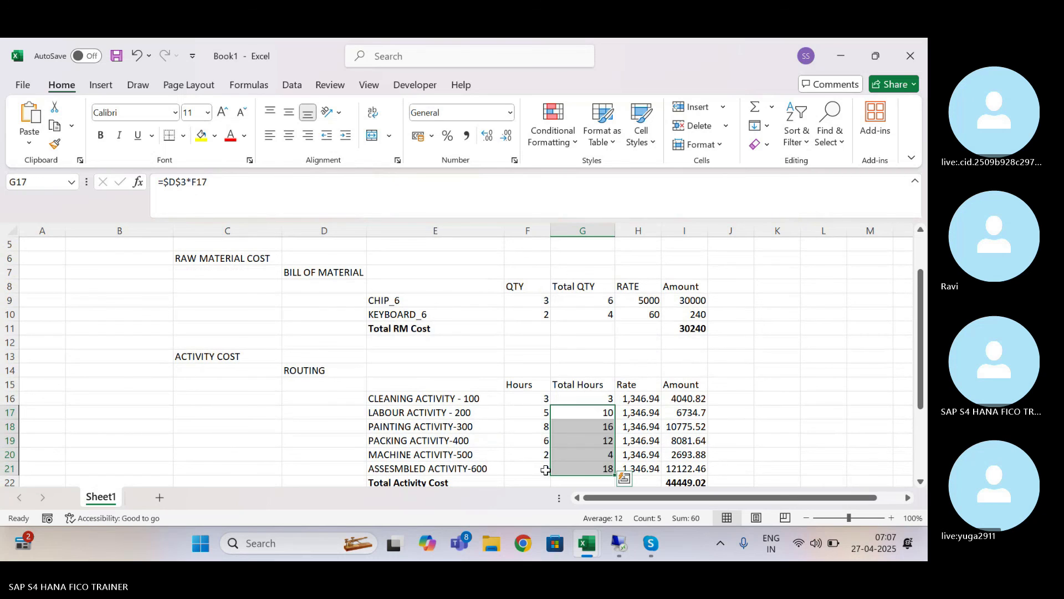
Step: Clear the amount formulas of all six routing activities in I16:I21
{"action": "left_click", "coordinate": [696, 399]}
{"action": "left_click_drag", "start_coordinate": [697, 399], "coordinate": [691, 465]}
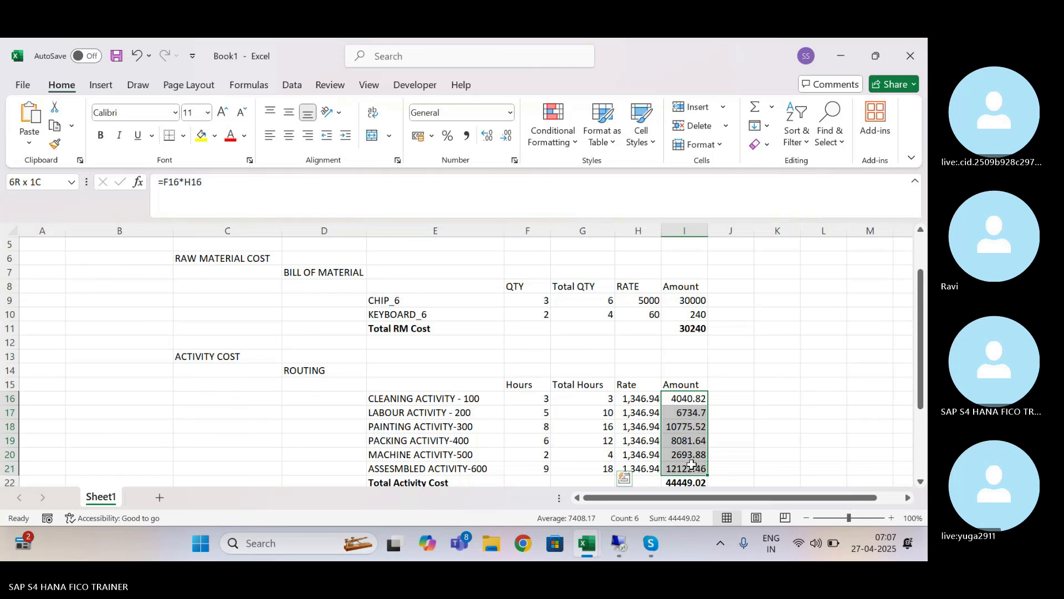
{"action": "left_click", "coordinate": [692, 464]}
{"action": "left_click", "coordinate": [687, 399]}
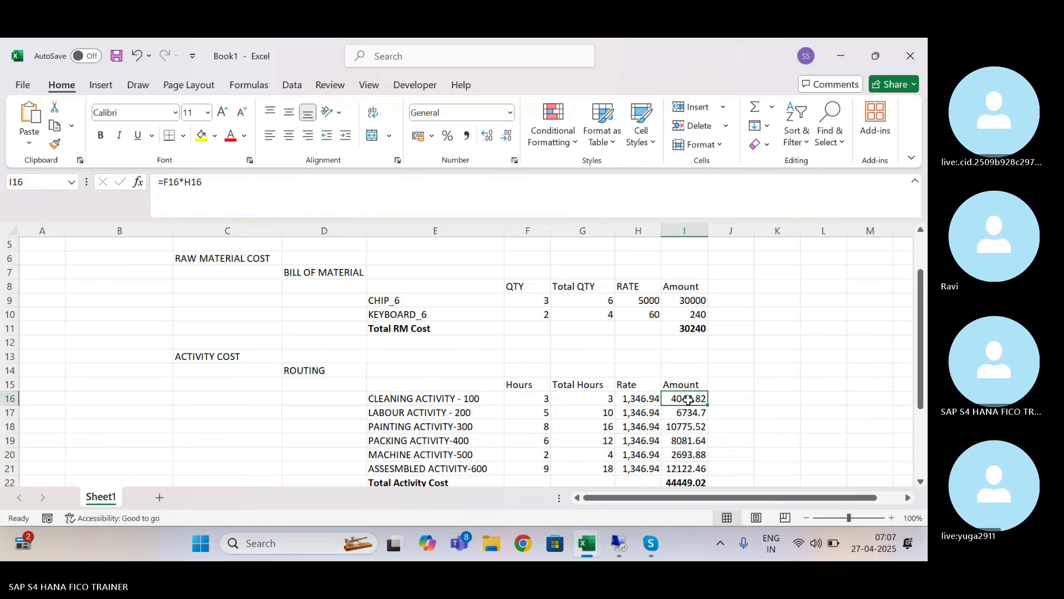
{"action": "left_click", "coordinate": [743, 397]}
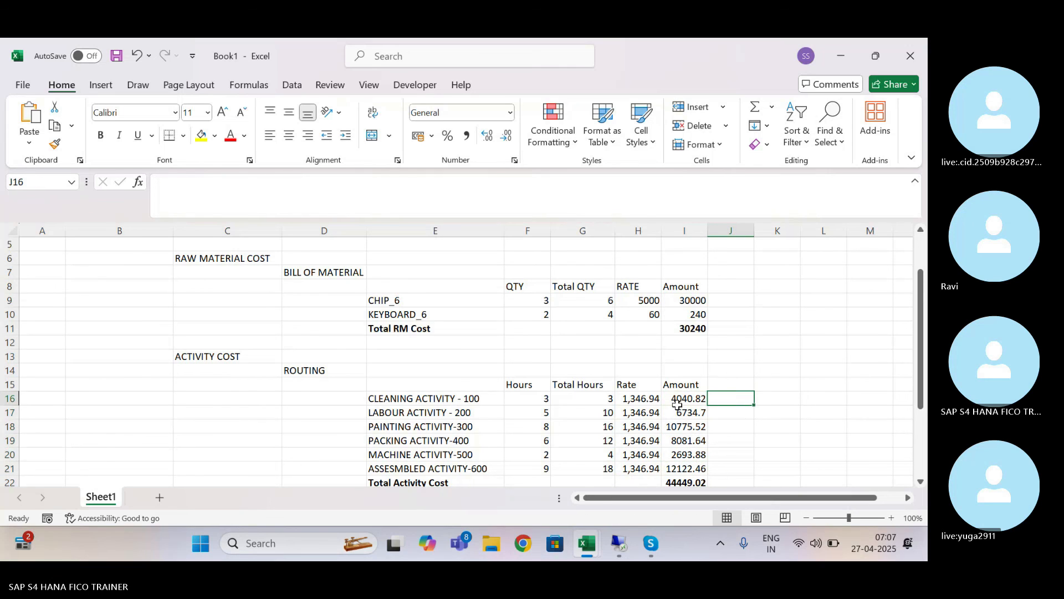
{"action": "left_click_drag", "start_coordinate": [687, 398], "coordinate": [682, 463]}
{"action": "key", "text": "Delete"}
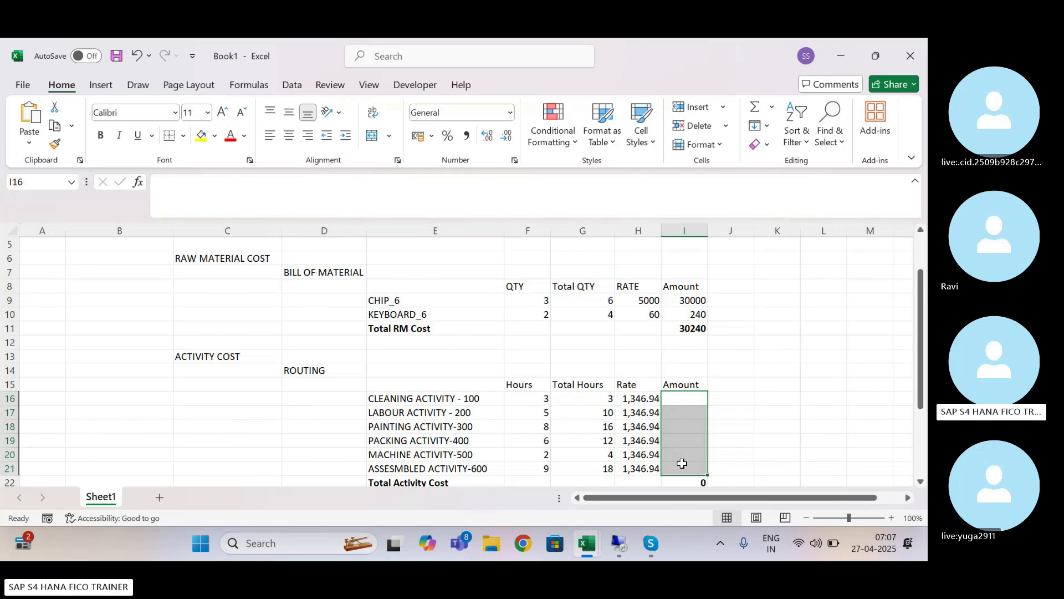
Step: Calculate the CLEANING ACTIVITY amount in I16 with =G16*H16 and copy the formula down to I21
{"action": "key", "text": "Up"}
{"action": "key", "text": "Down"}
{"action": "type", "text": "="}
{"action": "key", "text": "Left"}
{"action": "key", "text": "Left"}
{"action": "type", "text": "*"}
{"action": "key", "text": "Left"}
{"action": "key", "text": "Return"}
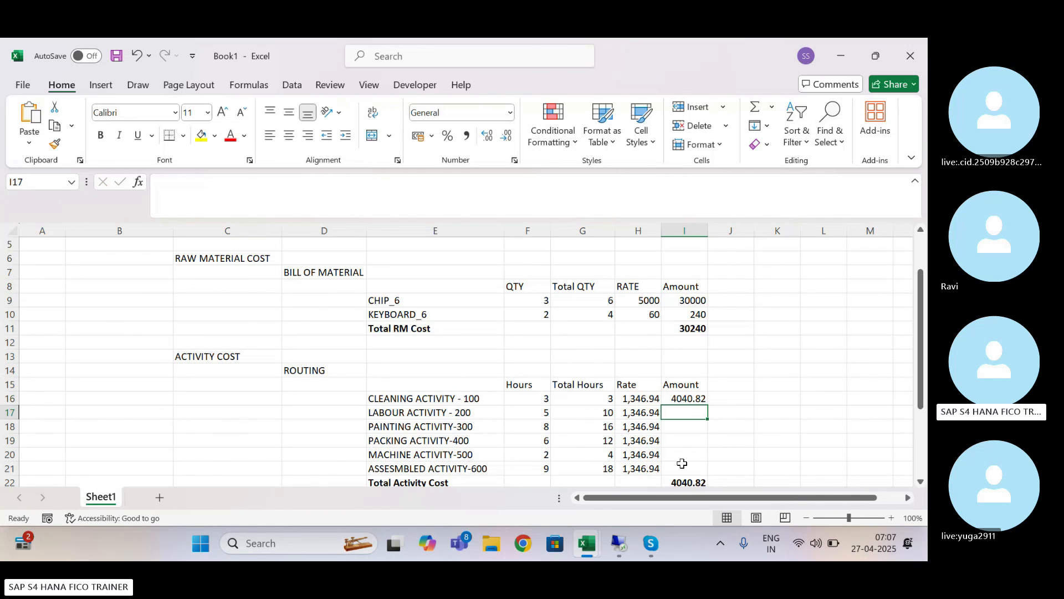
{"action": "left_click", "coordinate": [698, 400]}
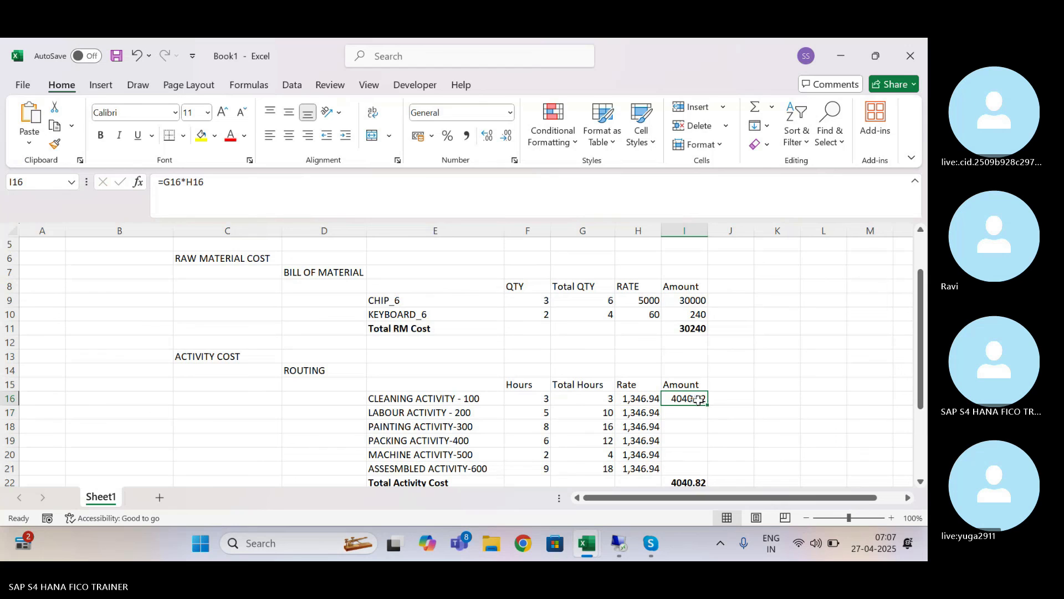
{"action": "double_click", "coordinate": [708, 405]}
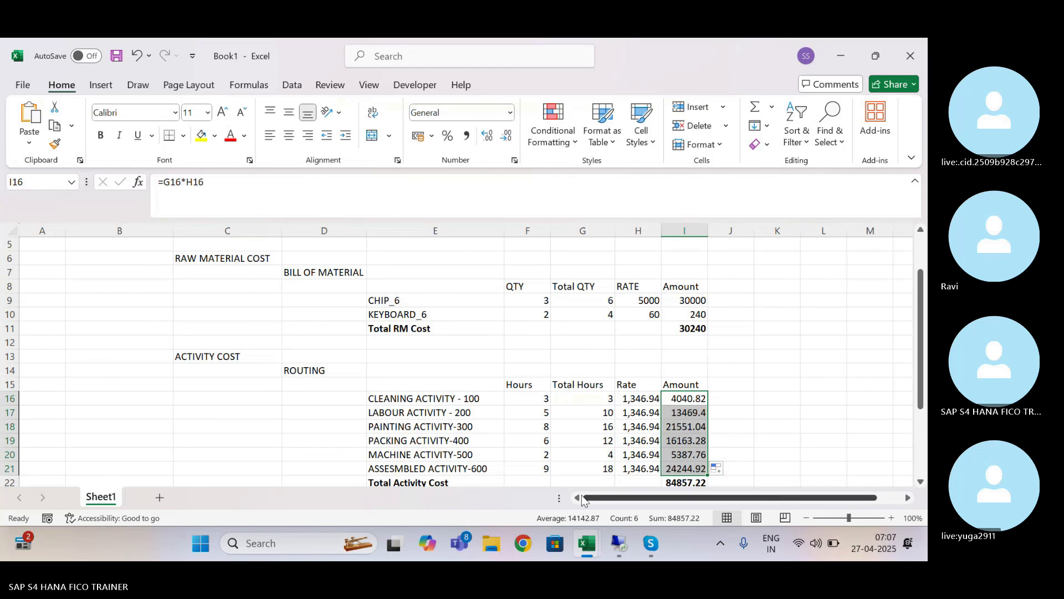
Step: Review the overhead amounts in the costing sheet section and the total standard cost formula in I29
{"action": "left_click", "coordinate": [565, 471]}
{"action": "key", "text": "Down"}
{"action": "key", "text": "Down"}
{"action": "key", "text": "Down"}
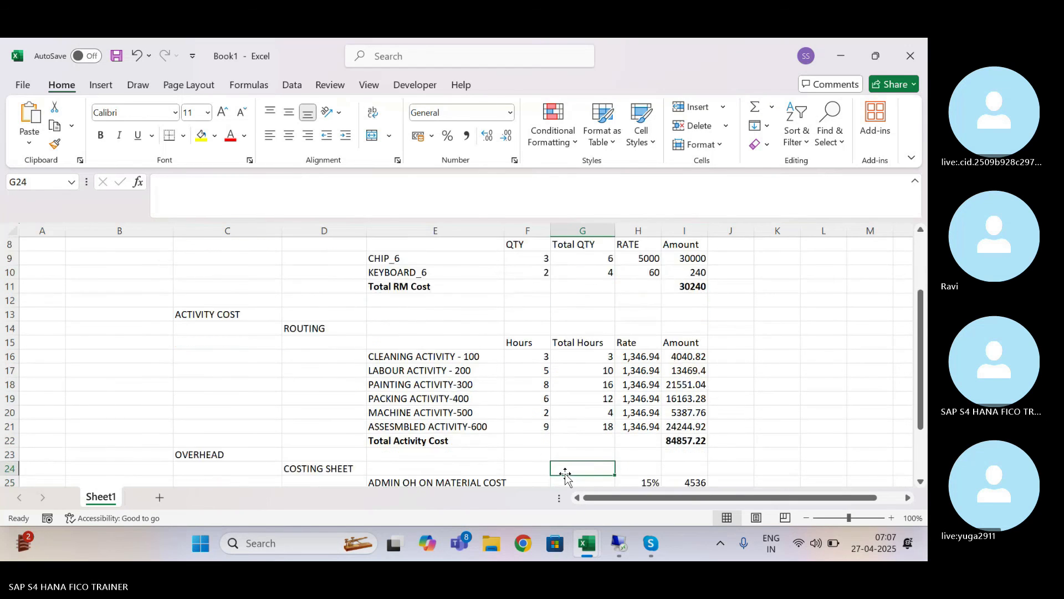
{"action": "key", "text": "Down"}
{"action": "key", "text": "Down"}
{"action": "key", "text": "Down"}
{"action": "key", "text": "Down"}
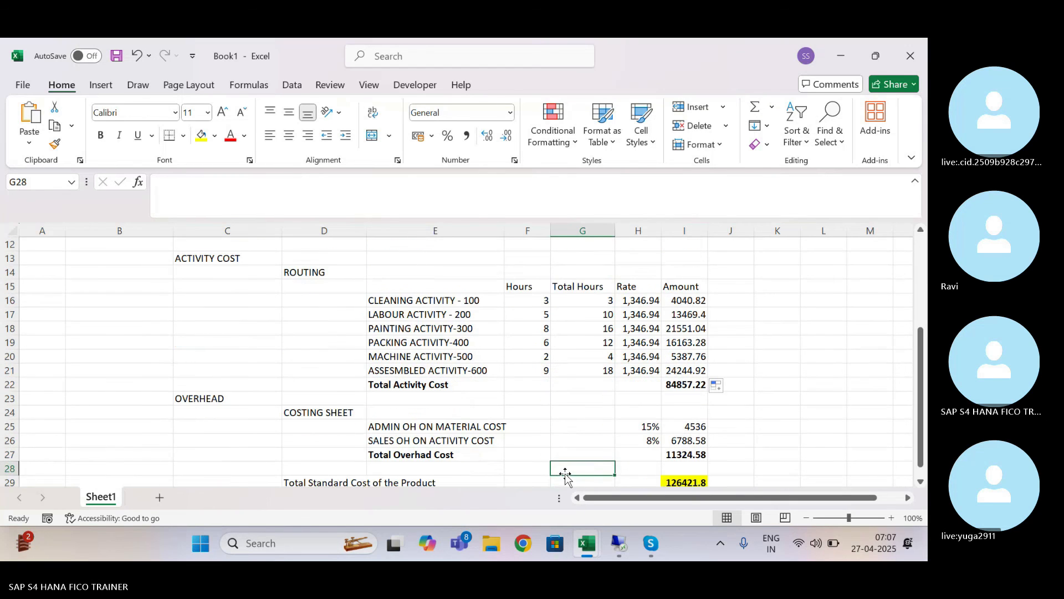
{"action": "left_click", "coordinate": [699, 427]}
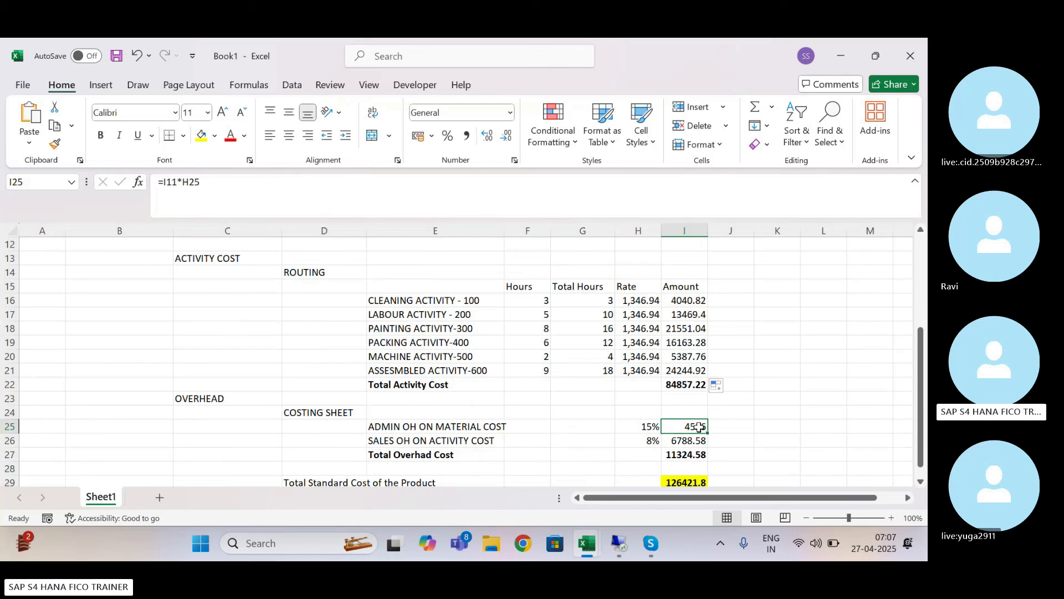
{"action": "left_click", "coordinate": [676, 481]}
{"action": "key", "text": "Down"}
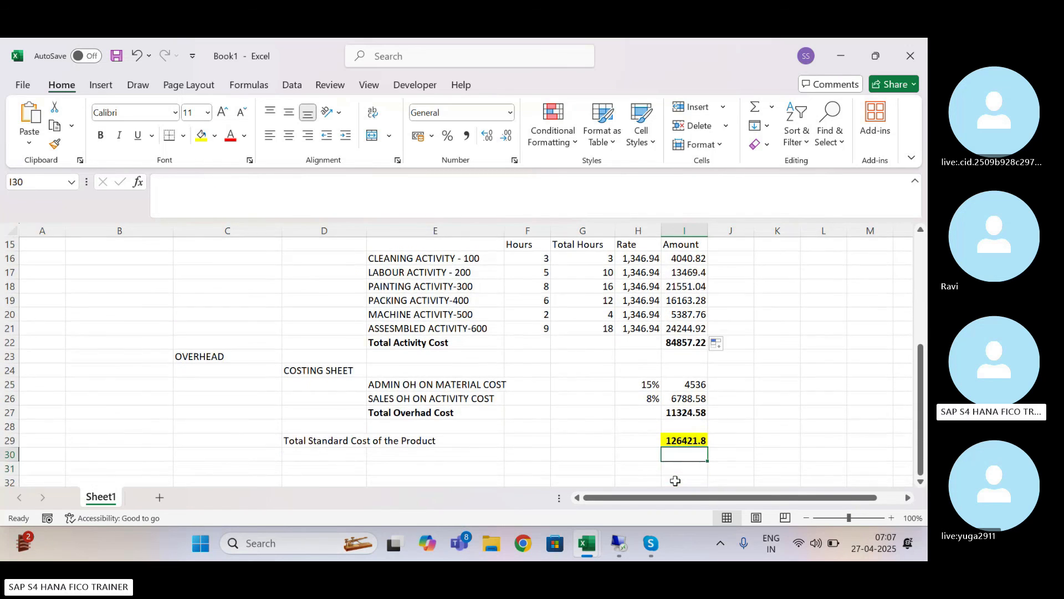
{"action": "key", "text": "Up"}
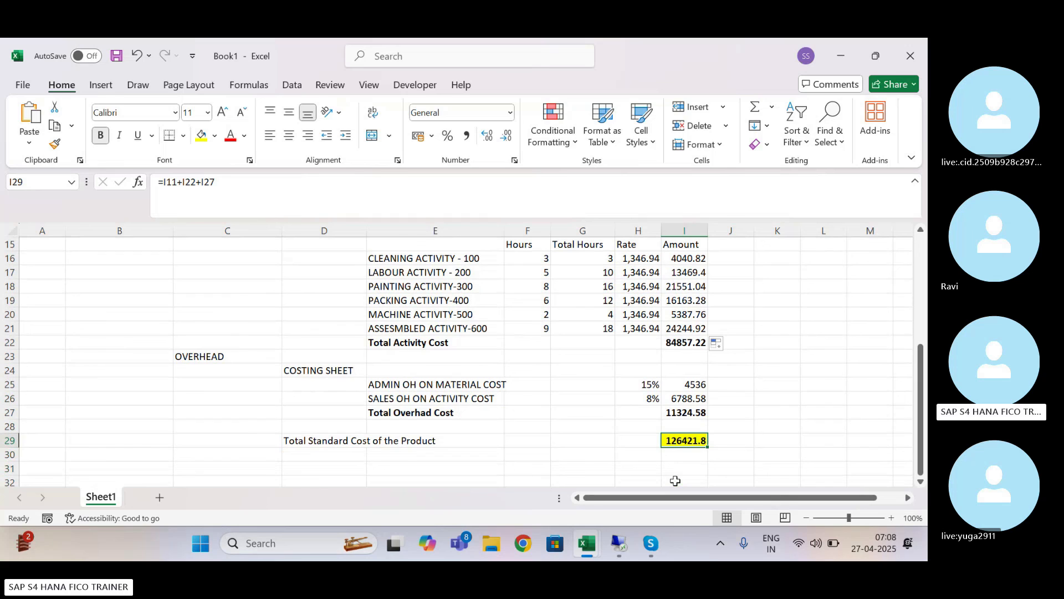
Step: Switch to SAP and run the LAPTOP_6 cost estimate with a costing lot size of 2 and the default dates
{"action": "left_click", "coordinate": [621, 546]}
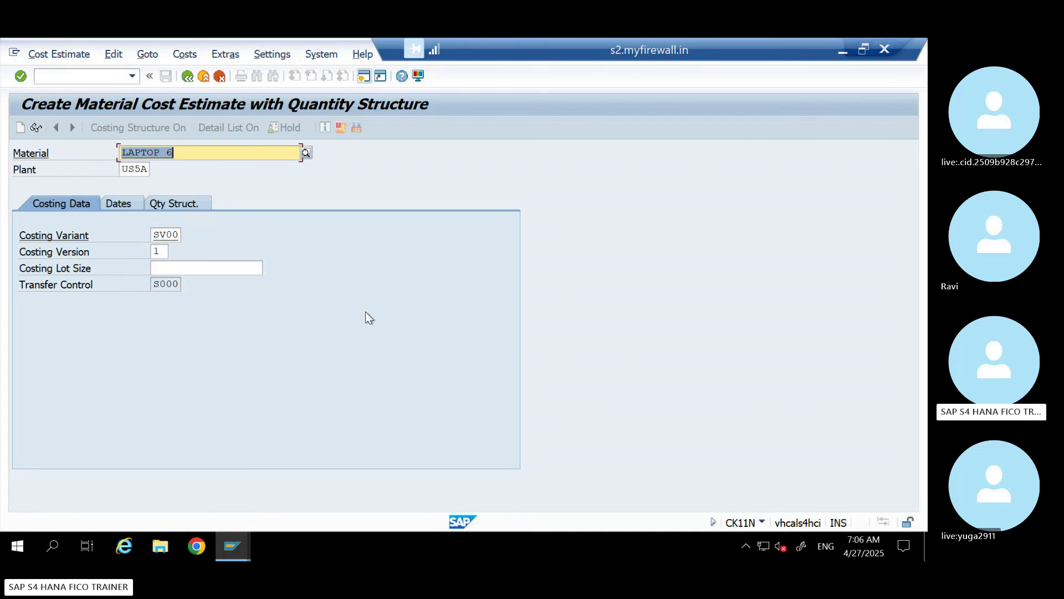
{"action": "left_click", "coordinate": [169, 265]}
{"action": "type", "text": "2"}
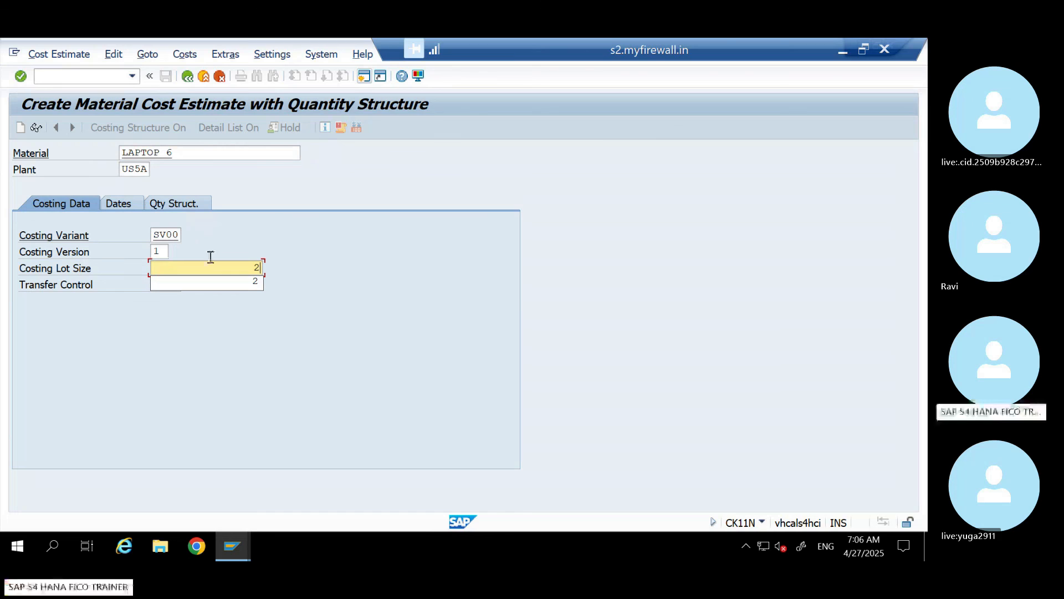
{"action": "key", "text": "Return"}
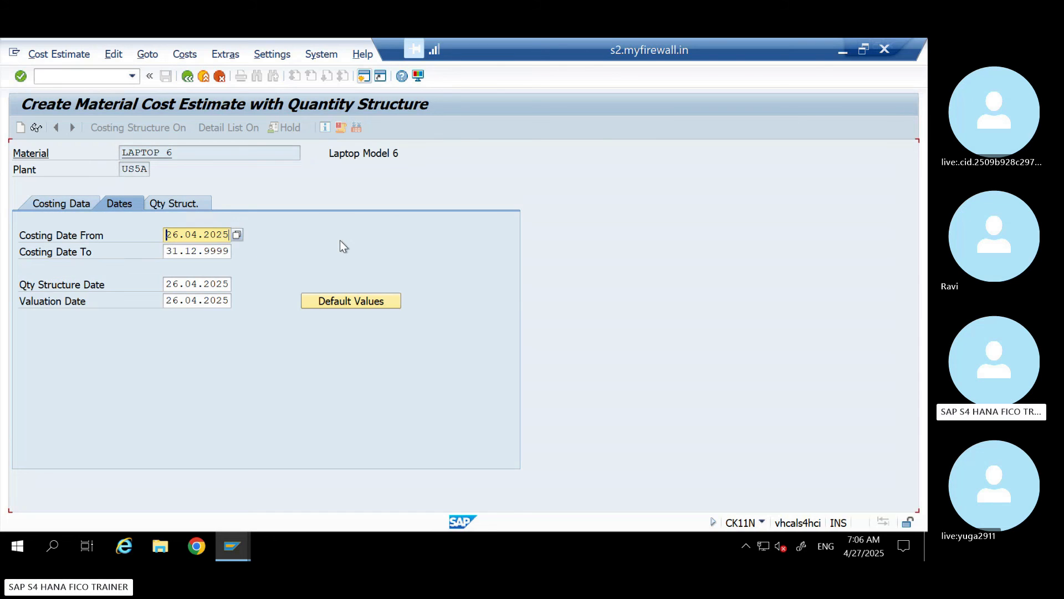
{"action": "key", "text": "Return"}
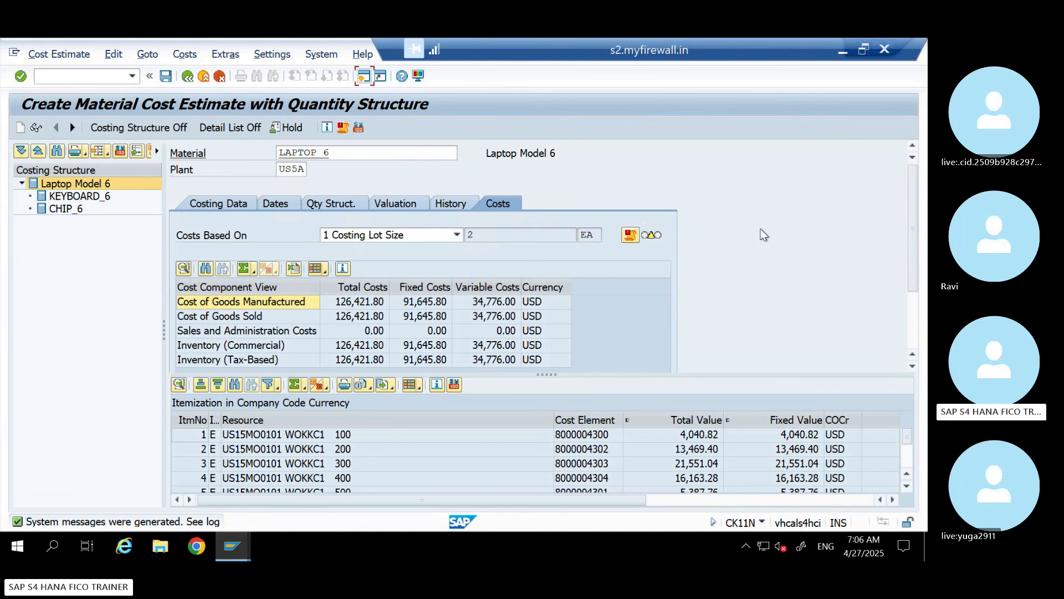
Step: Compare the total standard cost in the Excel workbook with the total costs of the SAP estimate
{"action": "left_click", "coordinate": [841, 51]}
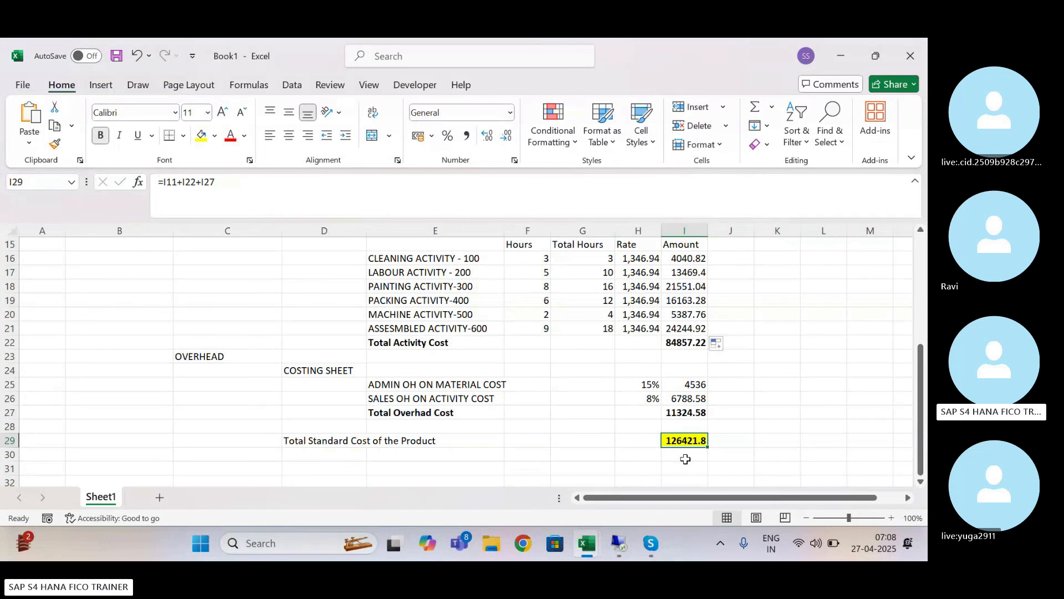
{"action": "left_click", "coordinate": [619, 545]}
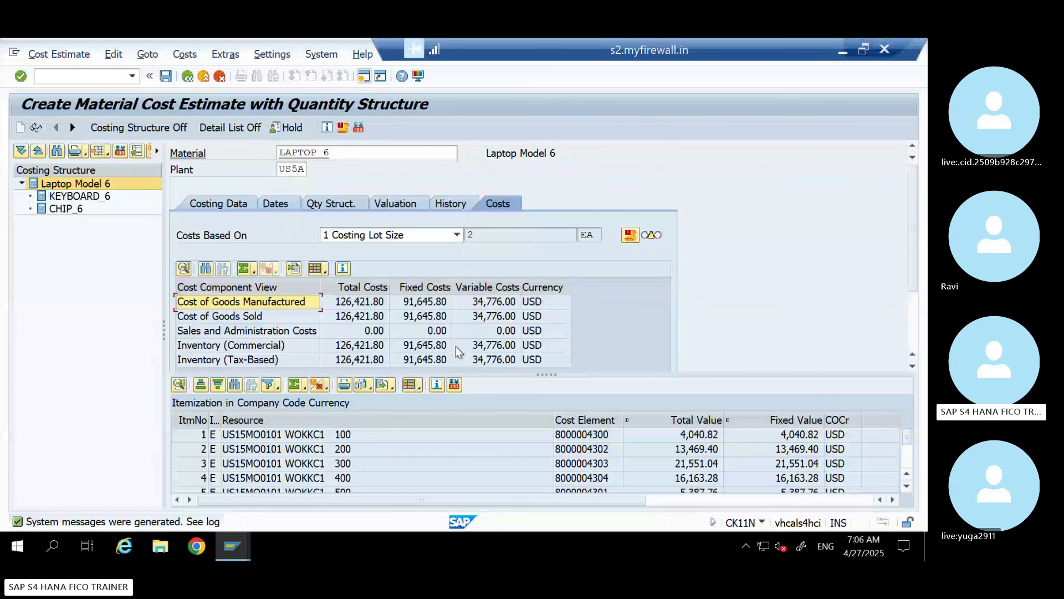
Step: Enlarge the itemization list and display the total for its Total Value column
{"action": "left_click_drag", "start_coordinate": [548, 376], "coordinate": [543, 341]}
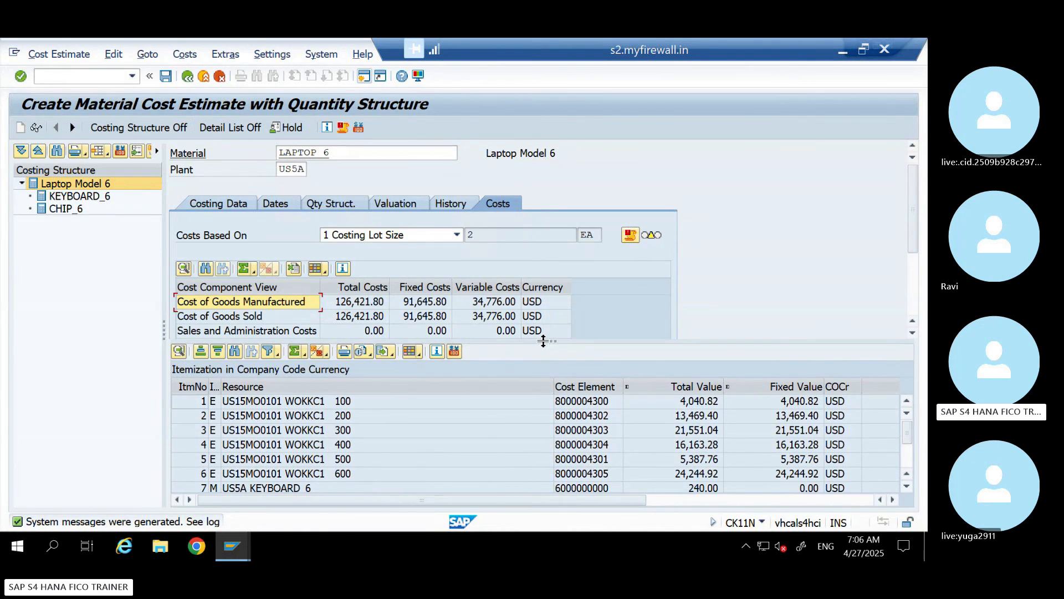
{"action": "left_click", "coordinate": [686, 383]}
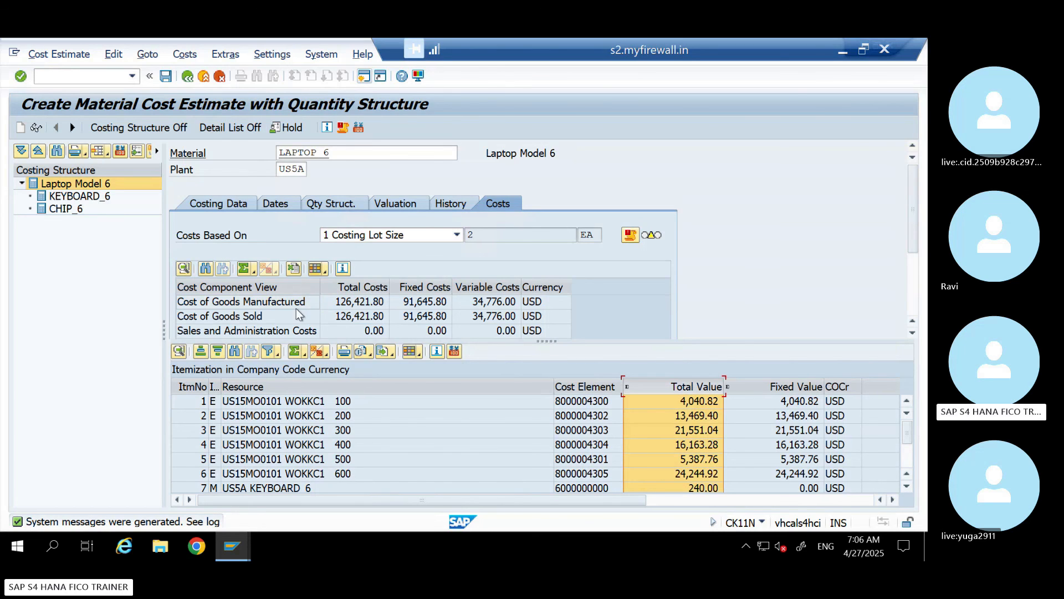
{"action": "left_click", "coordinate": [297, 354]}
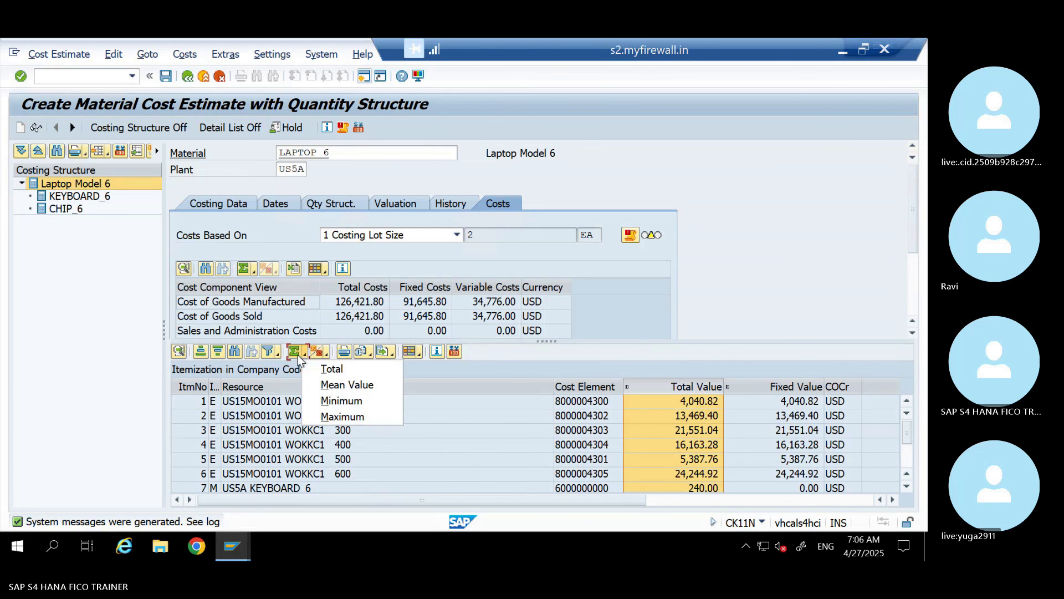
{"action": "left_click", "coordinate": [334, 366]}
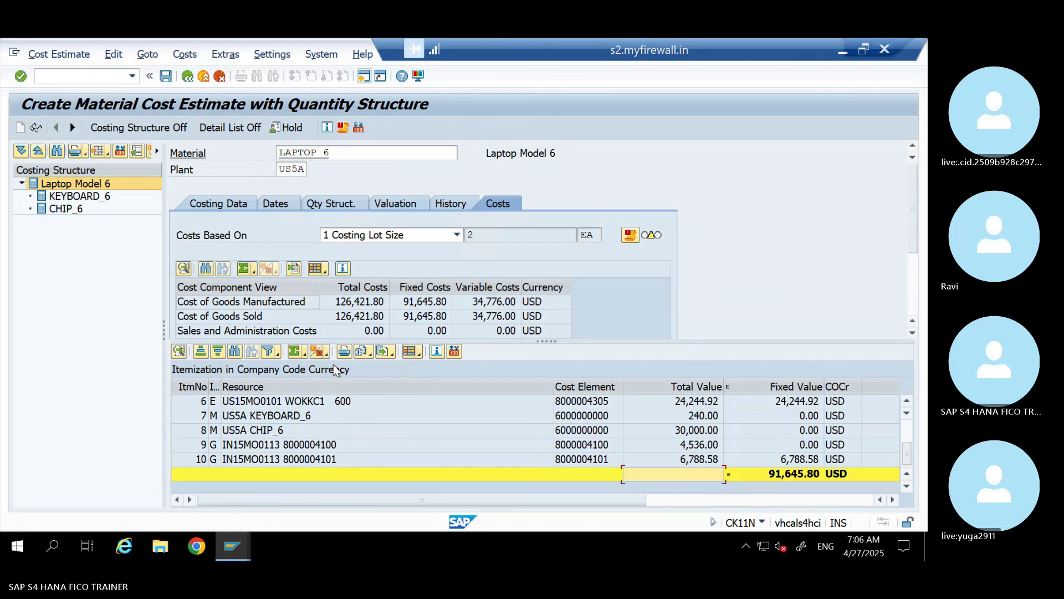
{"action": "left_click", "coordinate": [684, 387]}
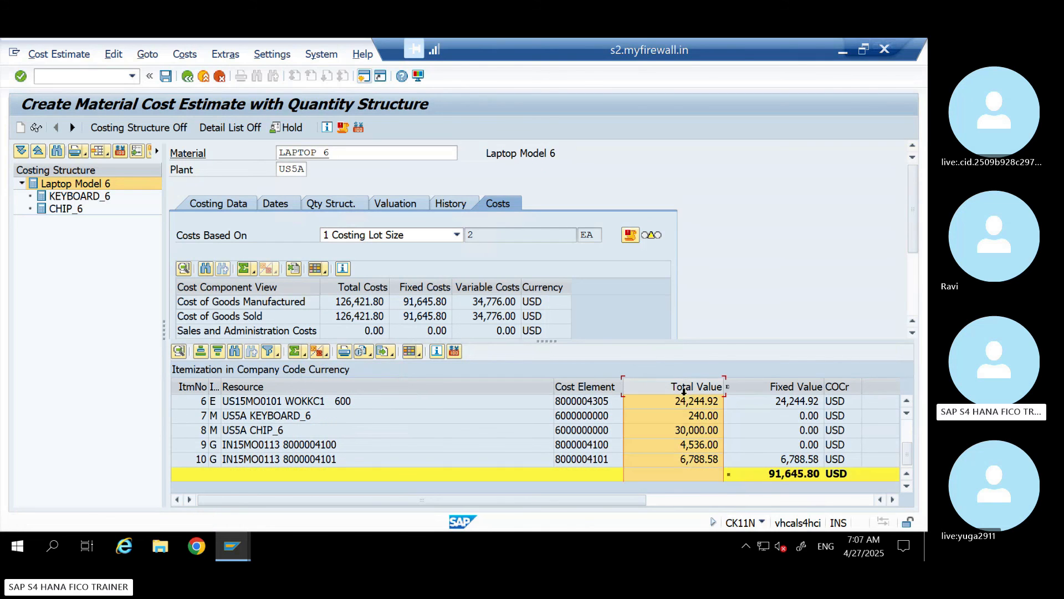
{"action": "left_click", "coordinate": [300, 350]}
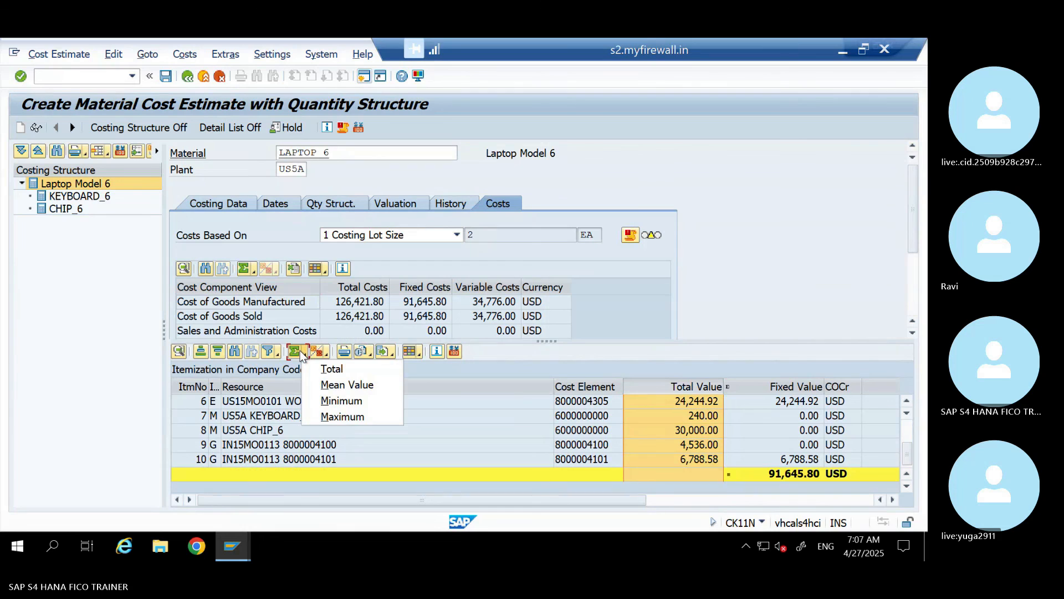
{"action": "left_click", "coordinate": [332, 368]}
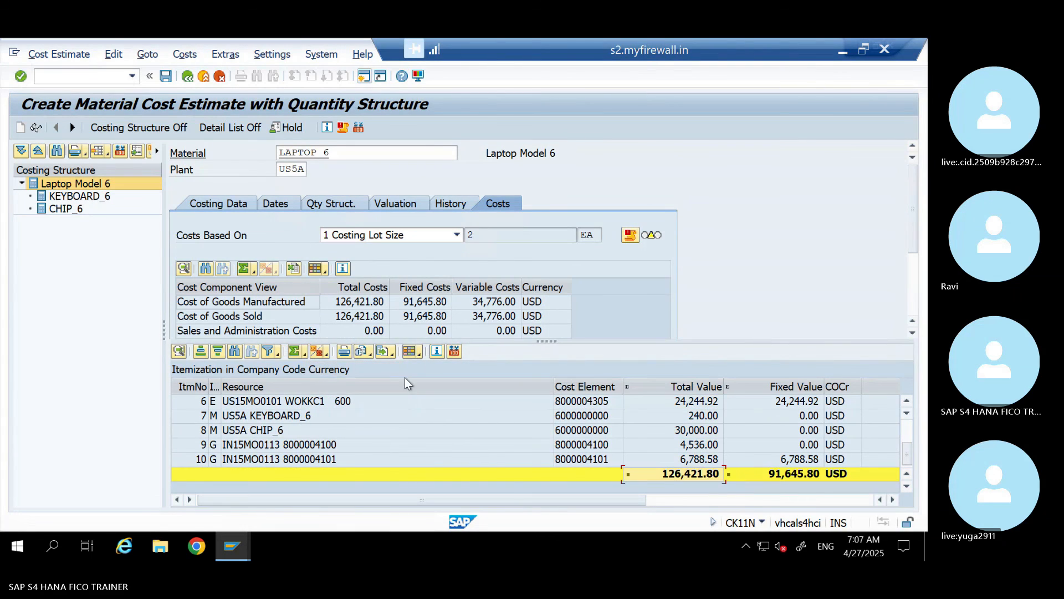
Step: Subtotal the itemization by item category
{"action": "left_click", "coordinate": [212, 385]}
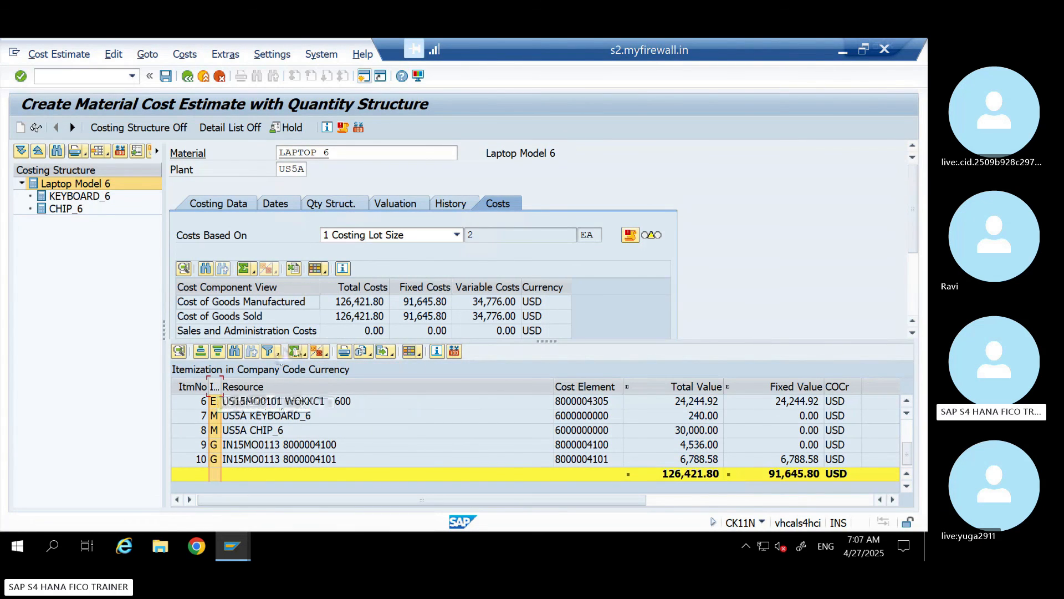
{"action": "left_click", "coordinate": [315, 350]}
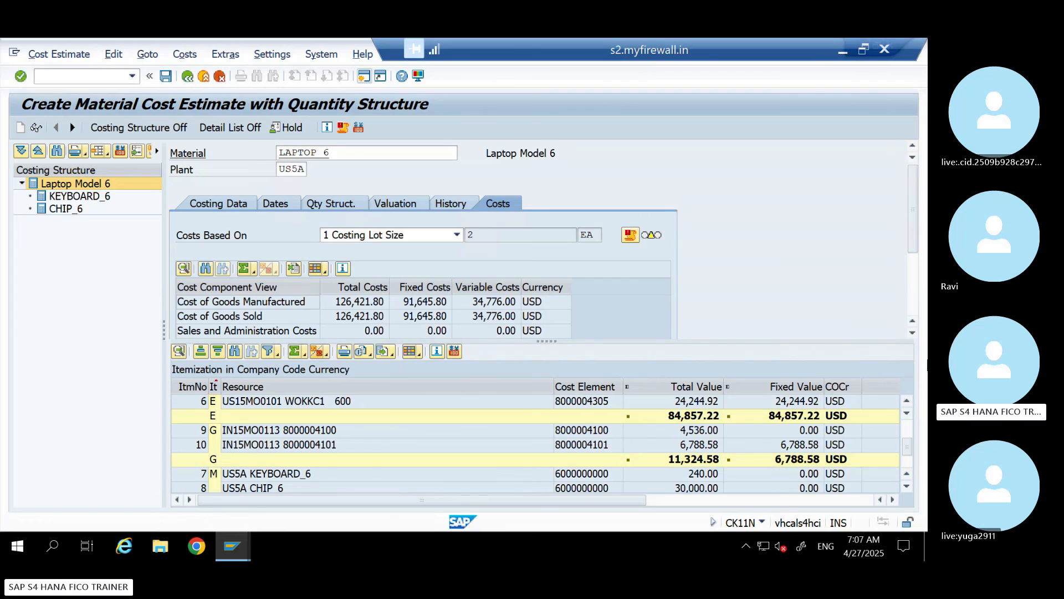
{"action": "left_click_drag", "start_coordinate": [907, 447], "coordinate": [906, 414]}
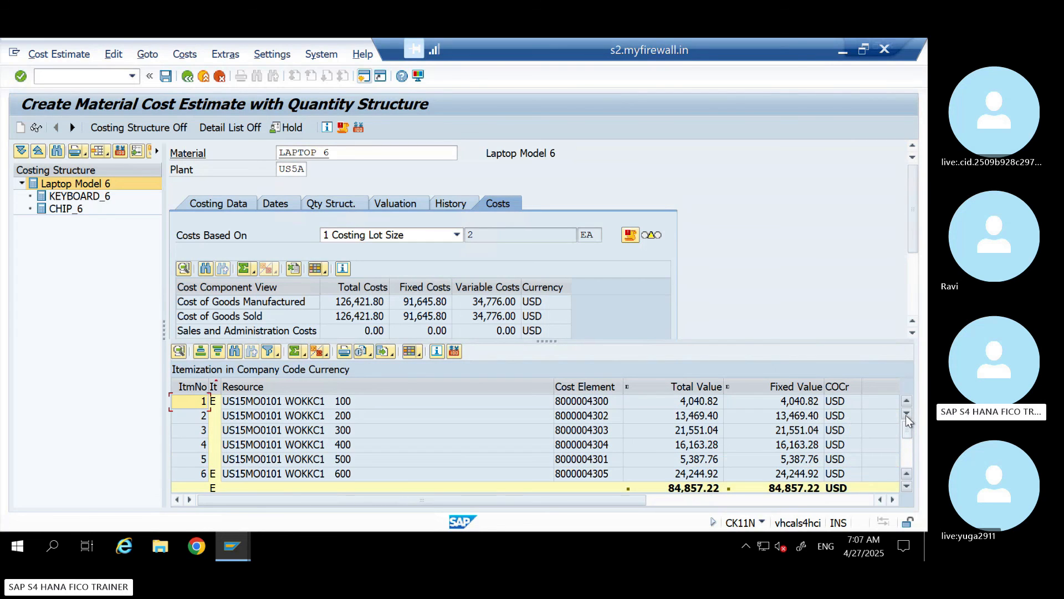
Step: Compare the activity, overhead and material amounts in the SAP itemization with the Excel calculation, including the total activity cost in I22
{"action": "left_click", "coordinate": [698, 403]}
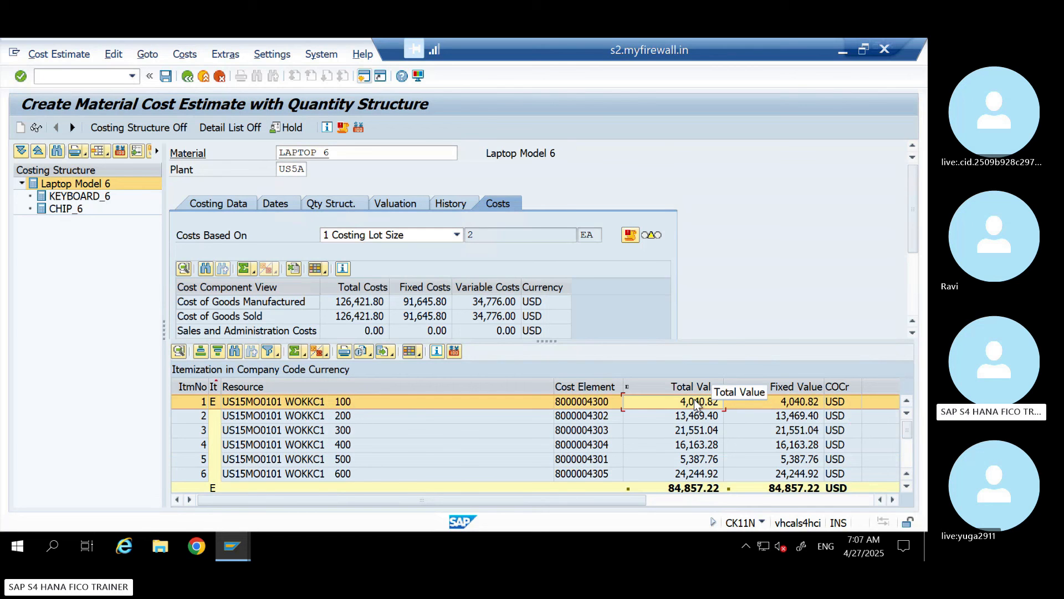
{"action": "left_click", "coordinate": [840, 52]}
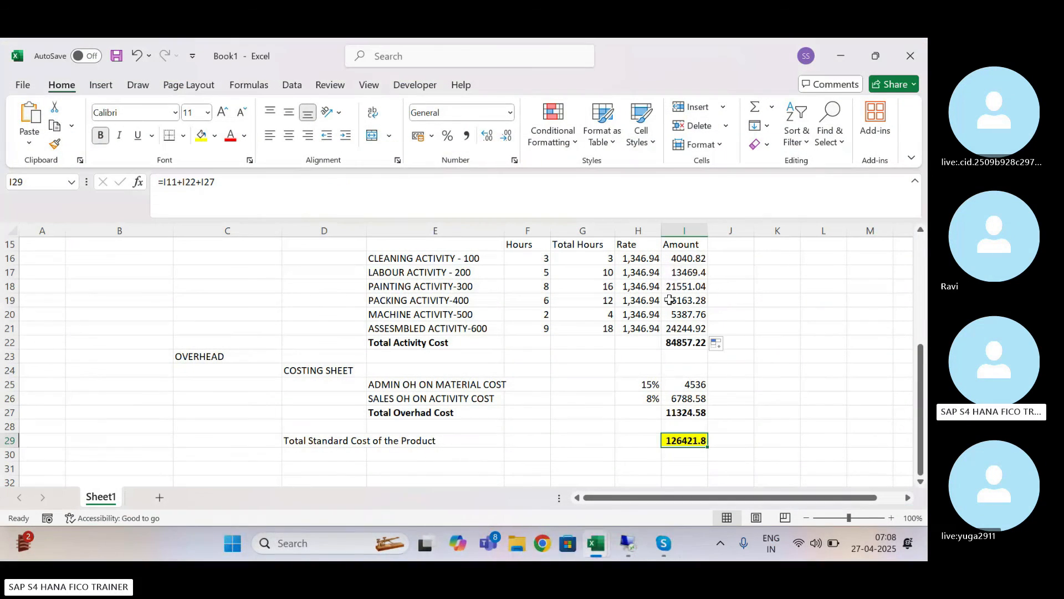
{"action": "left_click", "coordinate": [686, 260]}
{"action": "left_click", "coordinate": [674, 340]}
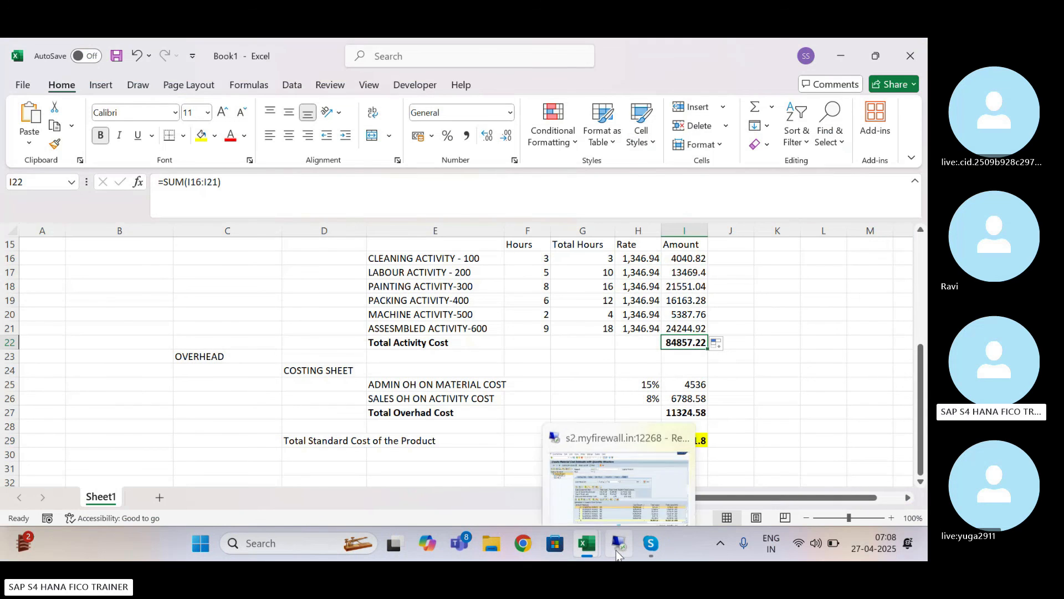
{"action": "left_click", "coordinate": [617, 546]}
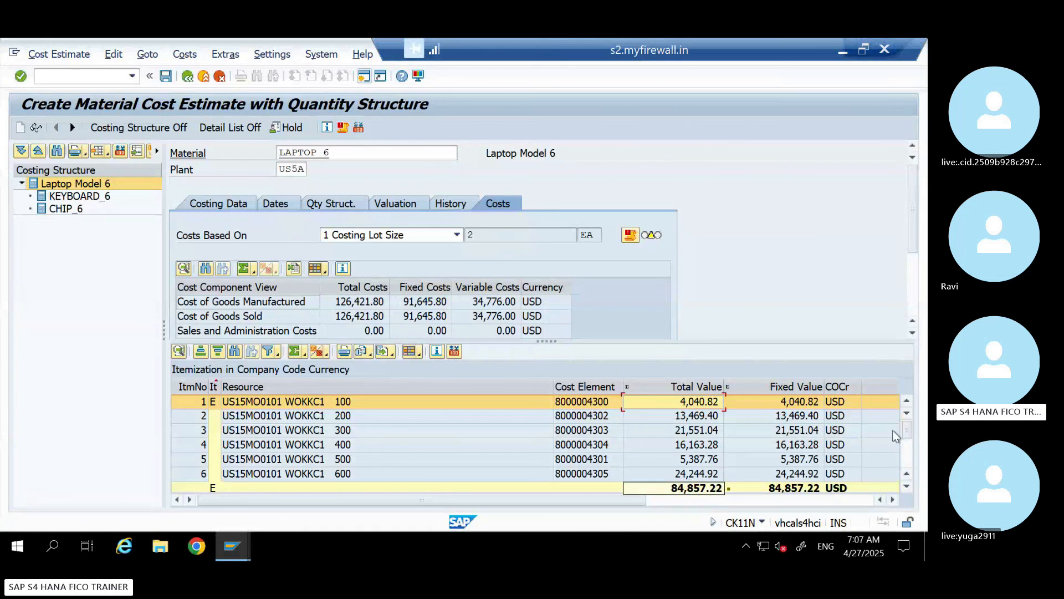
{"action": "scroll", "coordinate": [904, 490], "scroll_direction": "down", "scroll_amount": 3}
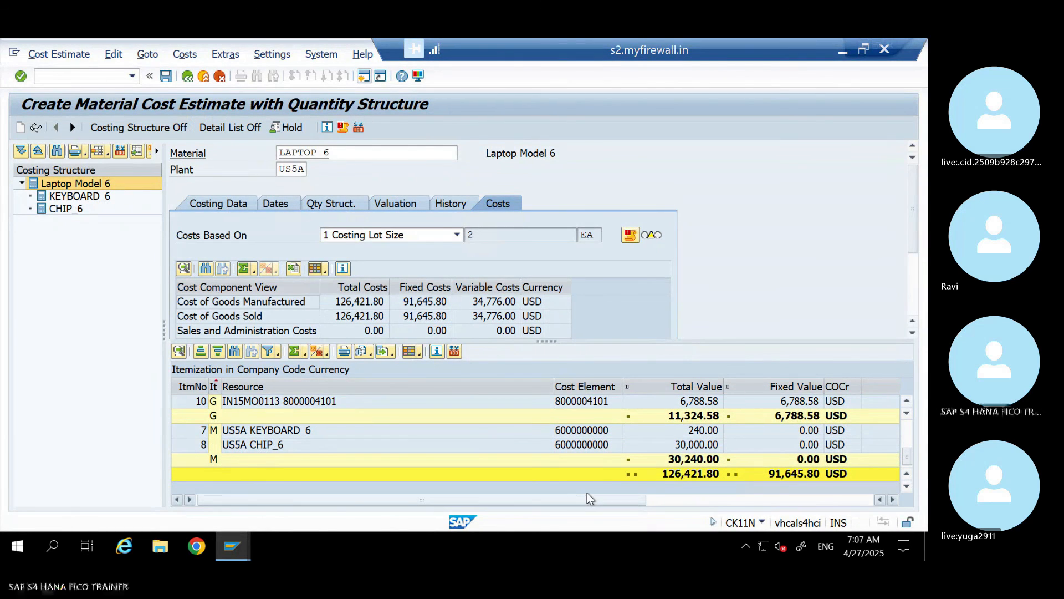
{"action": "left_click", "coordinate": [843, 50]}
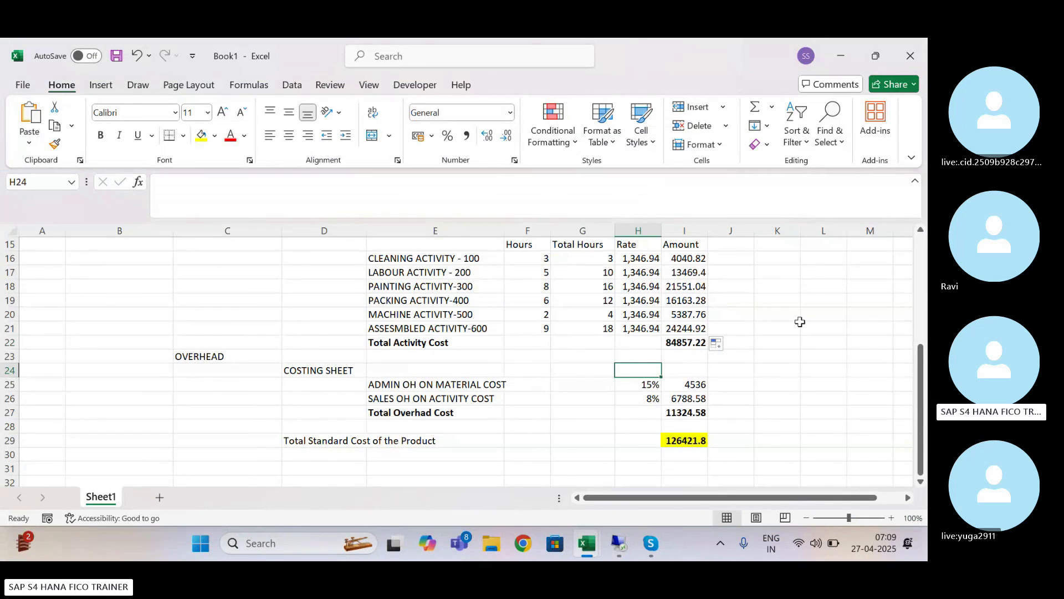